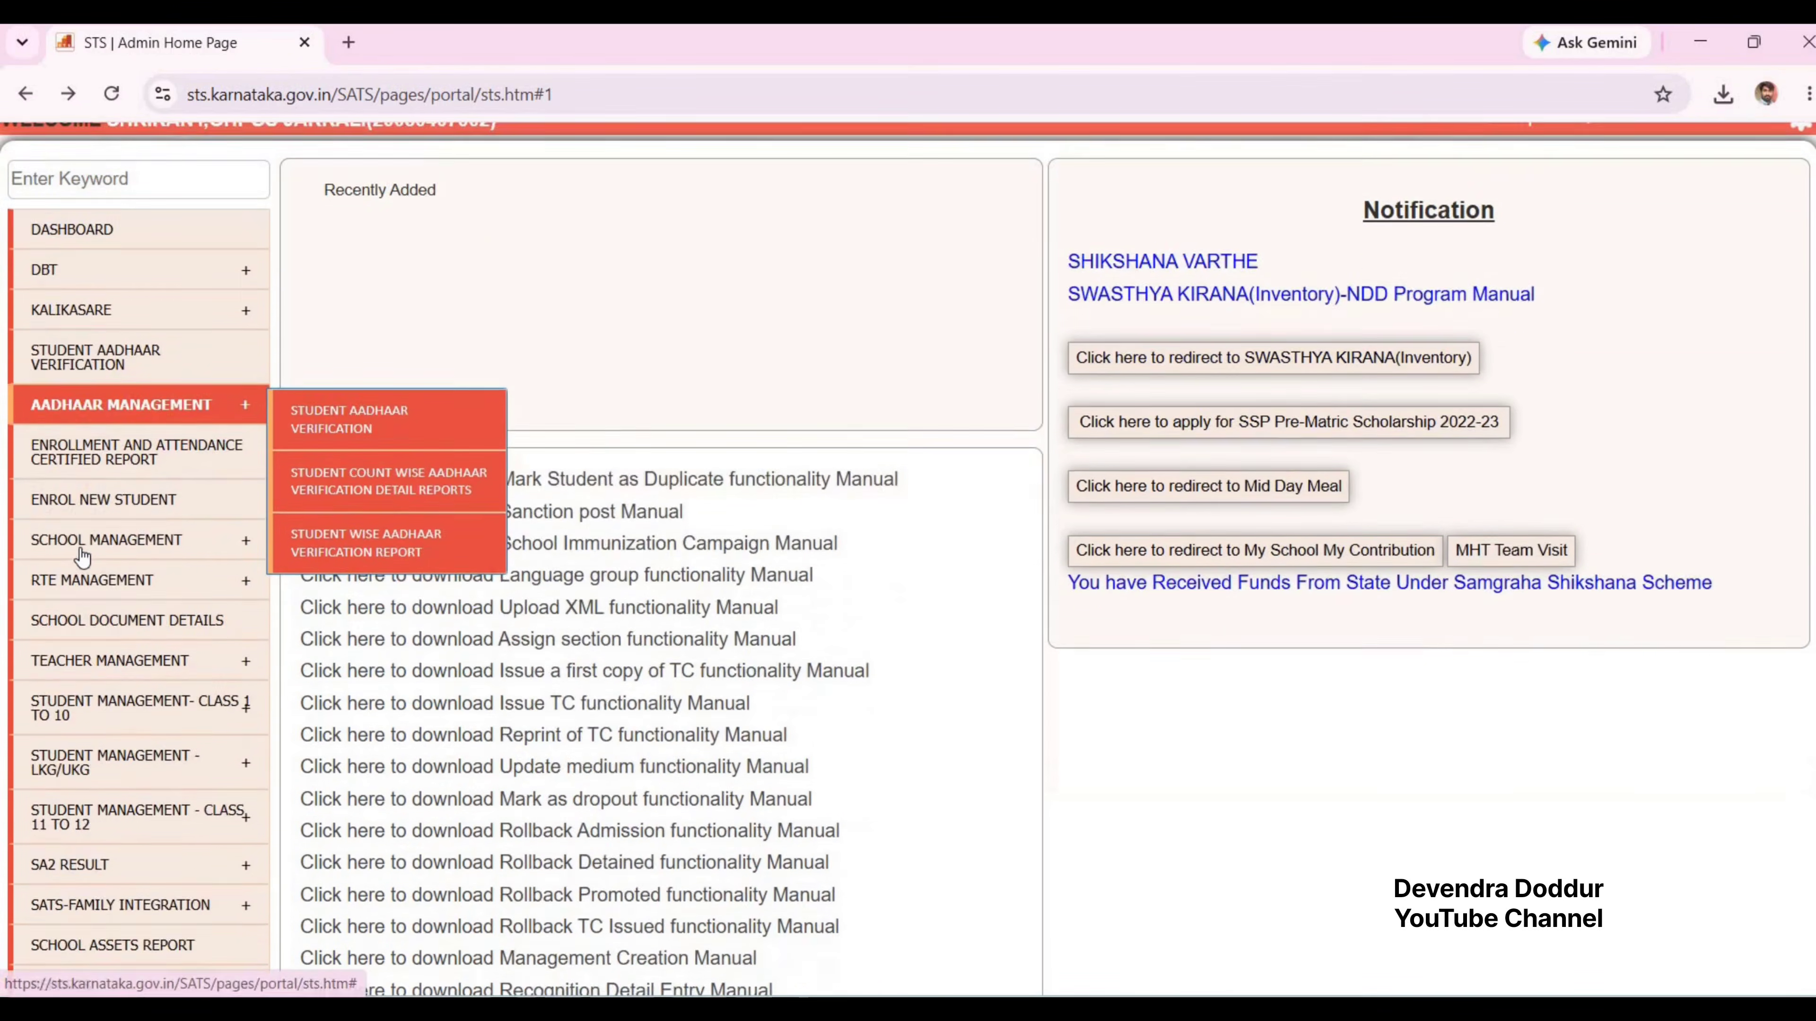
Step: Open the Receive Delivery Challan page from the textbook management section of the school portal
{"action": "scroll", "coordinate": [107, 500], "scroll_direction": "down", "scroll_amount": 9}
{"action": "mouse_move", "coordinate": [82, 557]}
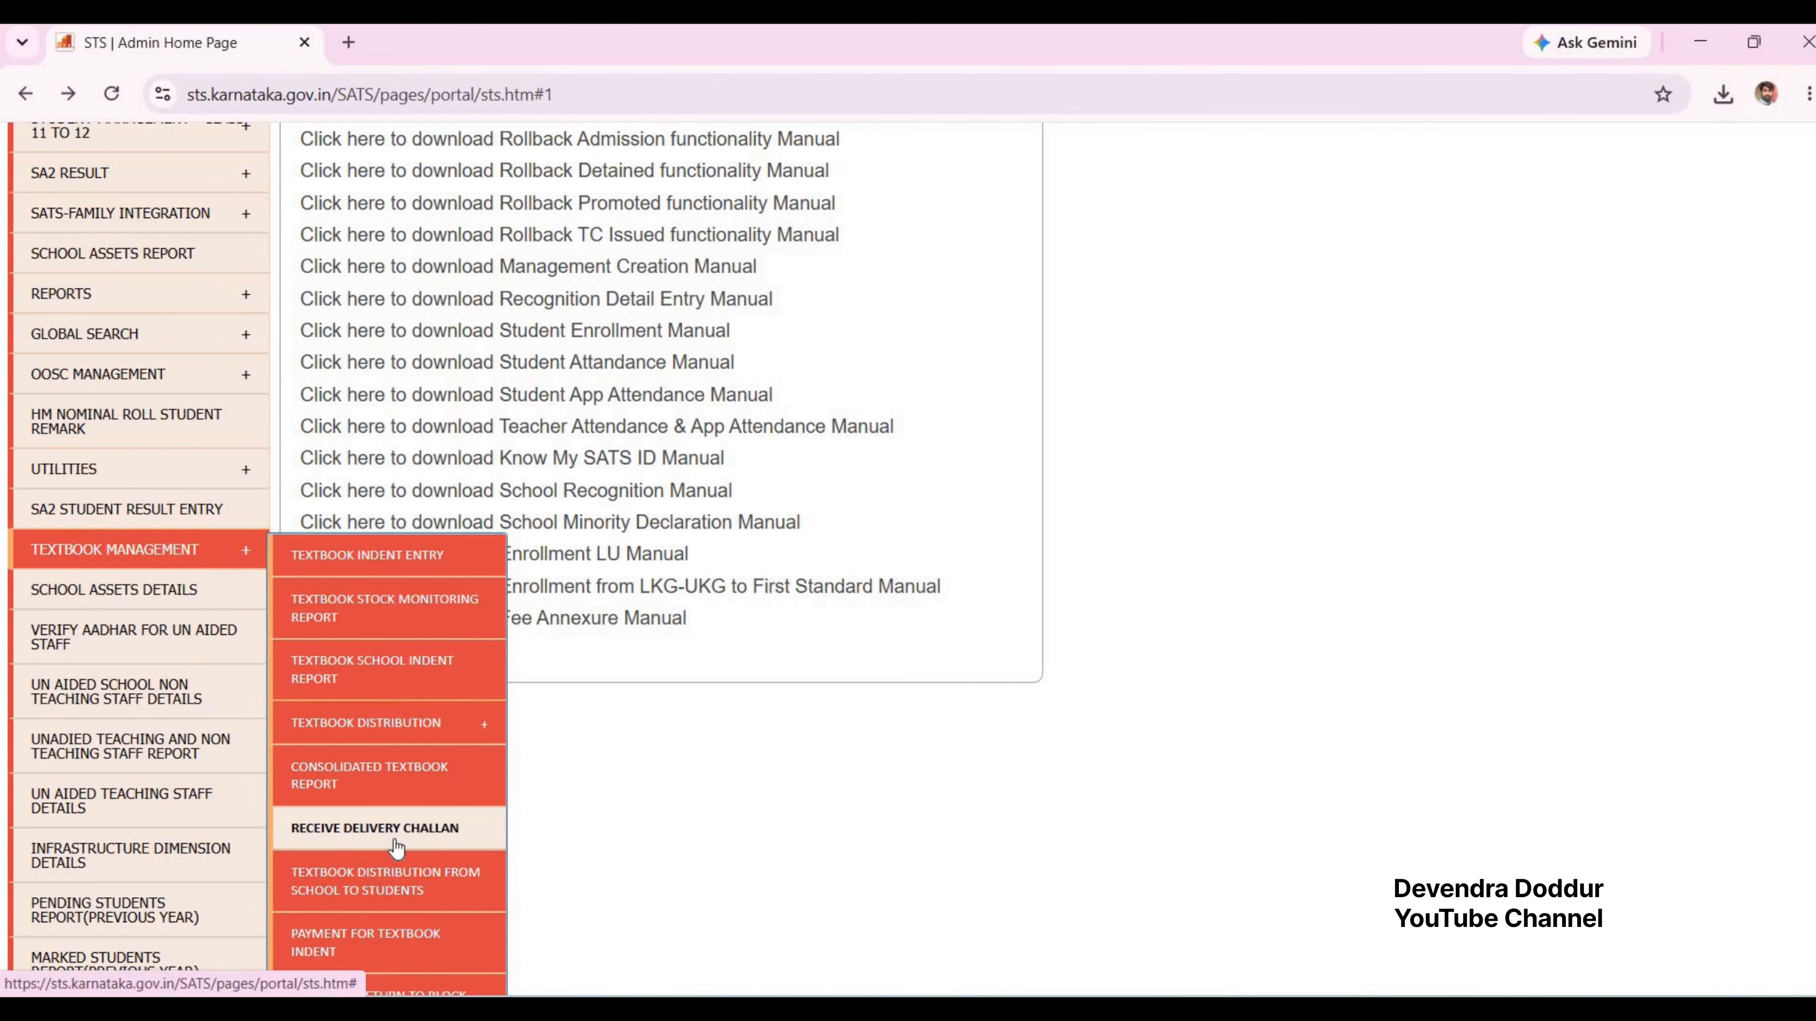
{"action": "left_click", "coordinate": [448, 848]}
{"action": "left_click_drag", "start_coordinate": [861, 326], "coordinate": [1284, 344]}
{"action": "left_click", "coordinate": [1285, 344]}
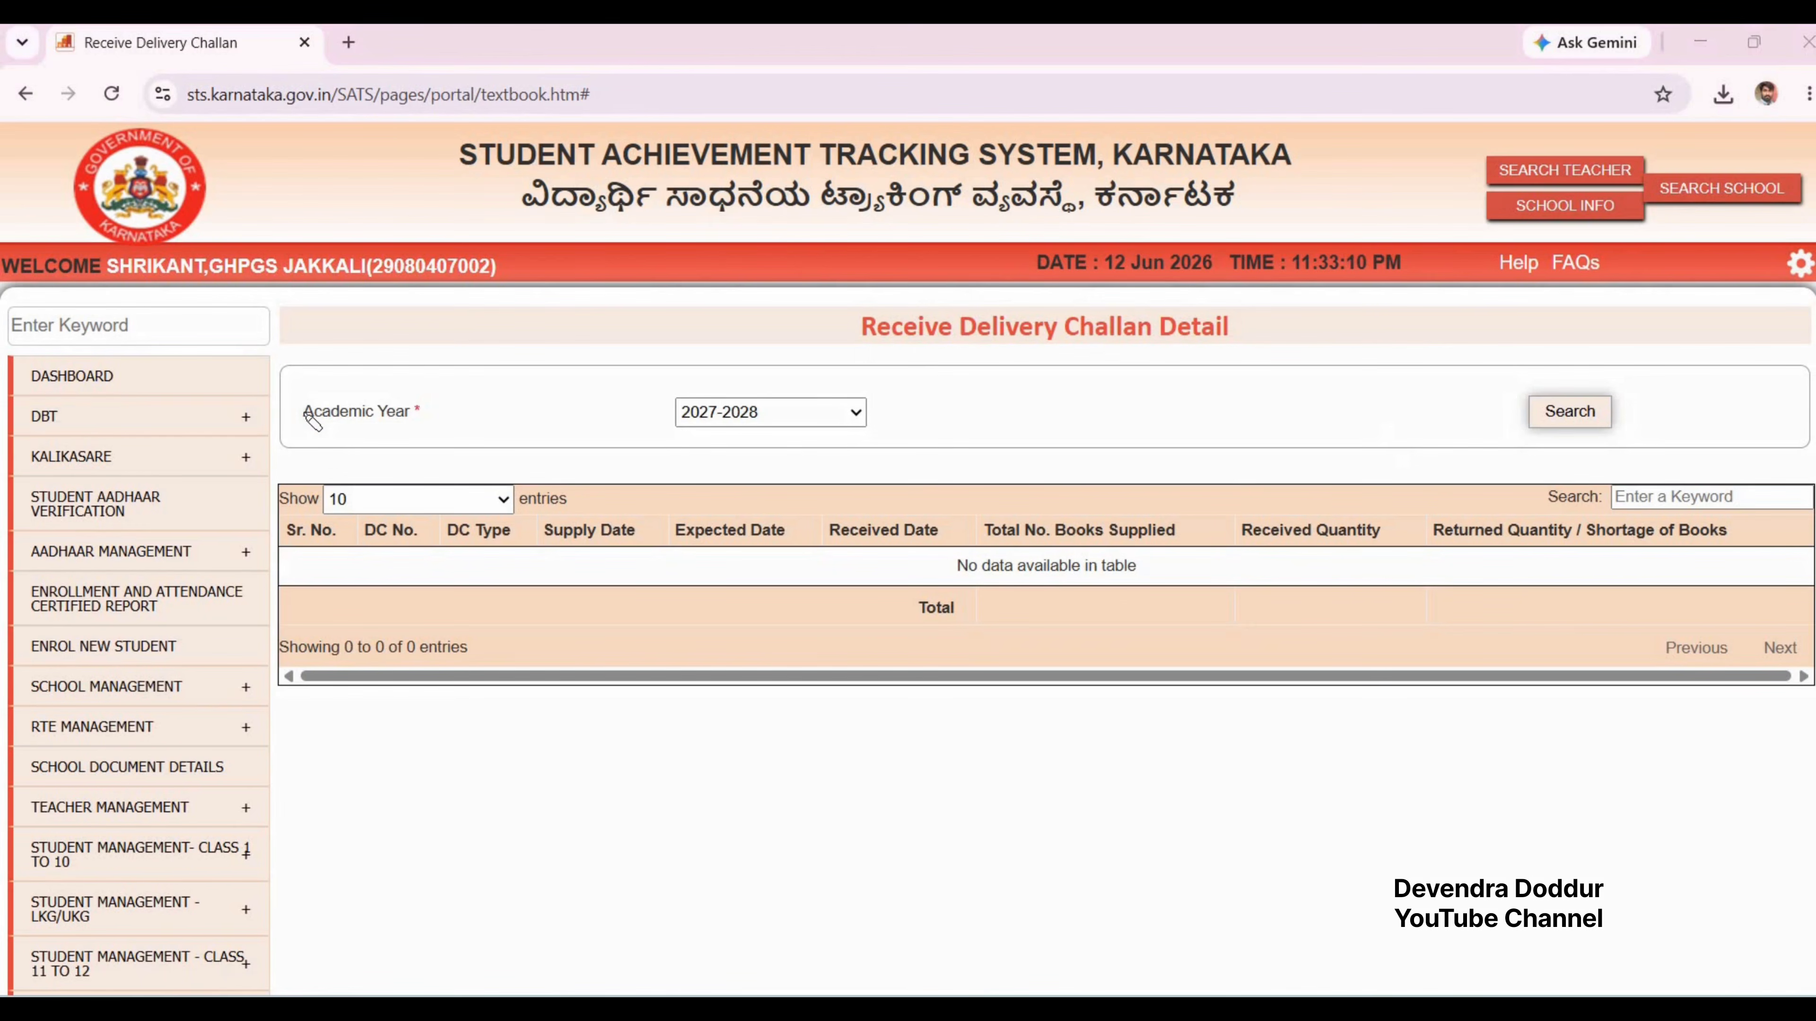
Step: Search for the delivery challans of academic year 2026-2027
{"action": "left_click_drag", "start_coordinate": [304, 415], "coordinate": [404, 416]}
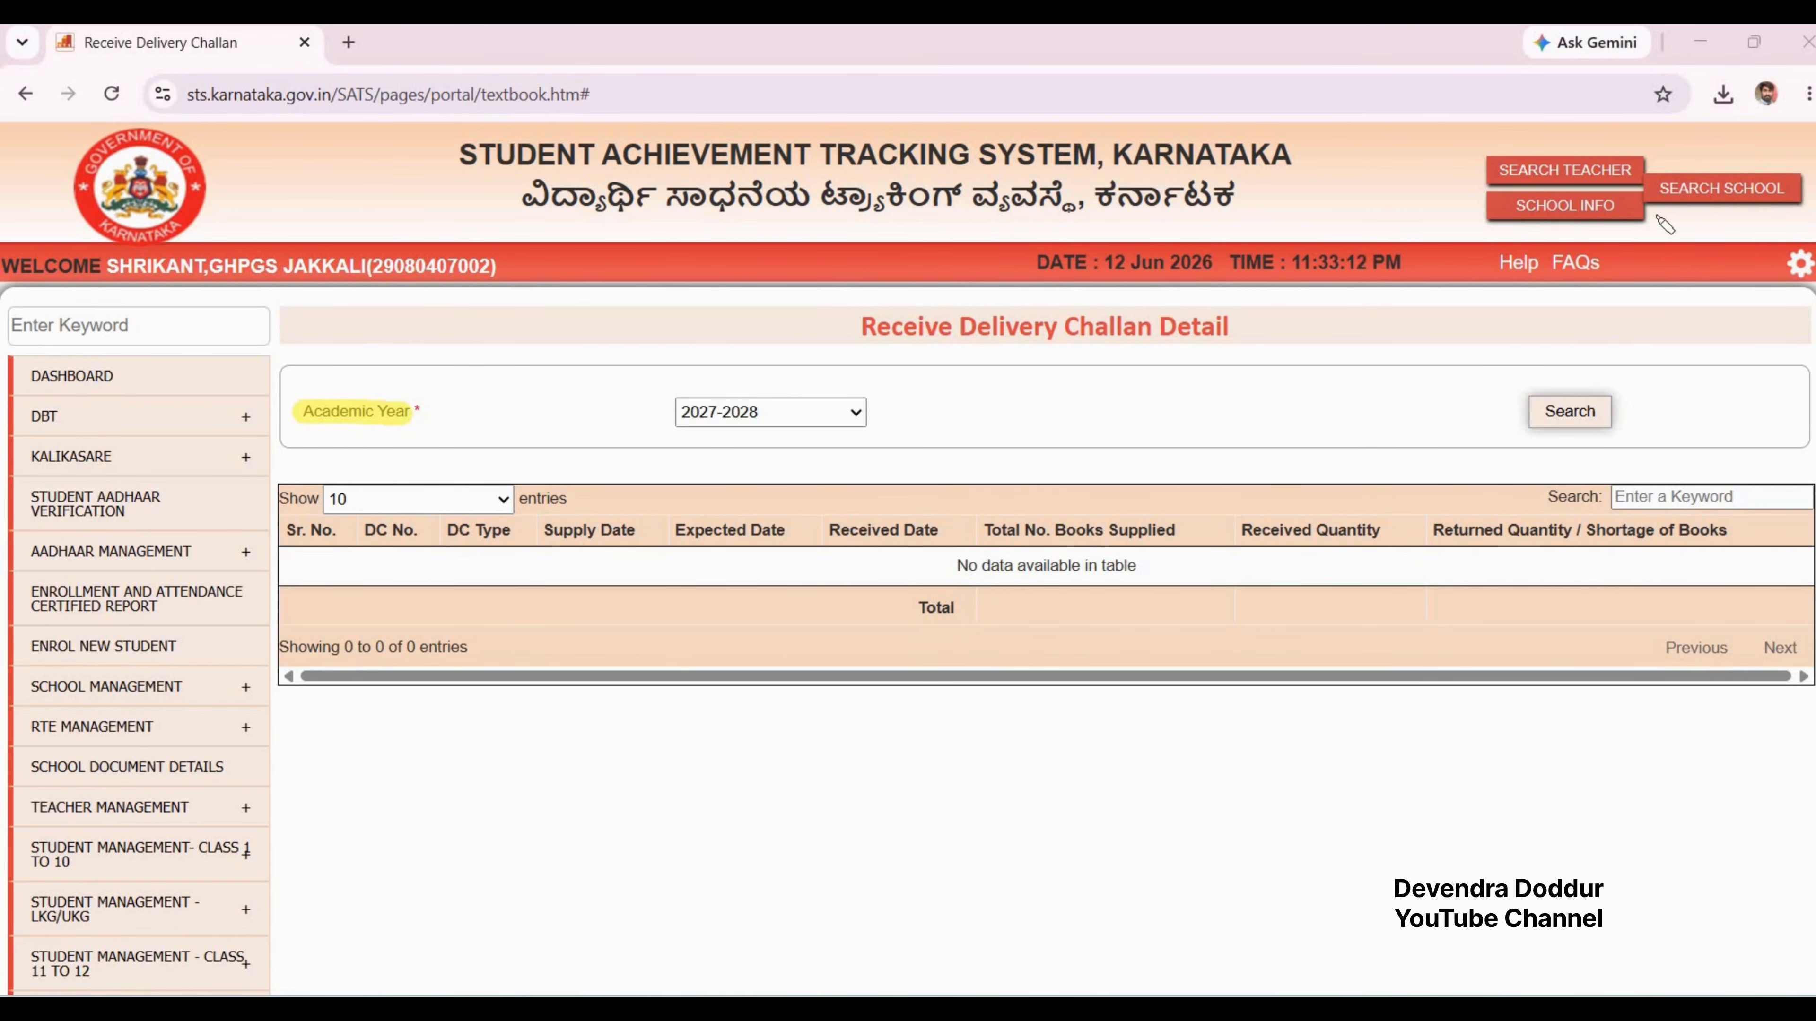
{"action": "left_click", "coordinate": [770, 412]}
{"action": "left_click", "coordinate": [722, 466]}
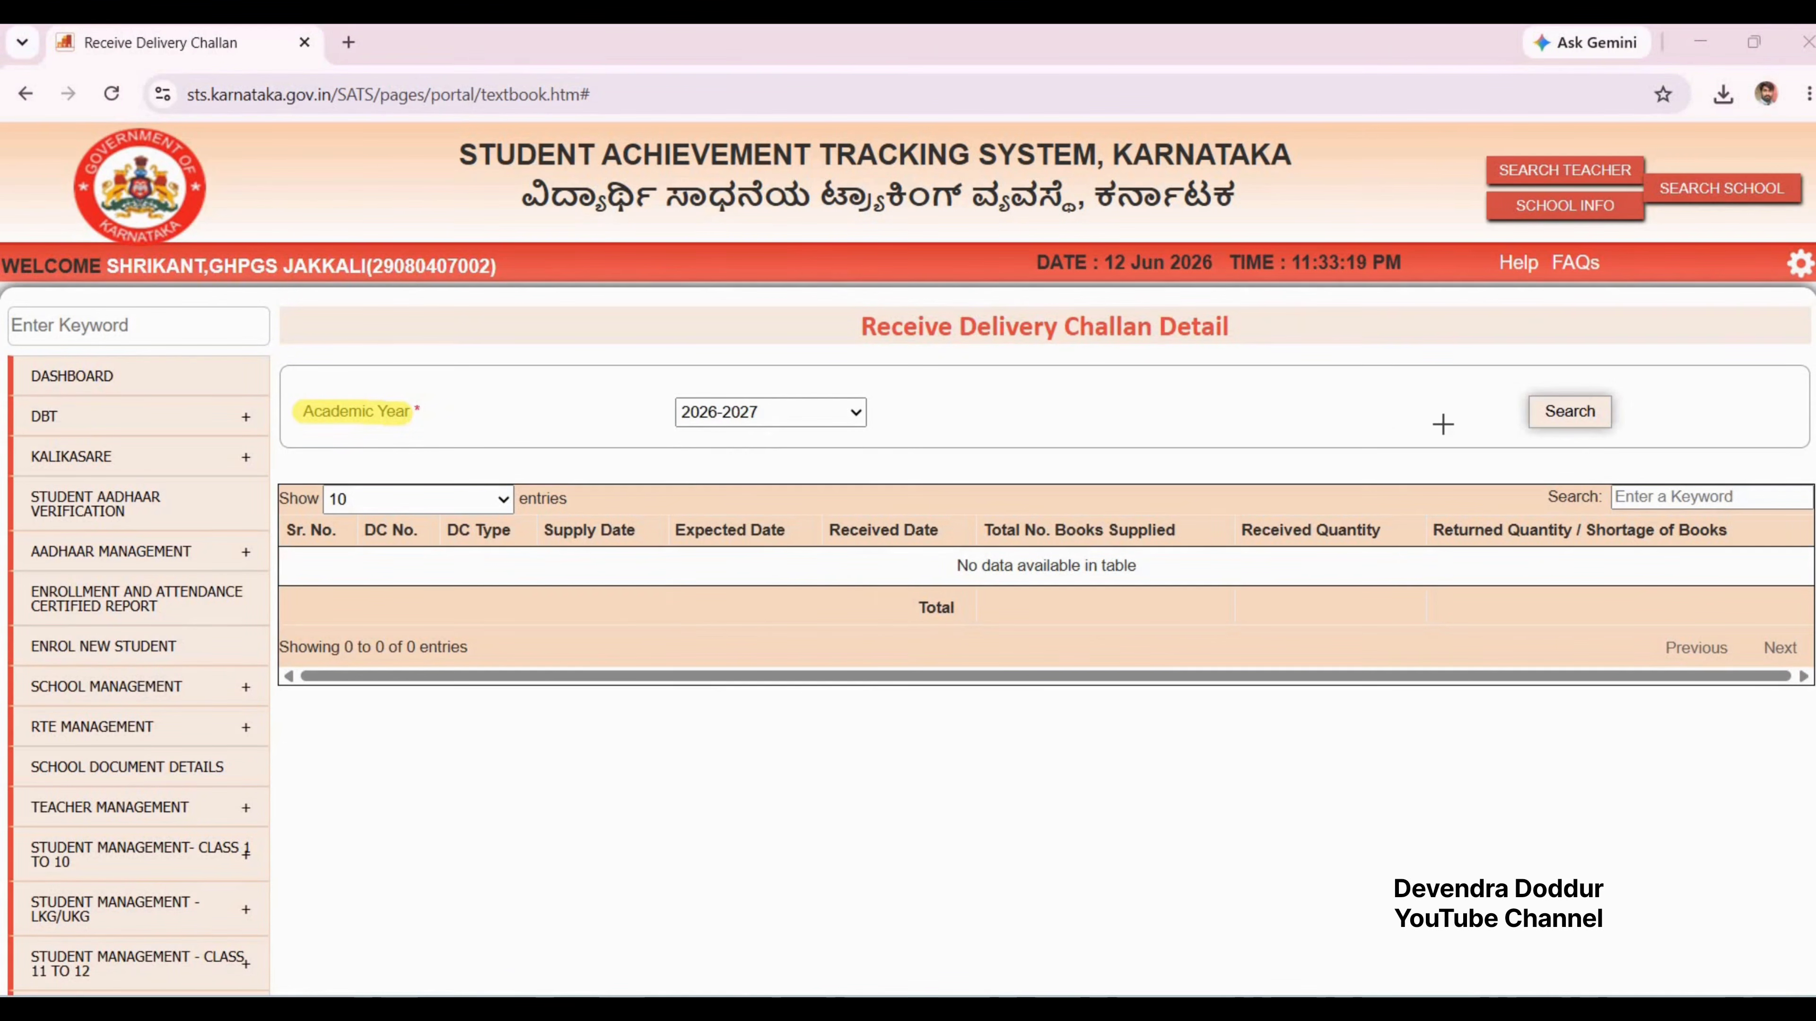
{"action": "left_click_drag", "start_coordinate": [1405, 423], "coordinate": [1545, 417]}
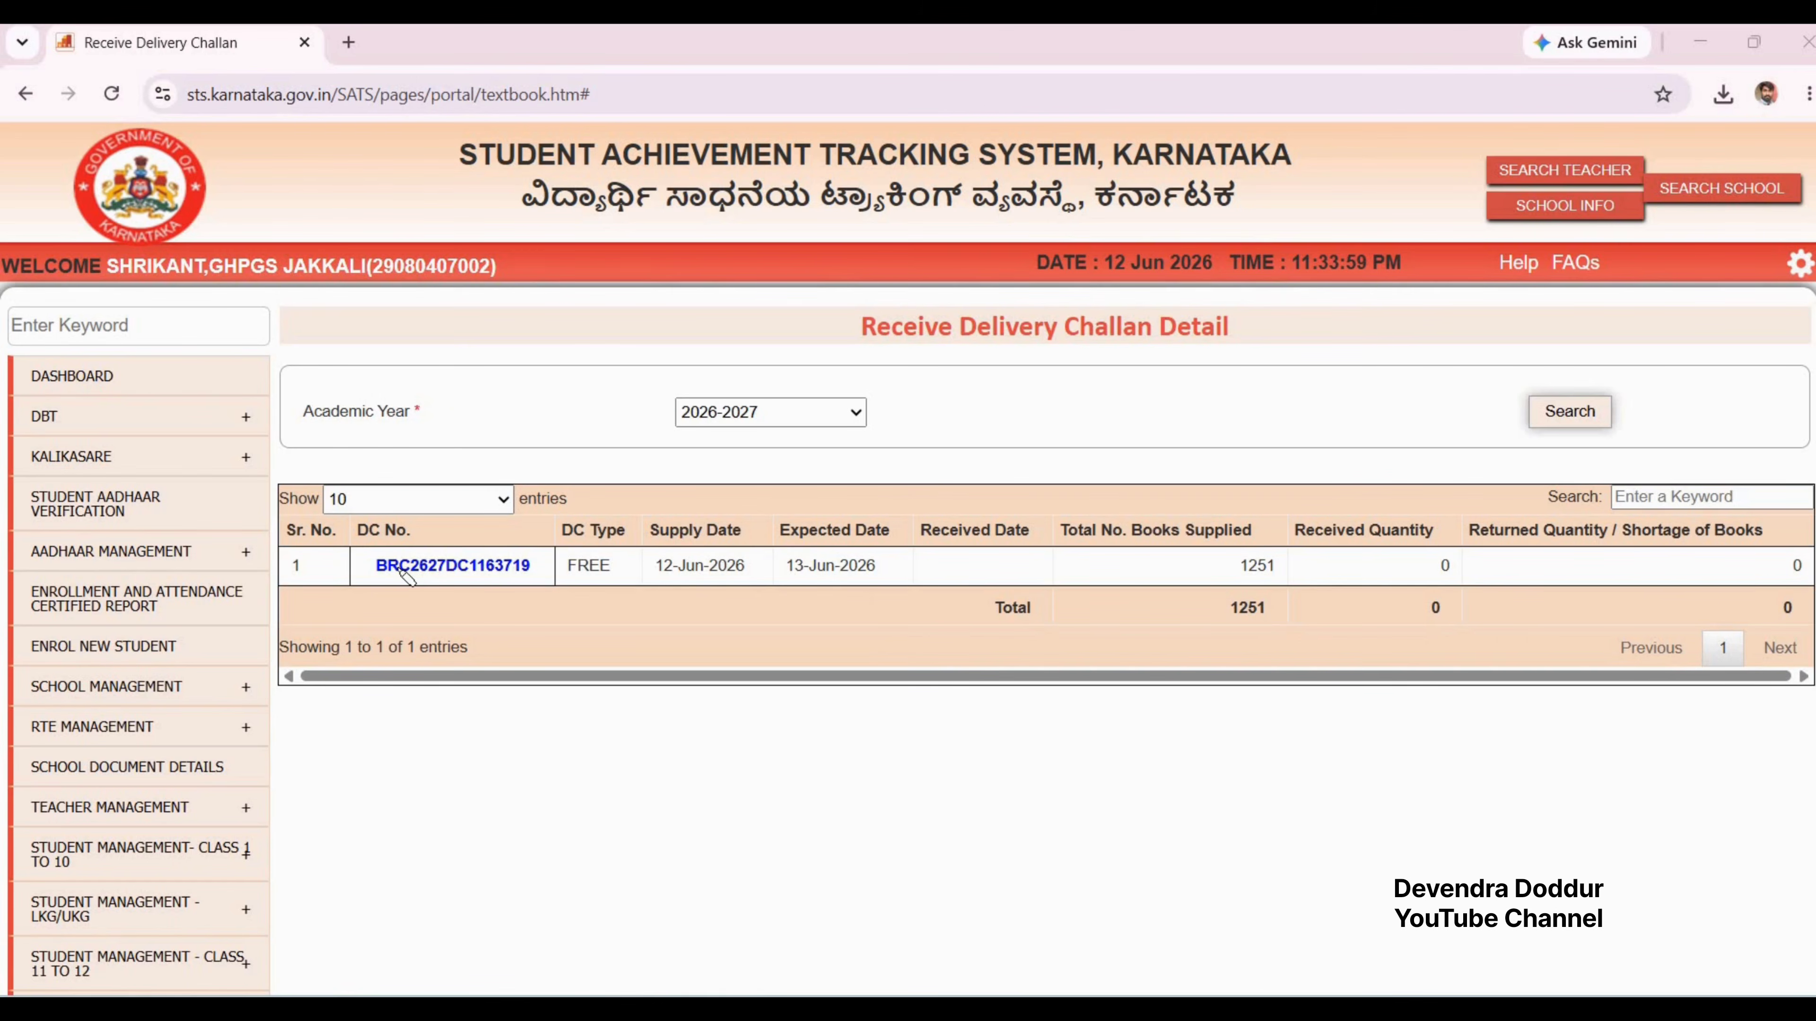
Step: Open the class-wise textbook details of the listed FREE delivery challan supplied on 12-Jun-2026
{"action": "left_click_drag", "start_coordinate": [368, 567], "coordinate": [1361, 583]}
{"action": "mouse_move", "coordinate": [391, 535]}
{"action": "left_mouse_down"}
{"action": "mouse_move", "coordinate": [352, 531]}
{"action": "mouse_move", "coordinate": [526, 572]}
{"action": "left_mouse_up"}
{"action": "left_click_drag", "start_coordinate": [377, 567], "coordinate": [513, 567]}
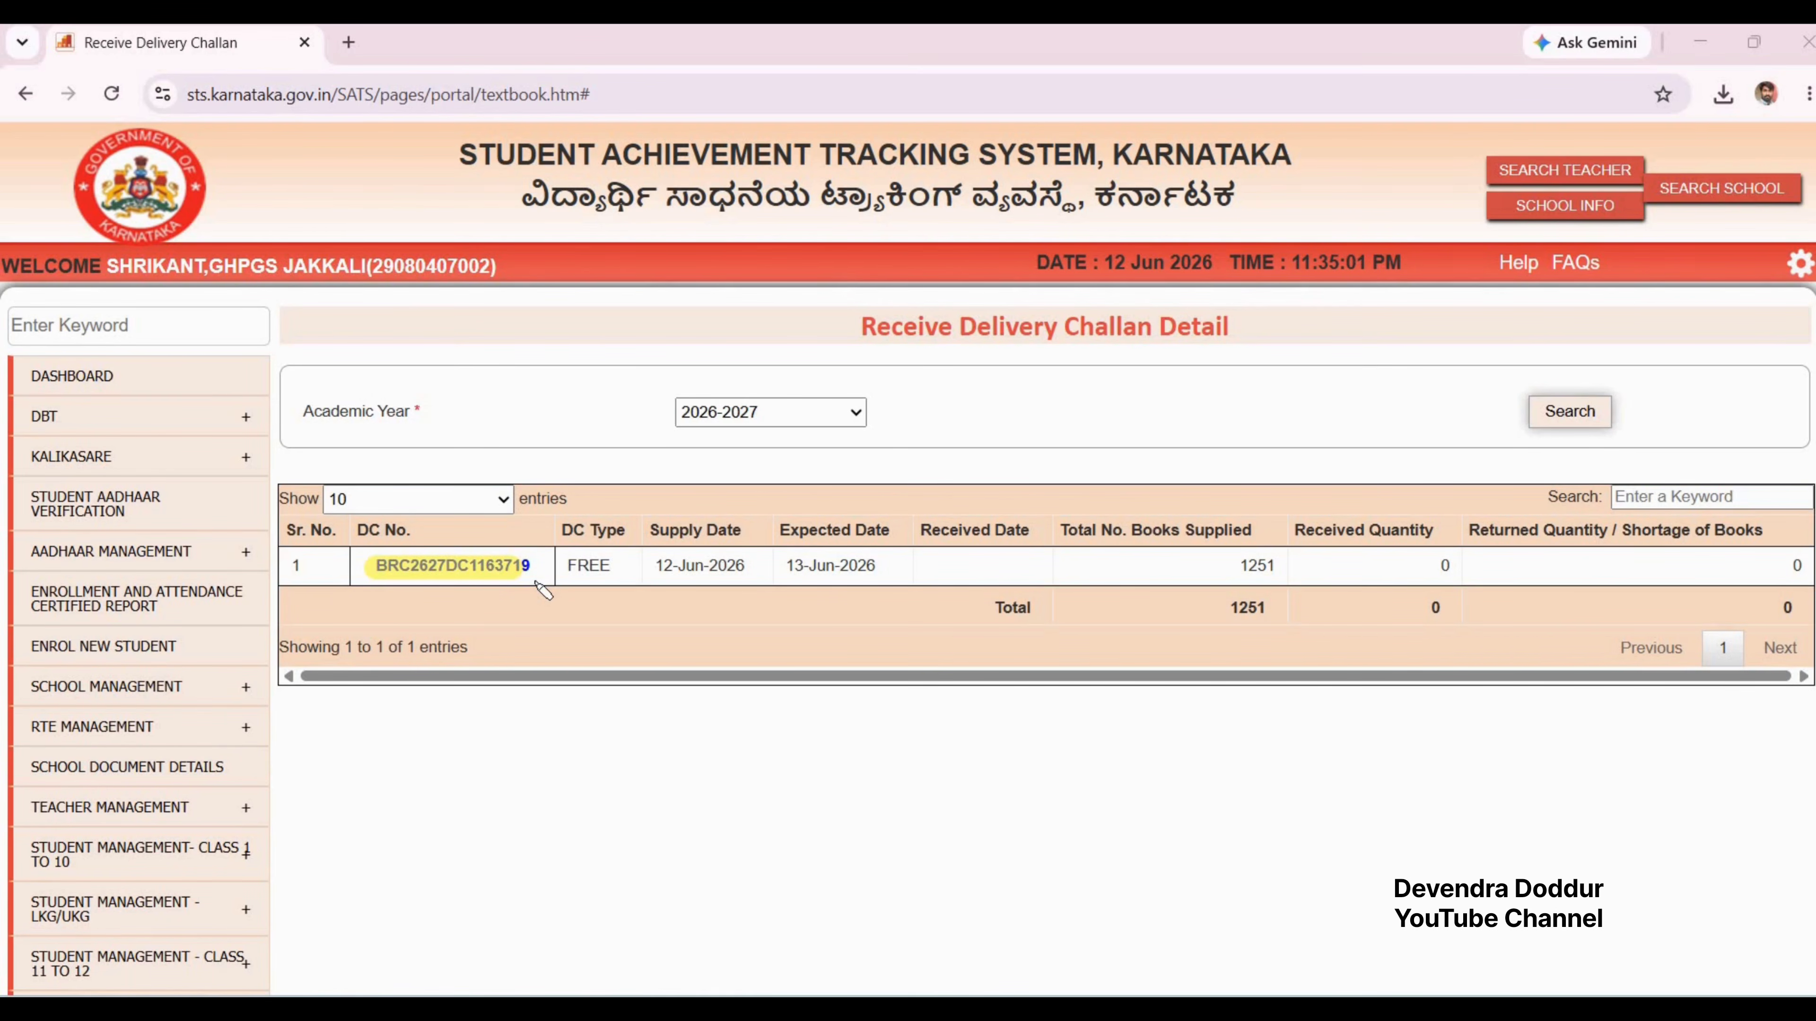
{"action": "left_click_drag", "start_coordinate": [1293, 533], "coordinate": [1434, 535]}
{"action": "left_click", "coordinate": [1439, 571]}
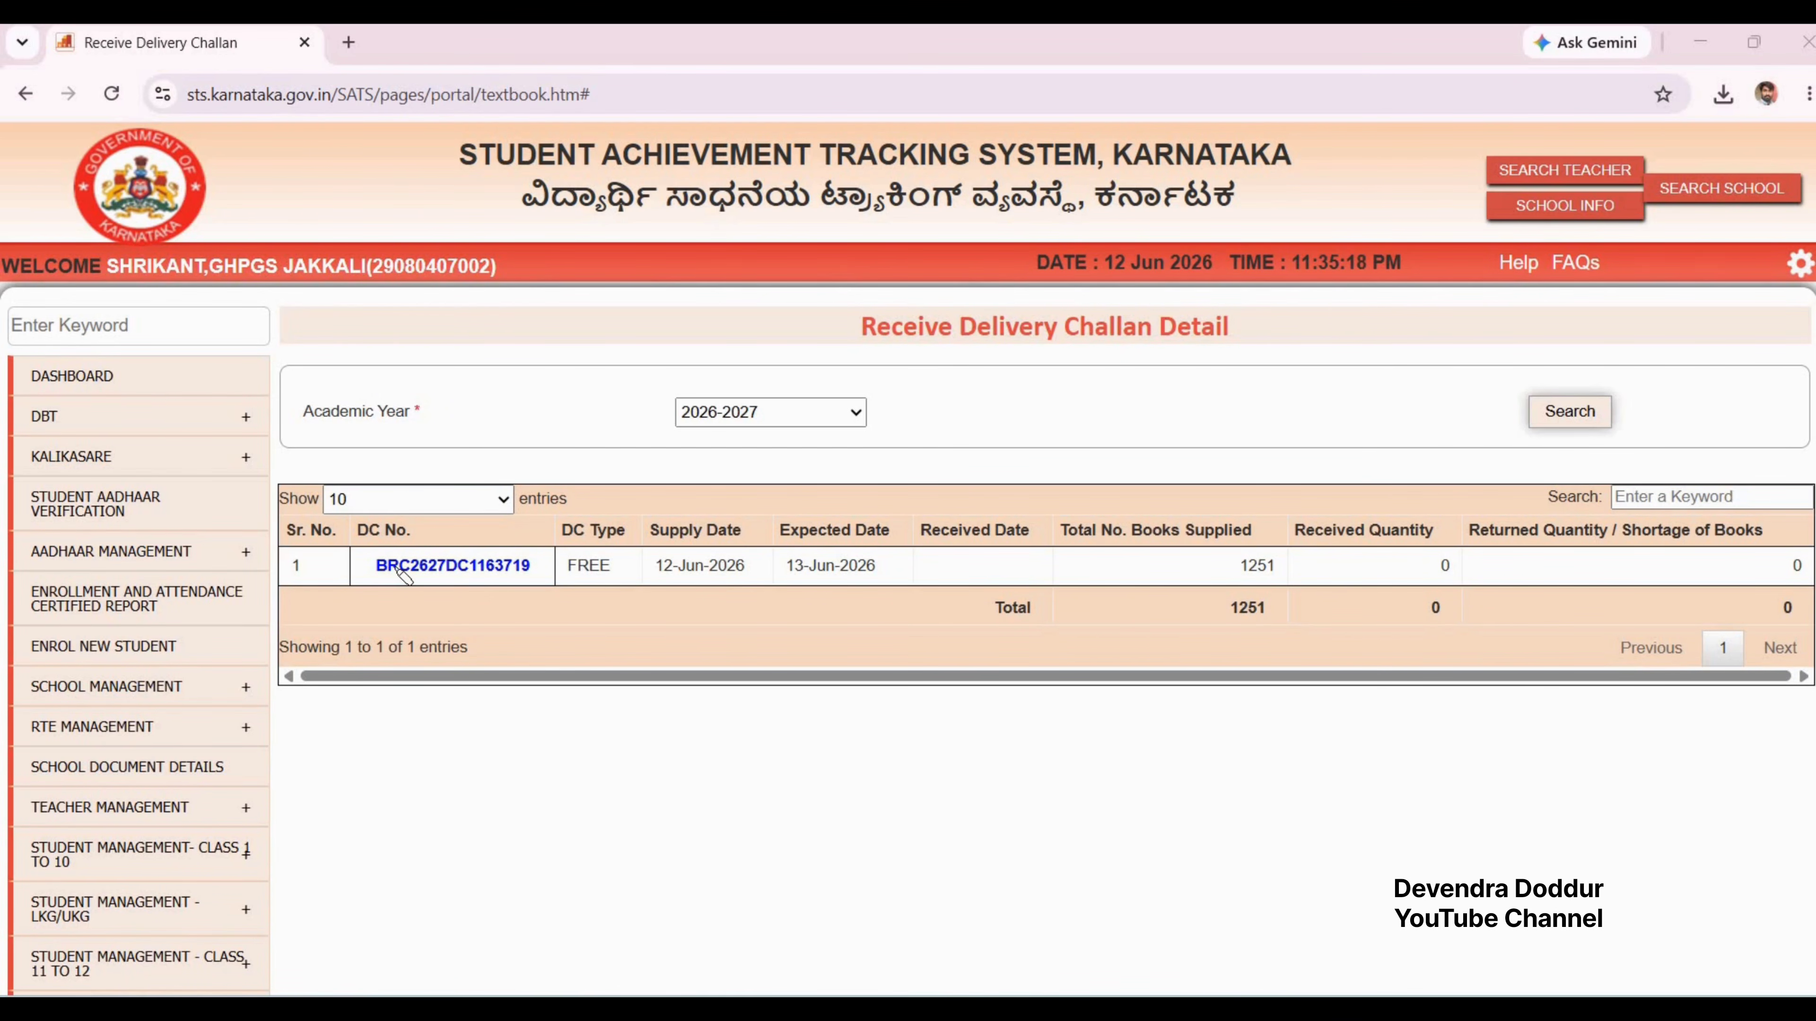
{"action": "left_click_drag", "start_coordinate": [373, 566], "coordinate": [530, 567]}
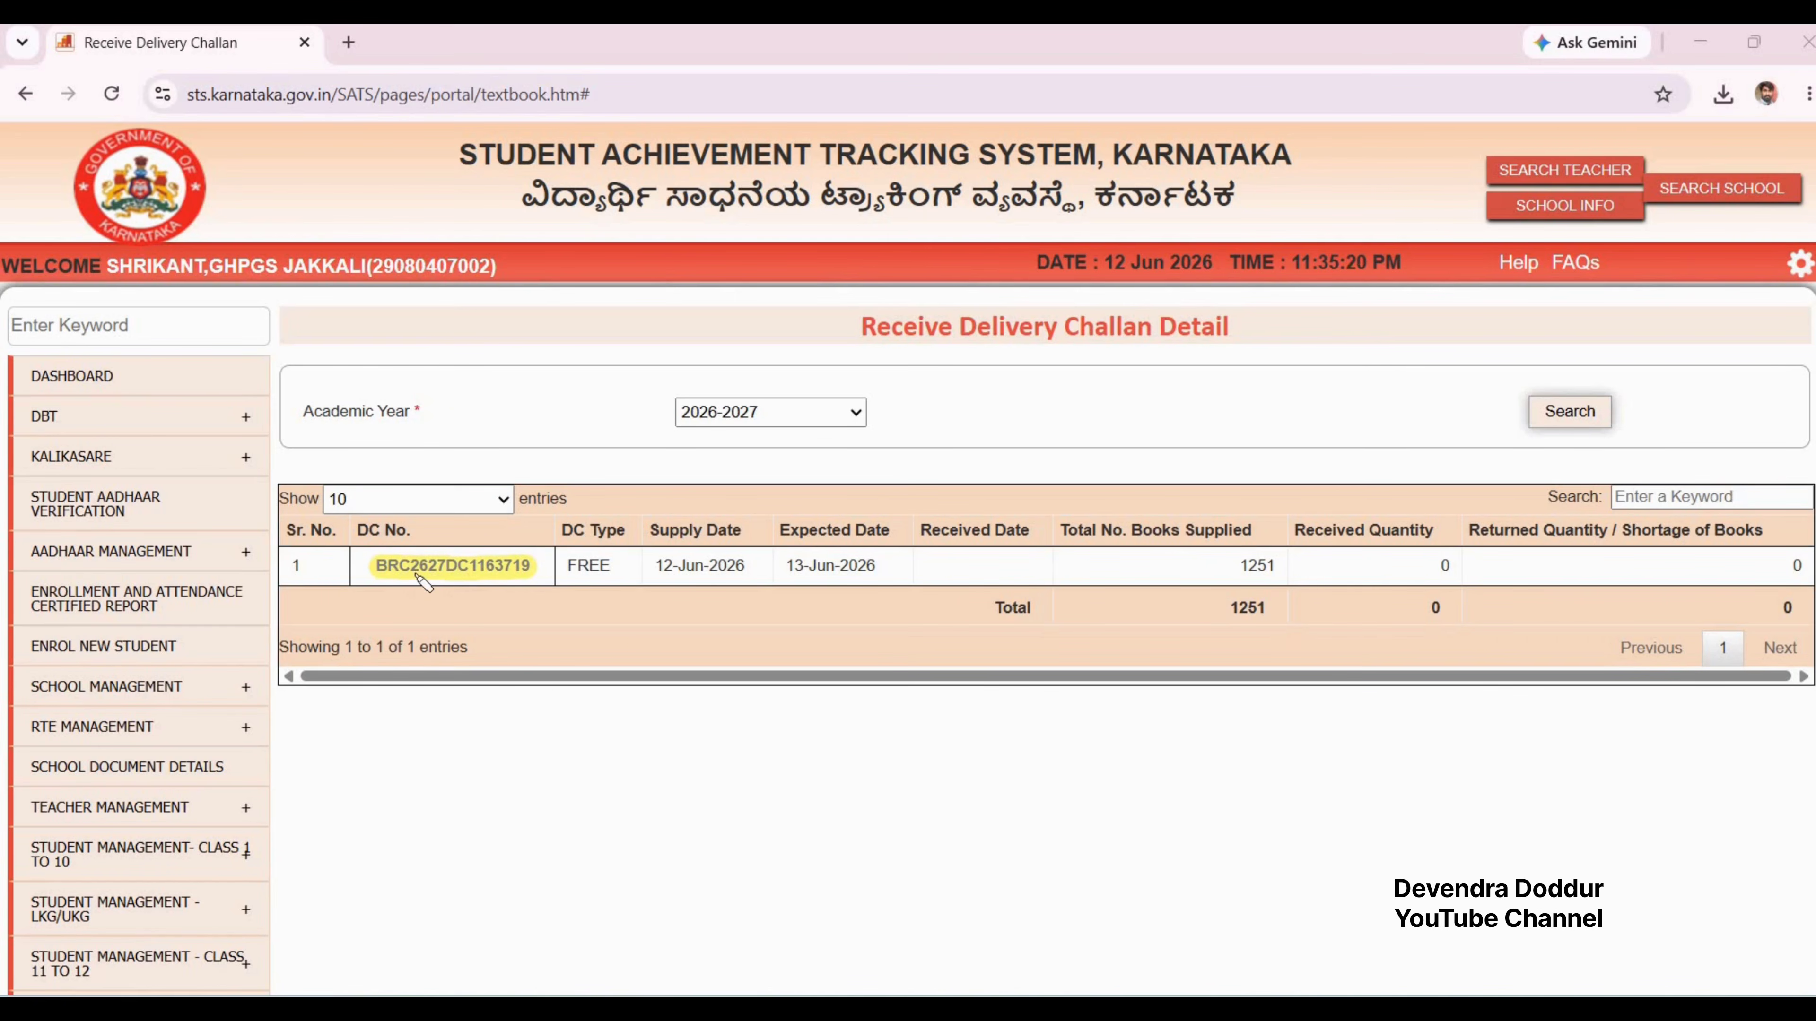
{"action": "left_click", "coordinate": [487, 572]}
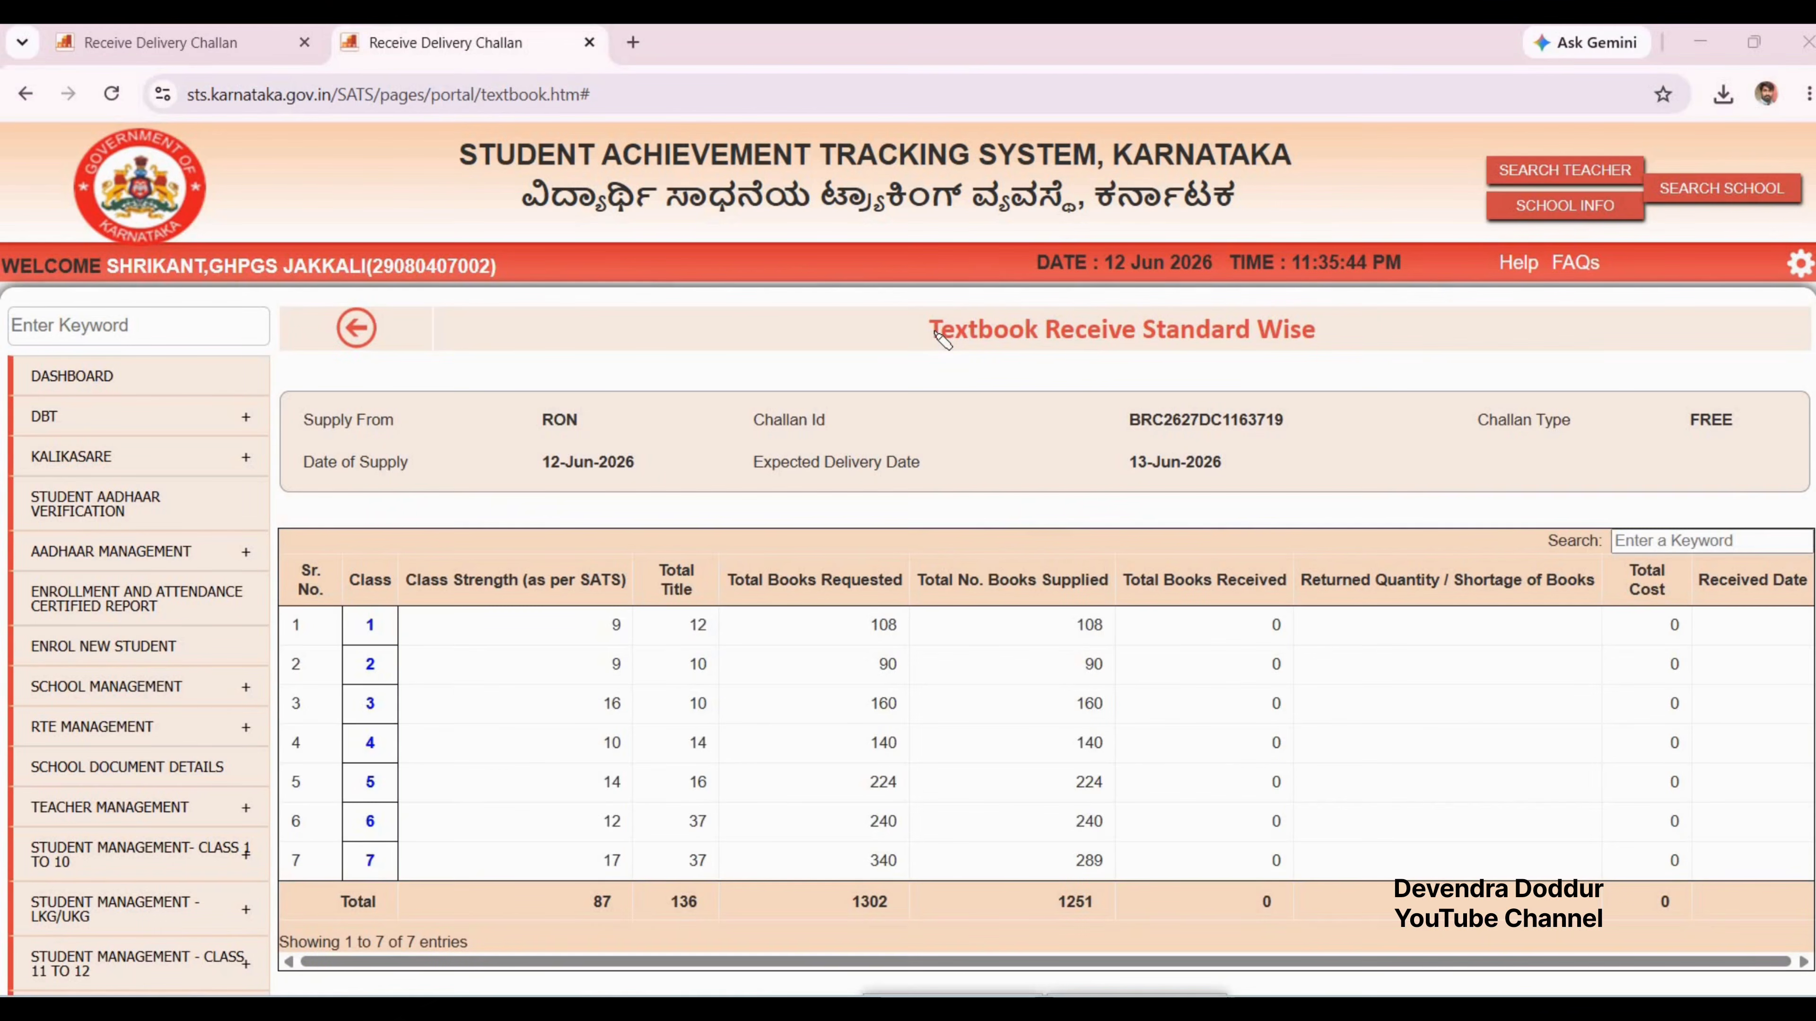
Step: Open the title-wise textbook receipt list for class 1 of the challan
{"action": "left_click_drag", "start_coordinate": [929, 330], "coordinate": [1316, 336]}
{"action": "mouse_move", "coordinate": [341, 556]}
{"action": "left_mouse_down"}
{"action": "mouse_move", "coordinate": [393, 739]}
{"action": "mouse_move", "coordinate": [401, 889]}
{"action": "left_mouse_up"}
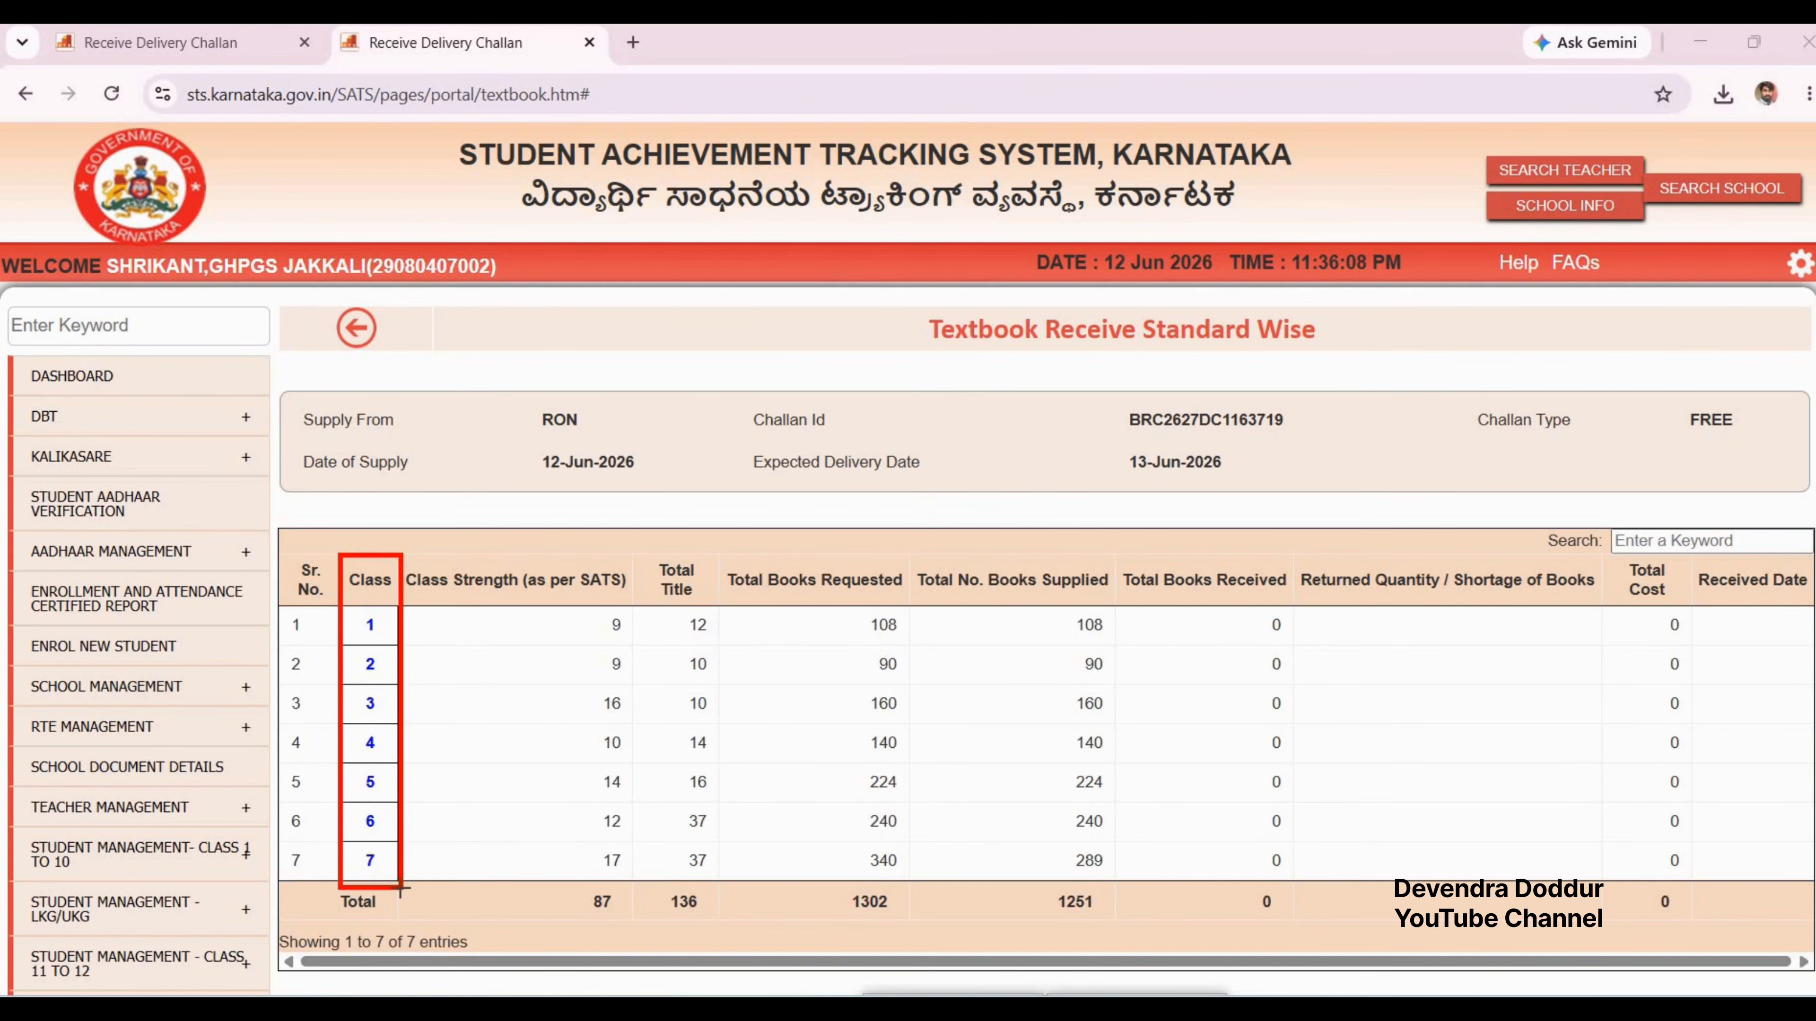
{"action": "mouse_move", "coordinate": [1122, 554]}
{"action": "left_mouse_down"}
{"action": "mouse_move", "coordinate": [1156, 867]}
{"action": "mouse_move", "coordinate": [1179, 891]}
{"action": "mouse_move", "coordinate": [1301, 894]}
{"action": "left_mouse_up"}
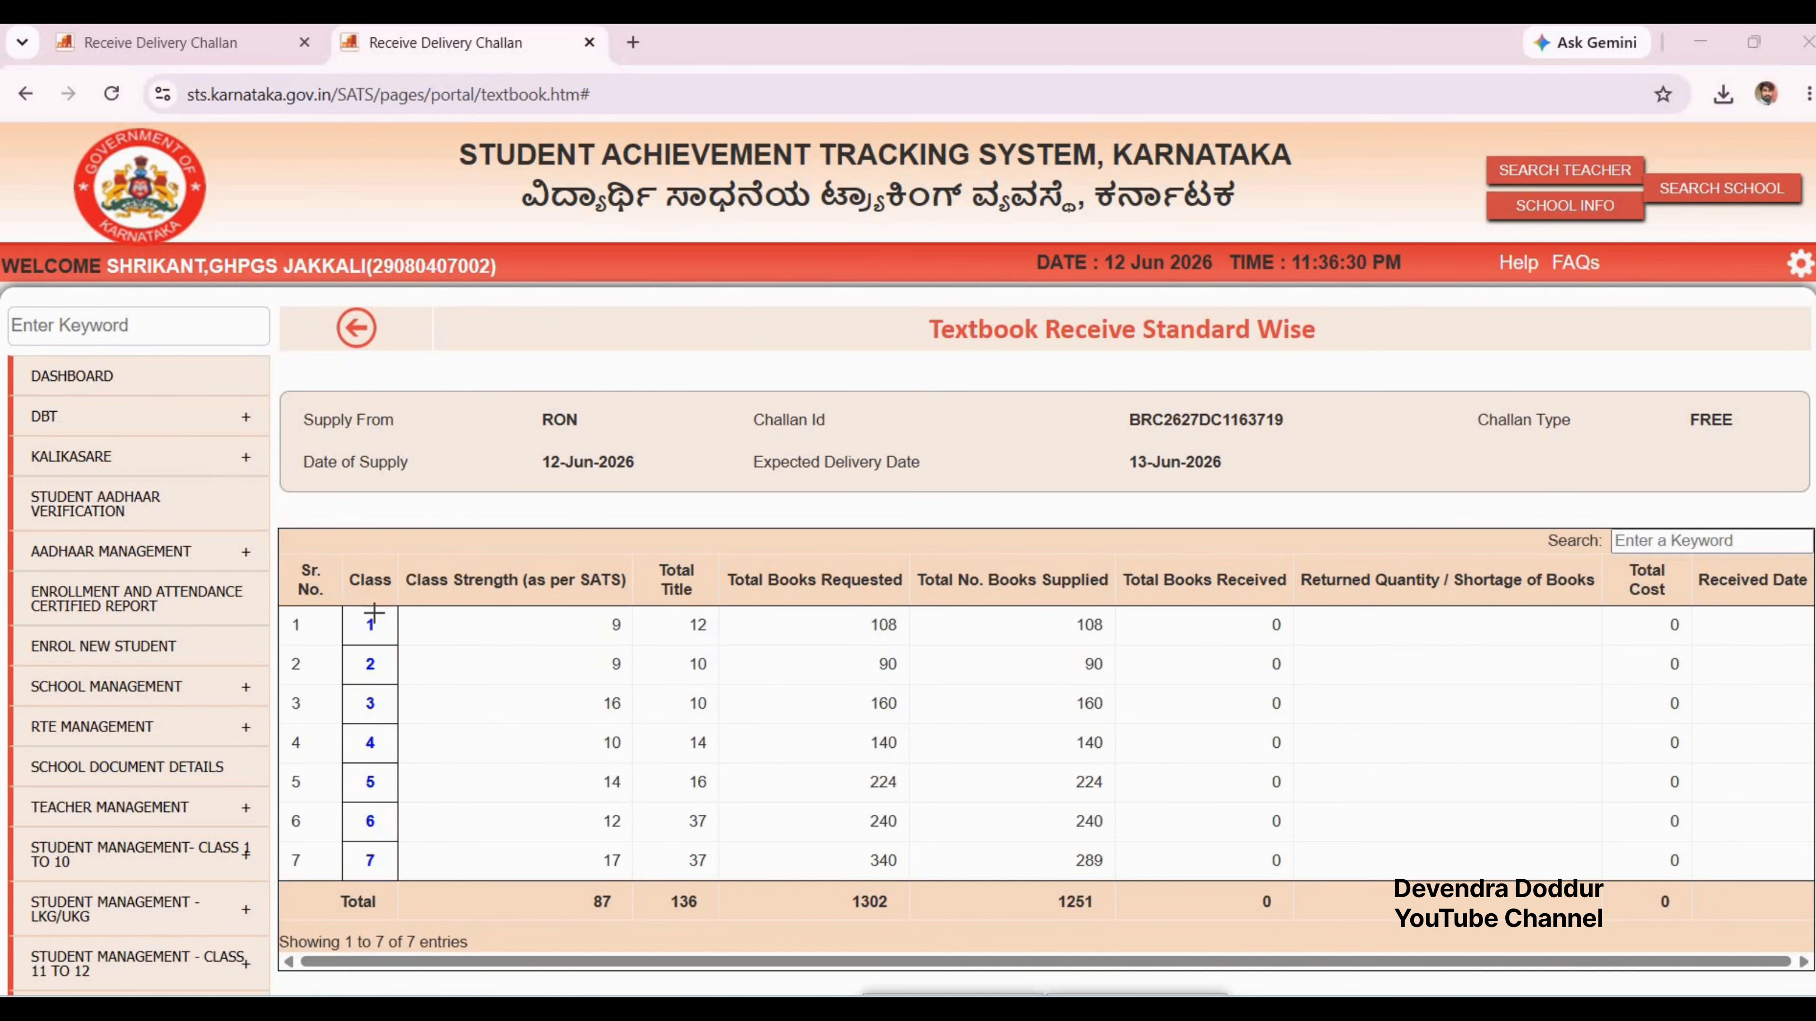
{"action": "mouse_move", "coordinate": [337, 551]}
{"action": "left_mouse_down"}
{"action": "mouse_move", "coordinate": [404, 715]}
{"action": "mouse_move", "coordinate": [402, 885]}
{"action": "left_mouse_up"}
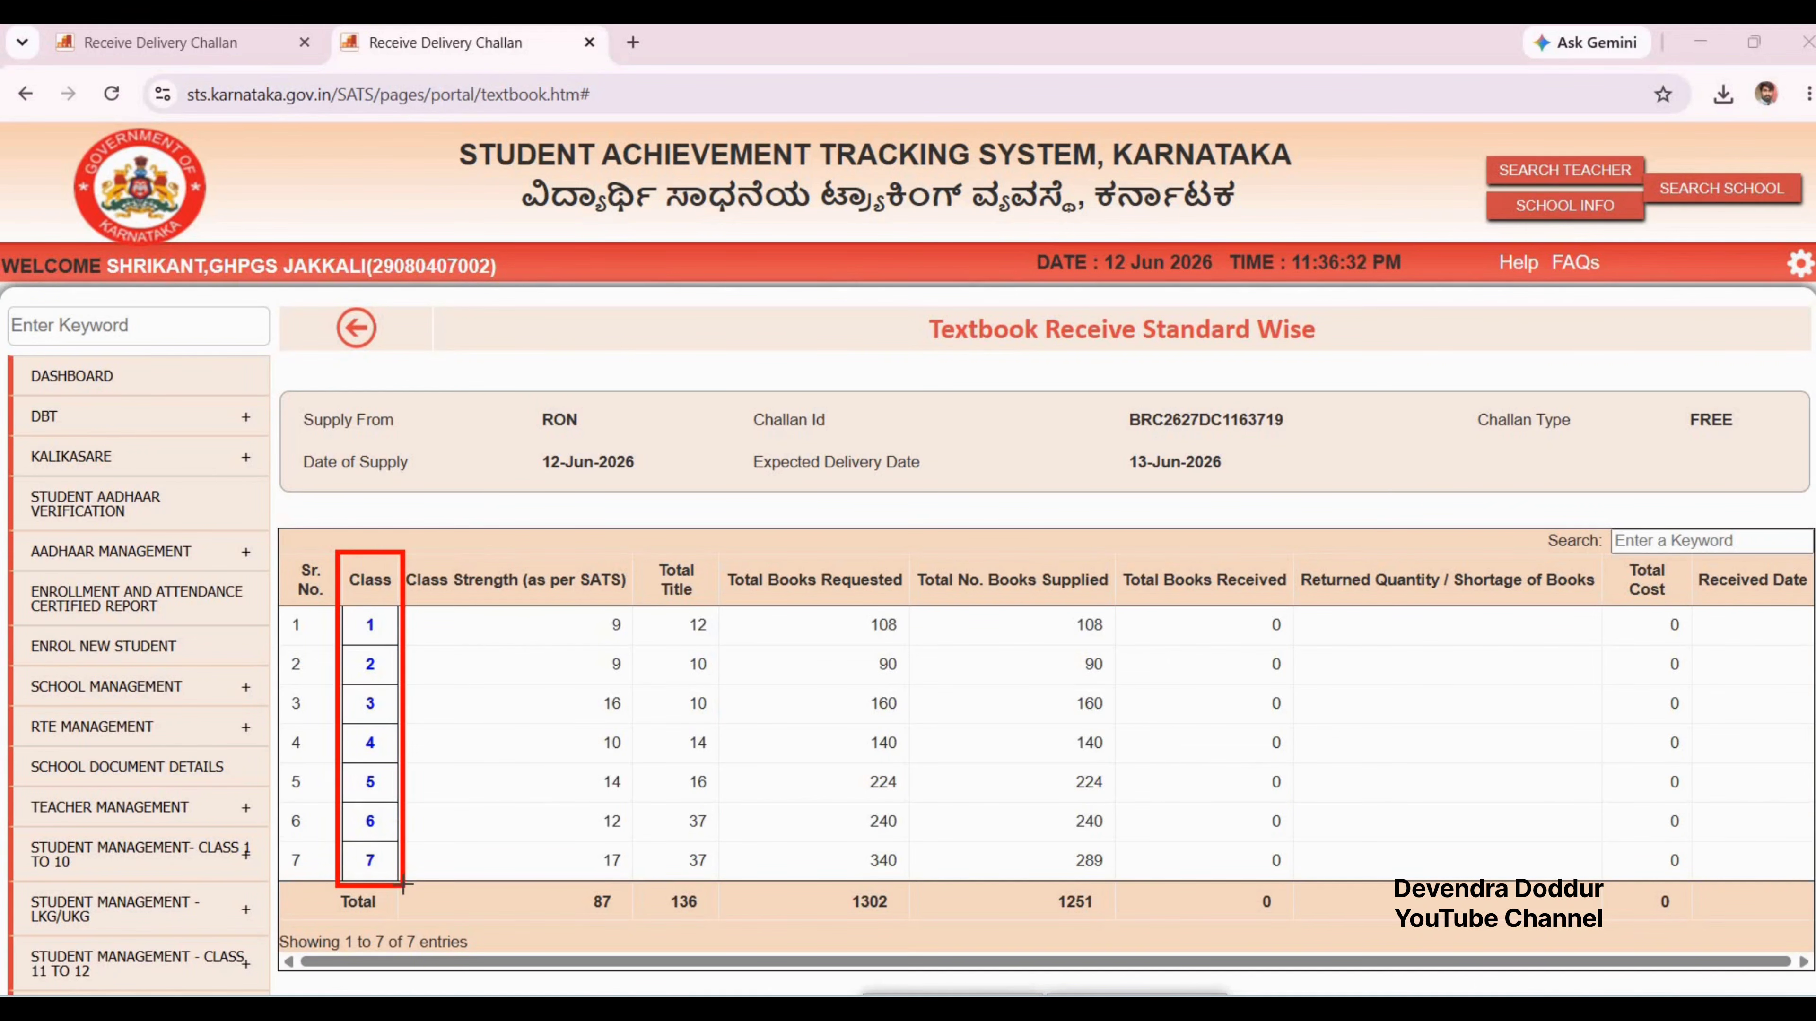
{"action": "left_click", "coordinate": [370, 626]}
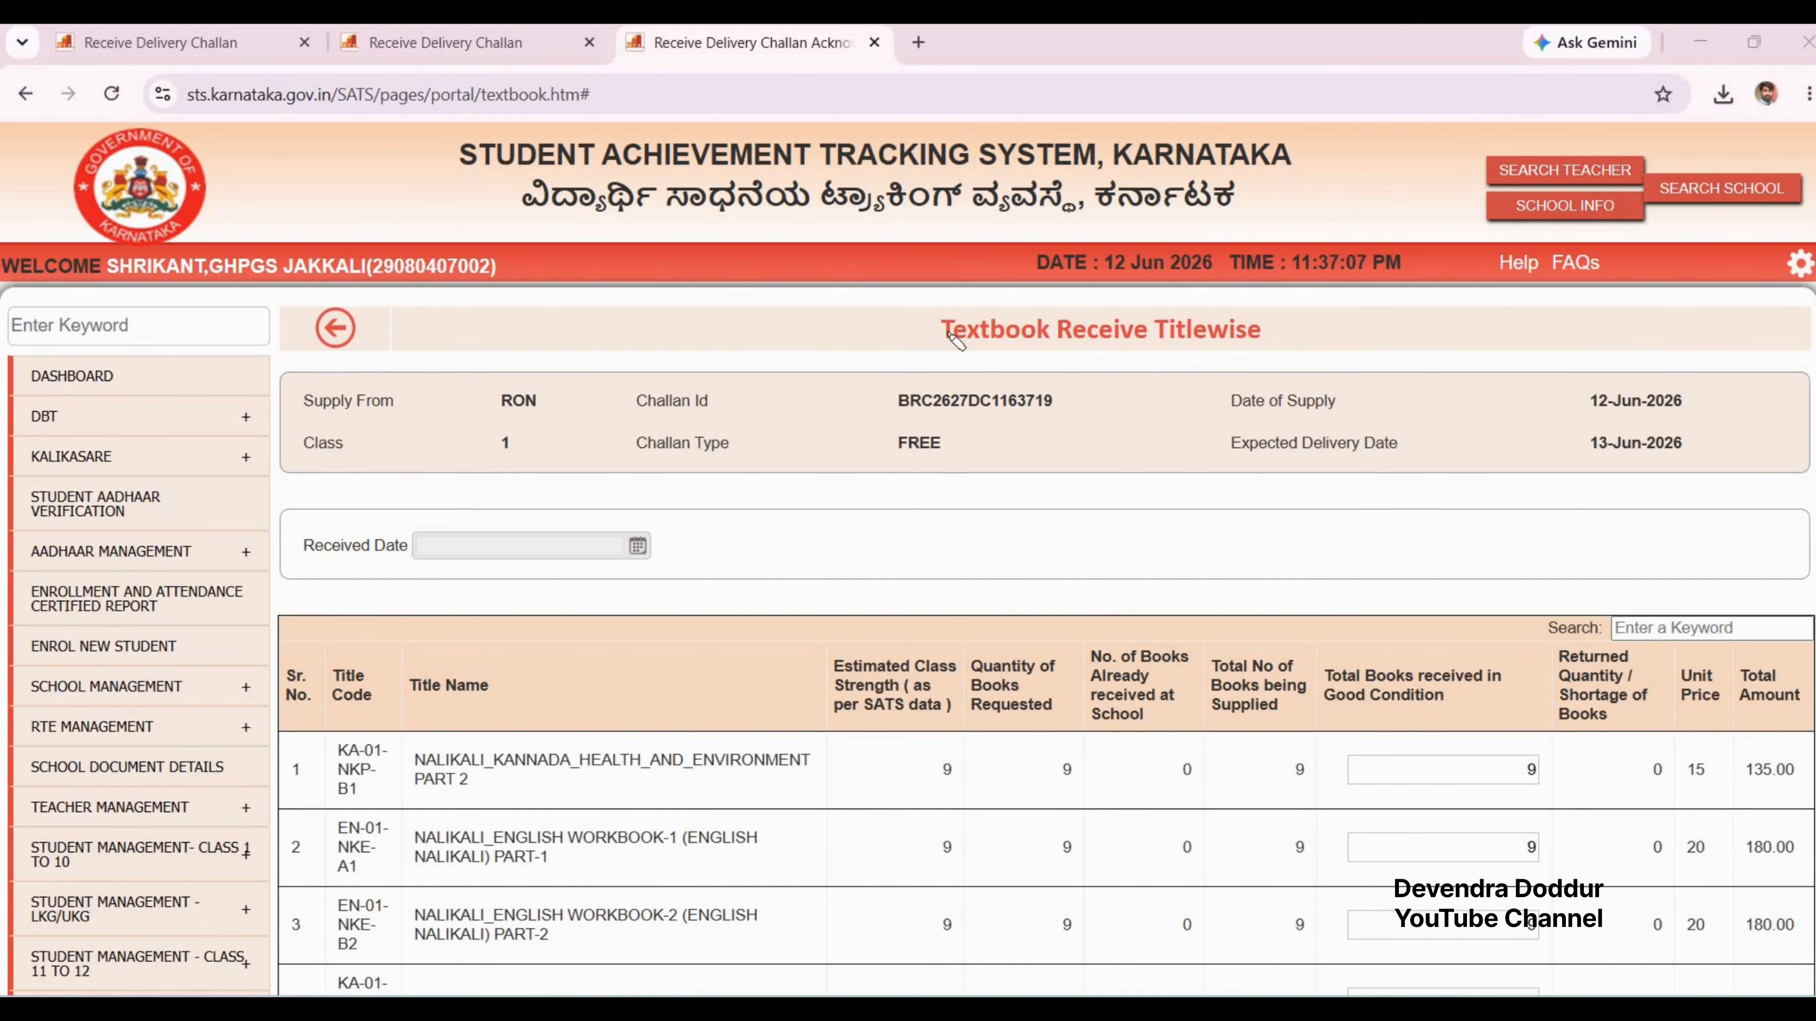
Step: Review the class 1 textbook titles and their requested, supplied and received quantities
{"action": "left_click_drag", "start_coordinate": [951, 336], "coordinate": [1274, 335]}
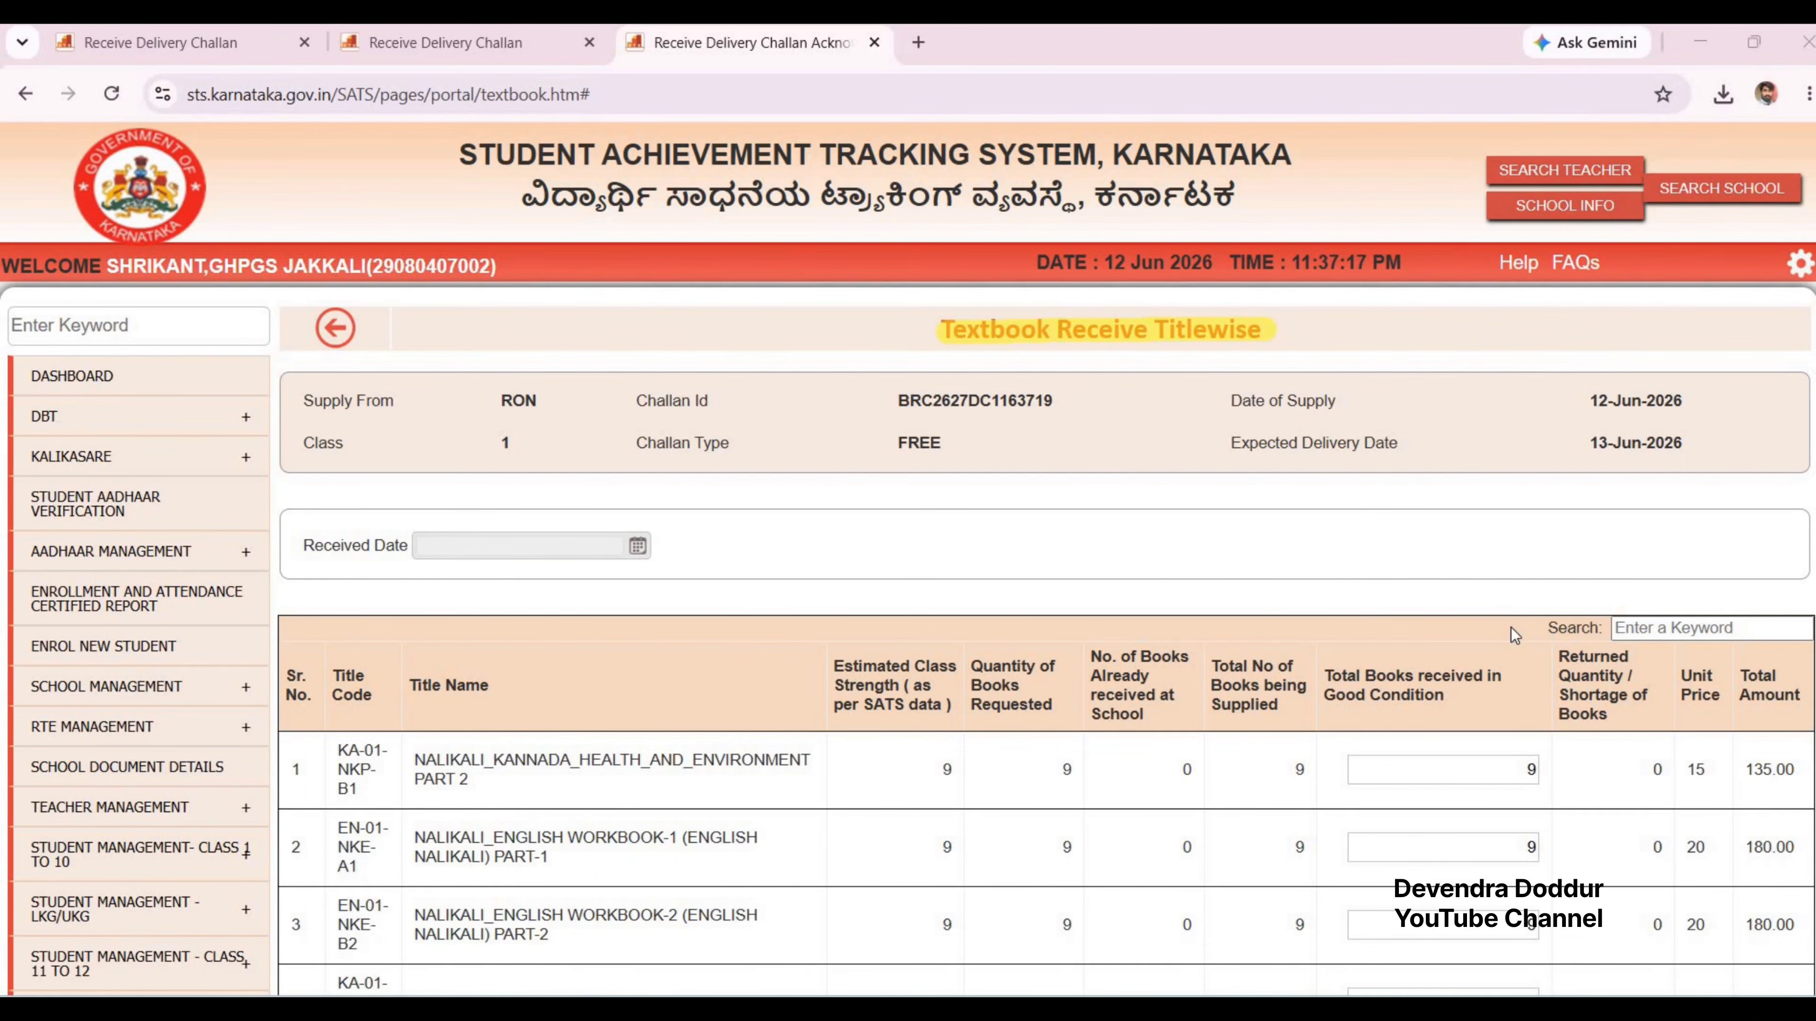
{"action": "scroll", "coordinate": [1215, 525], "scroll_direction": "down", "scroll_amount": 10}
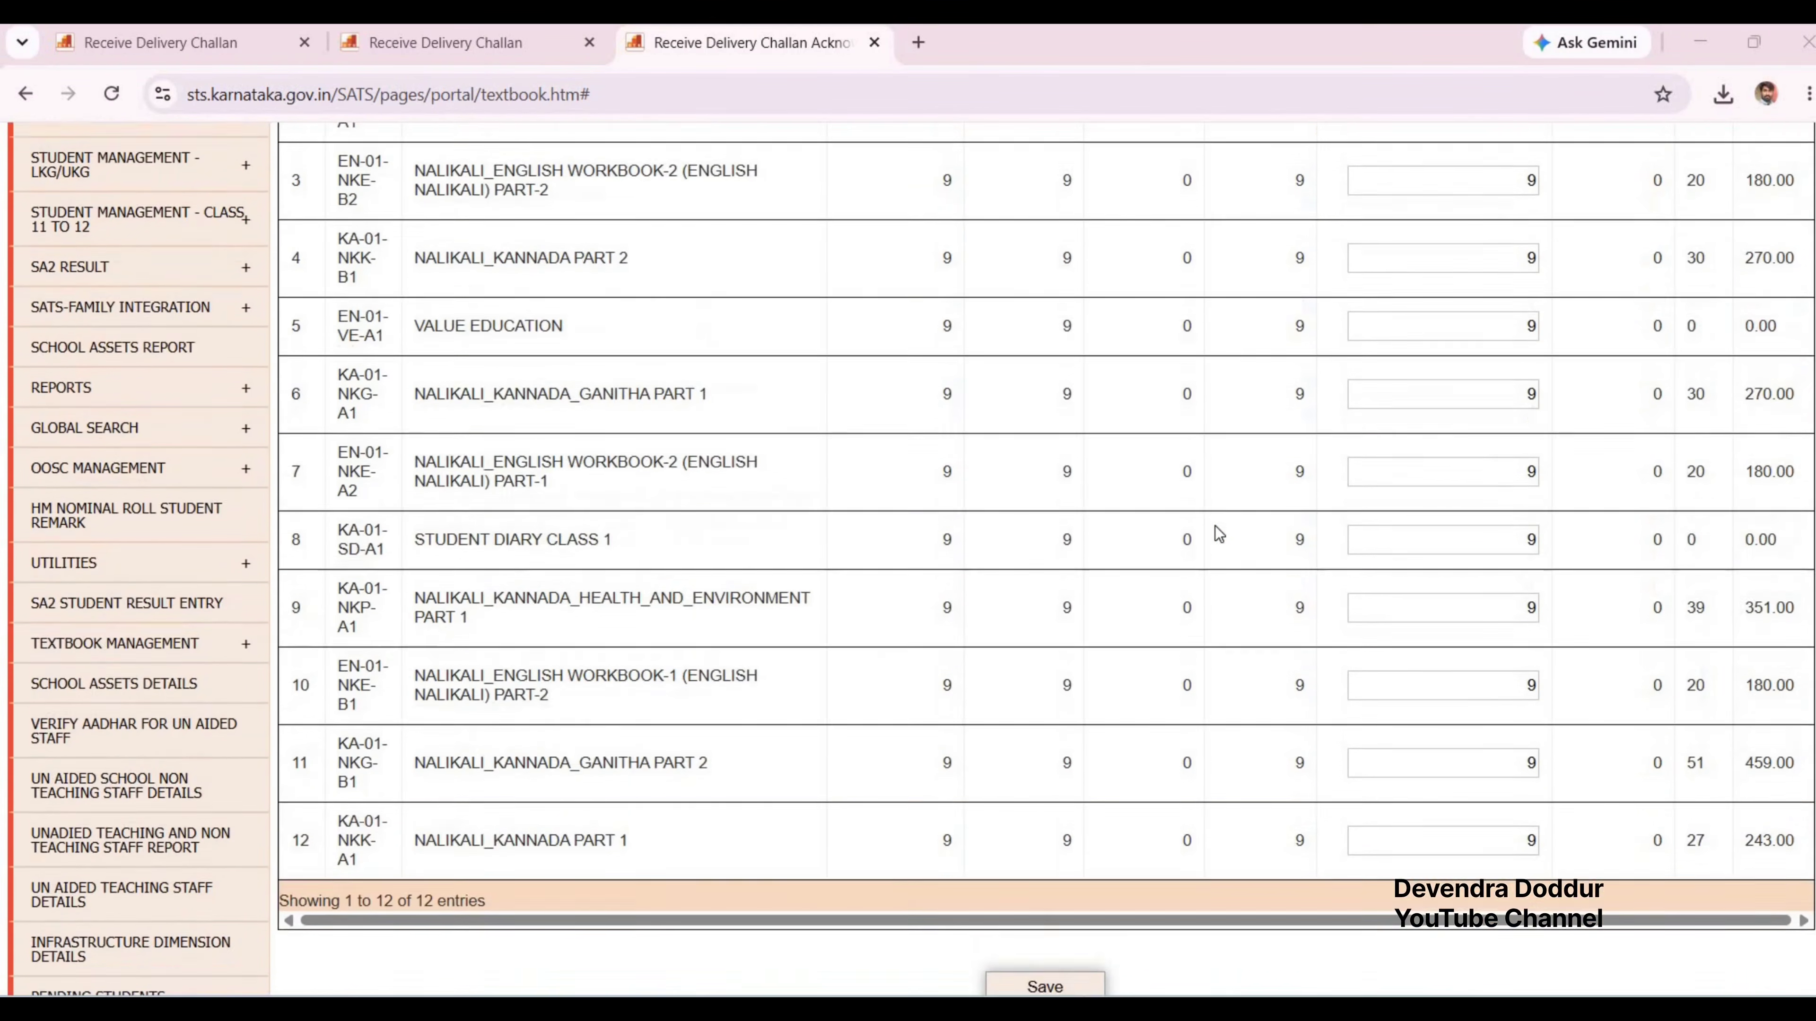
{"action": "scroll", "coordinate": [1215, 527], "scroll_direction": "up", "scroll_amount": 10}
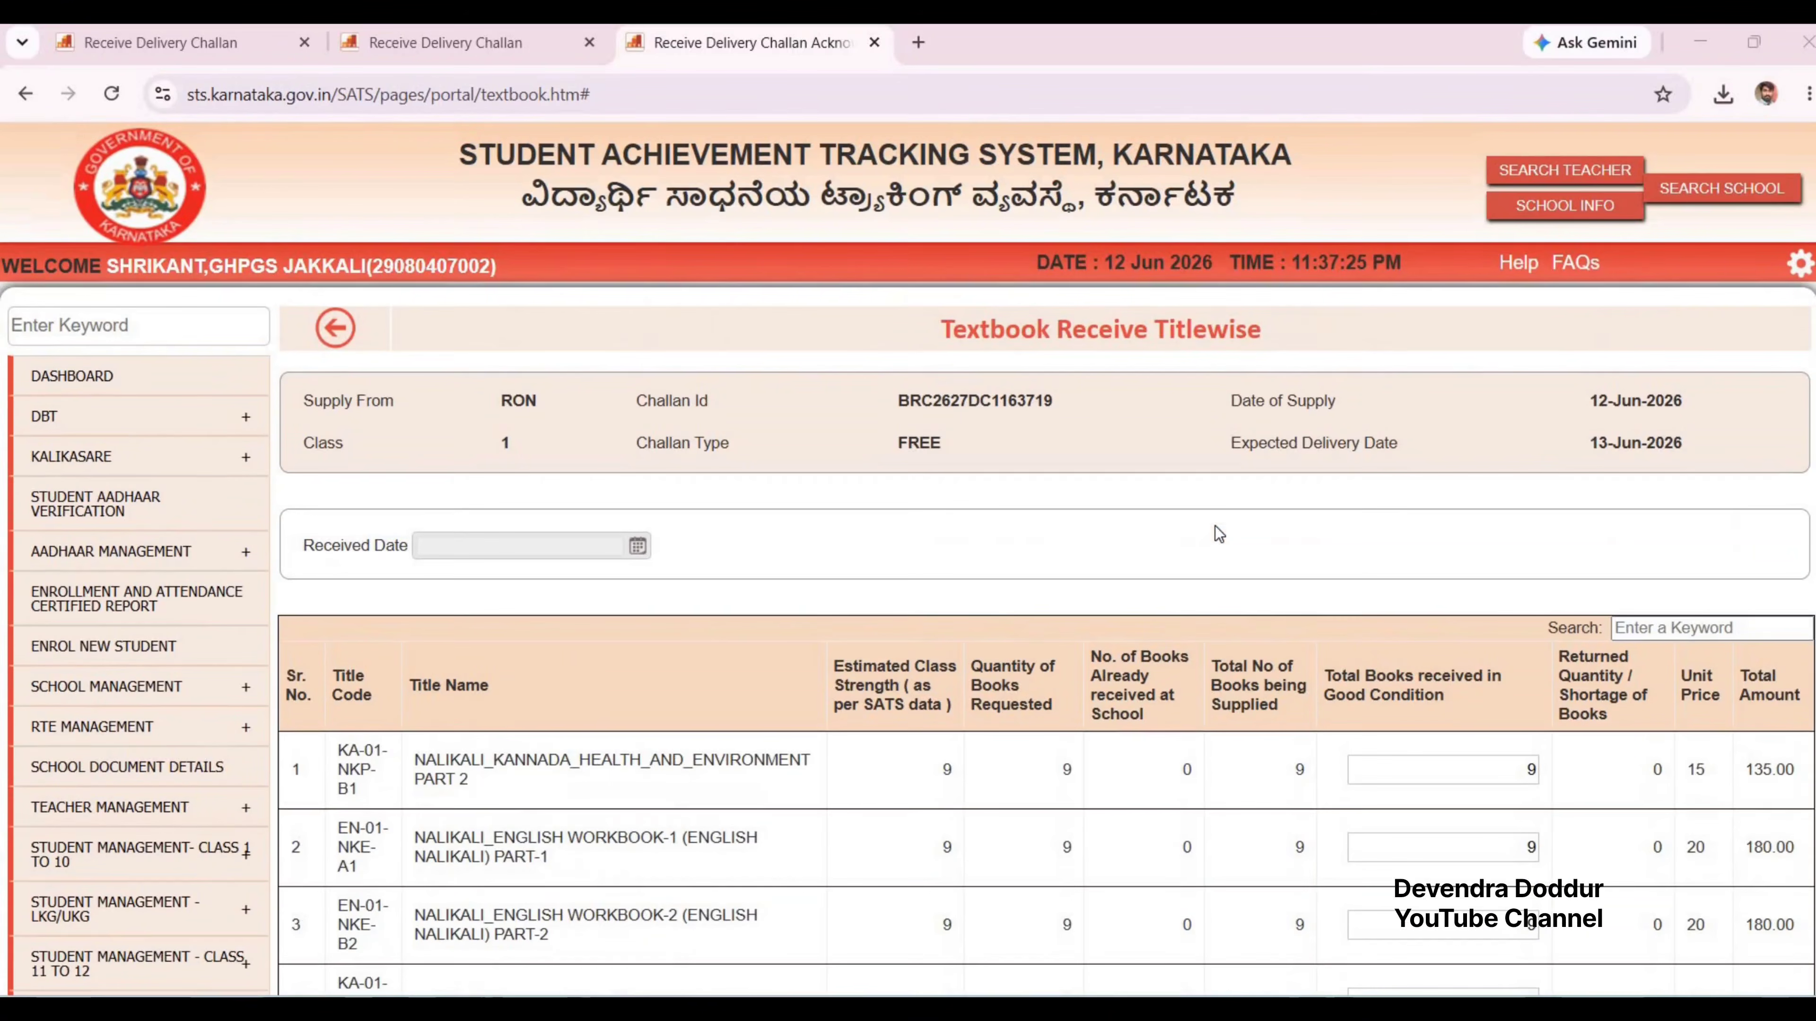
{"action": "scroll", "coordinate": [1219, 533], "scroll_direction": "down", "scroll_amount": 10}
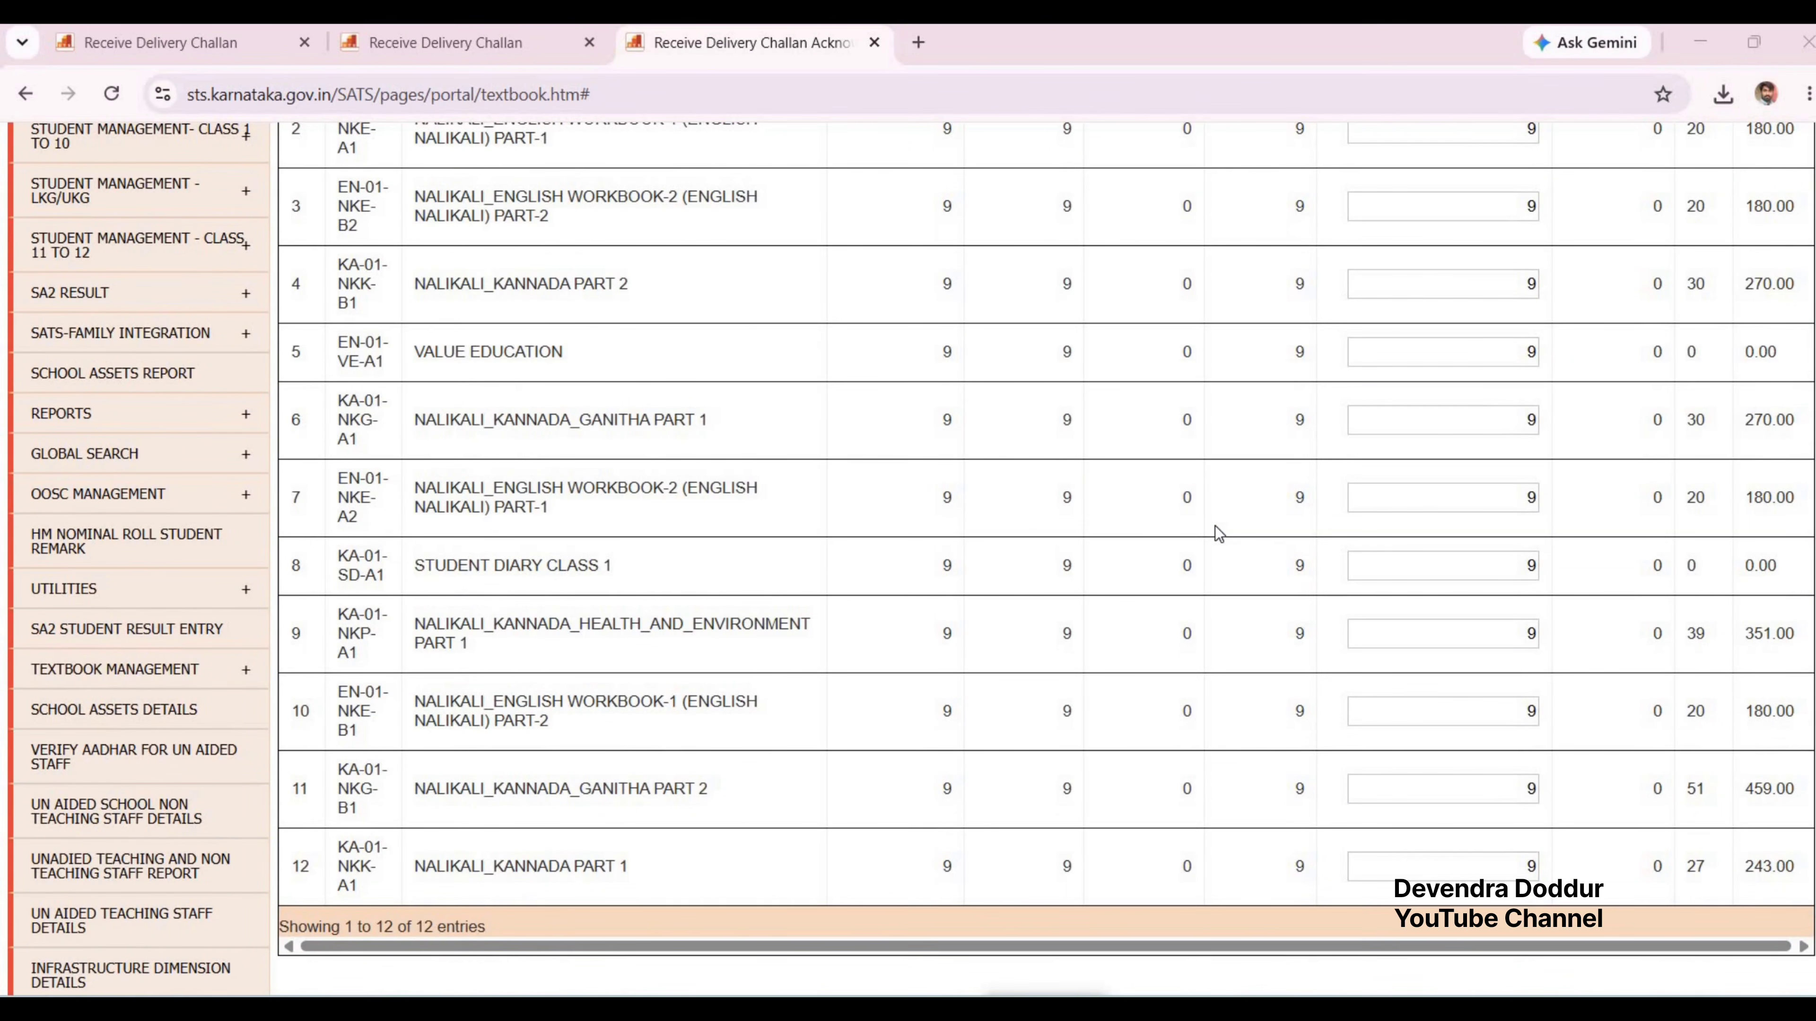
{"action": "scroll", "coordinate": [1219, 532], "scroll_direction": "up", "scroll_amount": 6}
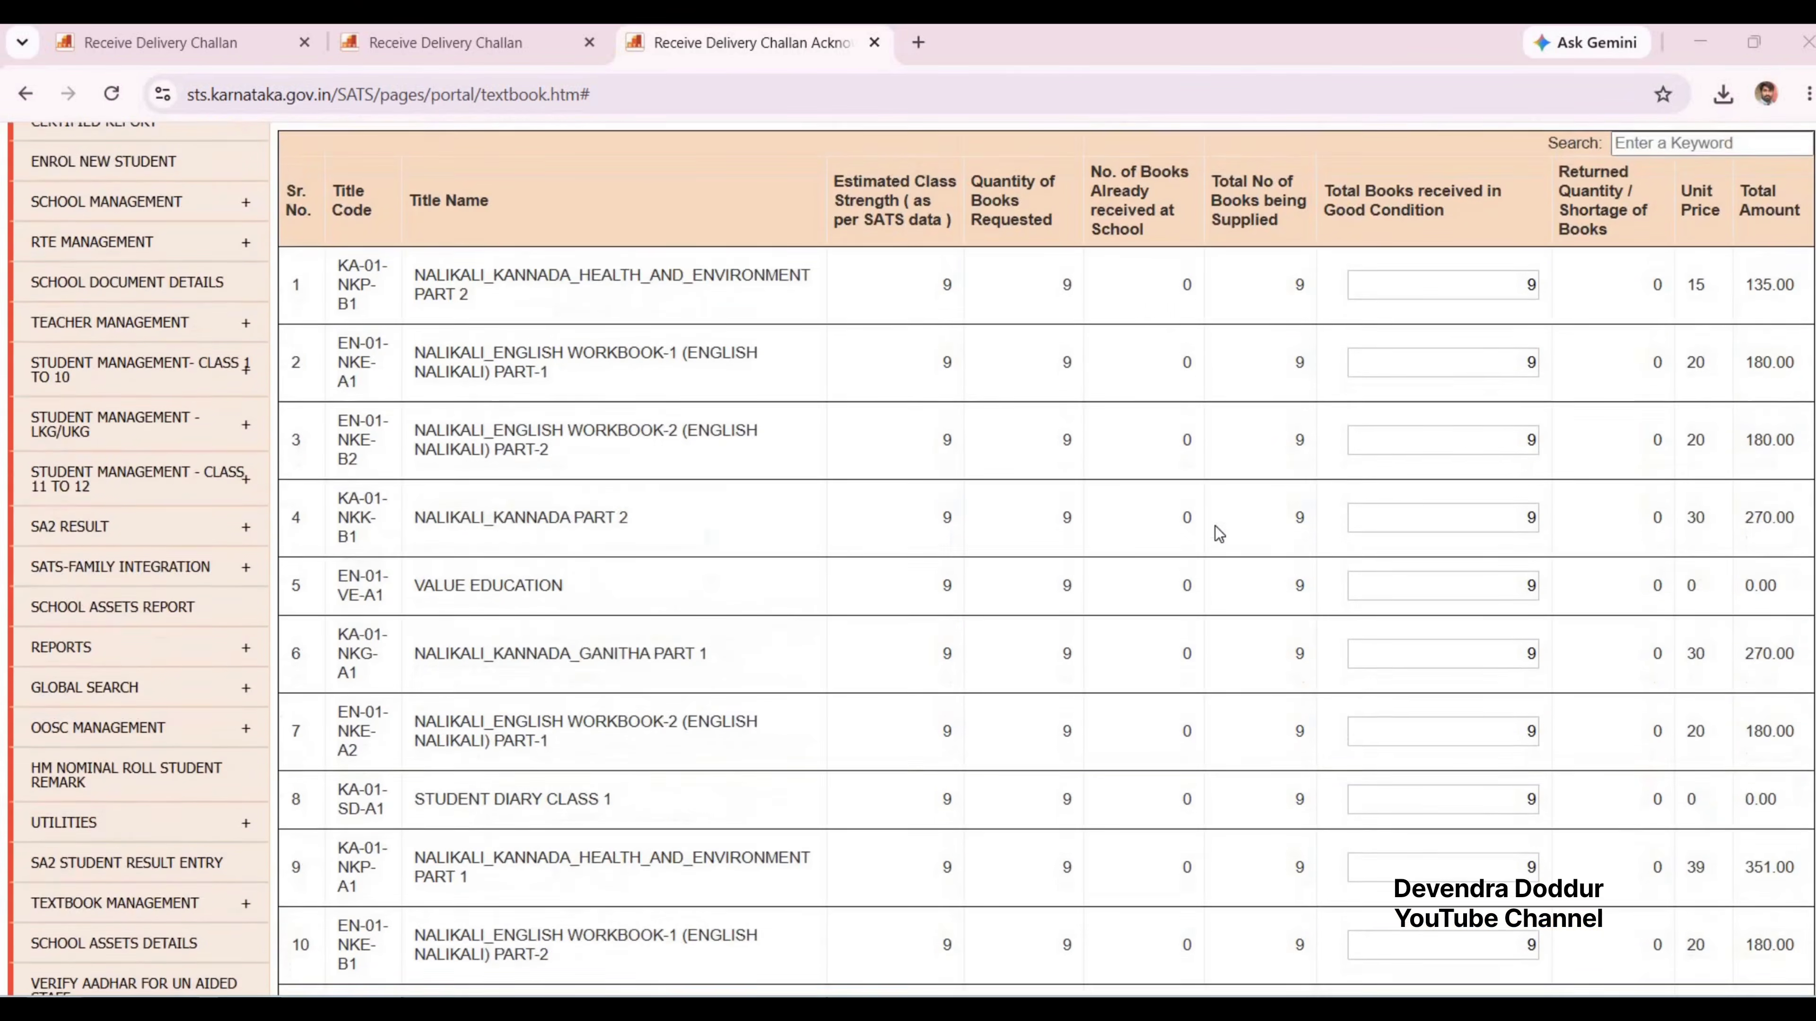
{"action": "scroll", "coordinate": [1282, 544], "scroll_direction": "down", "scroll_amount": 8}
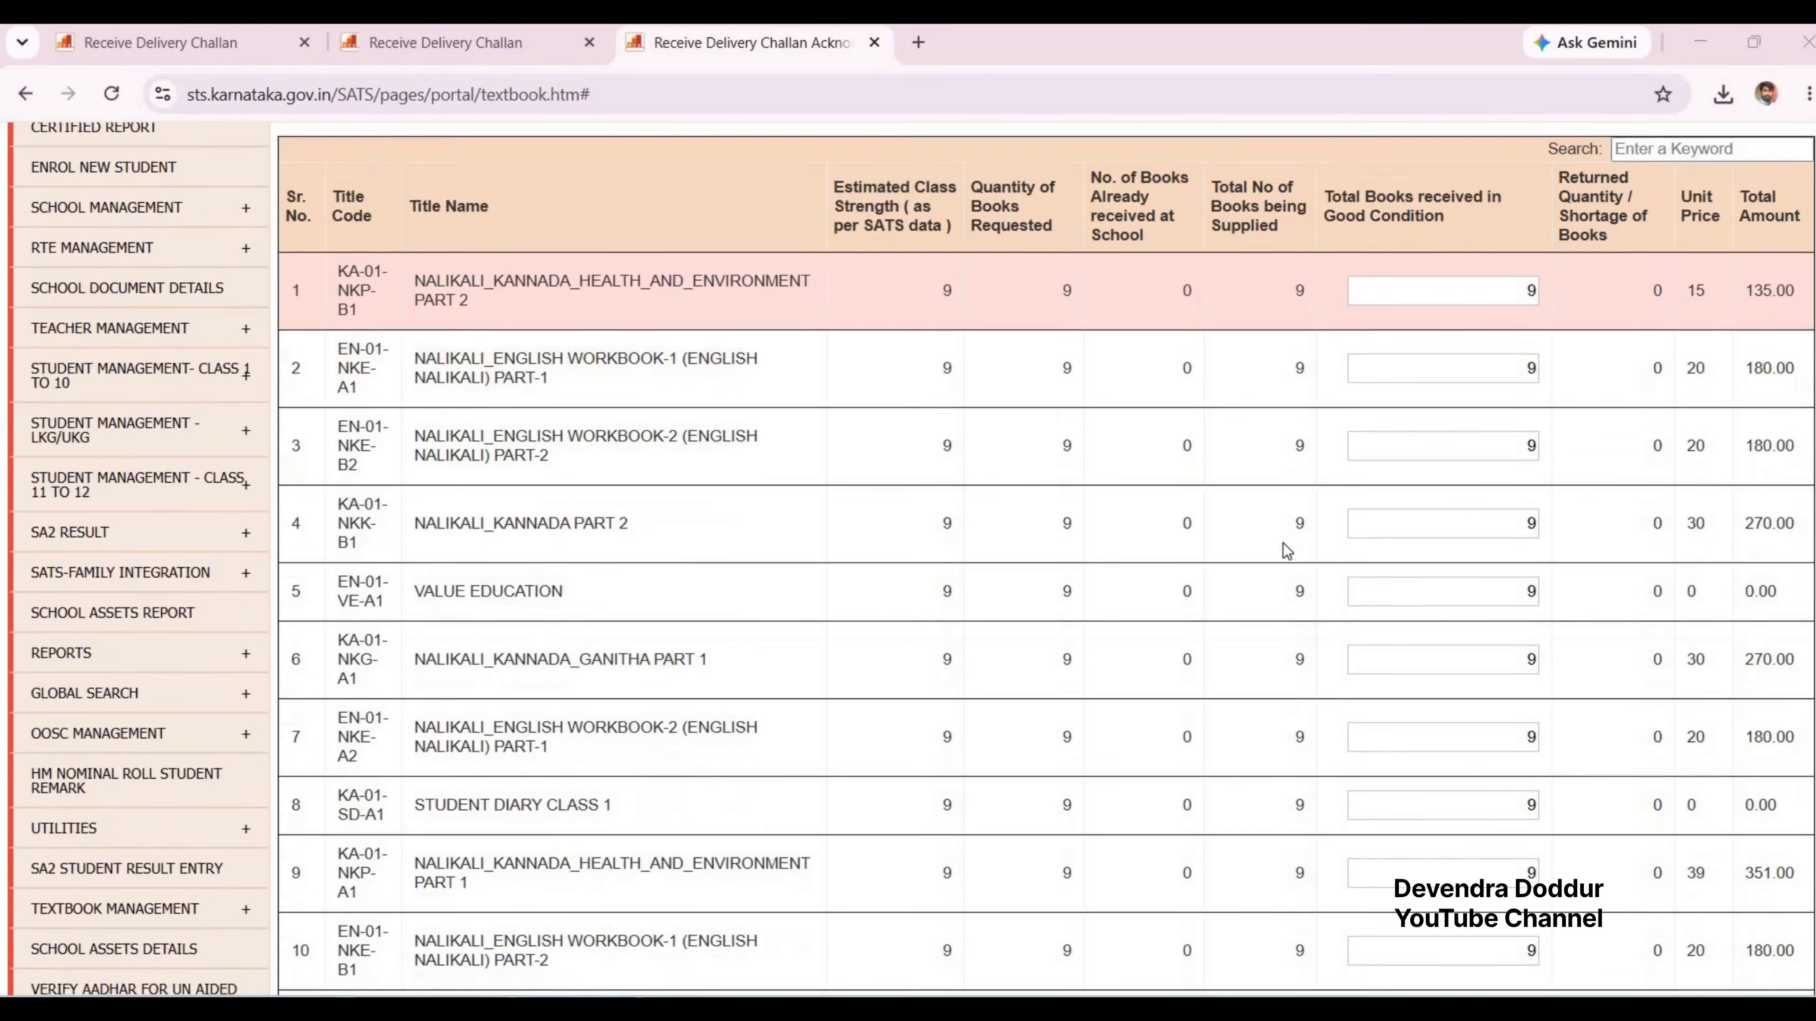
Step: Set the received date of the class 1 textbooks to 12 June 2026
{"action": "scroll", "coordinate": [1283, 549], "scroll_direction": "up", "scroll_amount": 10}
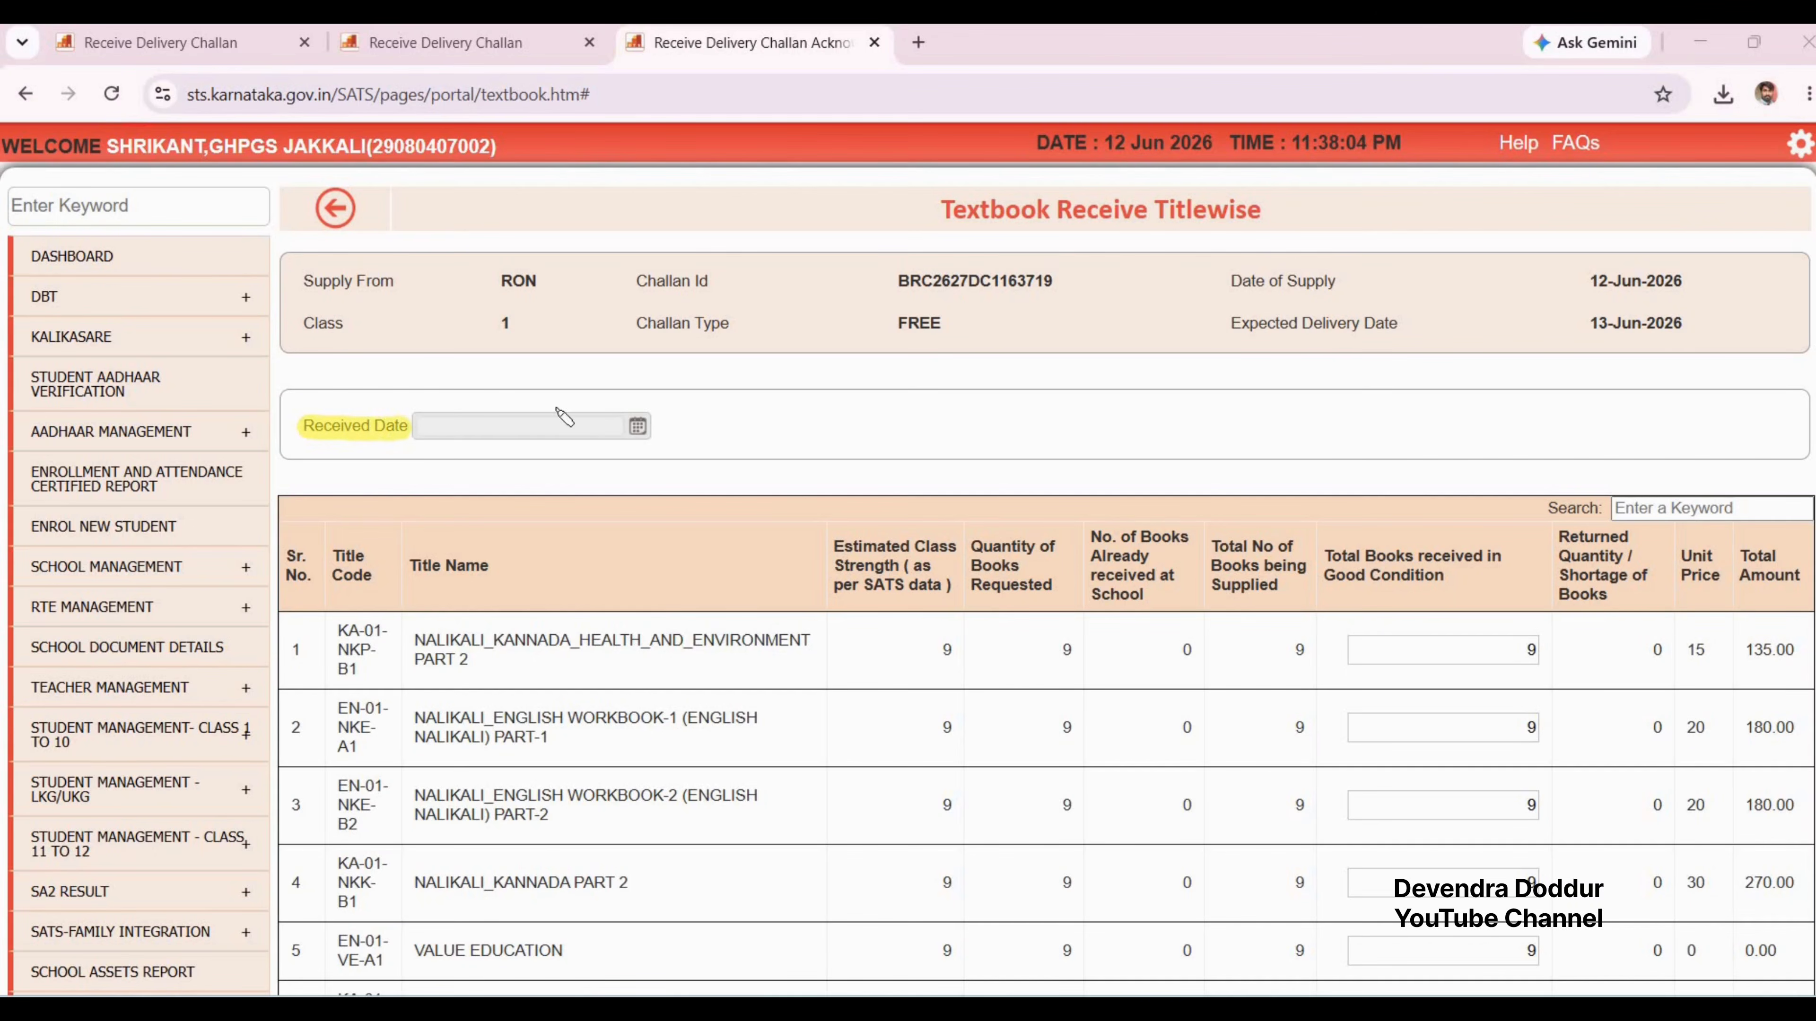
{"action": "left_click", "coordinate": [565, 423]}
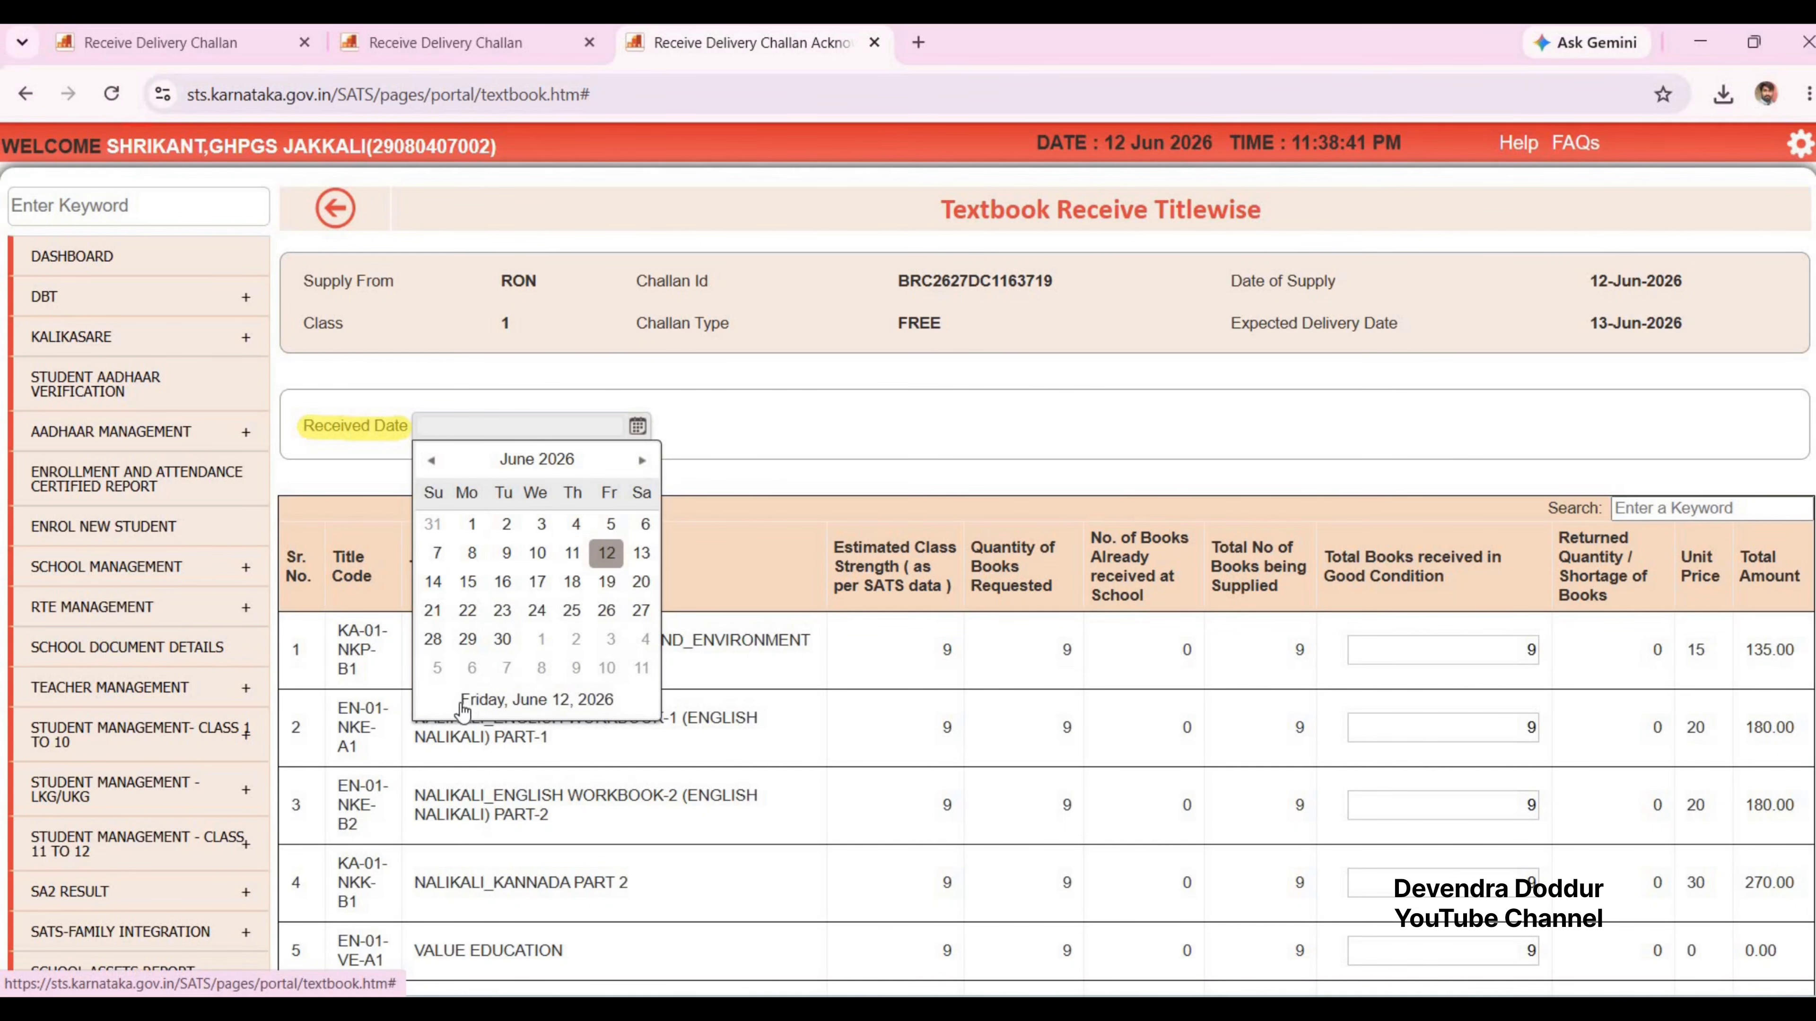
{"action": "left_click", "coordinate": [558, 699]}
Step: Compare the number of books supplied with the number received in good condition for each class 1 title
{"action": "scroll", "coordinate": [1043, 572], "scroll_direction": "down", "scroll_amount": 5}
{"action": "left_click_drag", "start_coordinate": [1279, 183], "coordinate": [1305, 361]}
{"action": "left_click_drag", "start_coordinate": [1308, 436], "coordinate": [1307, 787]}
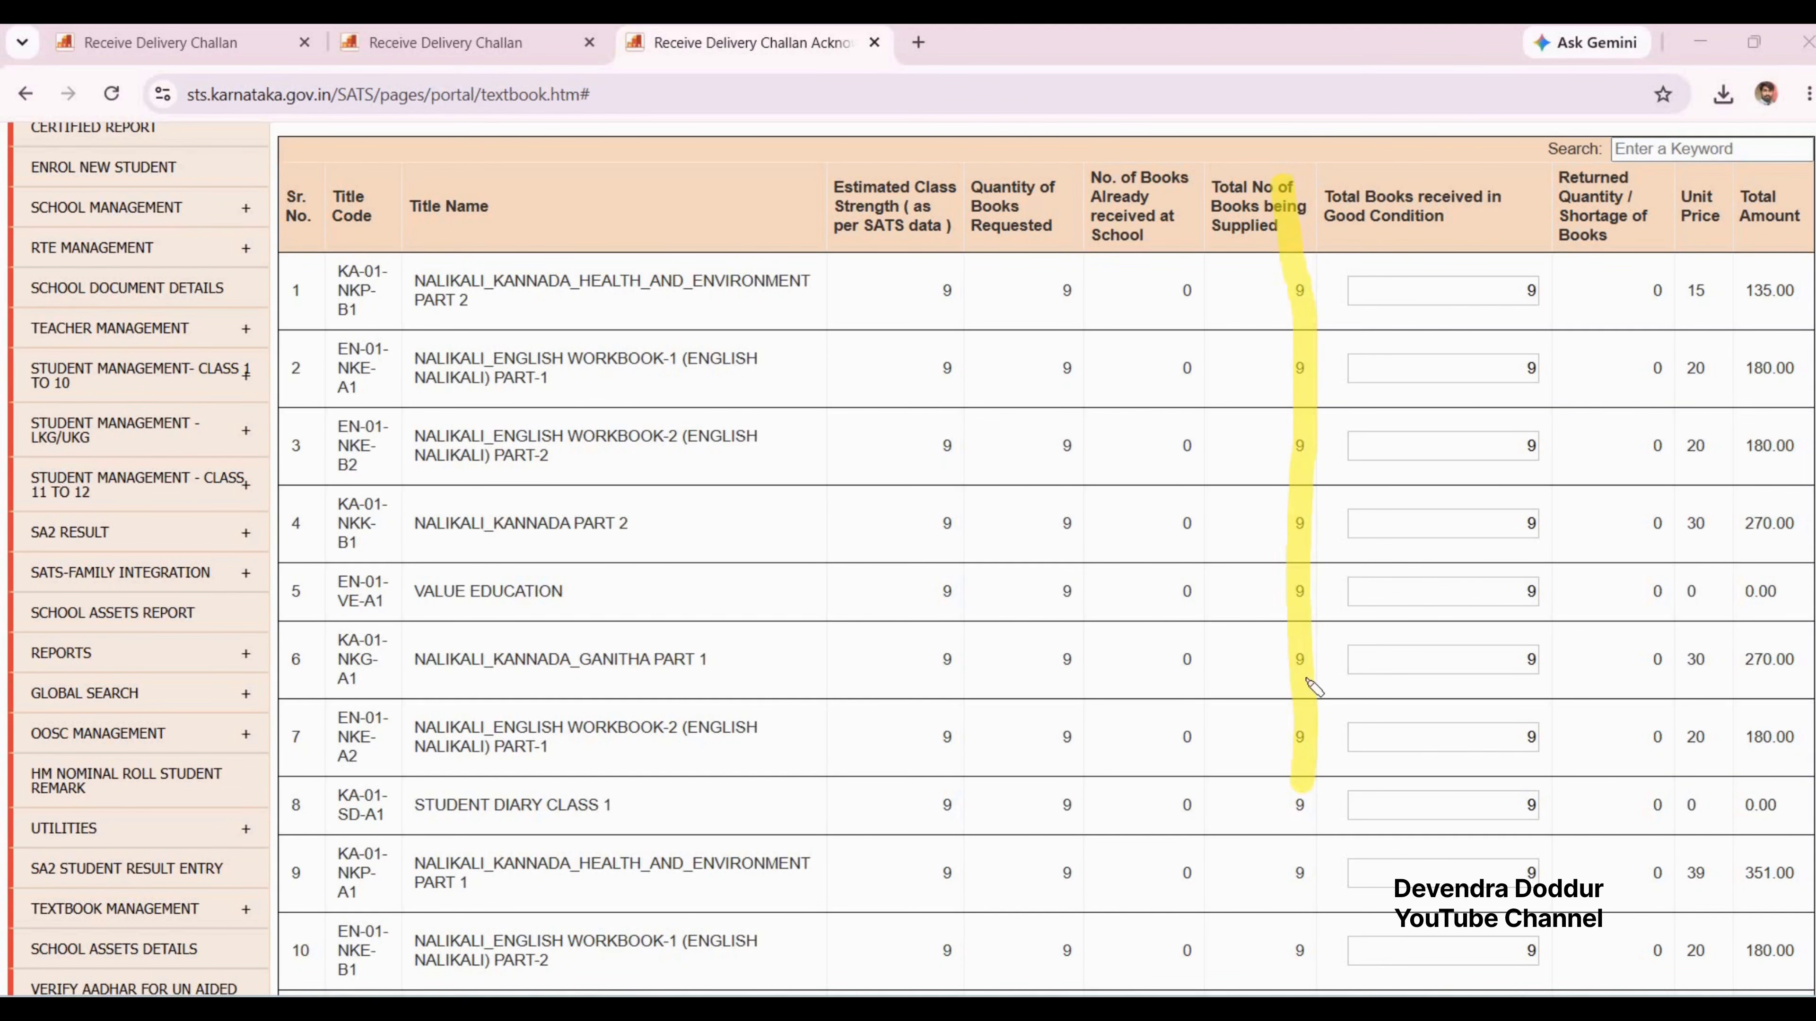
{"action": "left_click_drag", "start_coordinate": [1292, 275], "coordinate": [1296, 495]}
{"action": "key", "text": "e"}
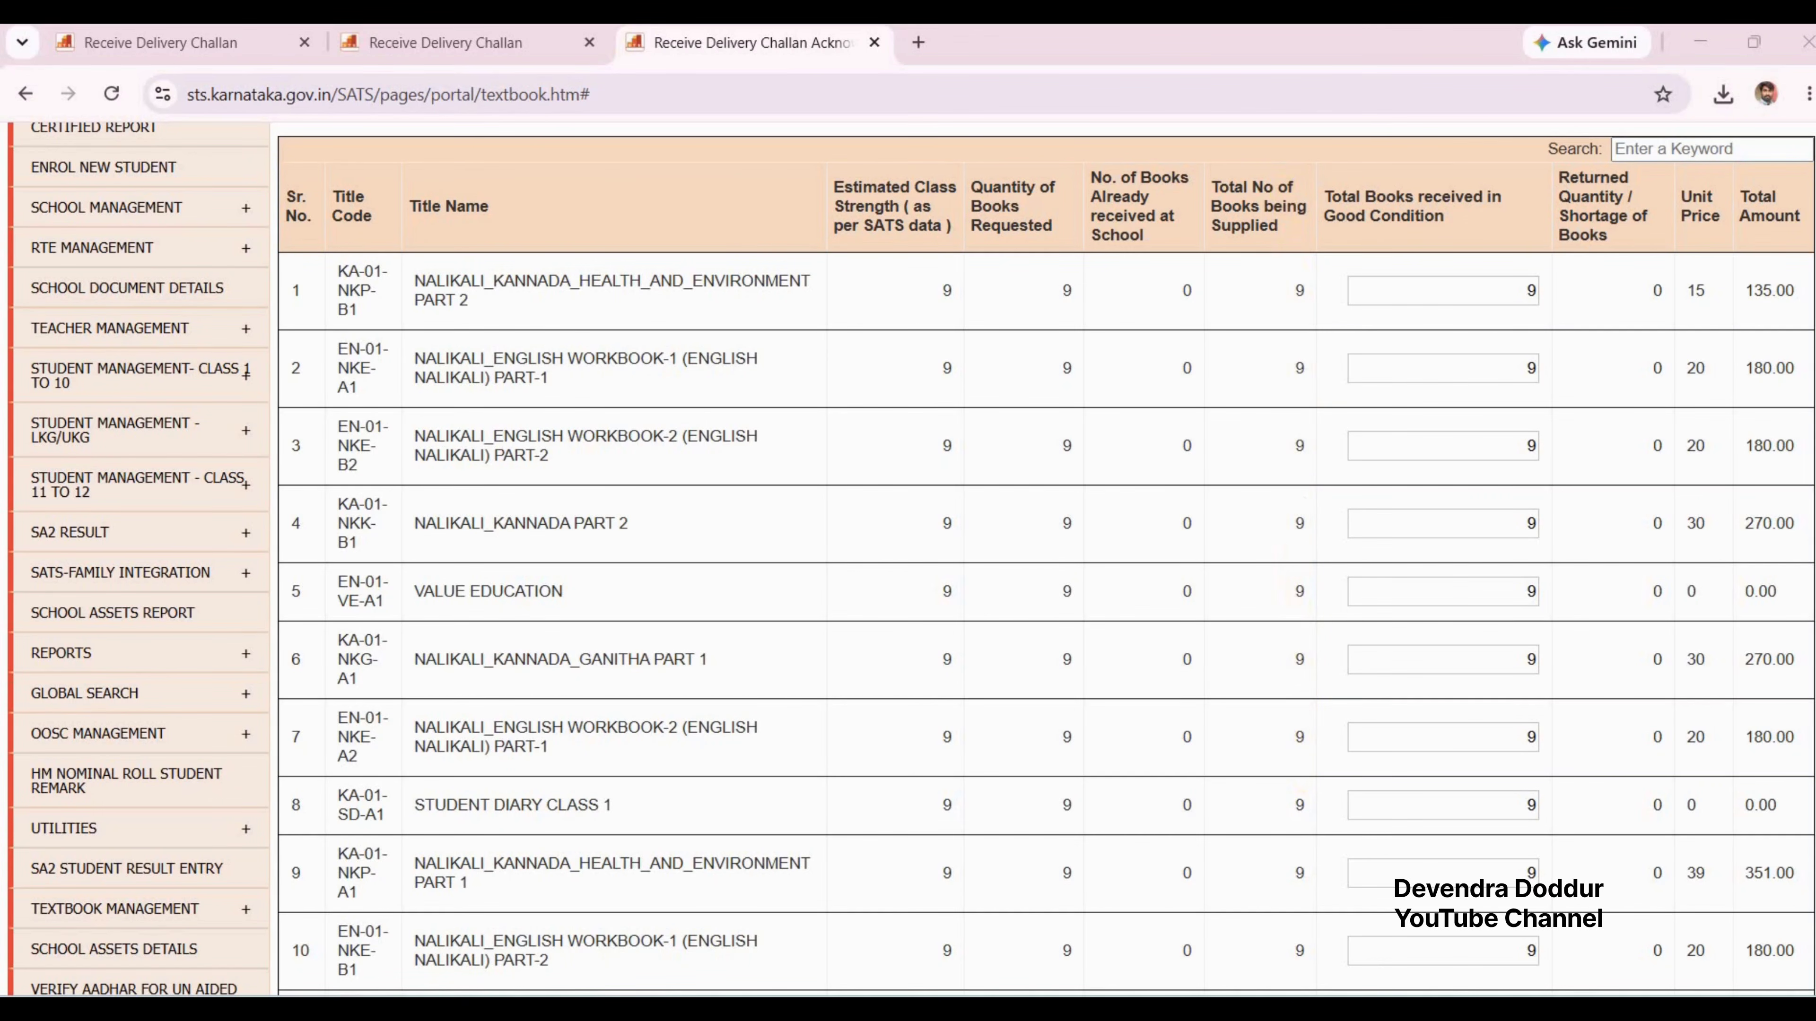
{"action": "left_click_drag", "start_coordinate": [1430, 200], "coordinate": [1454, 686]}
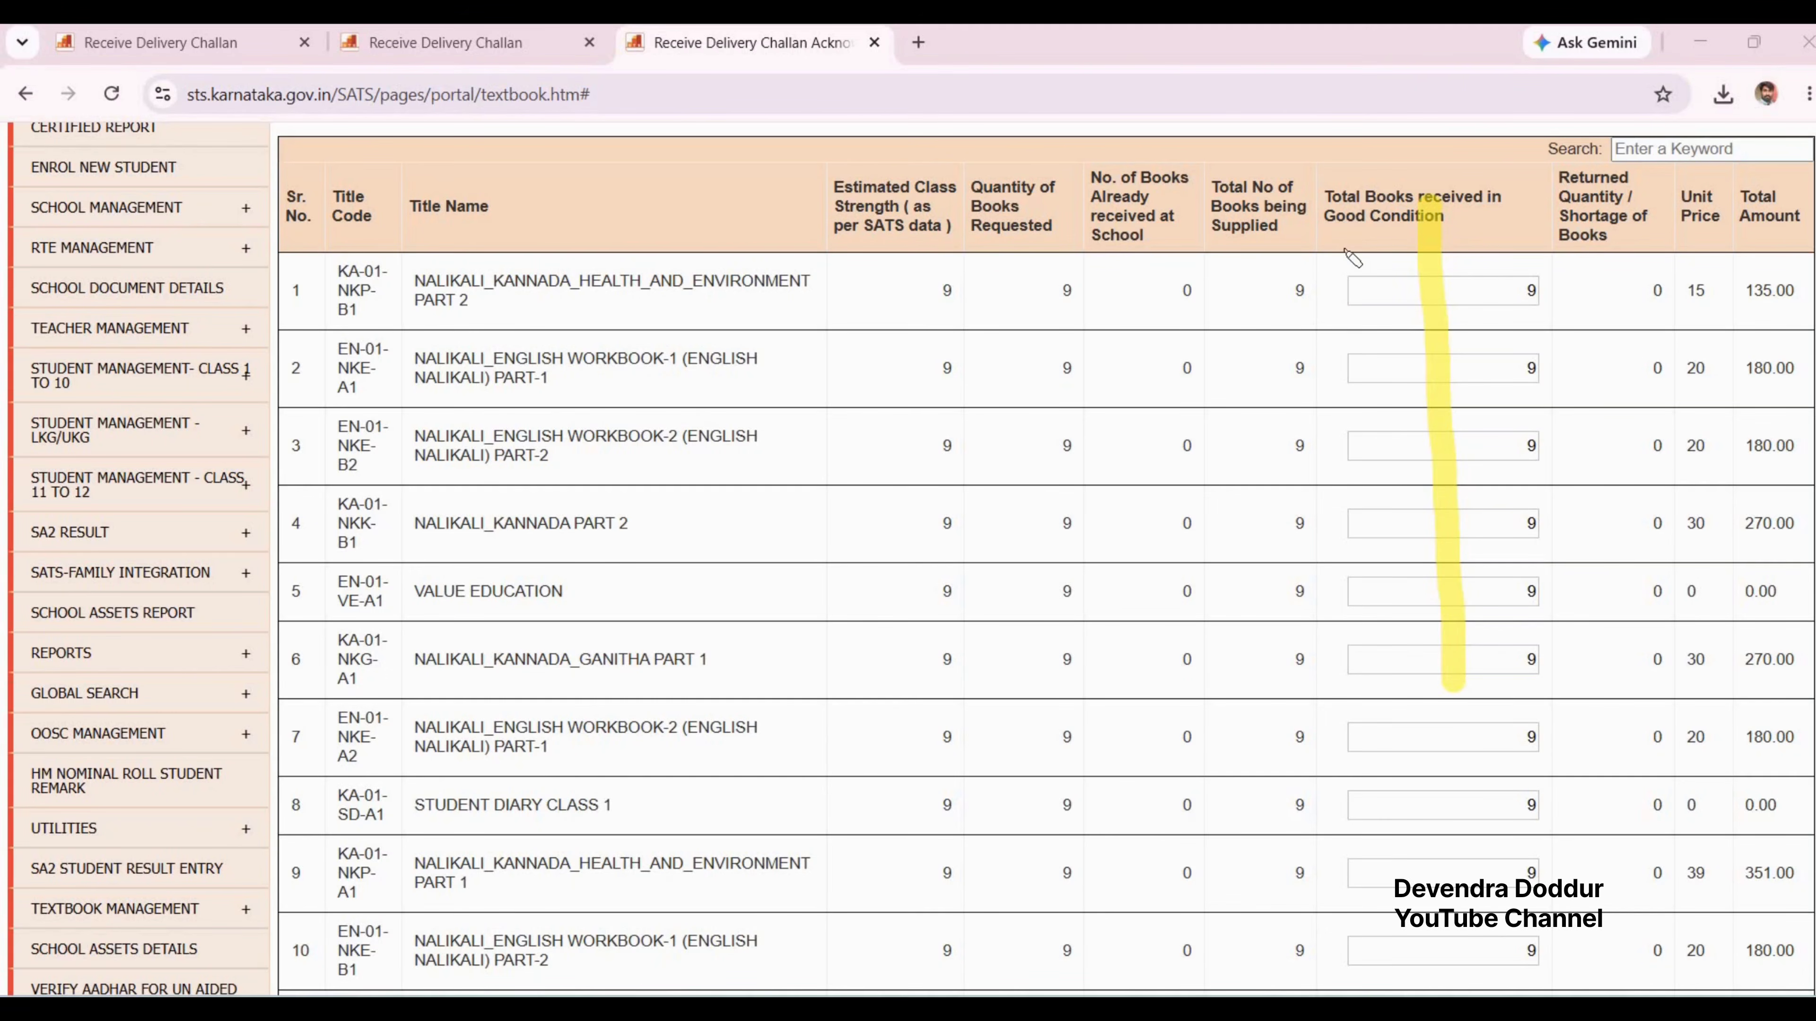
{"action": "mouse_move", "coordinate": [1423, 235]}
{"action": "left_mouse_down"}
{"action": "mouse_move", "coordinate": [1498, 215]}
{"action": "mouse_move", "coordinate": [1372, 194]}
{"action": "mouse_move", "coordinate": [1326, 218]}
{"action": "left_mouse_up"}
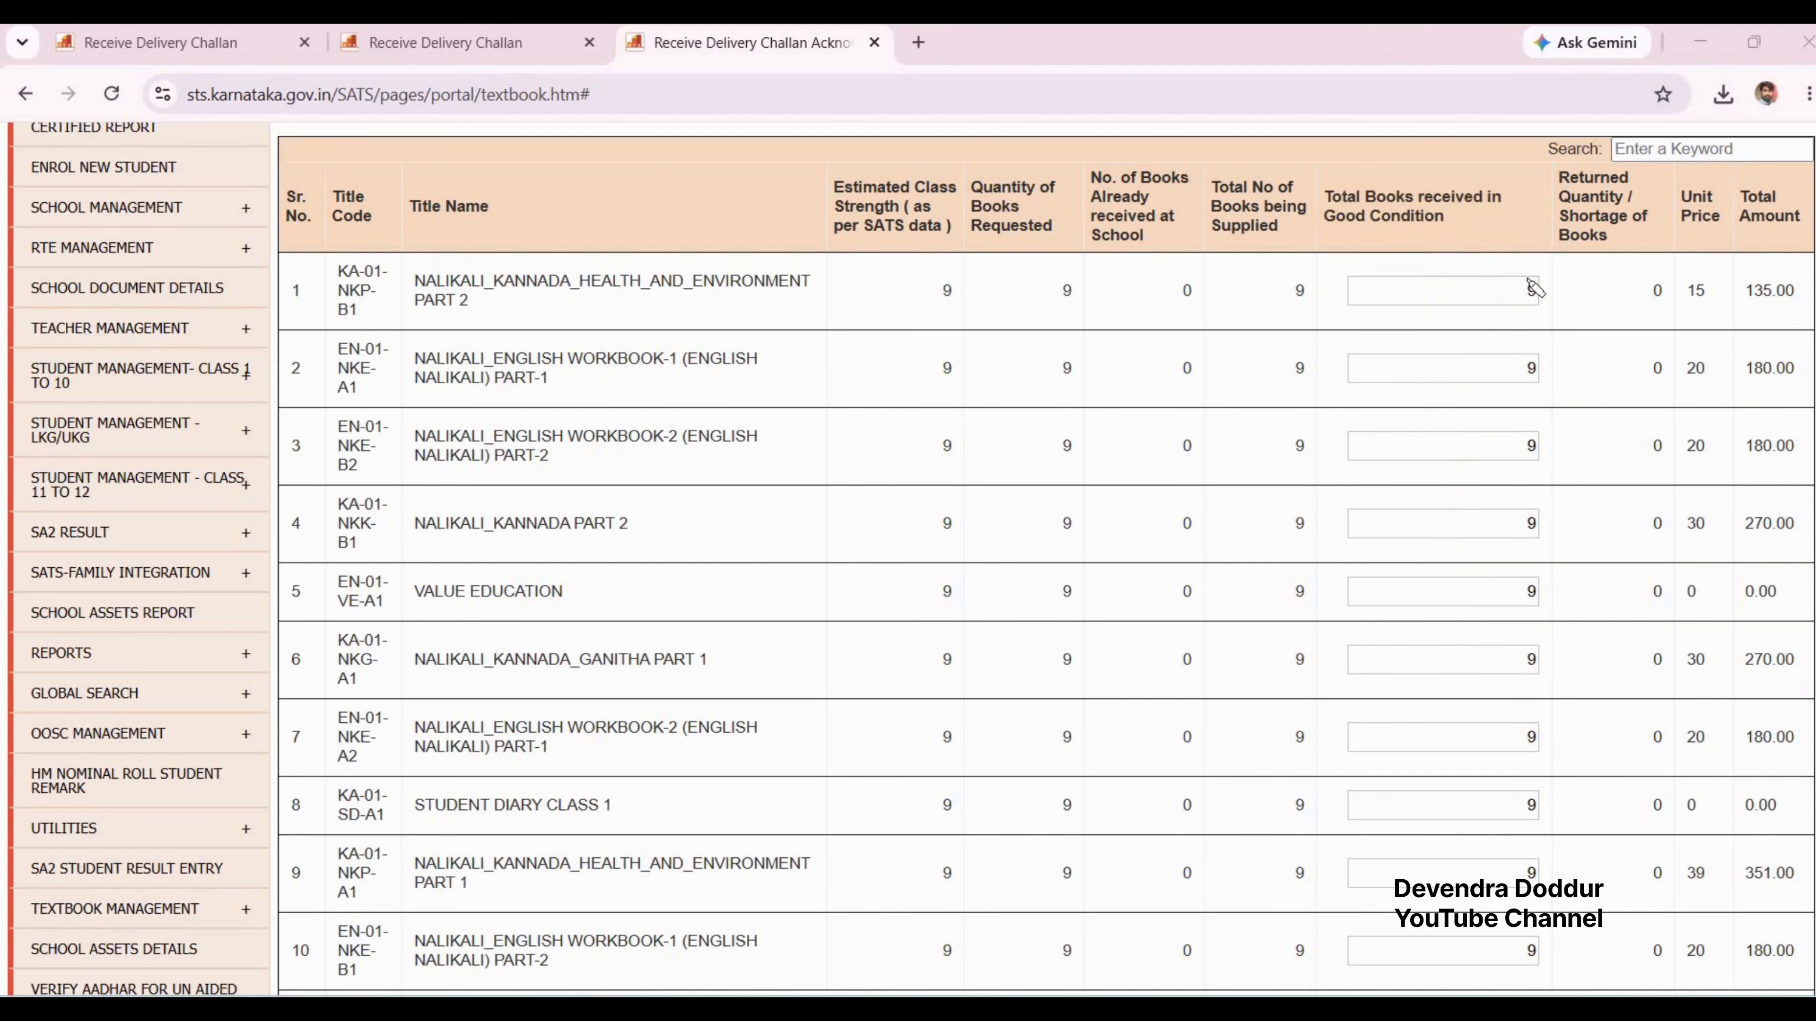
{"action": "left_click_drag", "start_coordinate": [1510, 275], "coordinate": [1514, 661]}
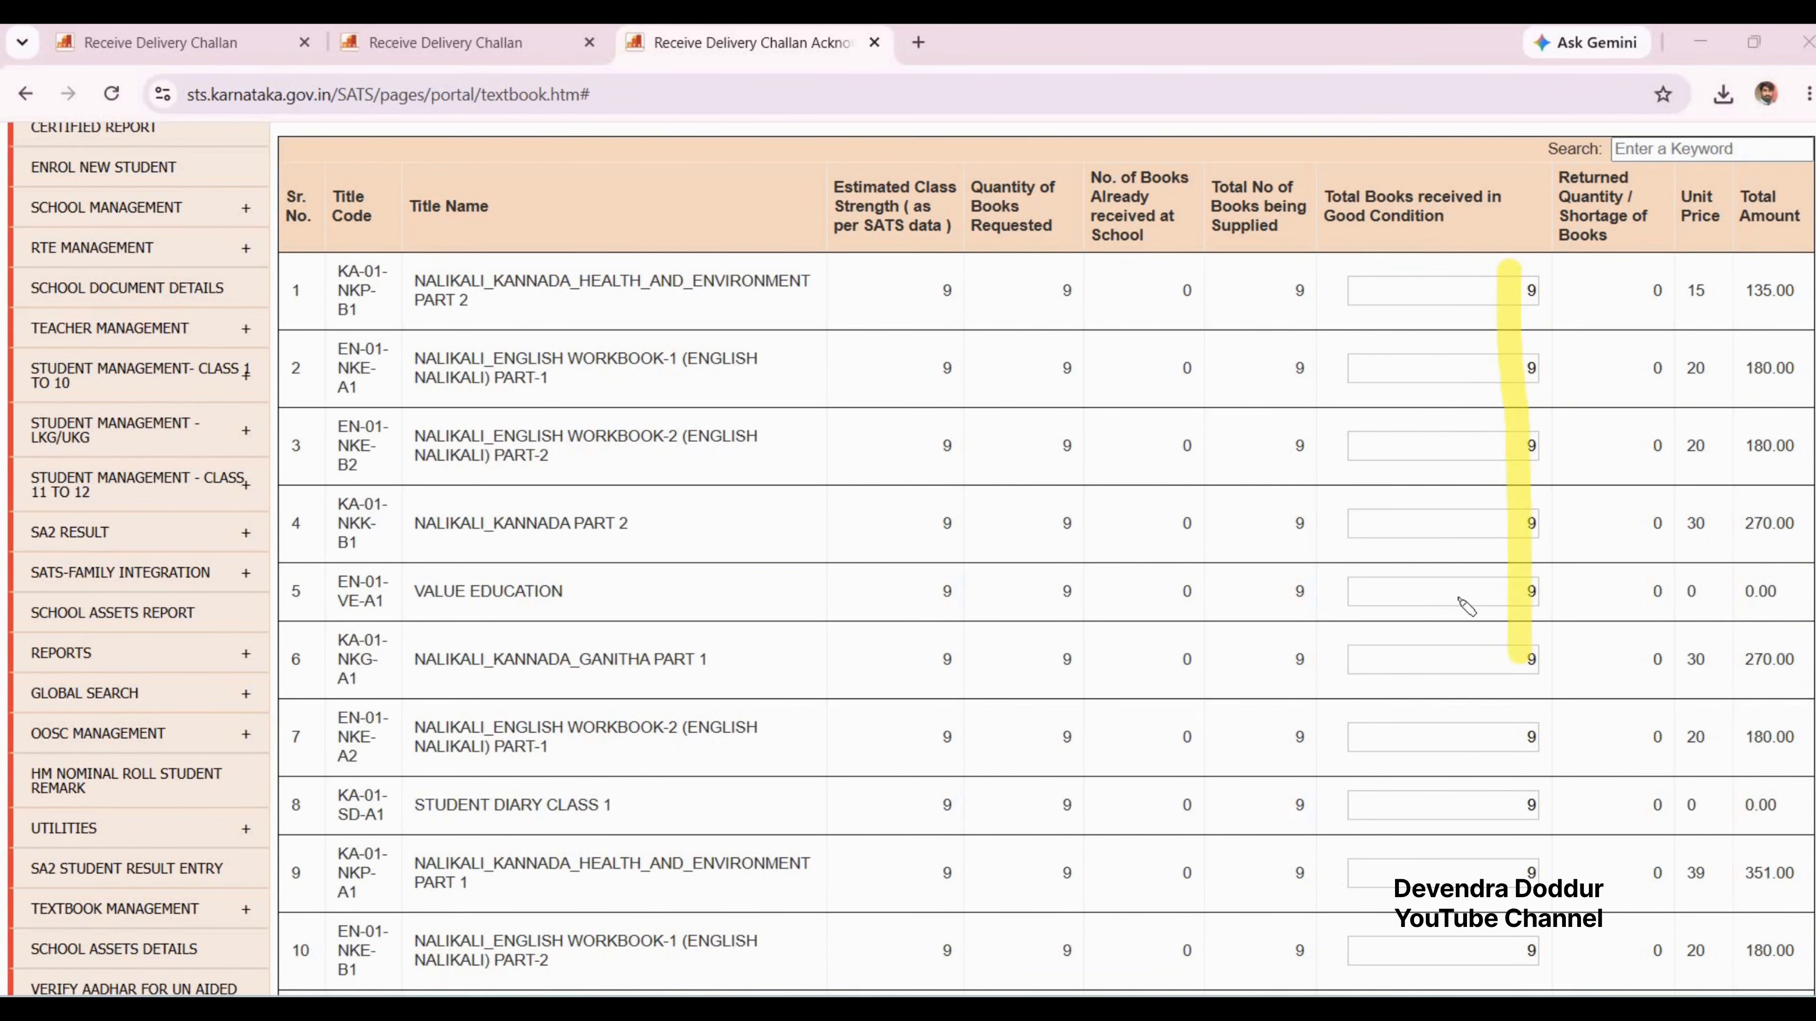
{"action": "left_click", "coordinate": [1295, 274]}
{"action": "left_click_drag", "start_coordinate": [1298, 282], "coordinate": [1299, 740]}
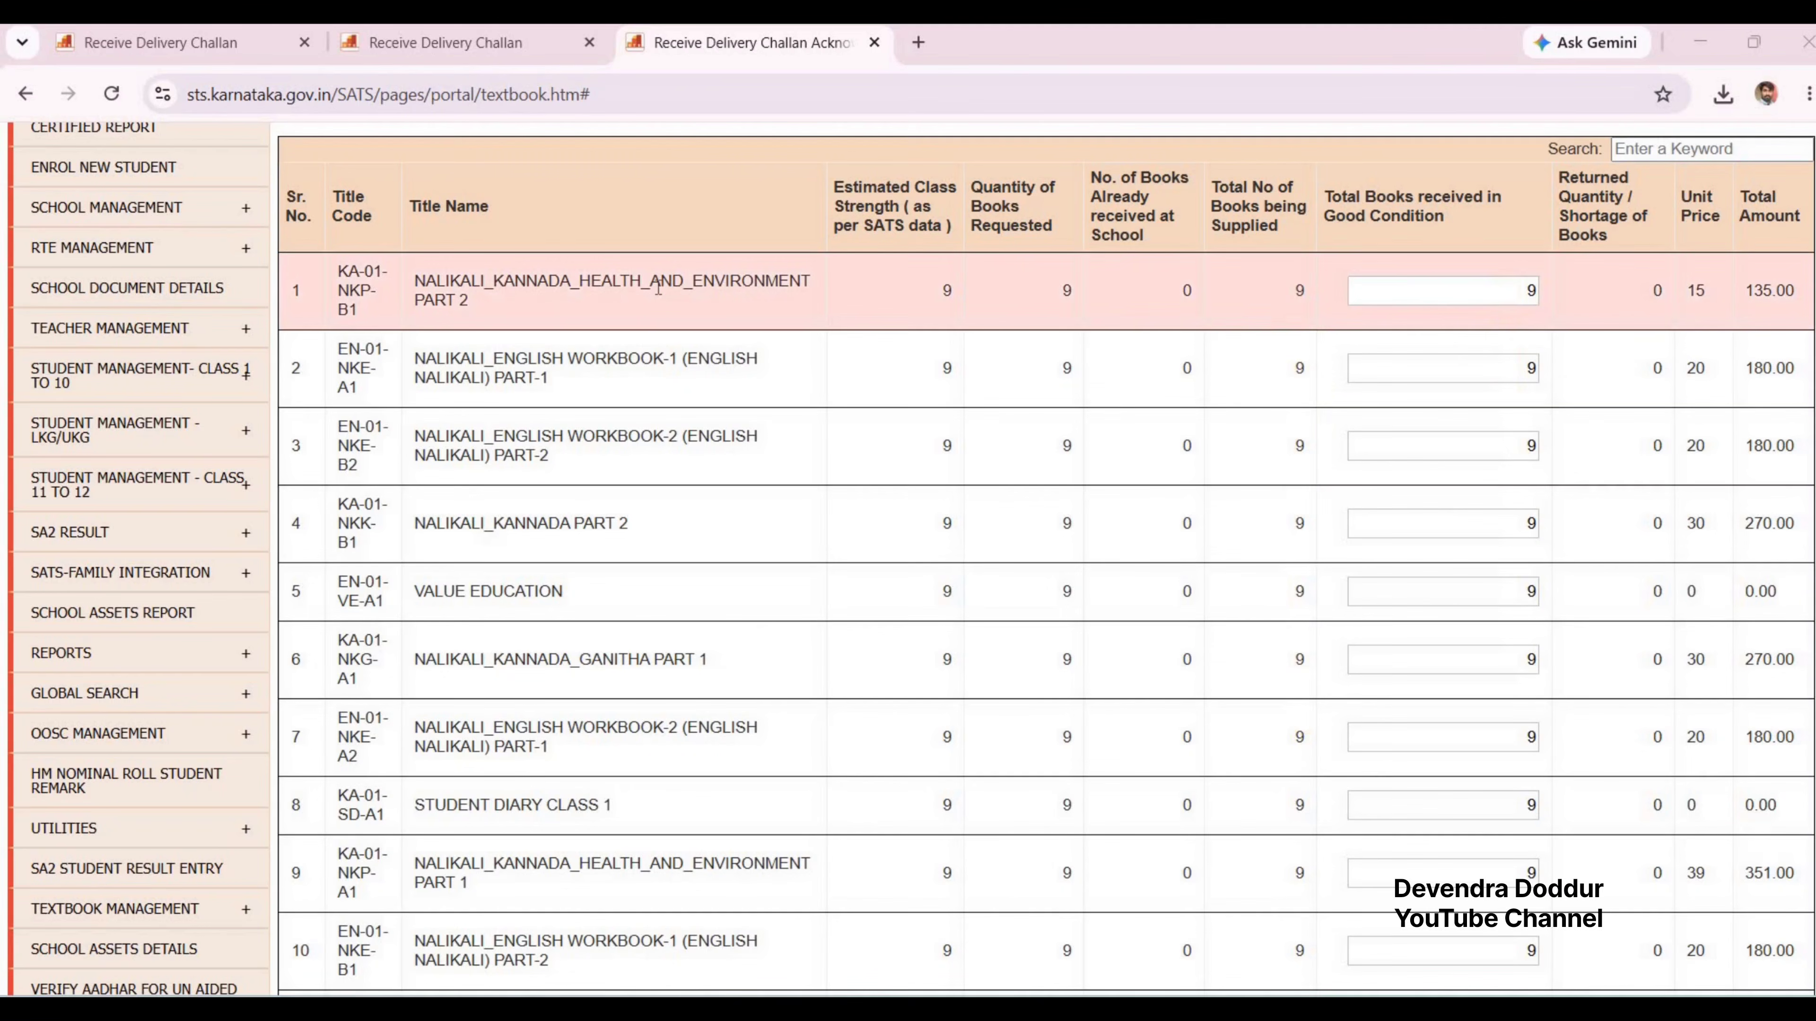
{"action": "scroll", "coordinate": [677, 525], "scroll_direction": "down", "scroll_amount": 5}
{"action": "scroll", "coordinate": [673, 516], "scroll_direction": "up", "scroll_amount": 5}
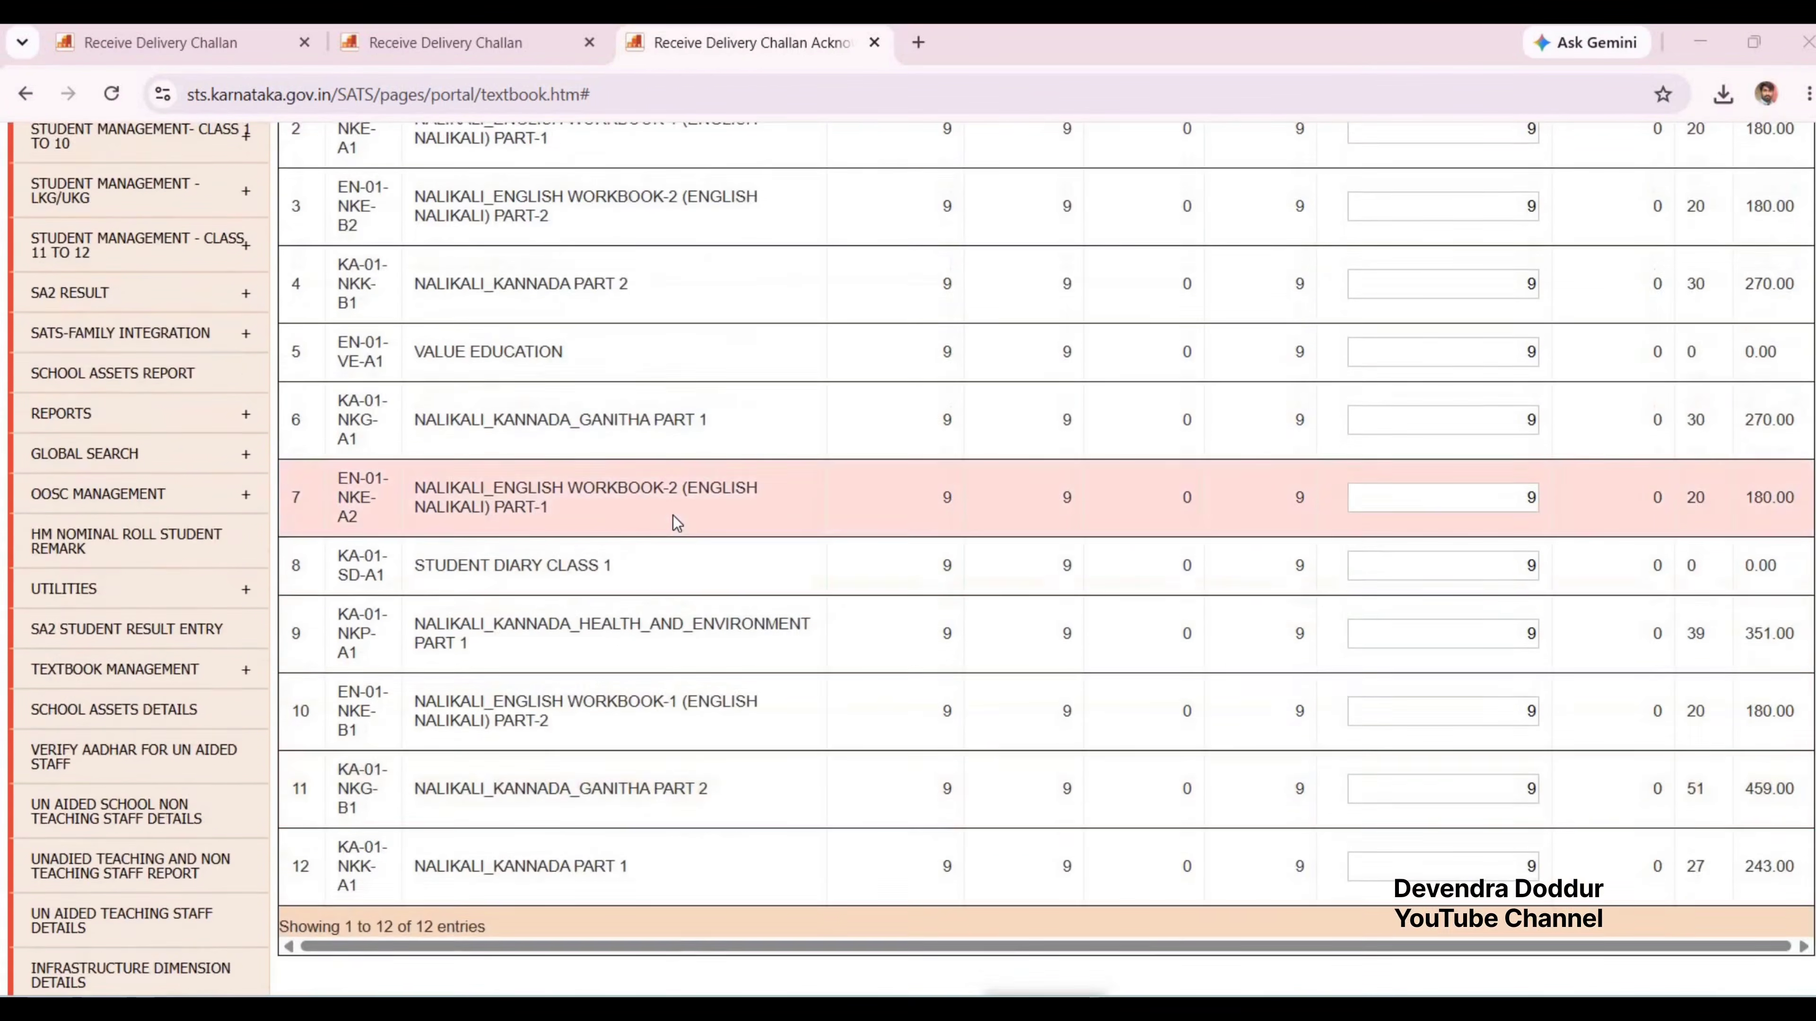
Step: Save the class 1 textbook receipt after checking the quantities, accepting both the final-submit notice and the save confirmation
{"action": "scroll", "coordinate": [673, 517], "scroll_direction": "down", "scroll_amount": 5}
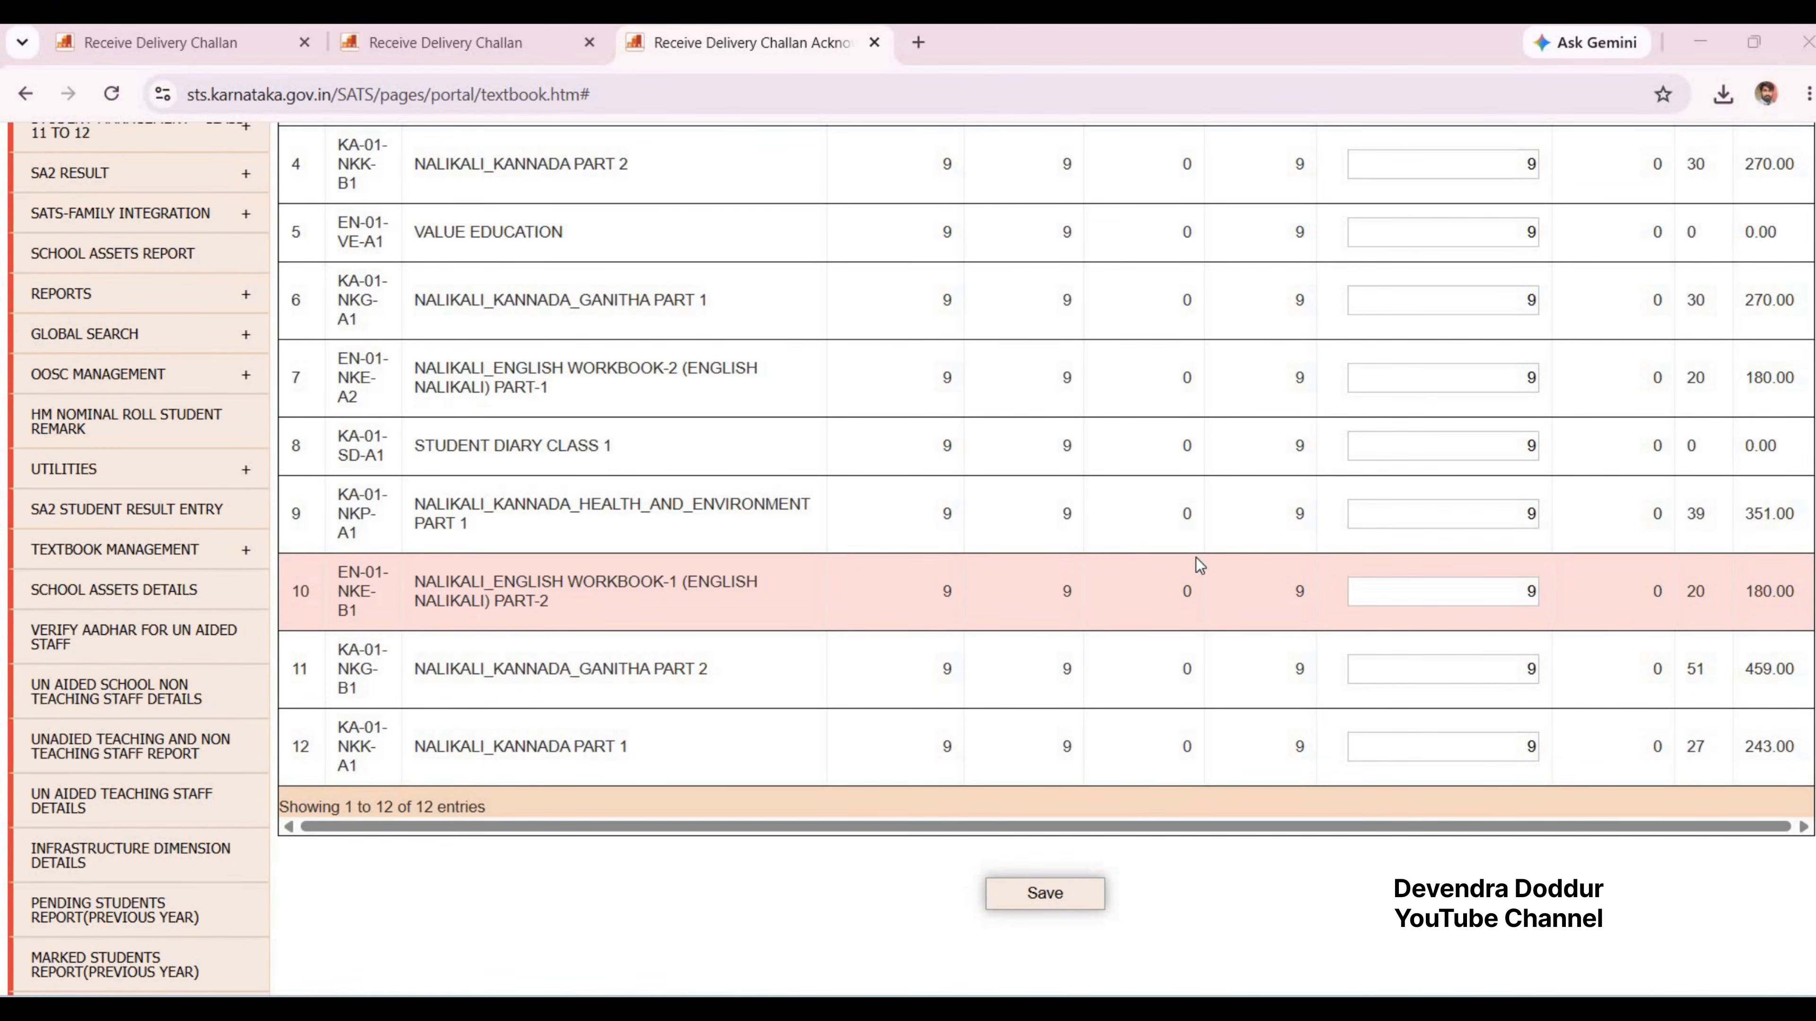
{"action": "scroll", "coordinate": [1196, 558], "scroll_direction": "up", "scroll_amount": 2}
{"action": "scroll", "coordinate": [1542, 560], "scroll_direction": "down", "scroll_amount": 4}
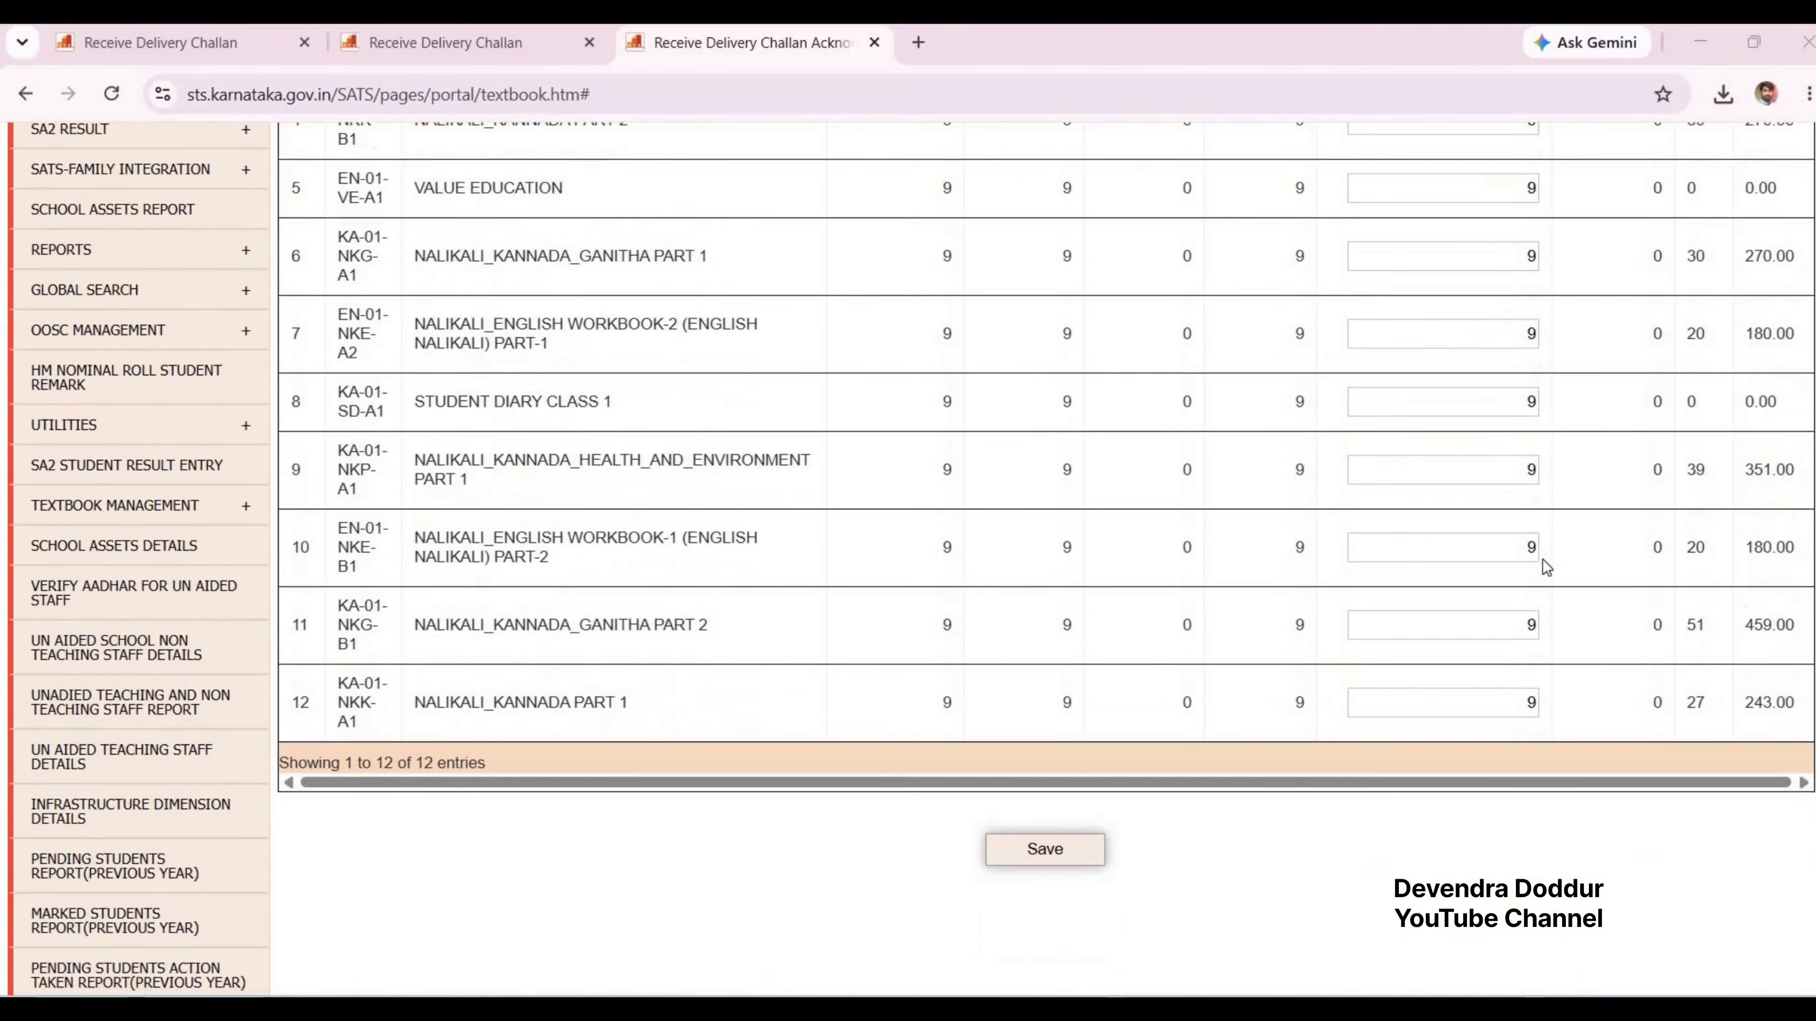
{"action": "left_click_drag", "start_coordinate": [1244, 801], "coordinate": [1112, 780]}
{"action": "left_click", "coordinate": [1044, 653]}
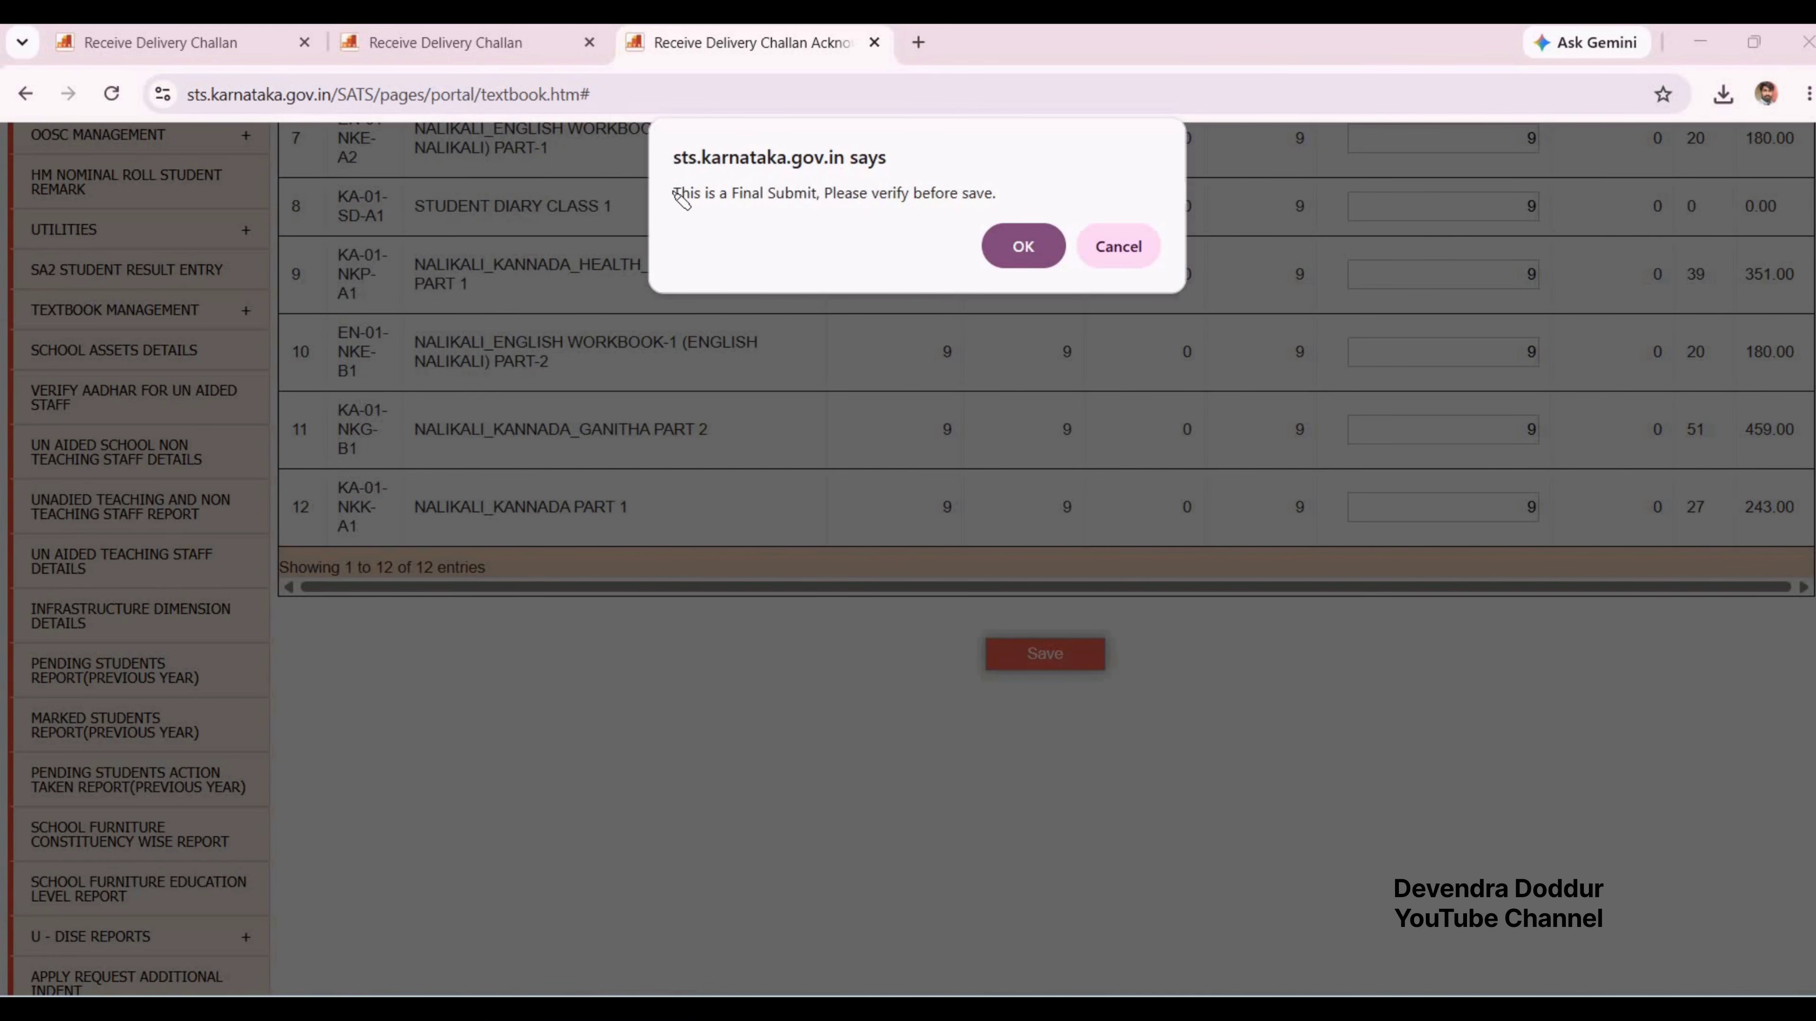
{"action": "left_click_drag", "start_coordinate": [668, 192], "coordinate": [1008, 191]}
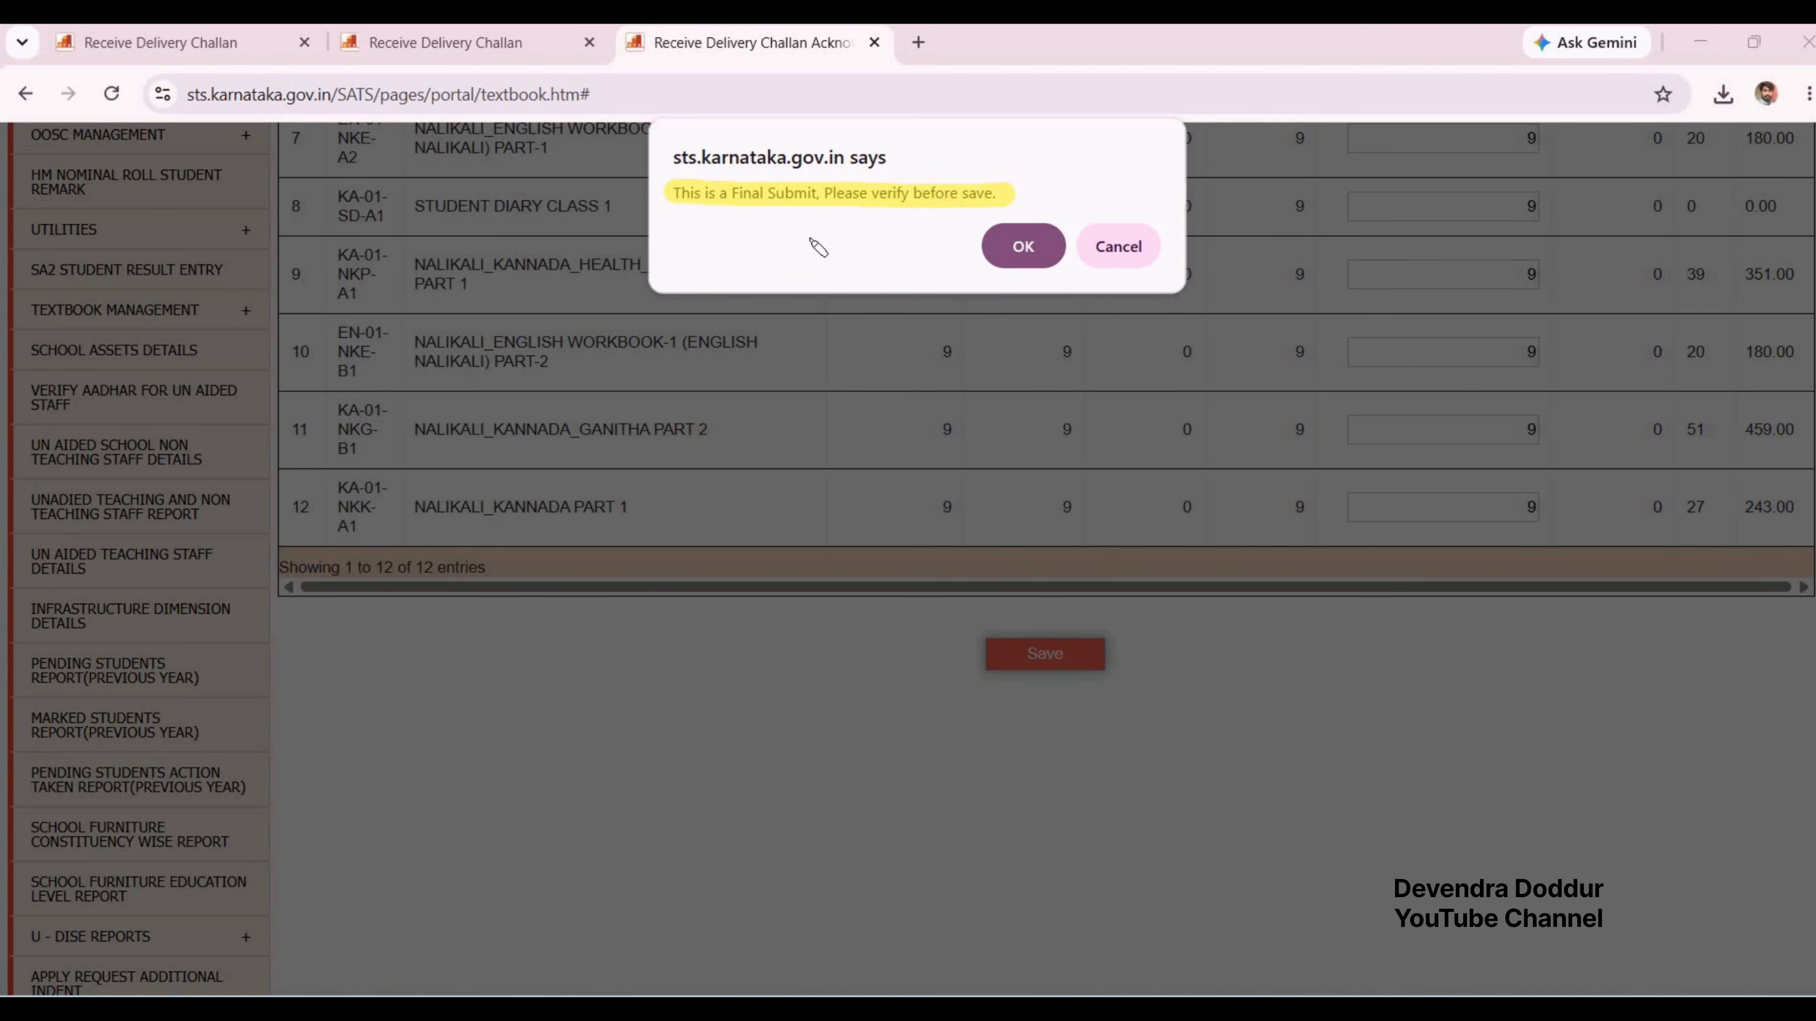
{"action": "key", "text": "ctrl+z"}
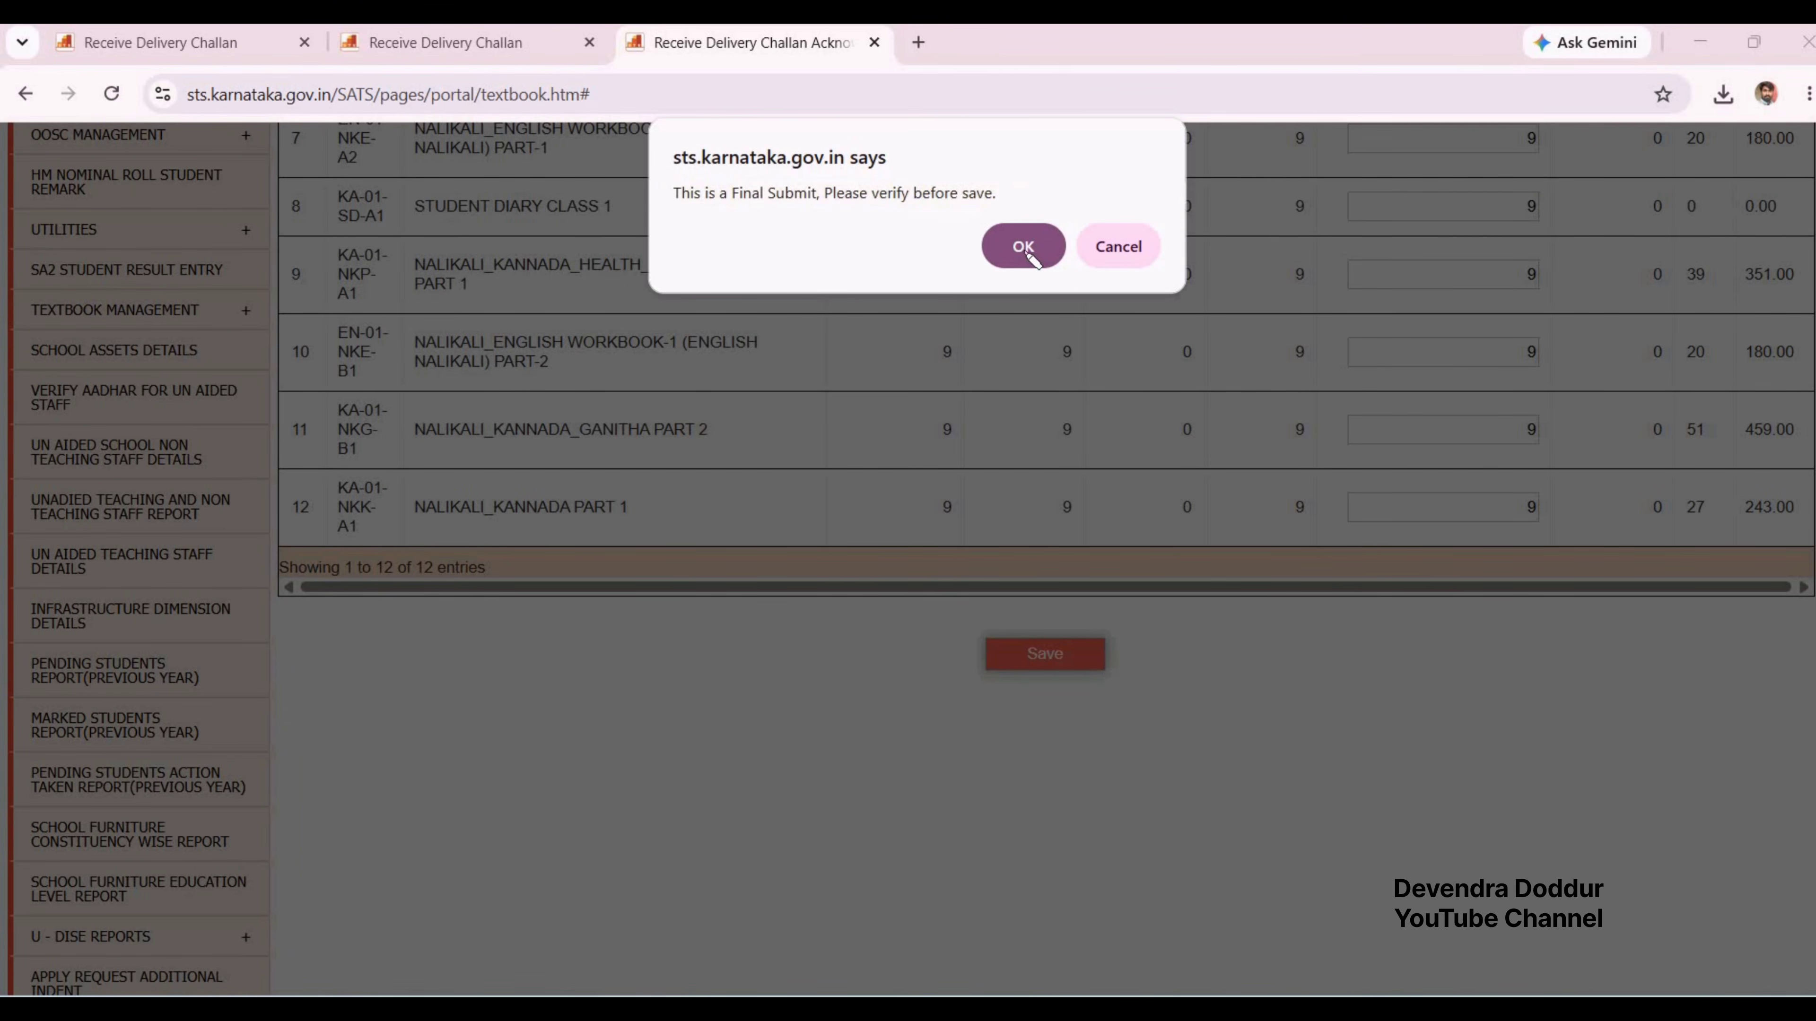
{"action": "left_click_drag", "start_coordinate": [999, 242], "coordinate": [1024, 244]}
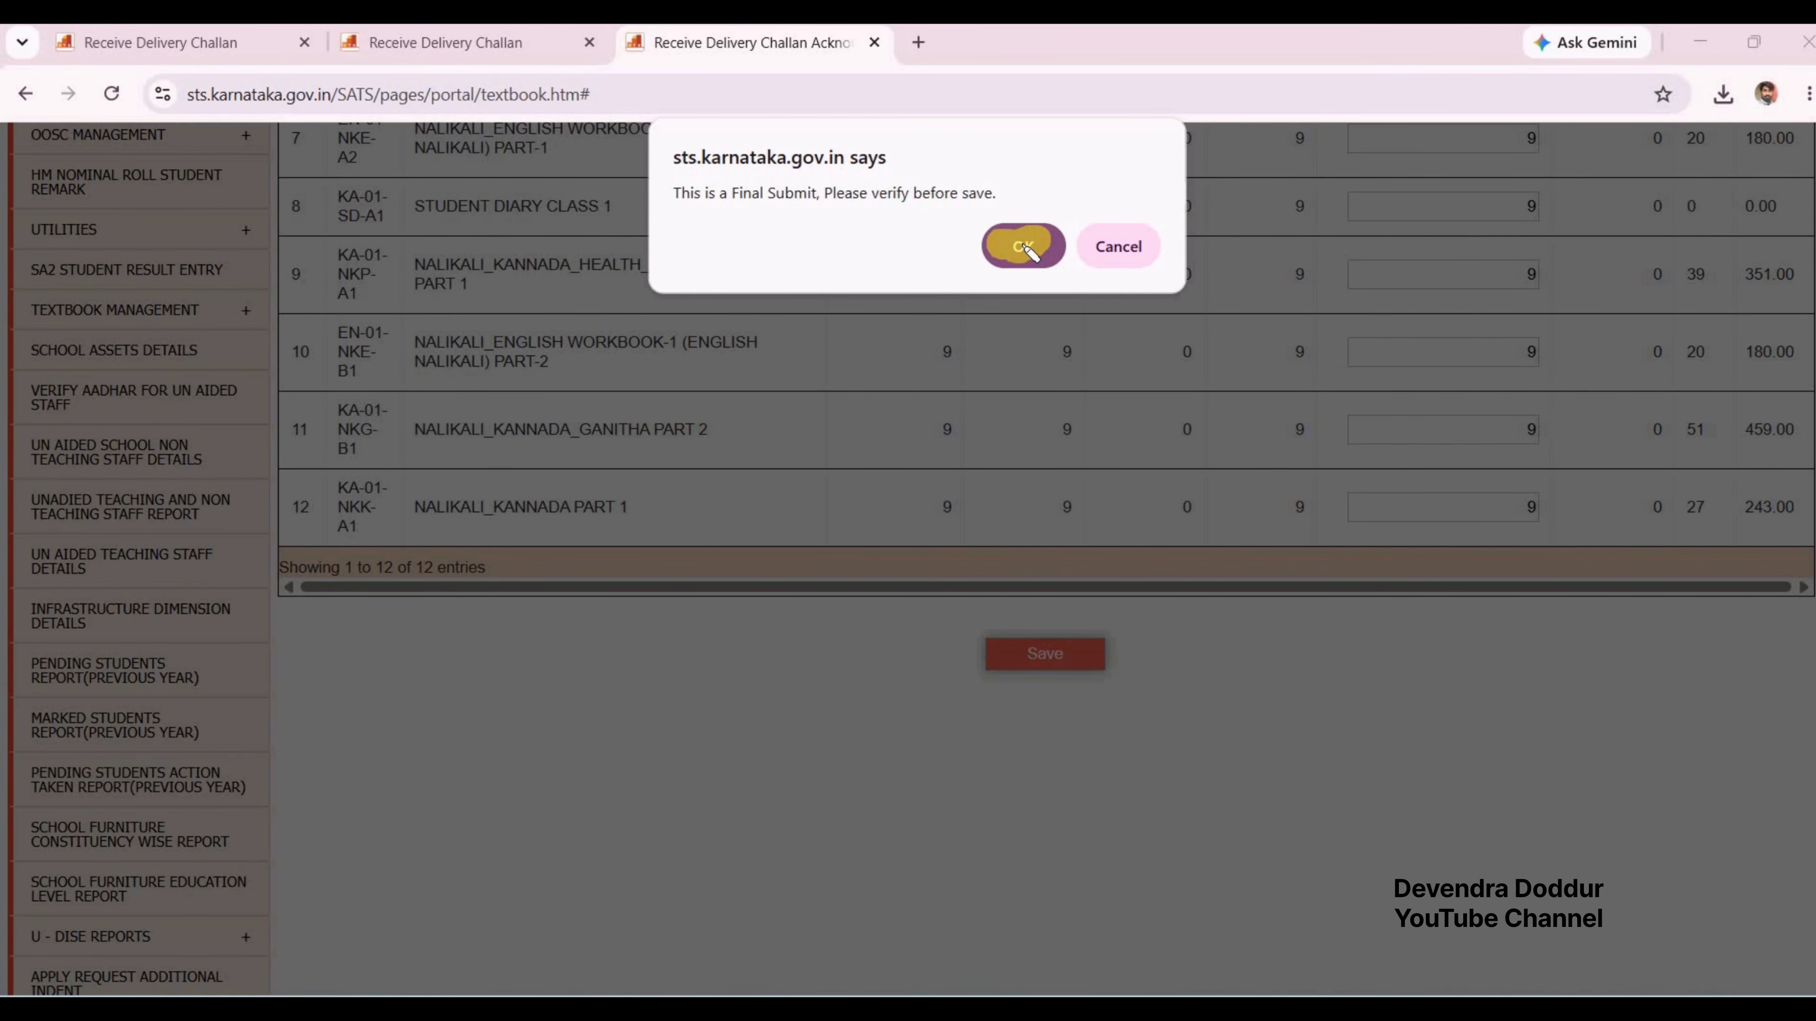
{"action": "left_click", "coordinate": [1023, 247]}
{"action": "left_click_drag", "start_coordinate": [673, 193], "coordinate": [871, 196]}
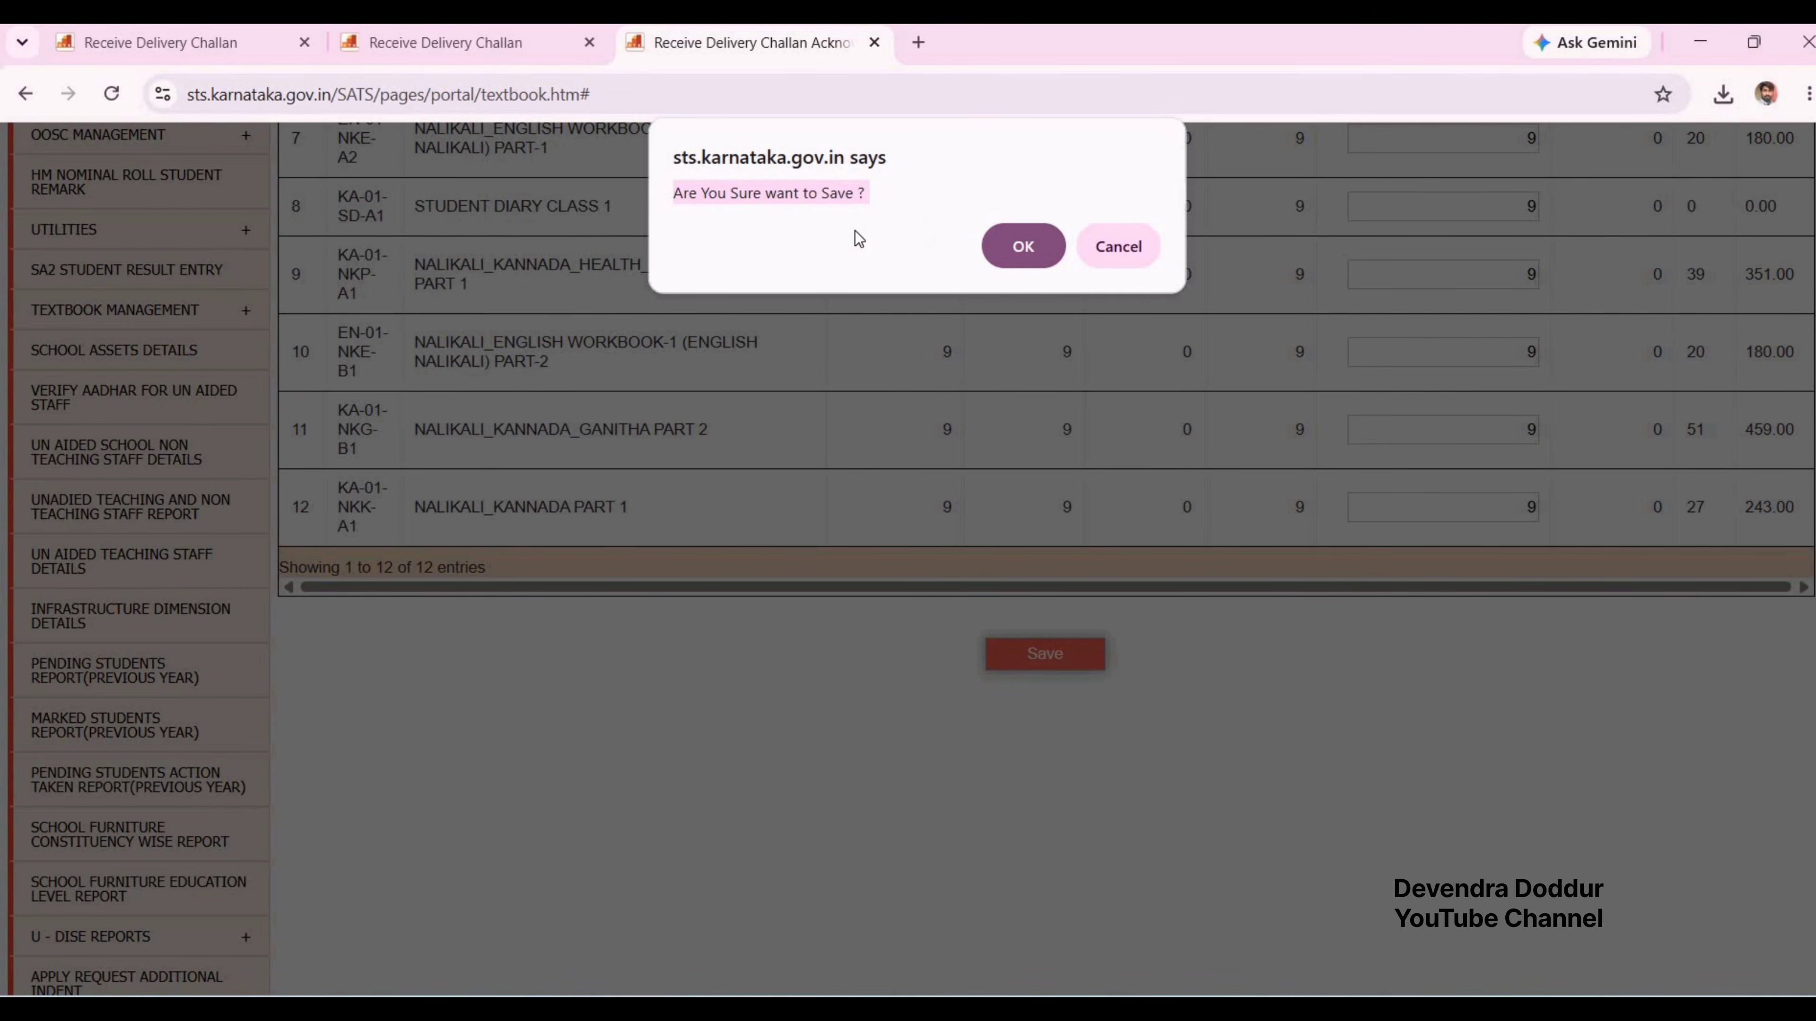
{"action": "left_click", "coordinate": [1023, 247]}
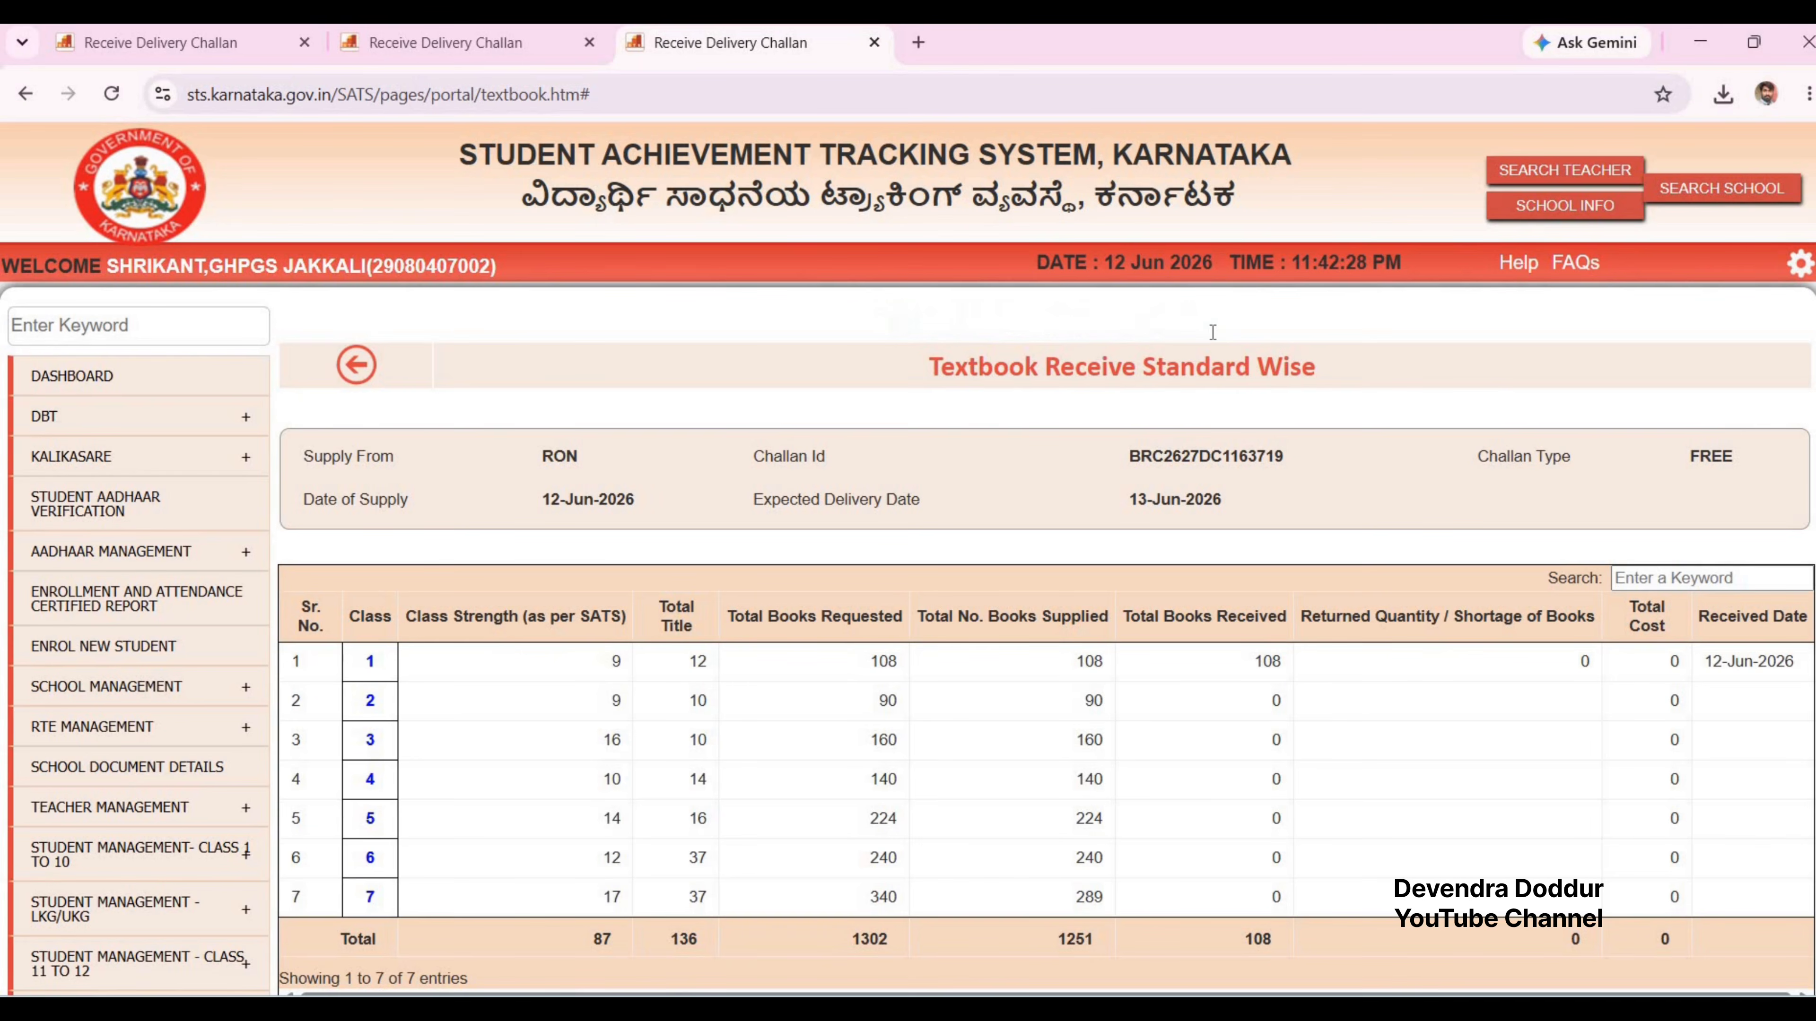
Step: Check the total books received for class 1 and for classes 2 to 7 in the class-wise receipt list
{"action": "scroll", "coordinate": [1322, 427], "scroll_direction": "down", "scroll_amount": 2}
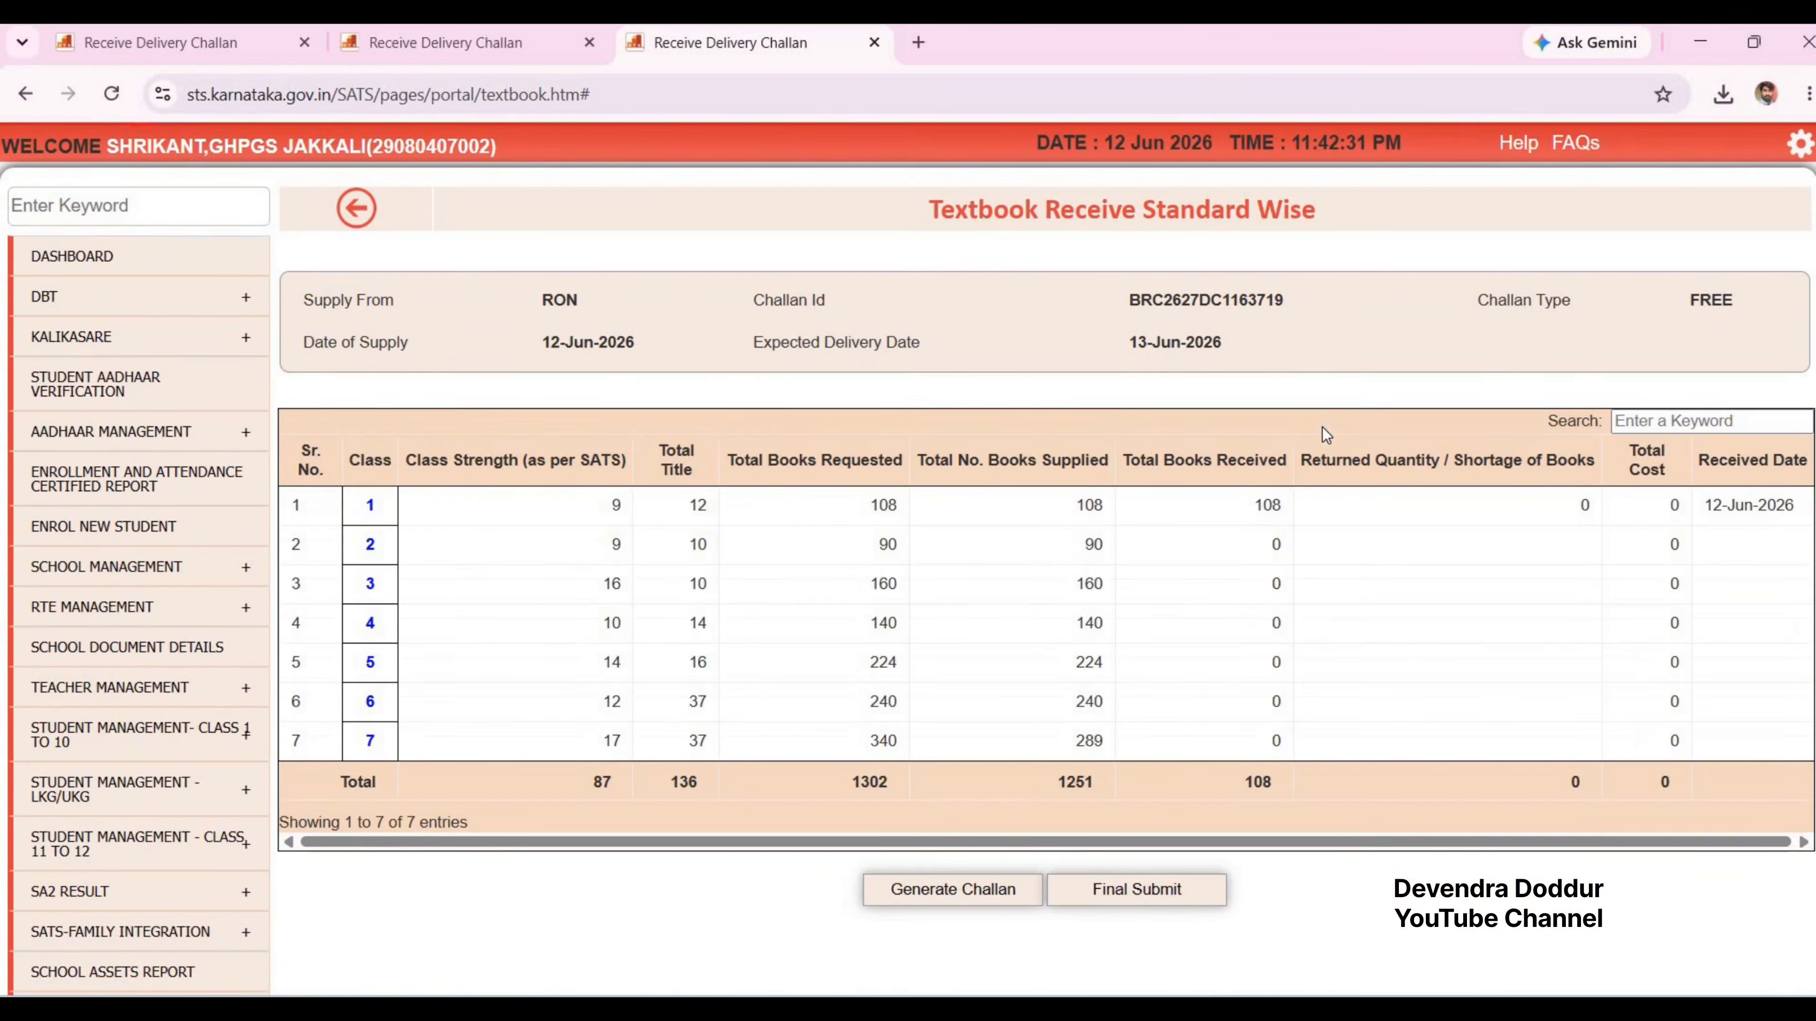
{"action": "mouse_move", "coordinate": [370, 502]}
{"action": "left_mouse_down"}
{"action": "mouse_move", "coordinate": [404, 493]}
{"action": "mouse_move", "coordinate": [366, 506]}
{"action": "left_mouse_up"}
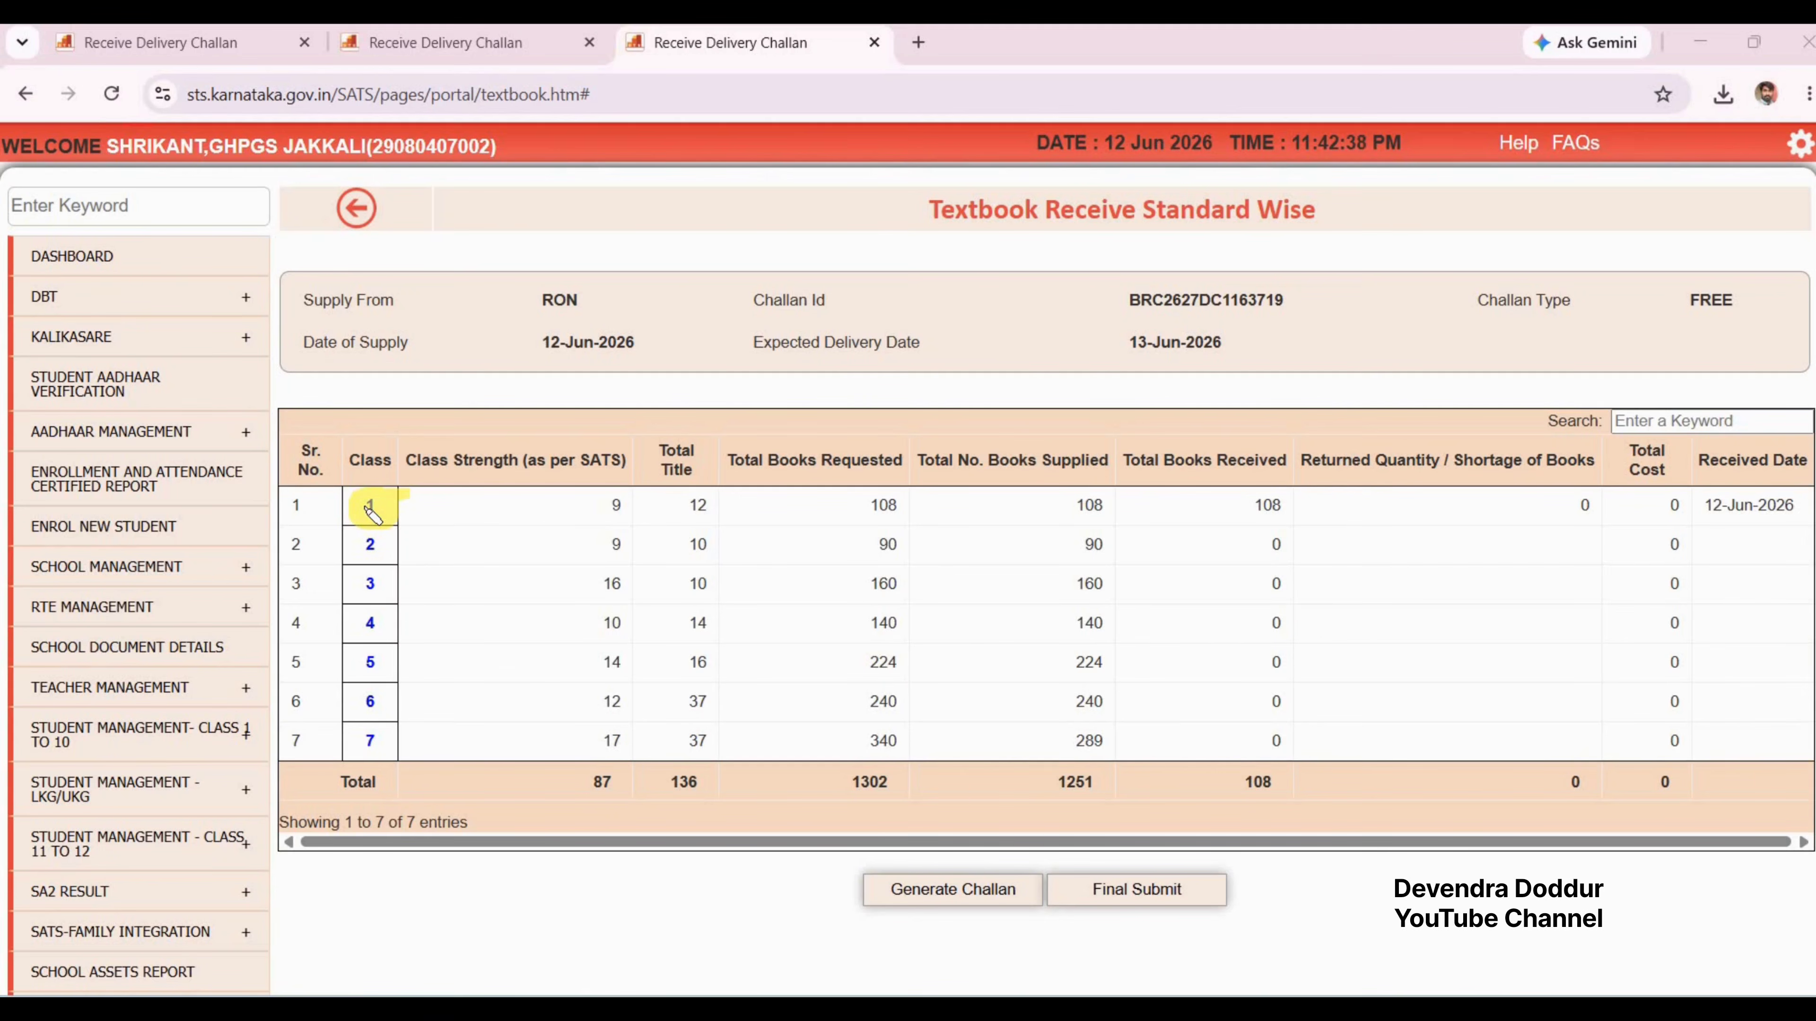
{"action": "left_click_drag", "start_coordinate": [399, 504], "coordinate": [936, 512]}
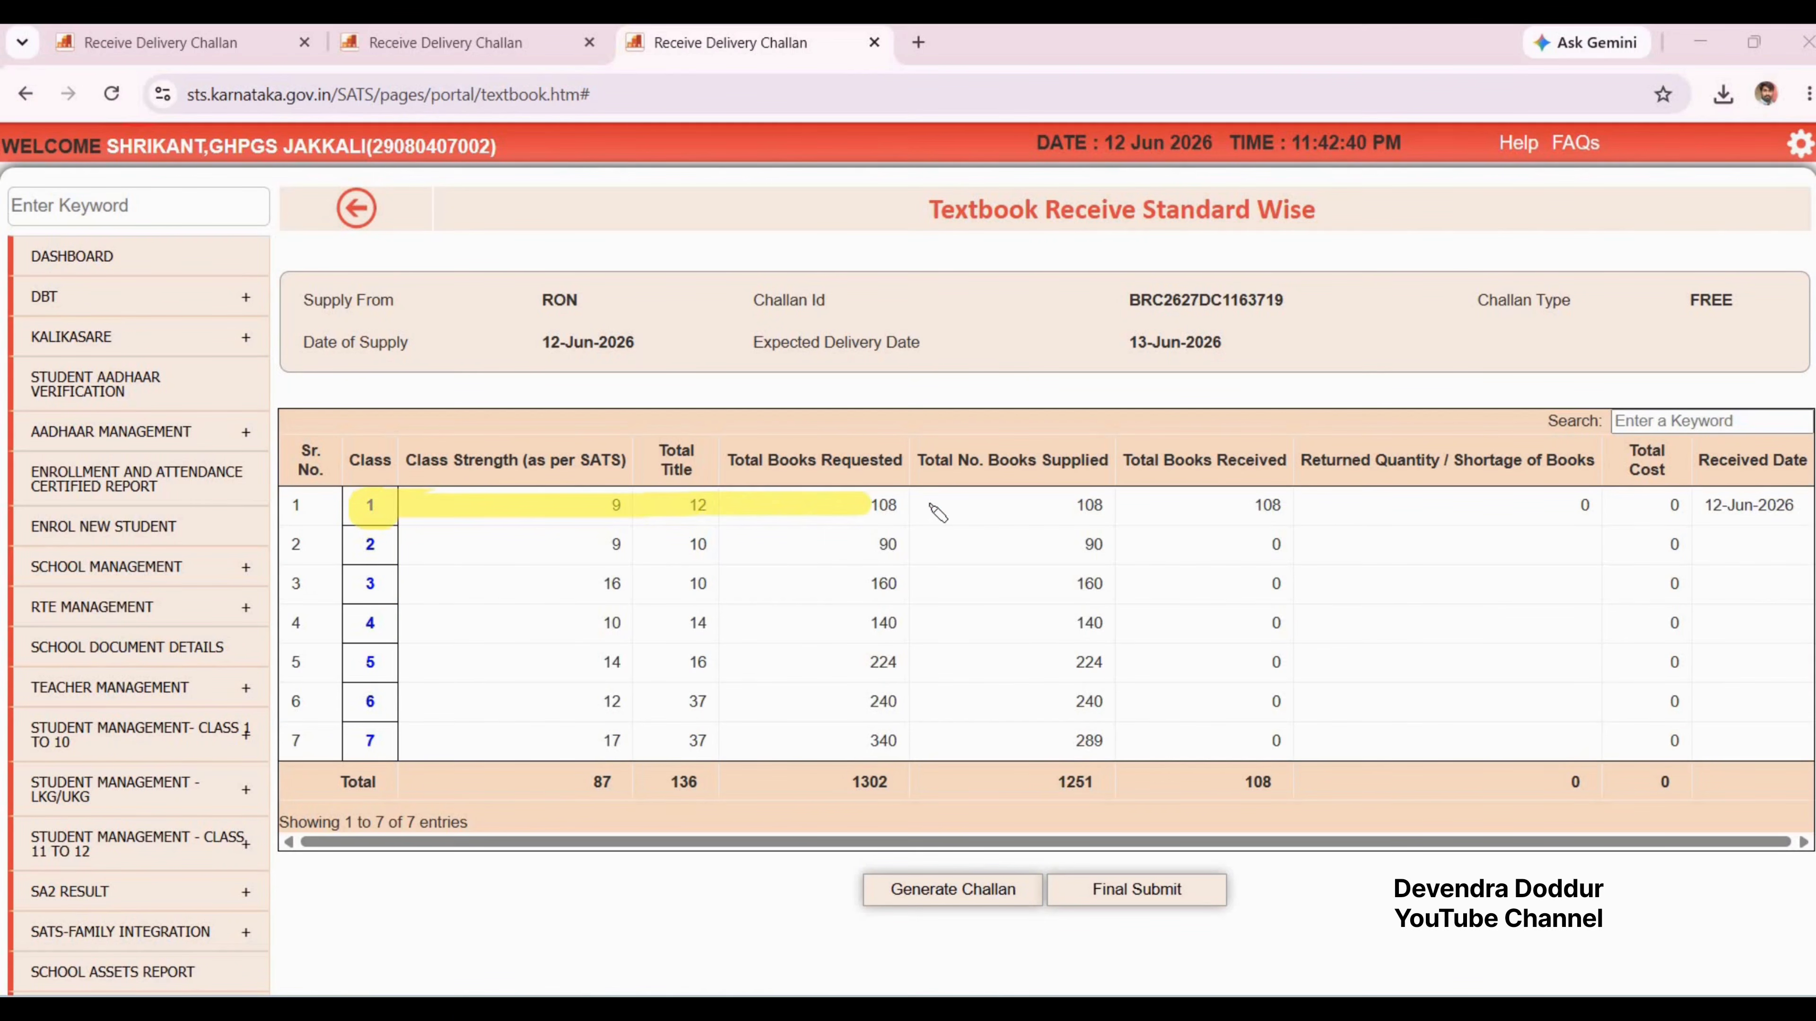
{"action": "mouse_move", "coordinate": [1122, 460]}
{"action": "left_mouse_down"}
{"action": "mouse_move", "coordinate": [1287, 461]}
{"action": "mouse_move", "coordinate": [1250, 507]}
{"action": "left_mouse_up"}
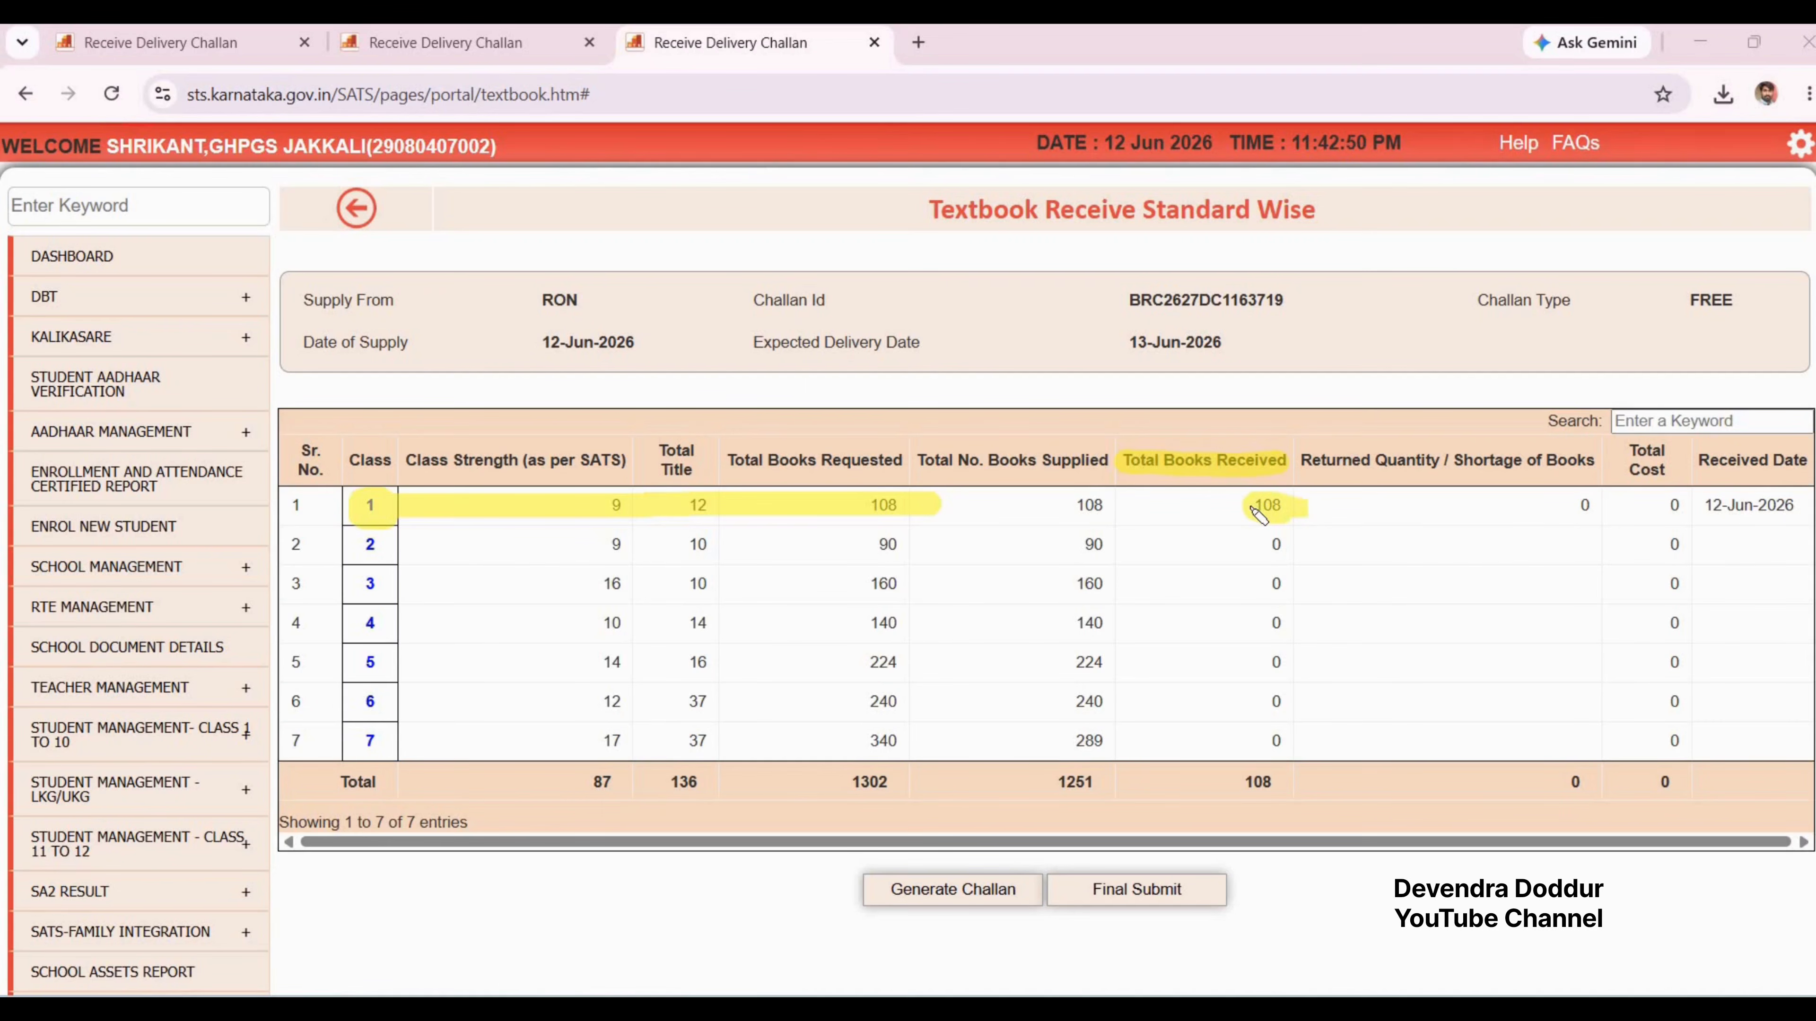
{"action": "left_click_drag", "start_coordinate": [370, 547], "coordinate": [370, 738]}
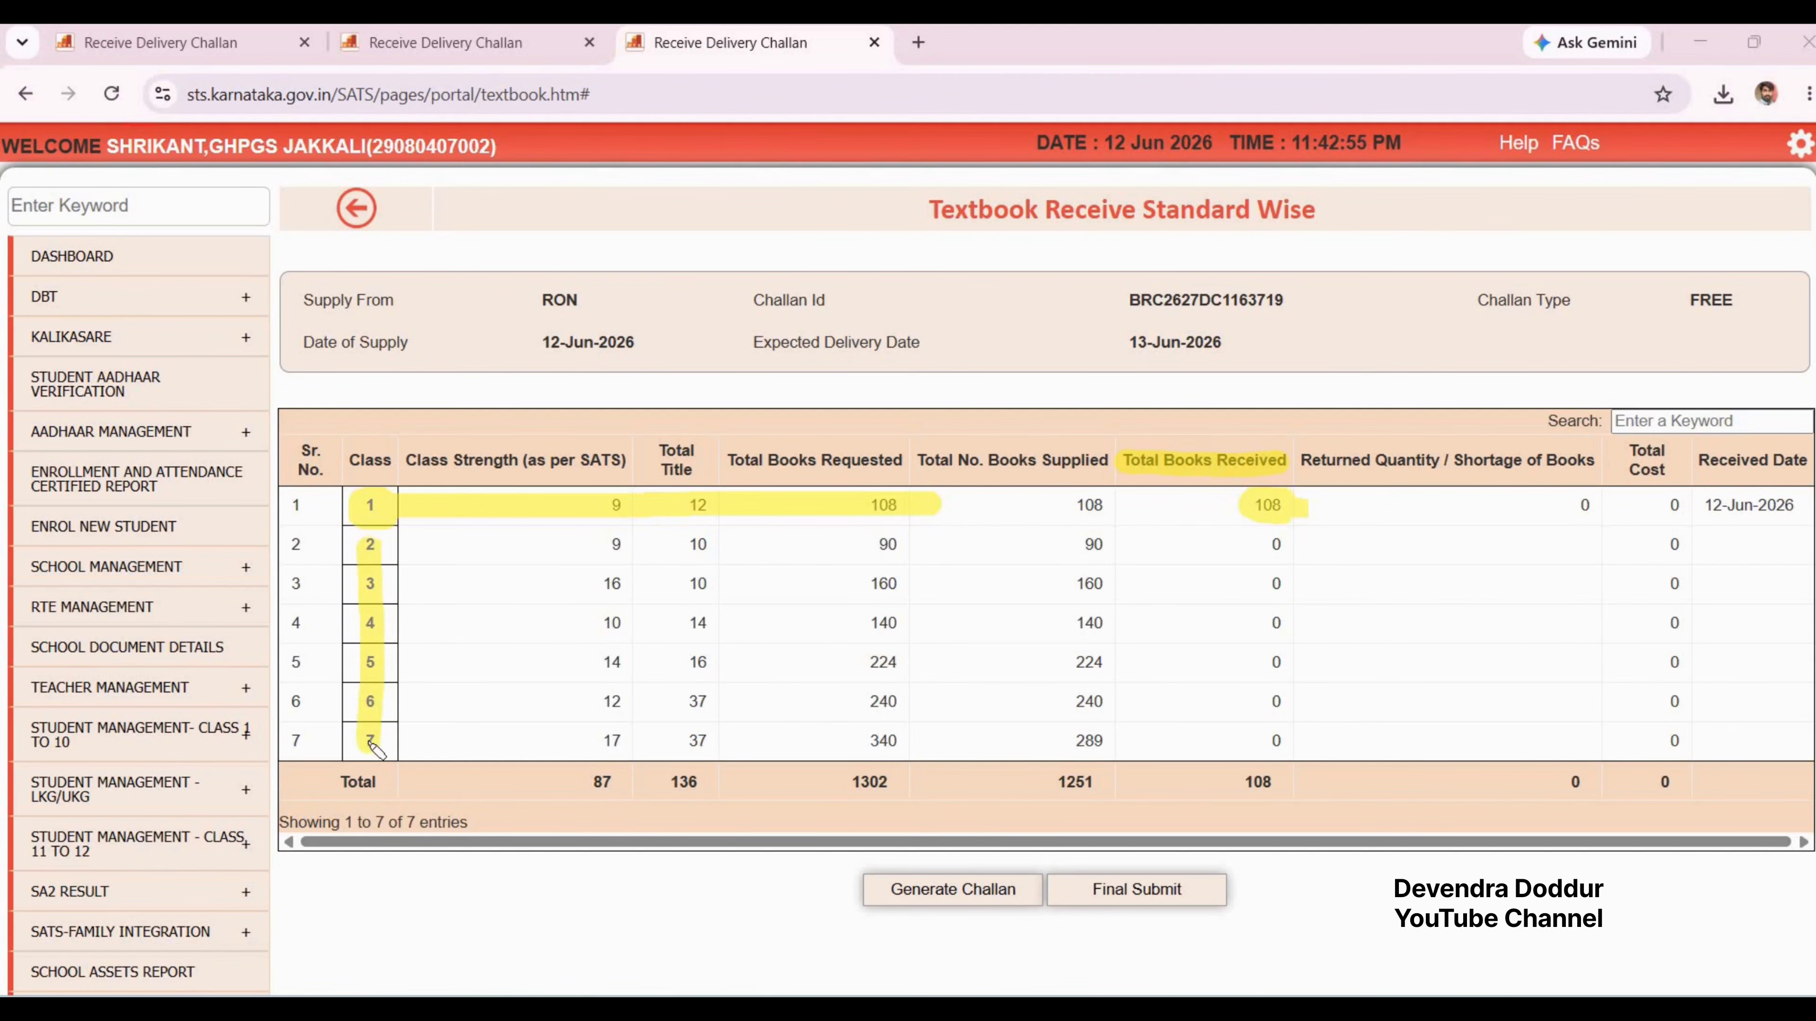
{"action": "left_click_drag", "start_coordinate": [1276, 536], "coordinate": [1273, 729]}
{"action": "key", "text": "Escape"}
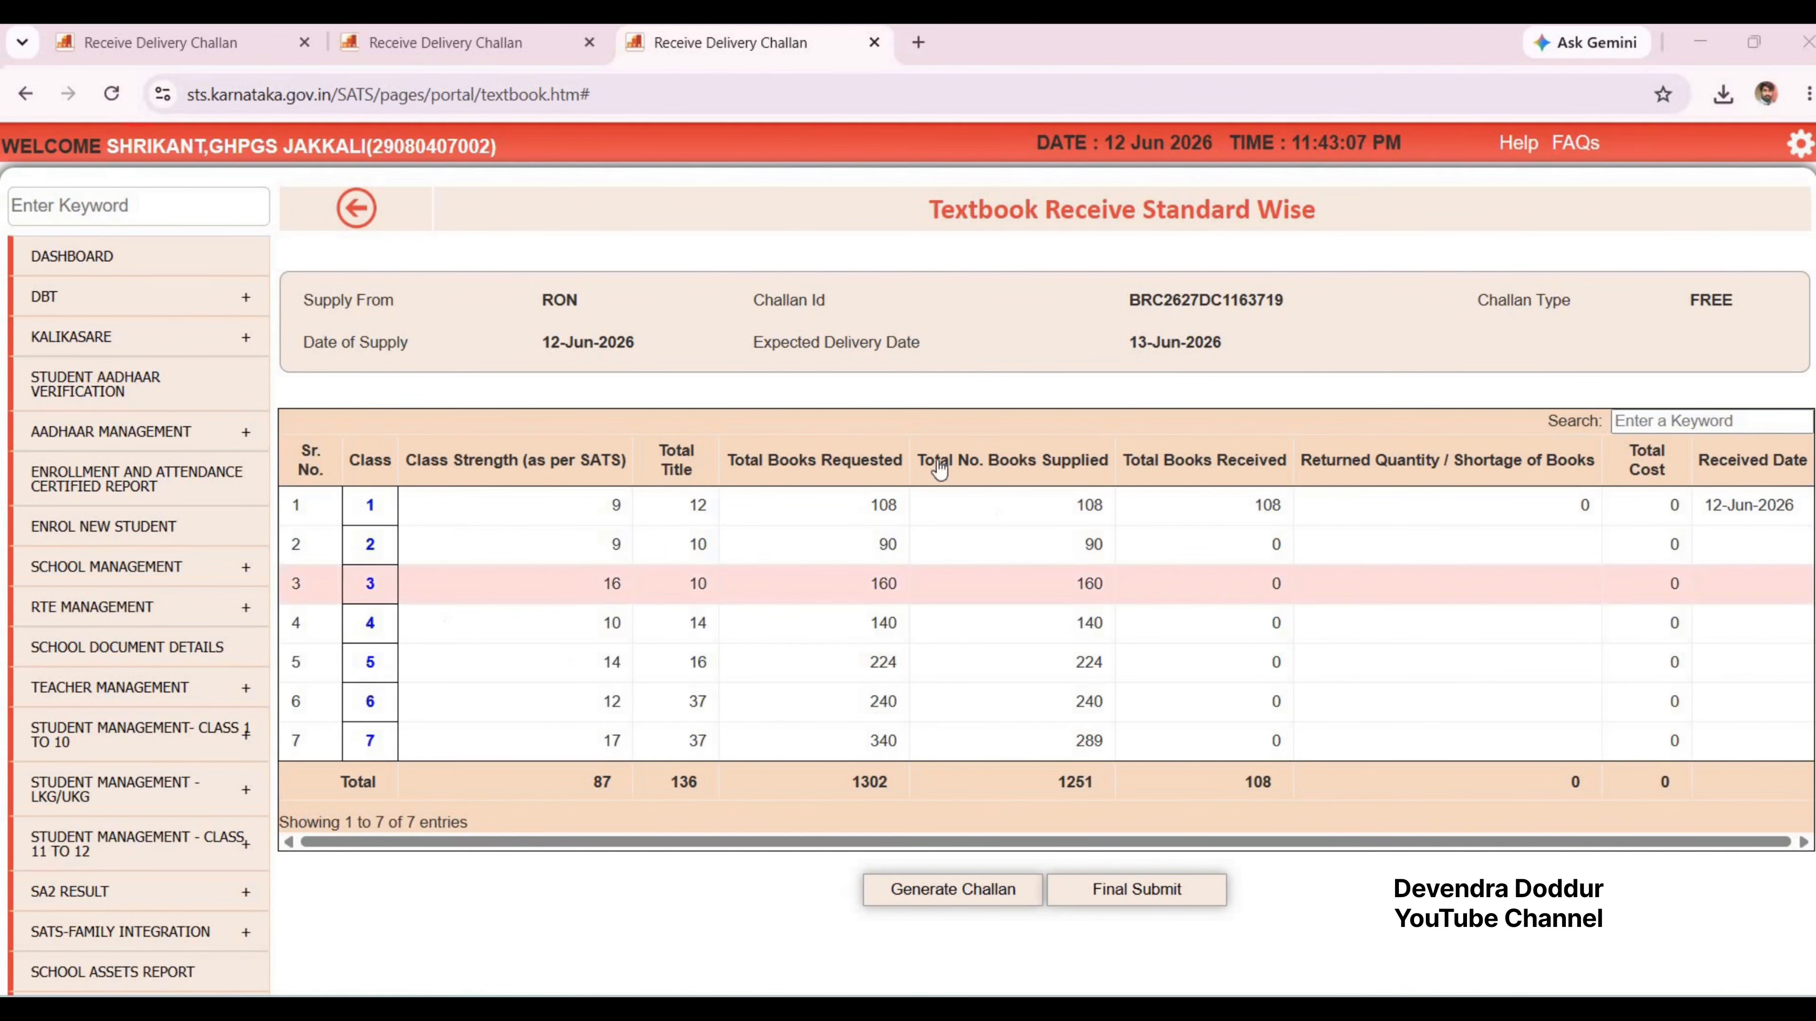
Step: Open the class 2 title list and check its received date and the books supplied and received in good condition
{"action": "left_click_drag", "start_coordinate": [370, 491], "coordinate": [369, 742]}
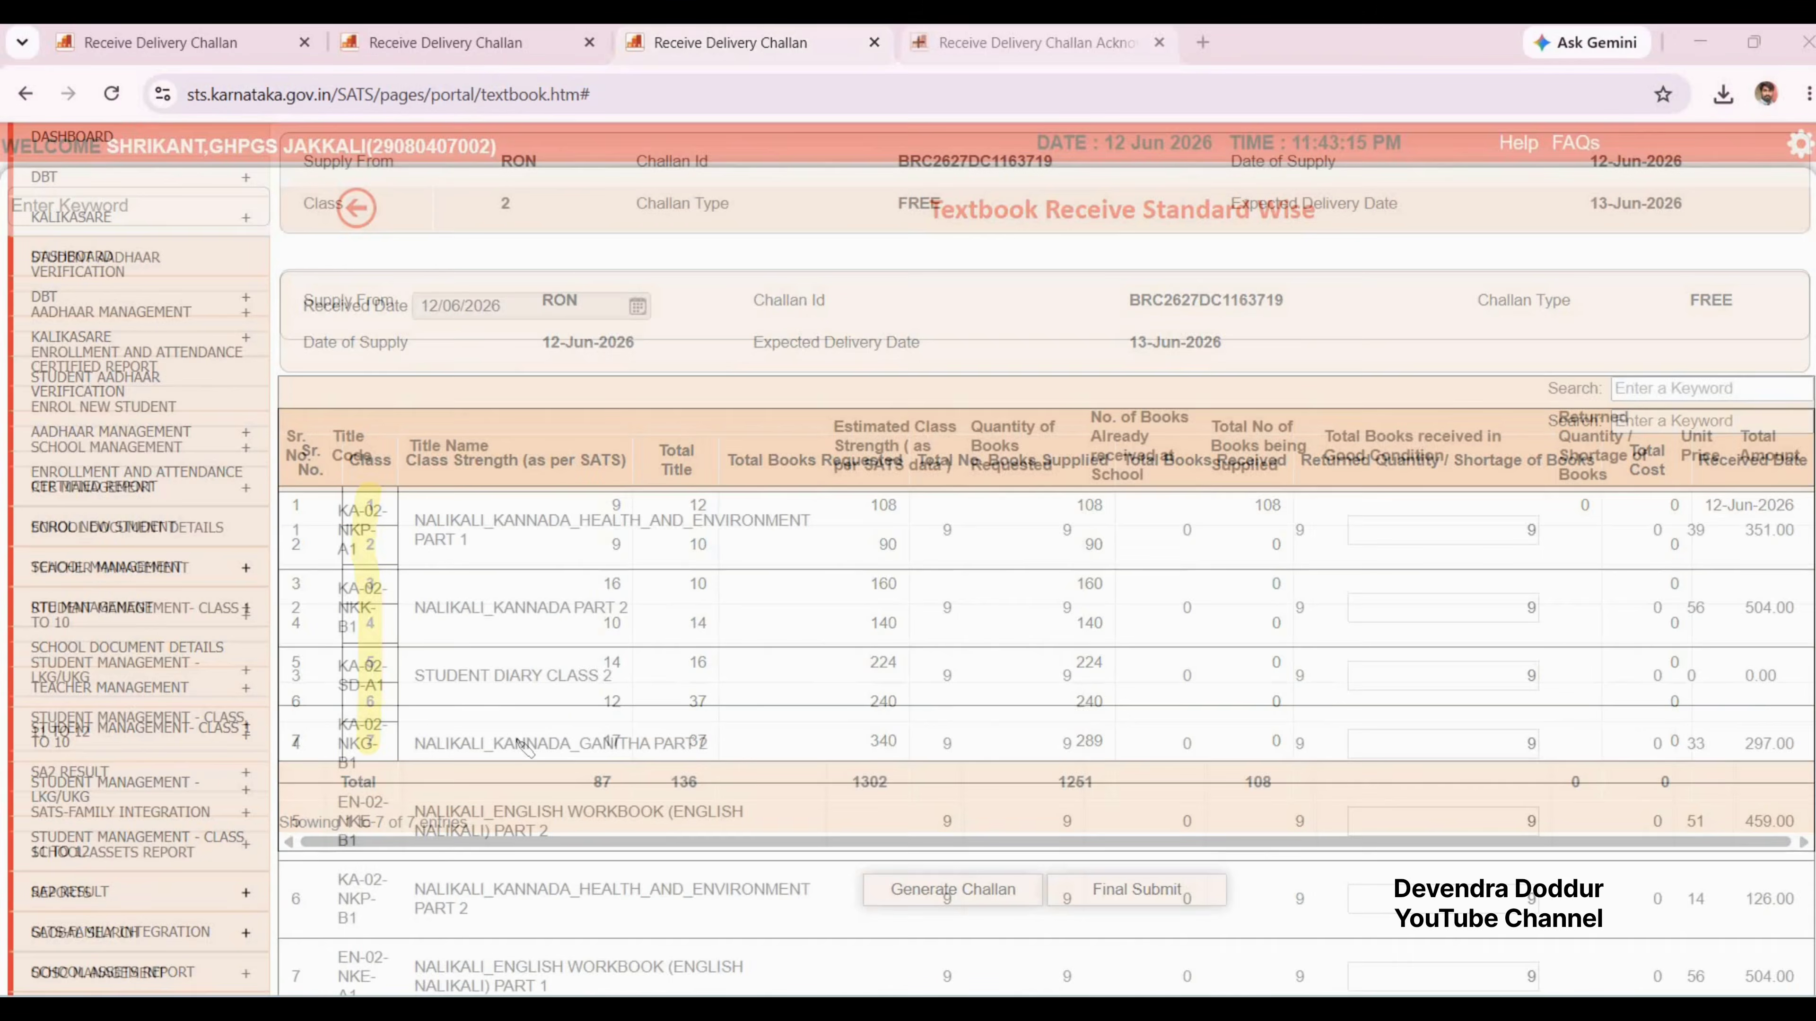
{"action": "left_click_drag", "start_coordinate": [294, 307], "coordinate": [390, 313]}
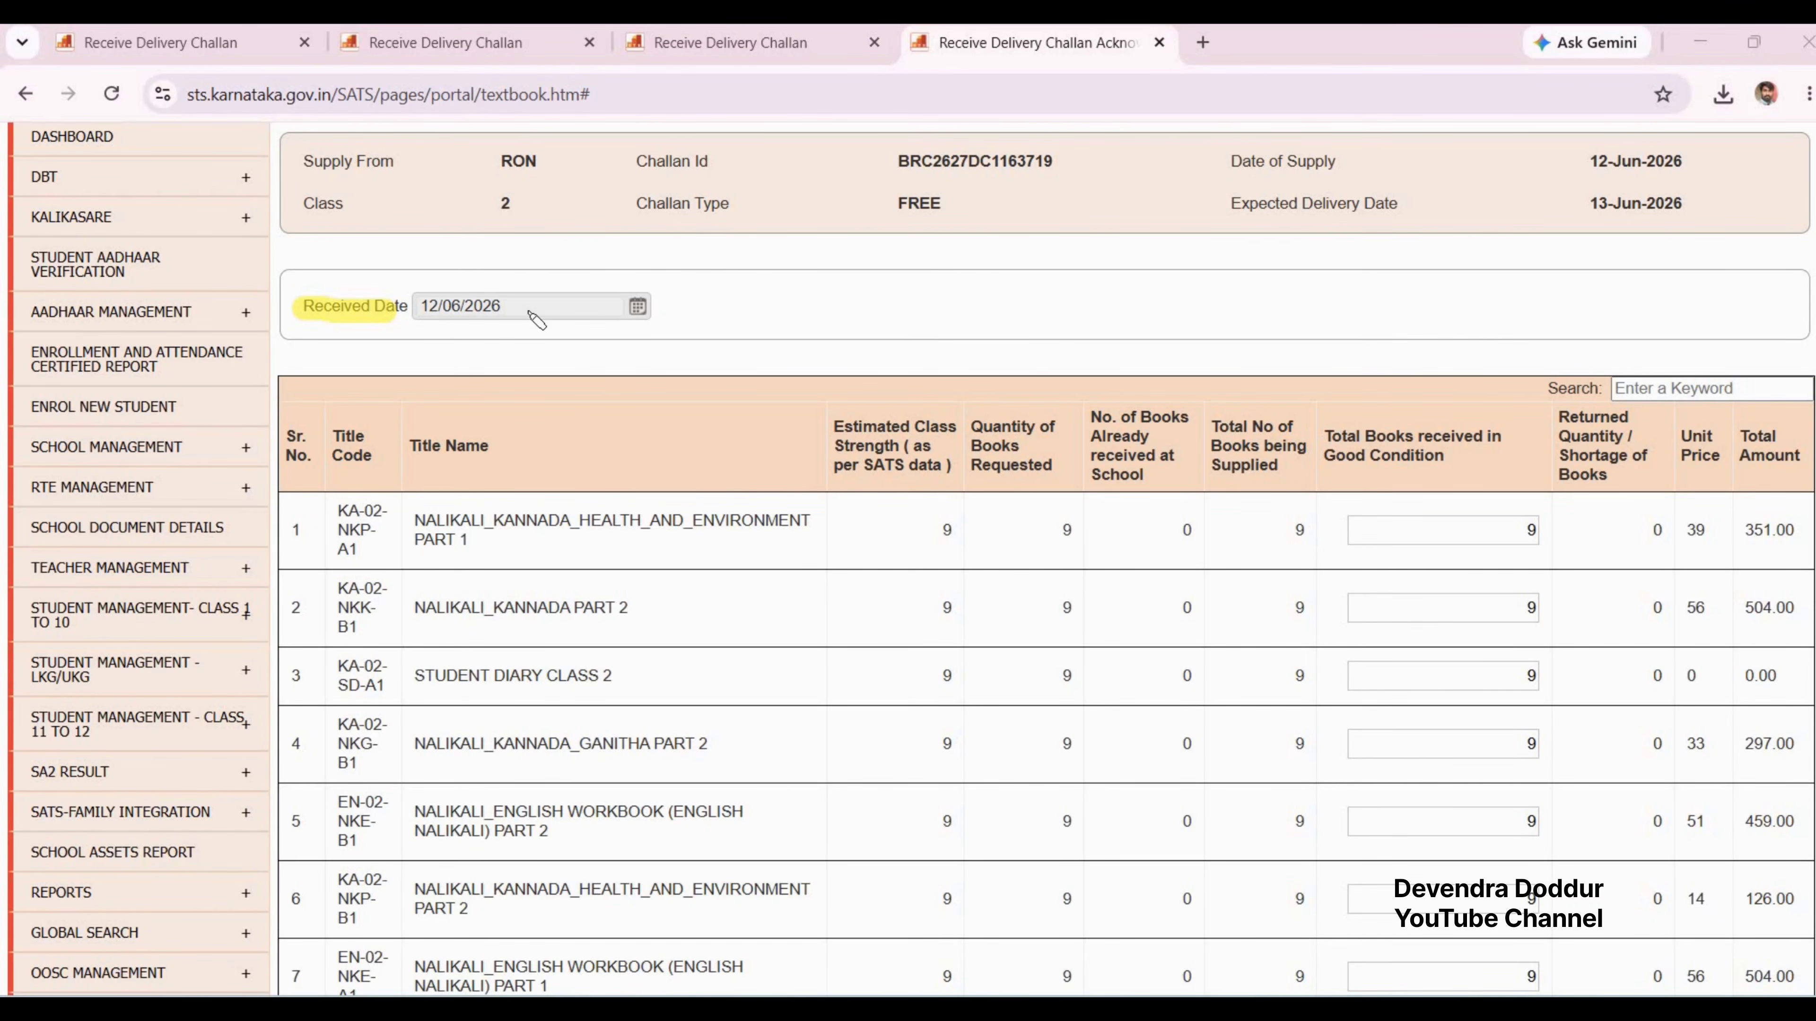
{"action": "scroll", "coordinate": [1289, 379], "scroll_direction": "down", "scroll_amount": 5}
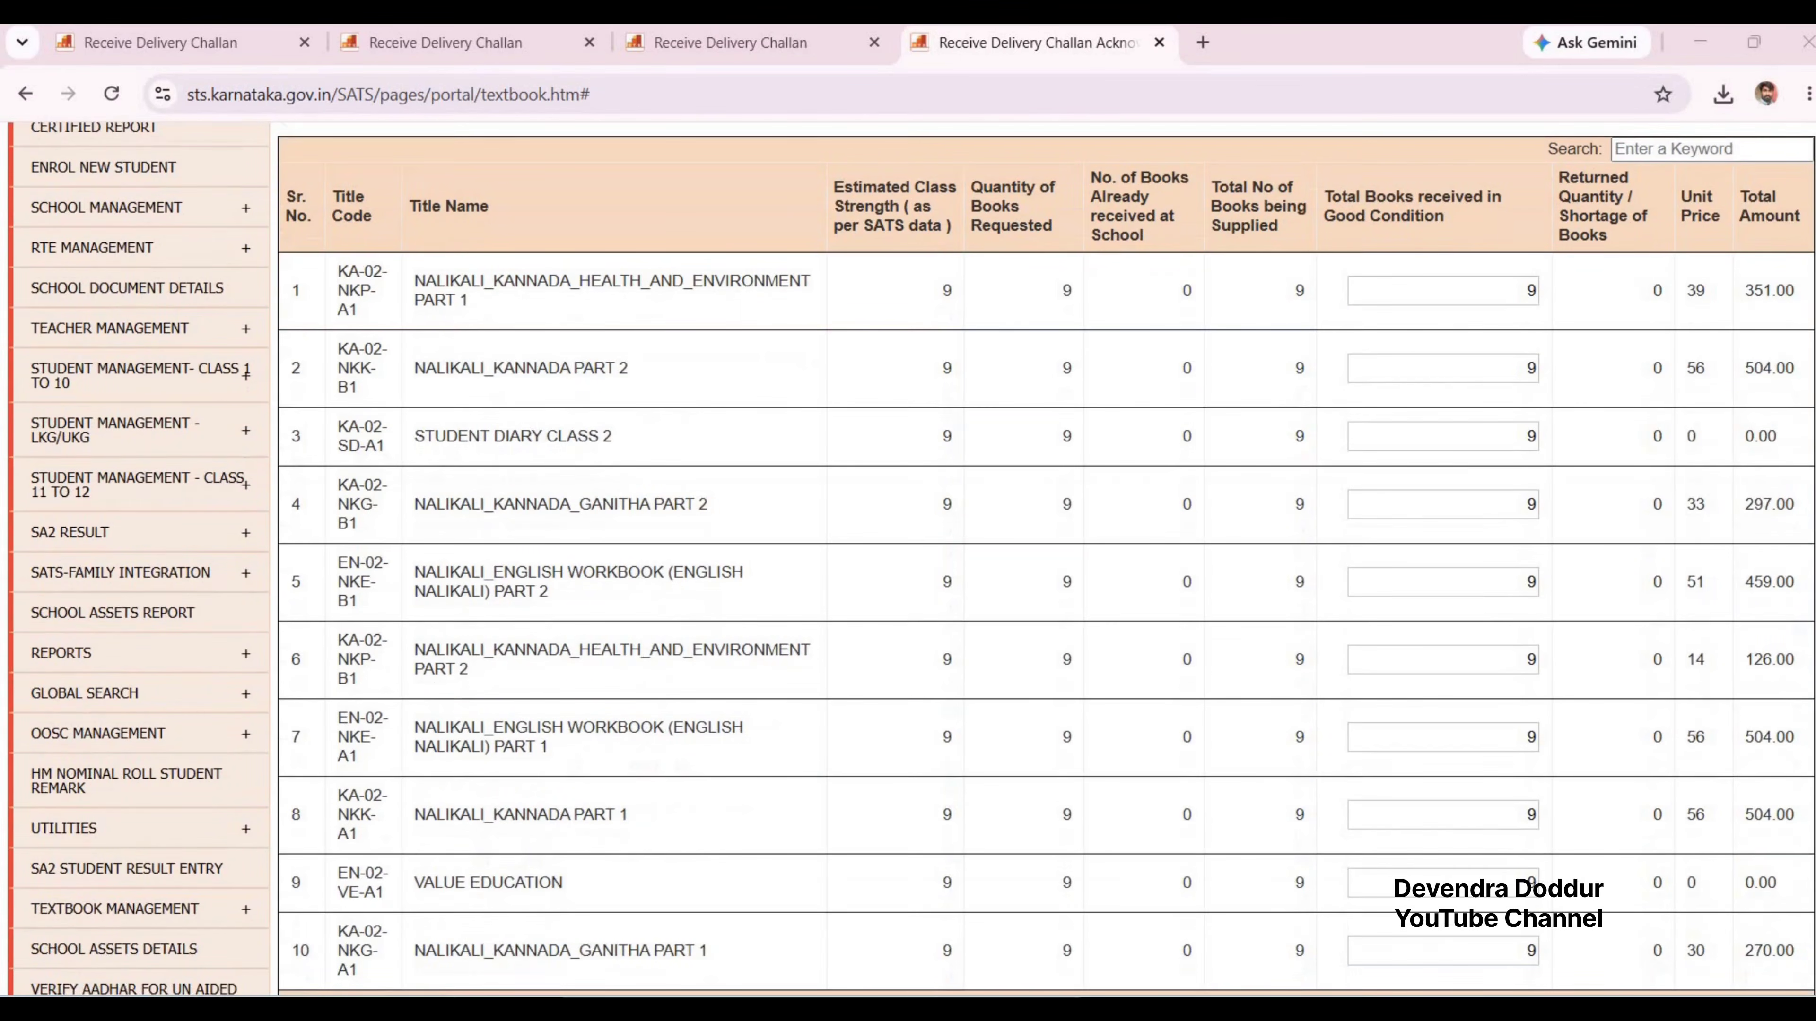
{"action": "scroll", "coordinate": [1289, 379], "scroll_direction": "down", "scroll_amount": 2}
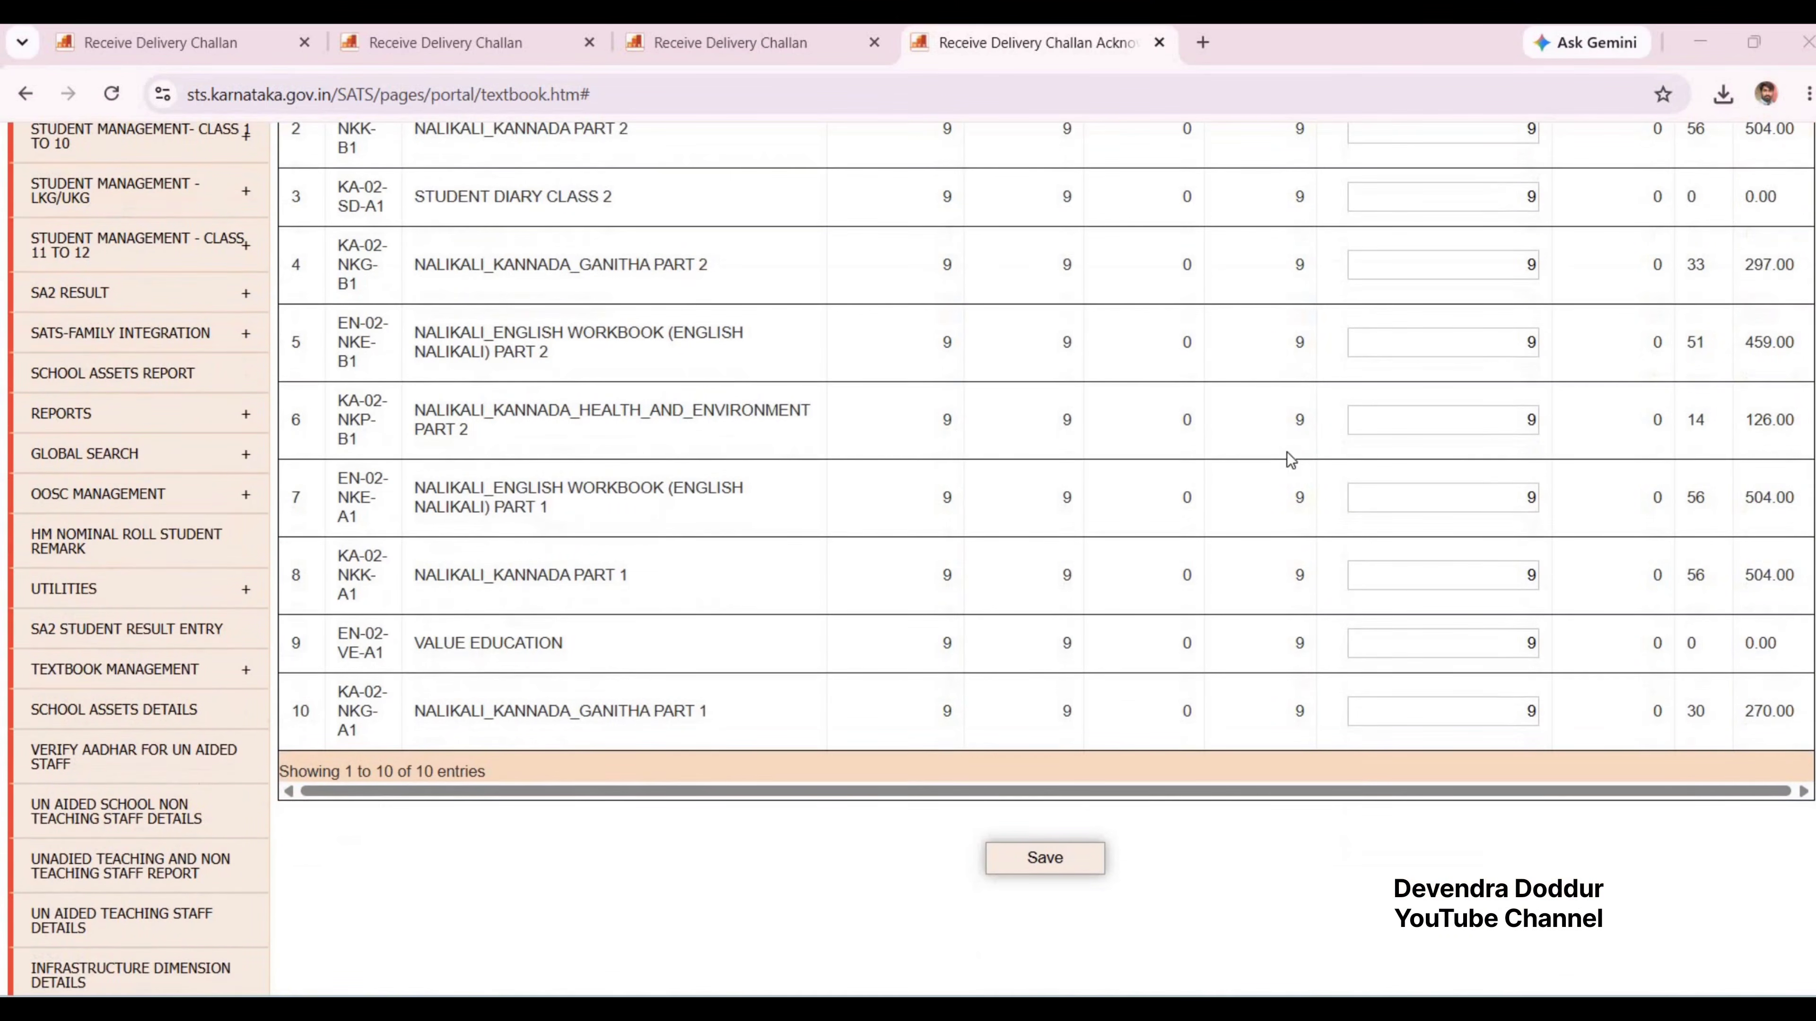
{"action": "scroll", "coordinate": [1315, 437], "scroll_direction": "up", "scroll_amount": 3}
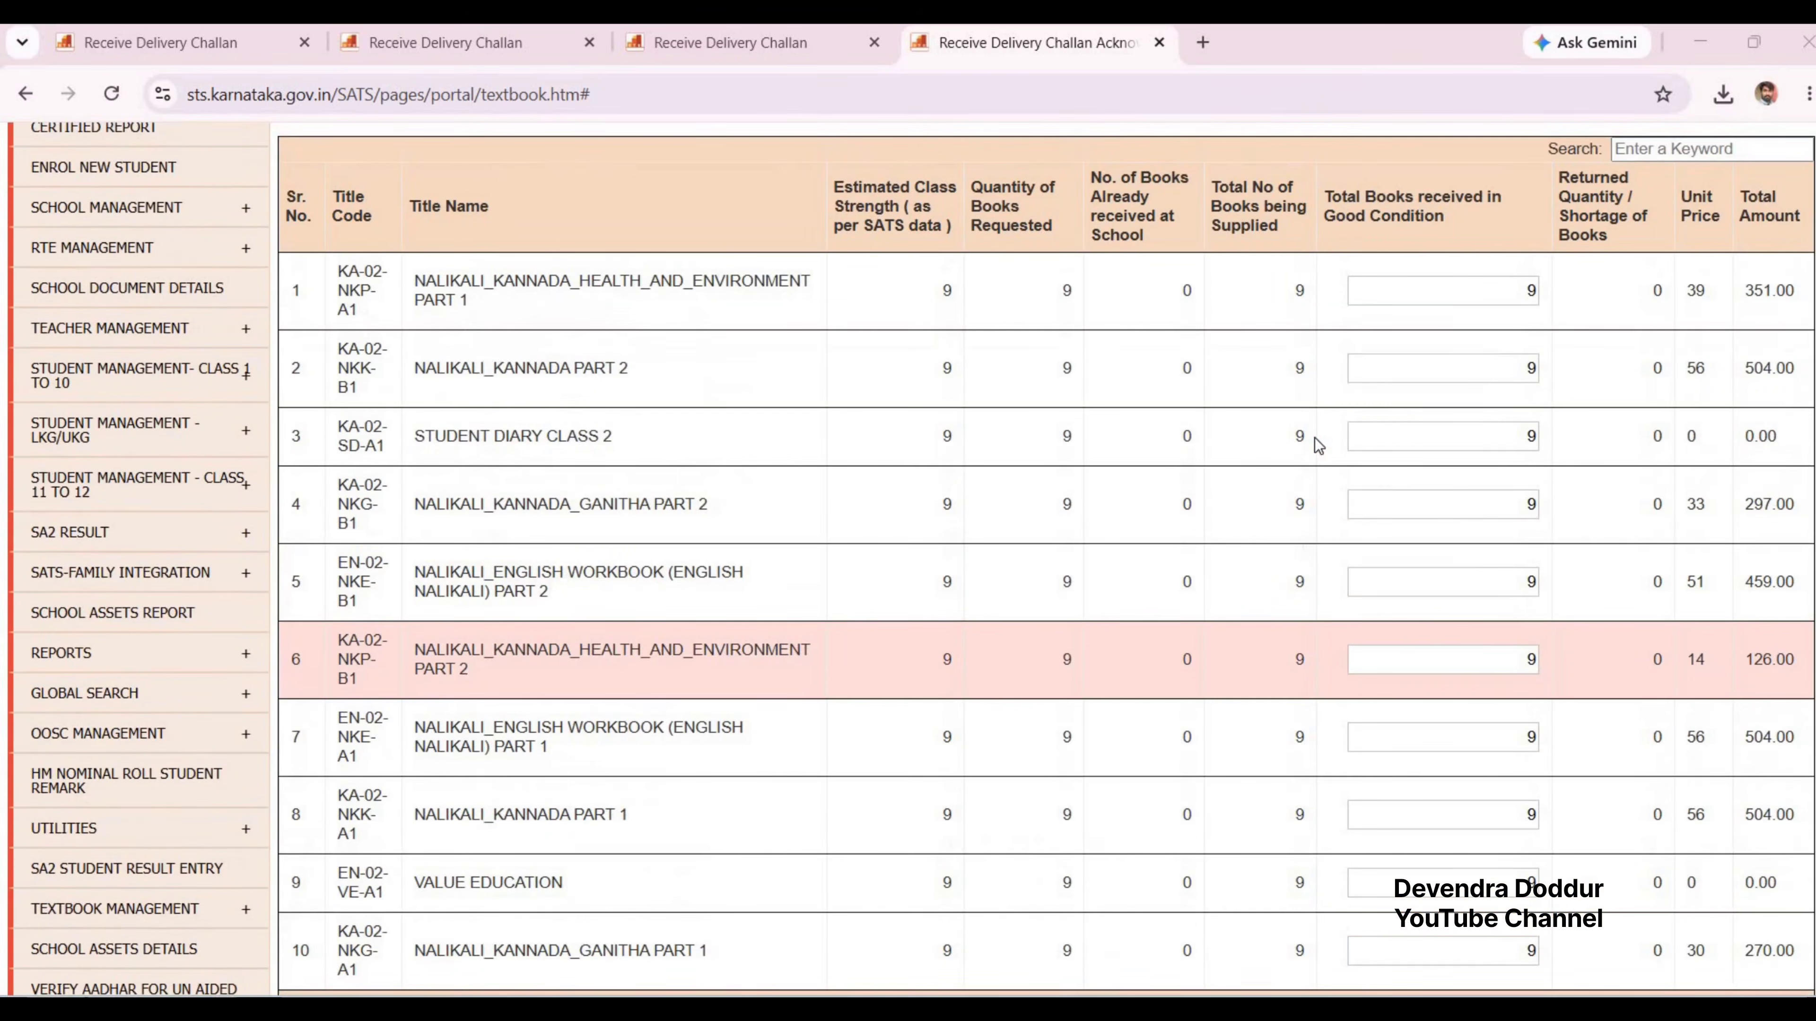
{"action": "scroll", "coordinate": [1365, 413], "scroll_direction": "down", "scroll_amount": 4}
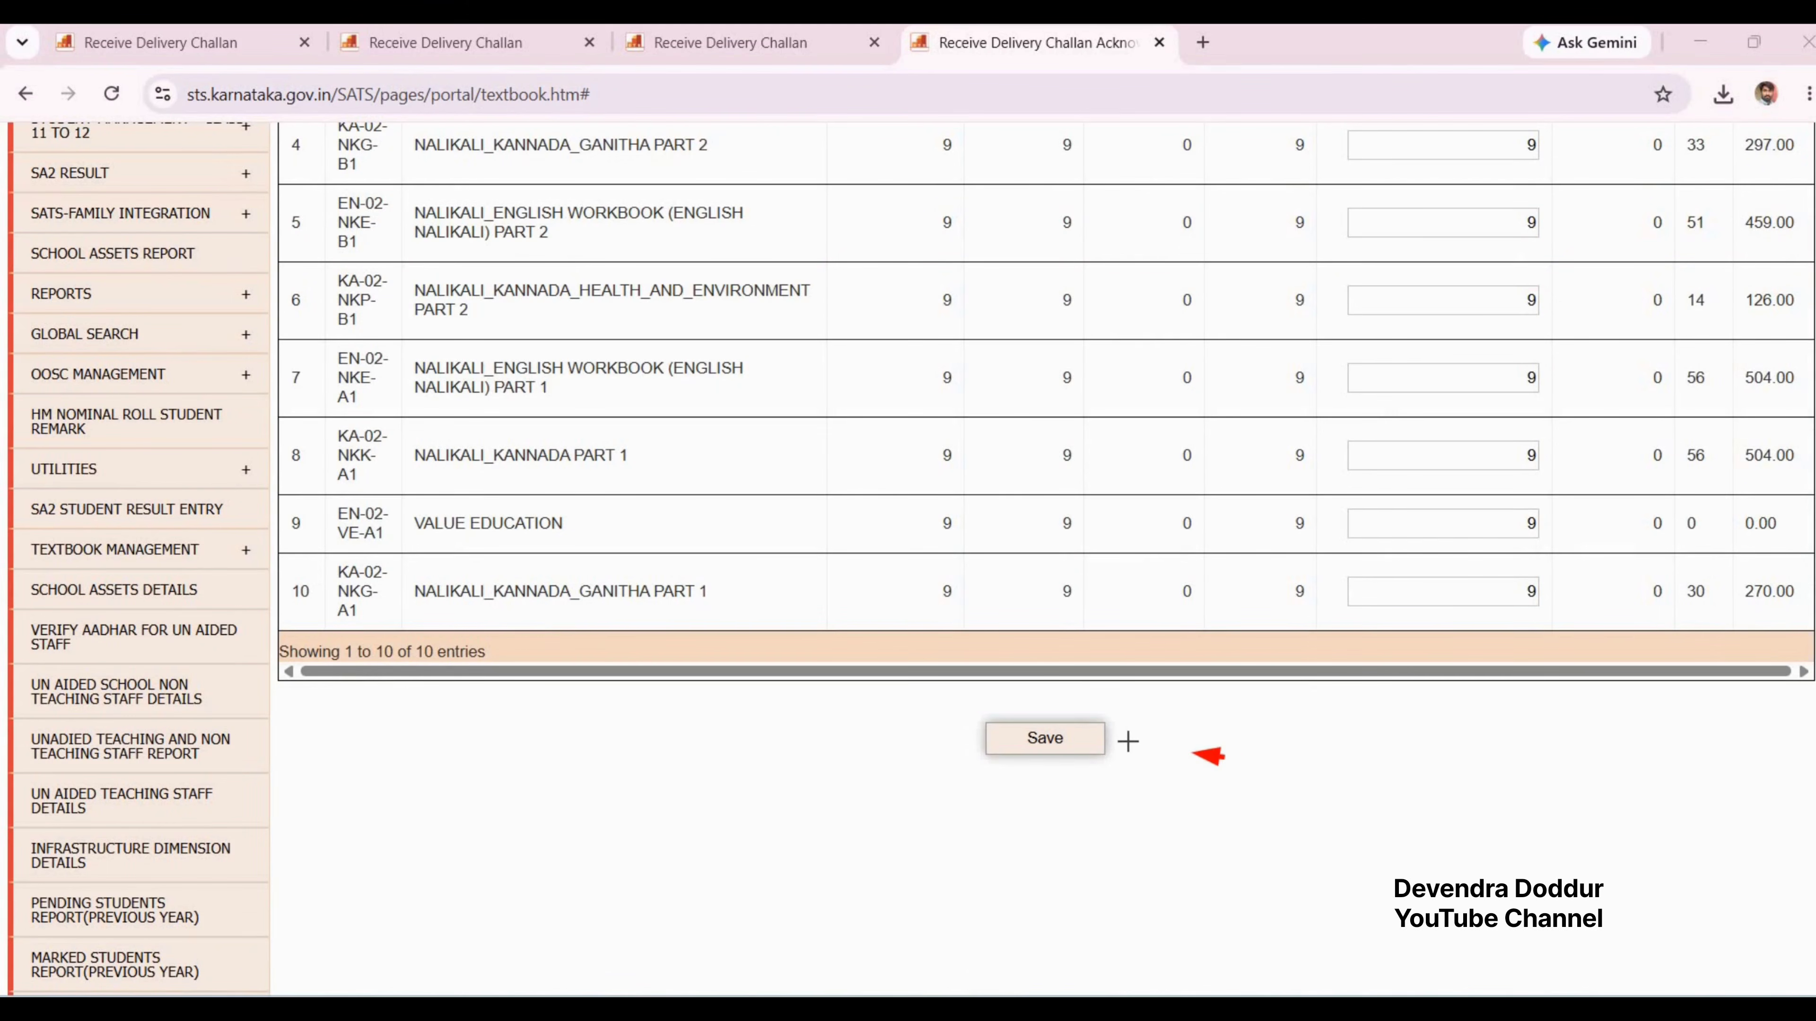
{"action": "scroll", "coordinate": [1188, 763], "scroll_direction": "up", "scroll_amount": 6}
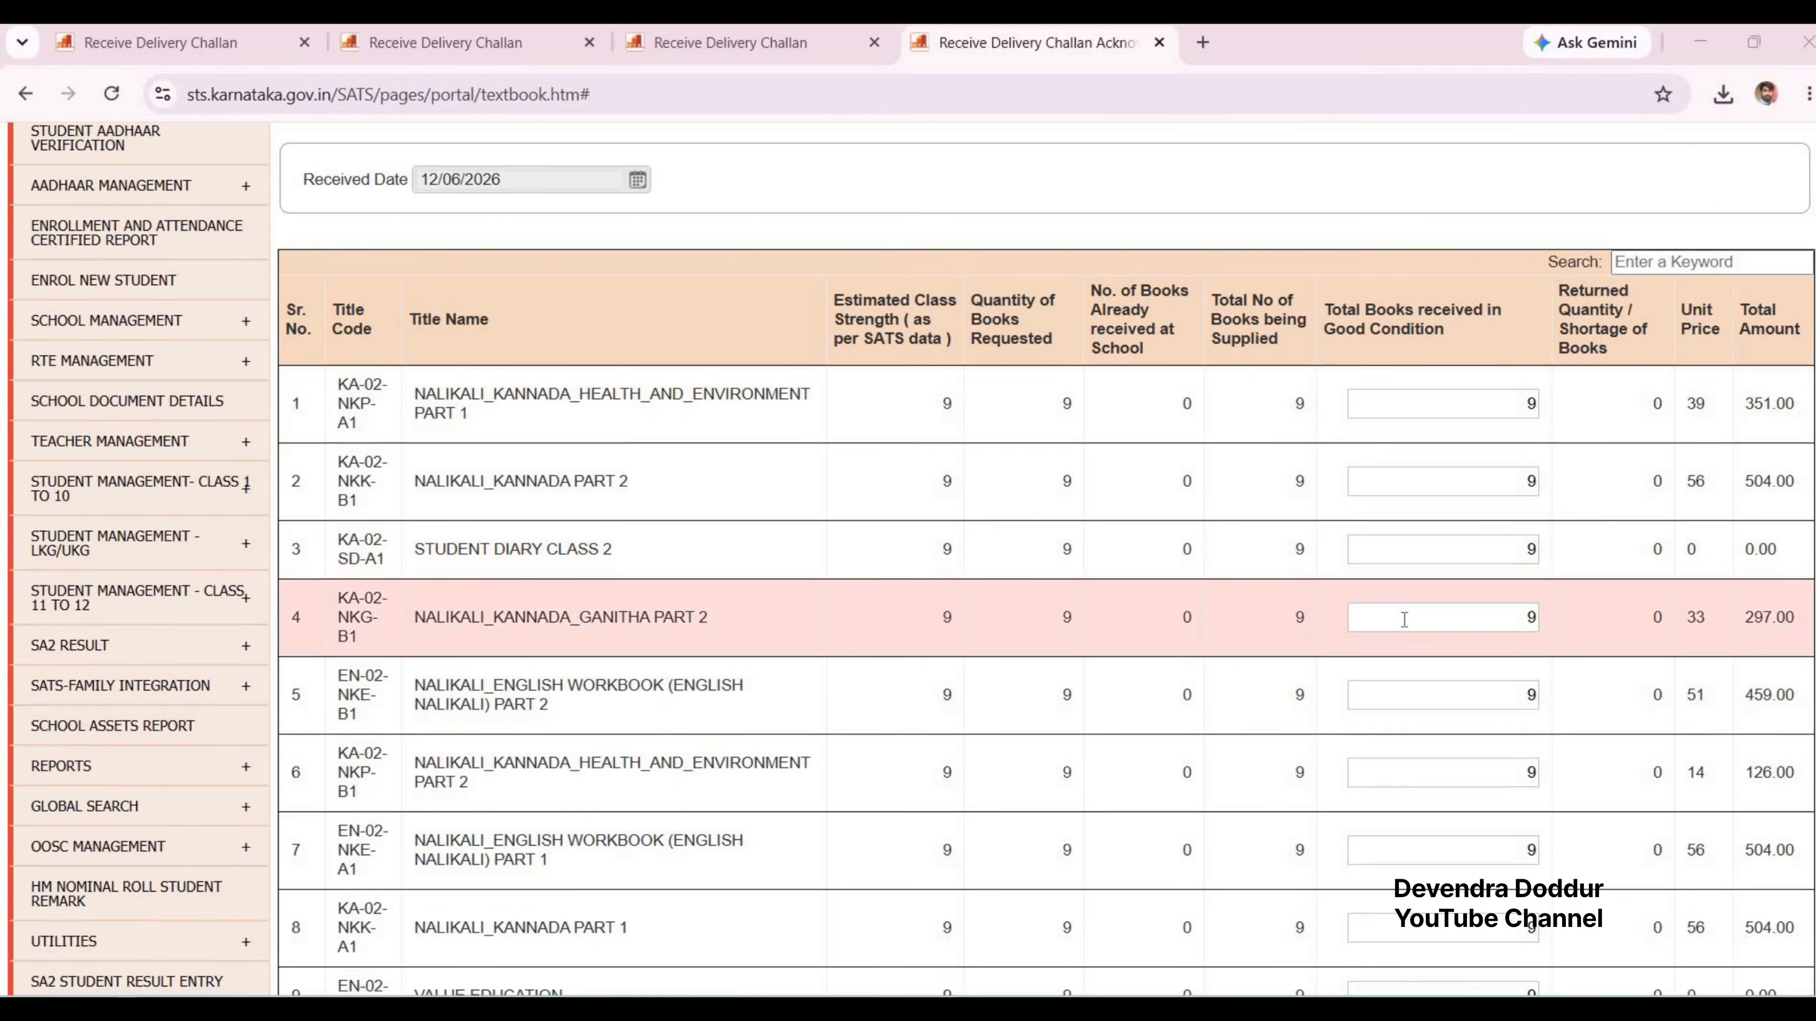
{"action": "scroll", "coordinate": [1406, 616], "scroll_direction": "down", "scroll_amount": 8}
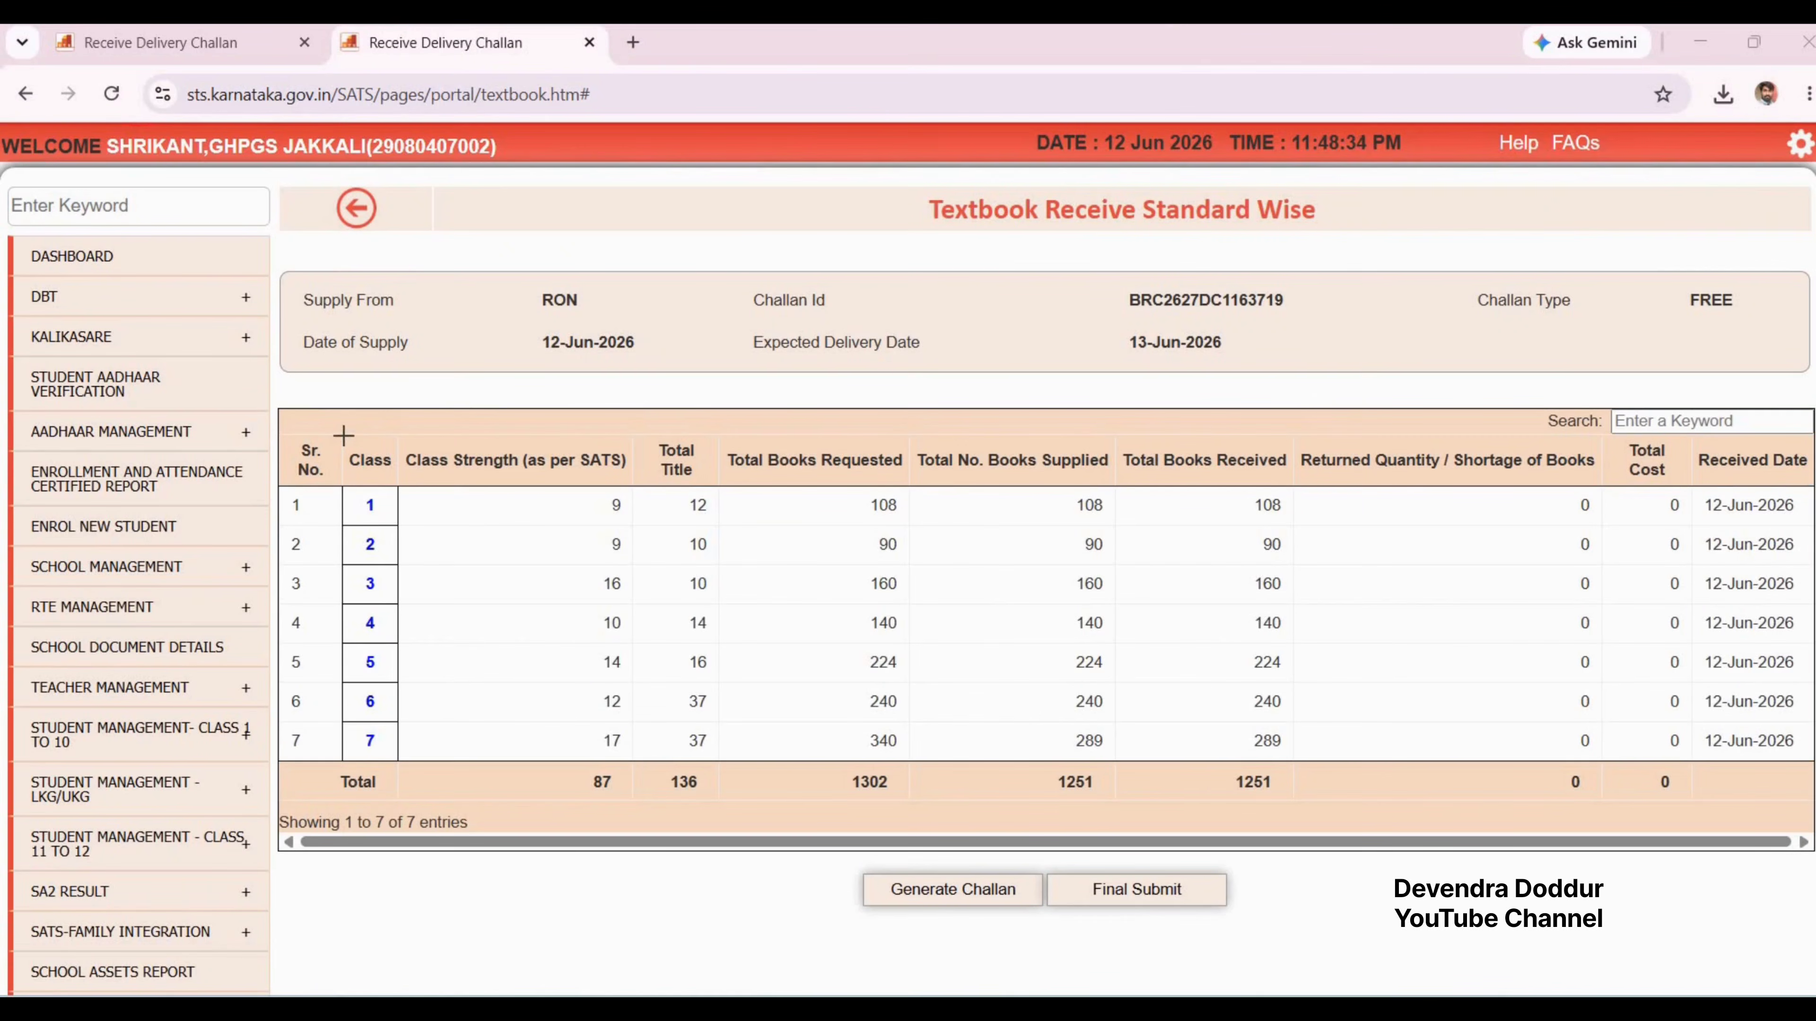
Step: Compare the total books supplied with the total books received for classes 1 to 7 before final submission
{"action": "left_click_drag", "start_coordinate": [344, 435], "coordinate": [401, 767]}
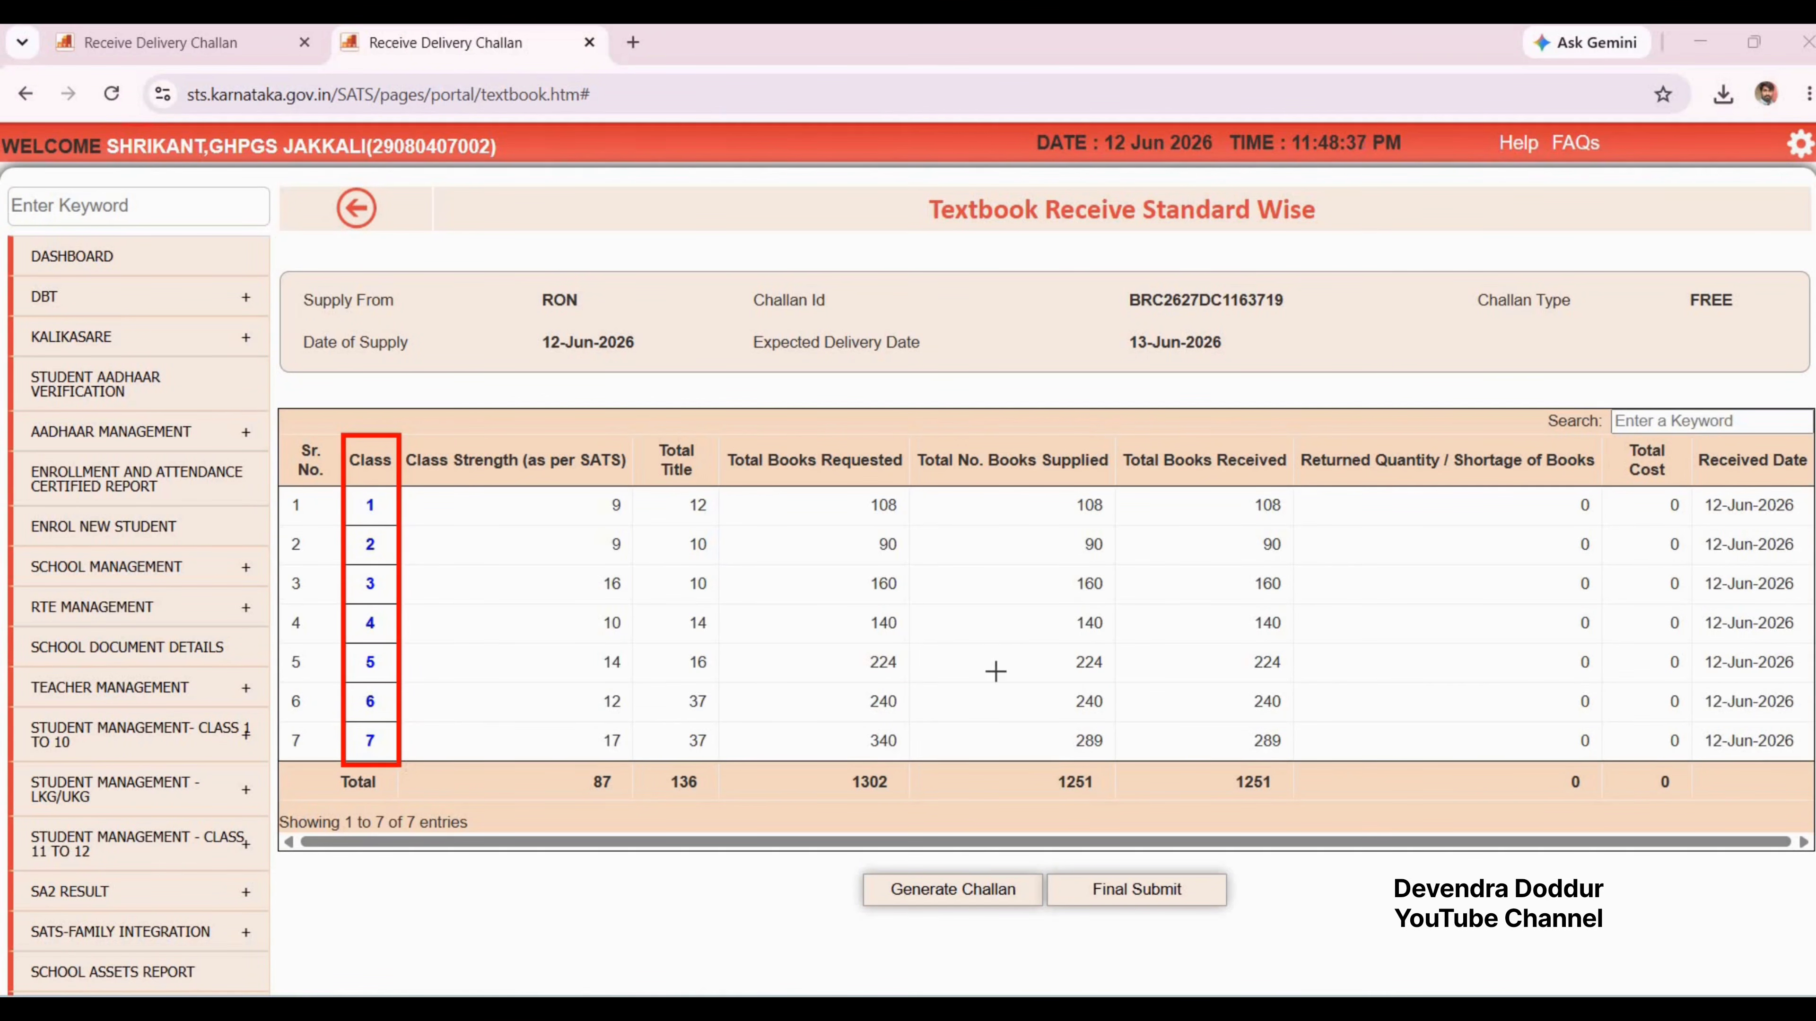
{"action": "mouse_move", "coordinate": [1112, 436]}
{"action": "left_mouse_down"}
{"action": "mouse_move", "coordinate": [1291, 456]}
{"action": "mouse_move", "coordinate": [1298, 762]}
{"action": "left_mouse_up"}
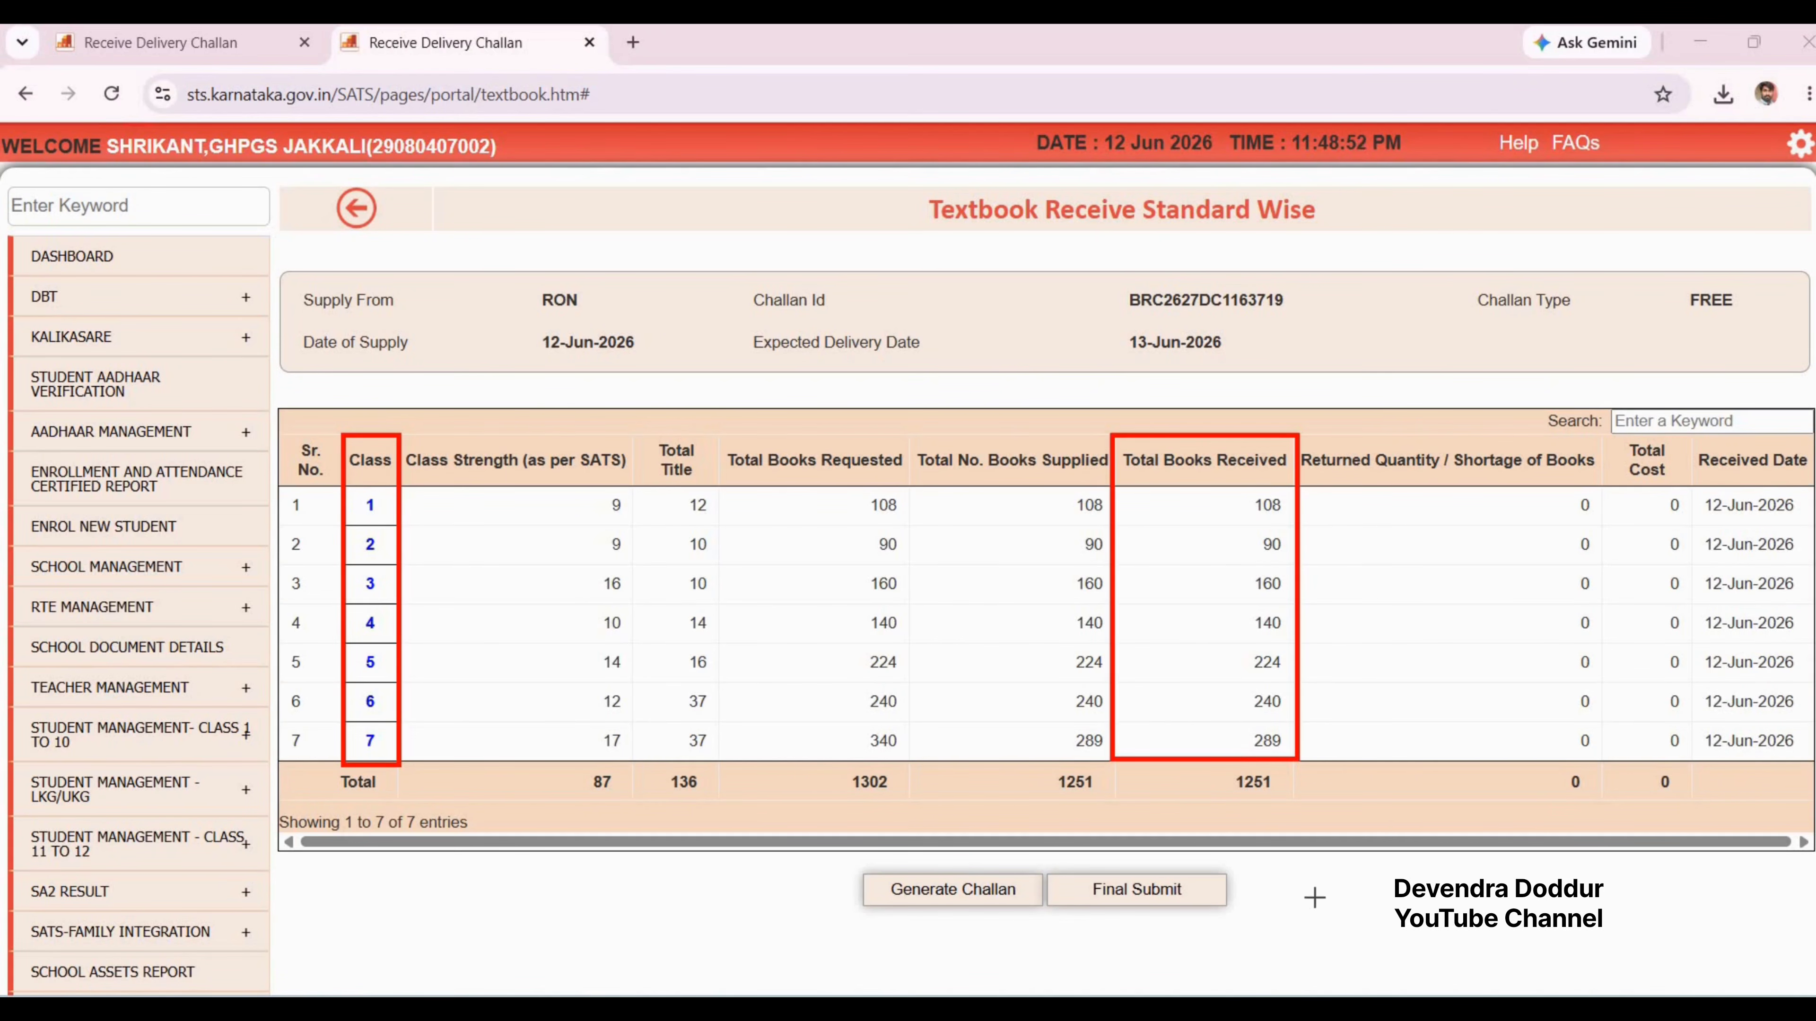
{"action": "left_click_drag", "start_coordinate": [1354, 898], "coordinate": [1224, 891]}
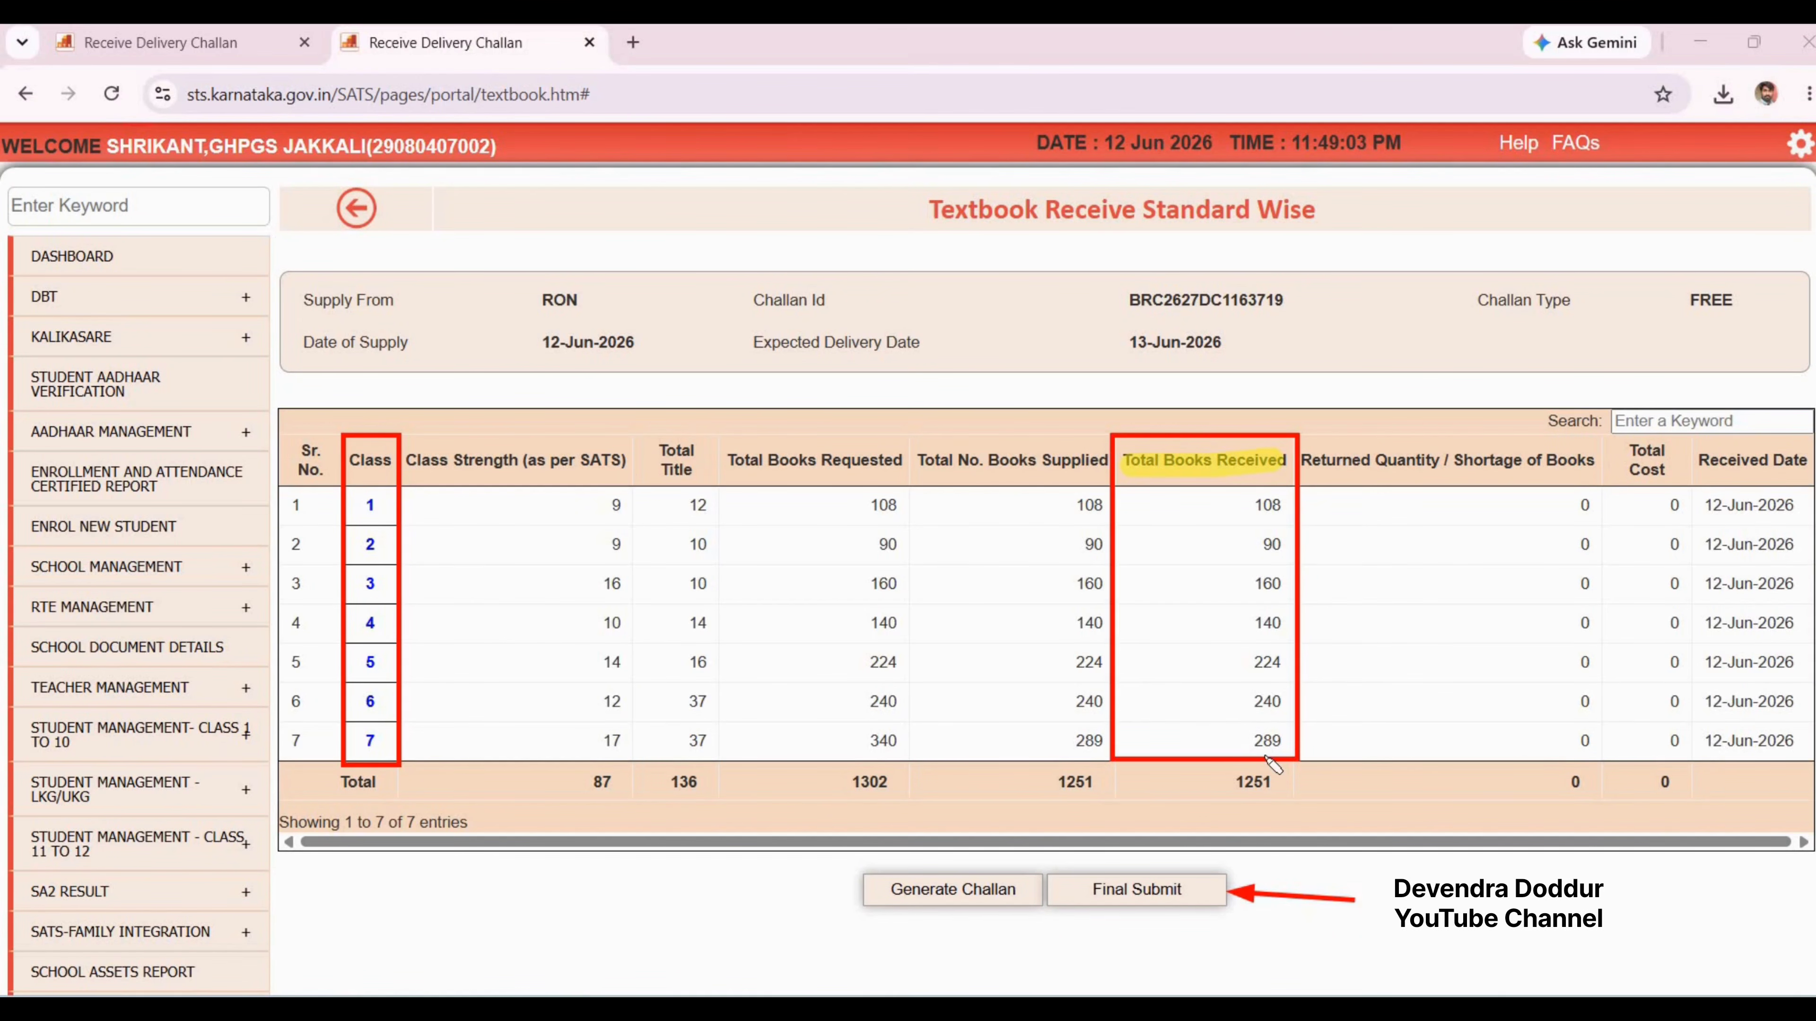
{"action": "left_click_drag", "start_coordinate": [1029, 782], "coordinate": [1098, 780]}
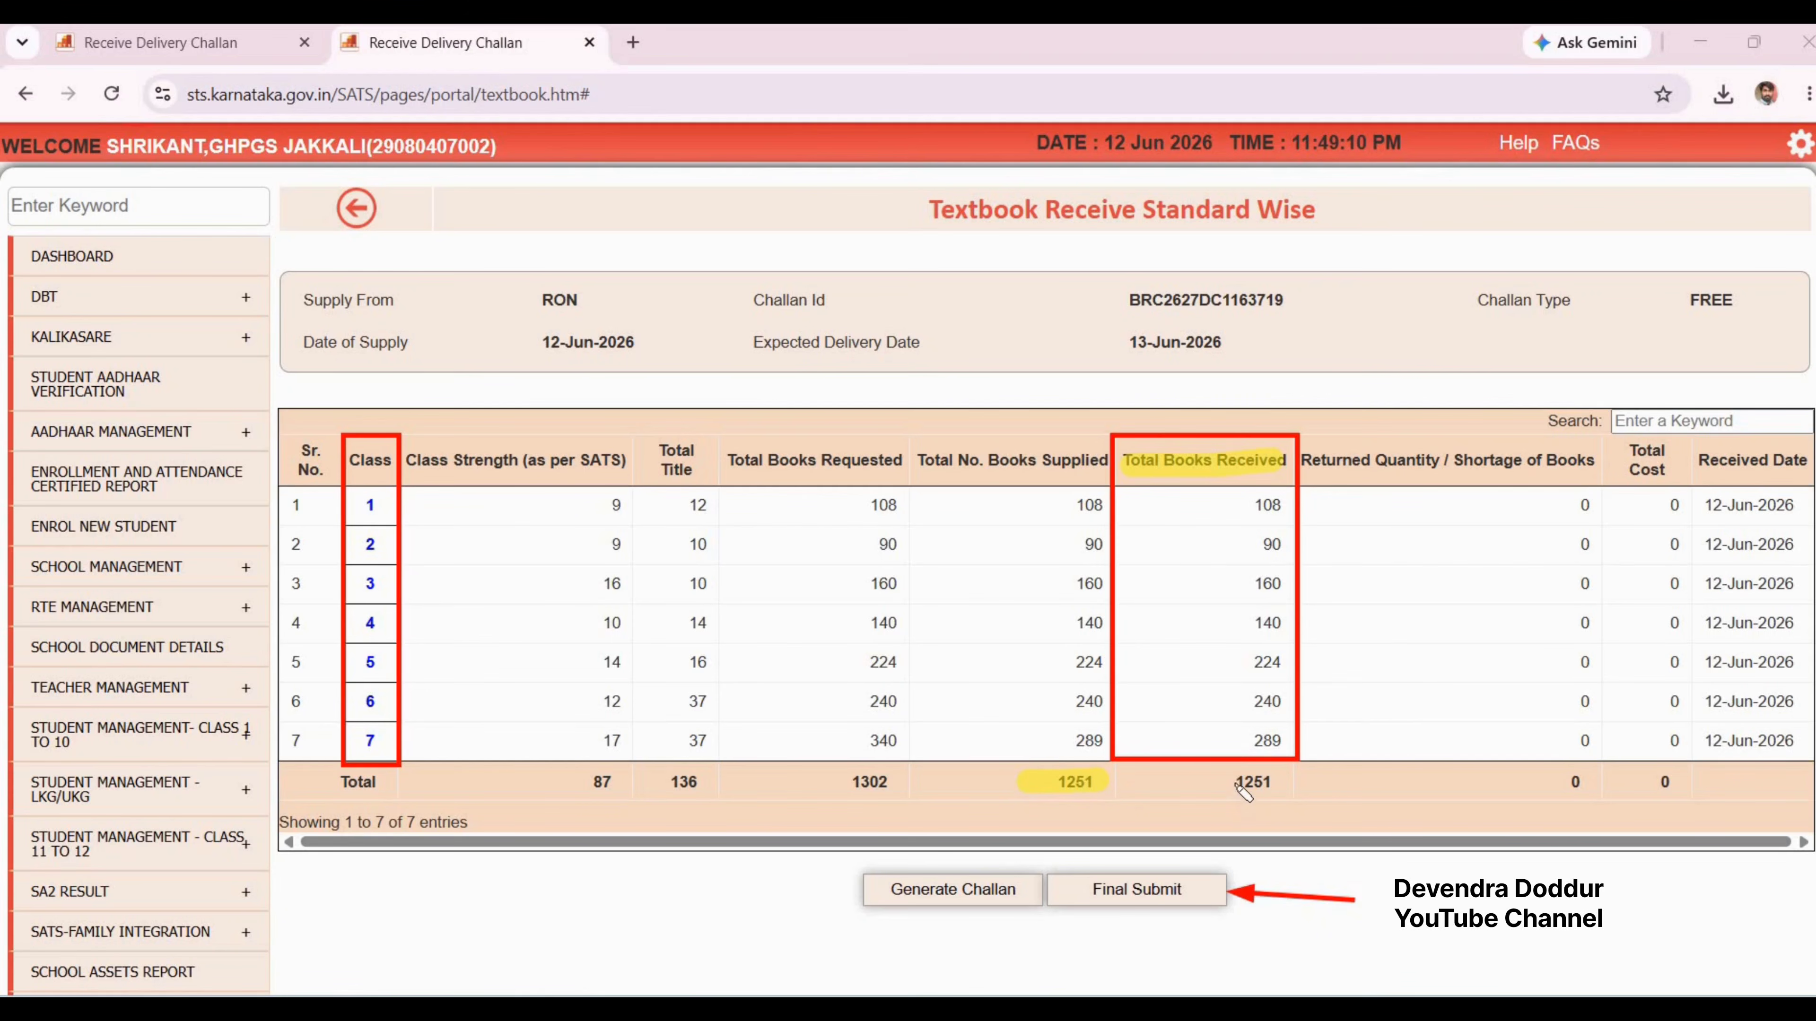
{"action": "left_click_drag", "start_coordinate": [1215, 781], "coordinate": [1272, 783]}
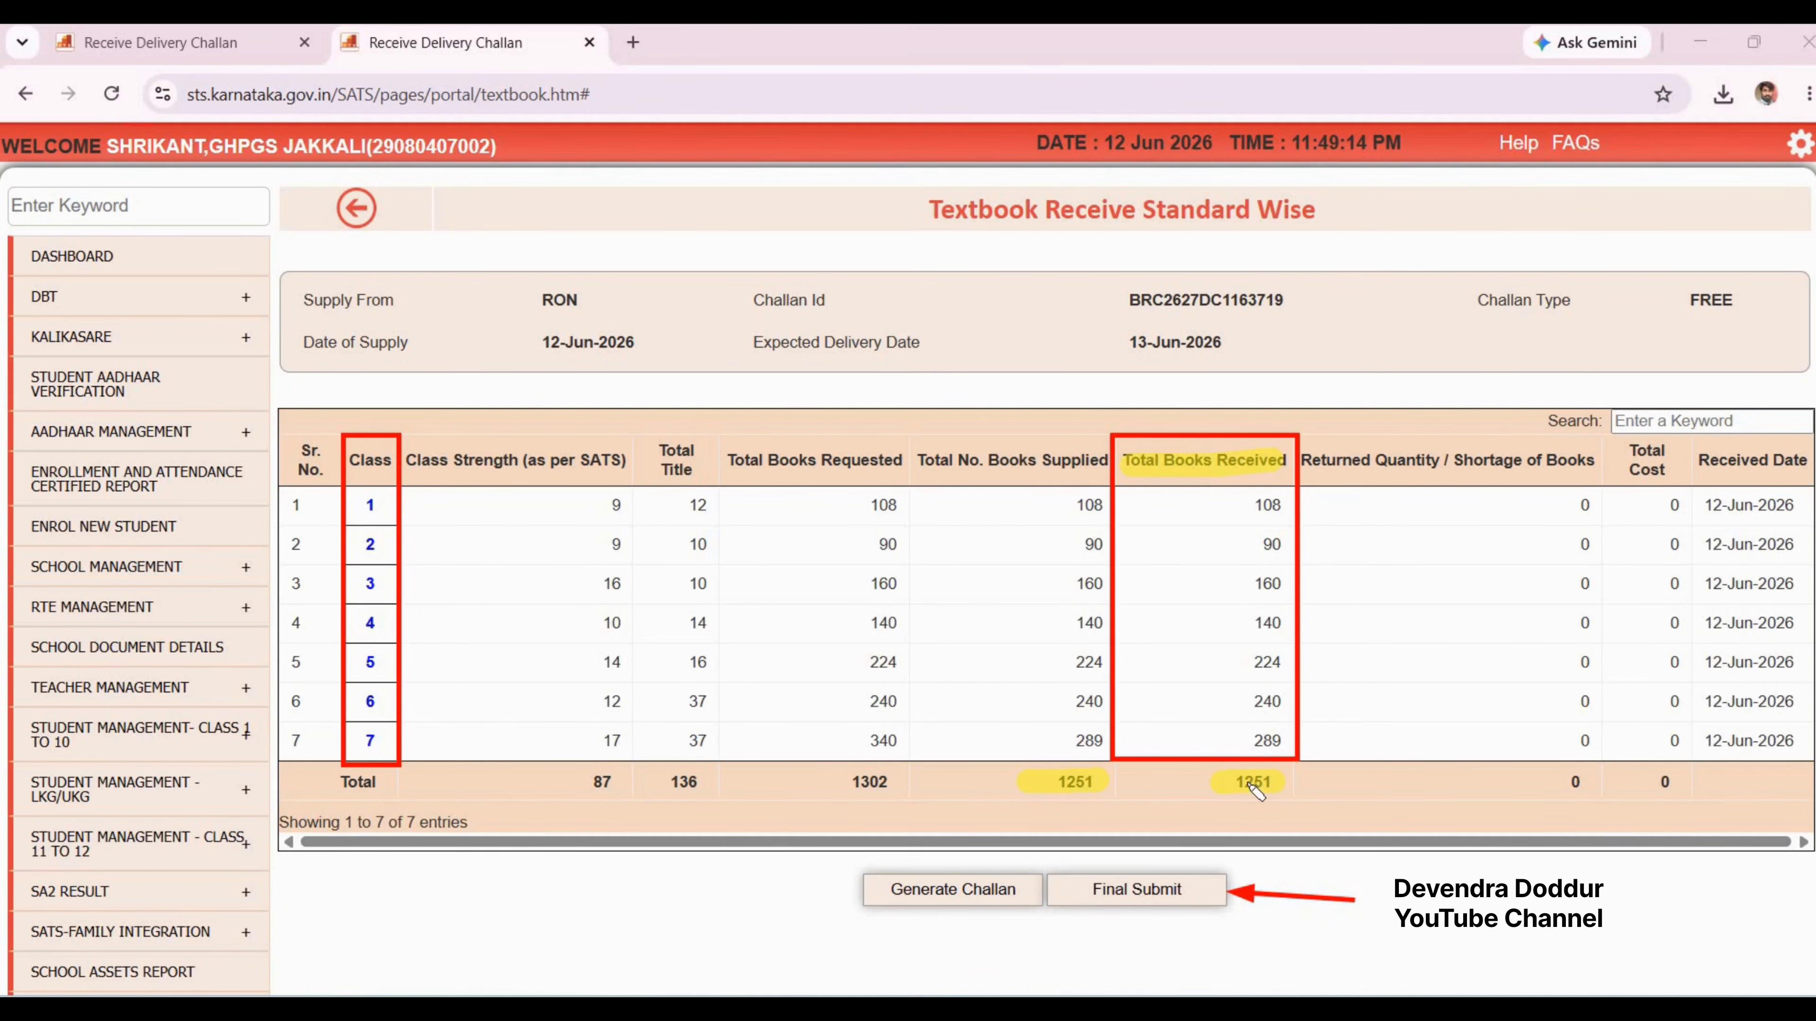
{"action": "left_click_drag", "start_coordinate": [1094, 895], "coordinate": [1180, 890]}
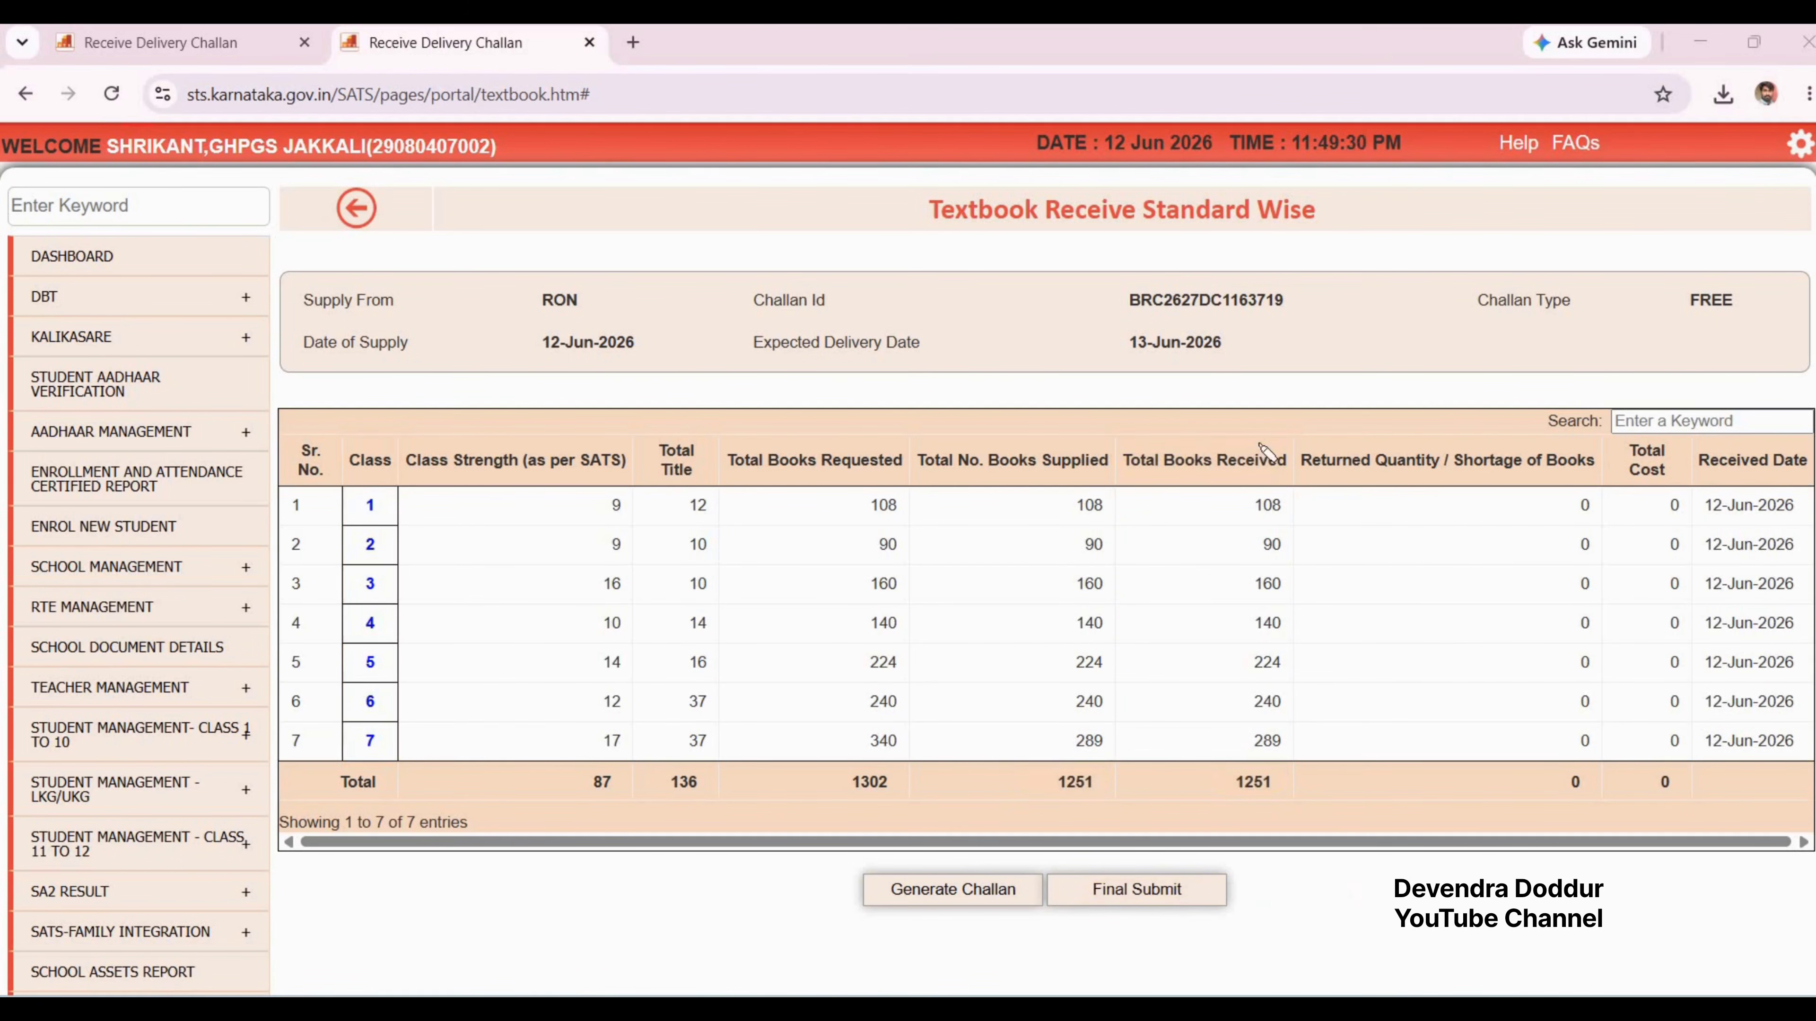
{"action": "left_click_drag", "start_coordinate": [1260, 442], "coordinate": [1263, 726]}
Step: Make the final submission of the challan receipt for all seven classes and dismiss the resulting message
{"action": "left_click_drag", "start_coordinate": [1079, 893], "coordinate": [1187, 886]}
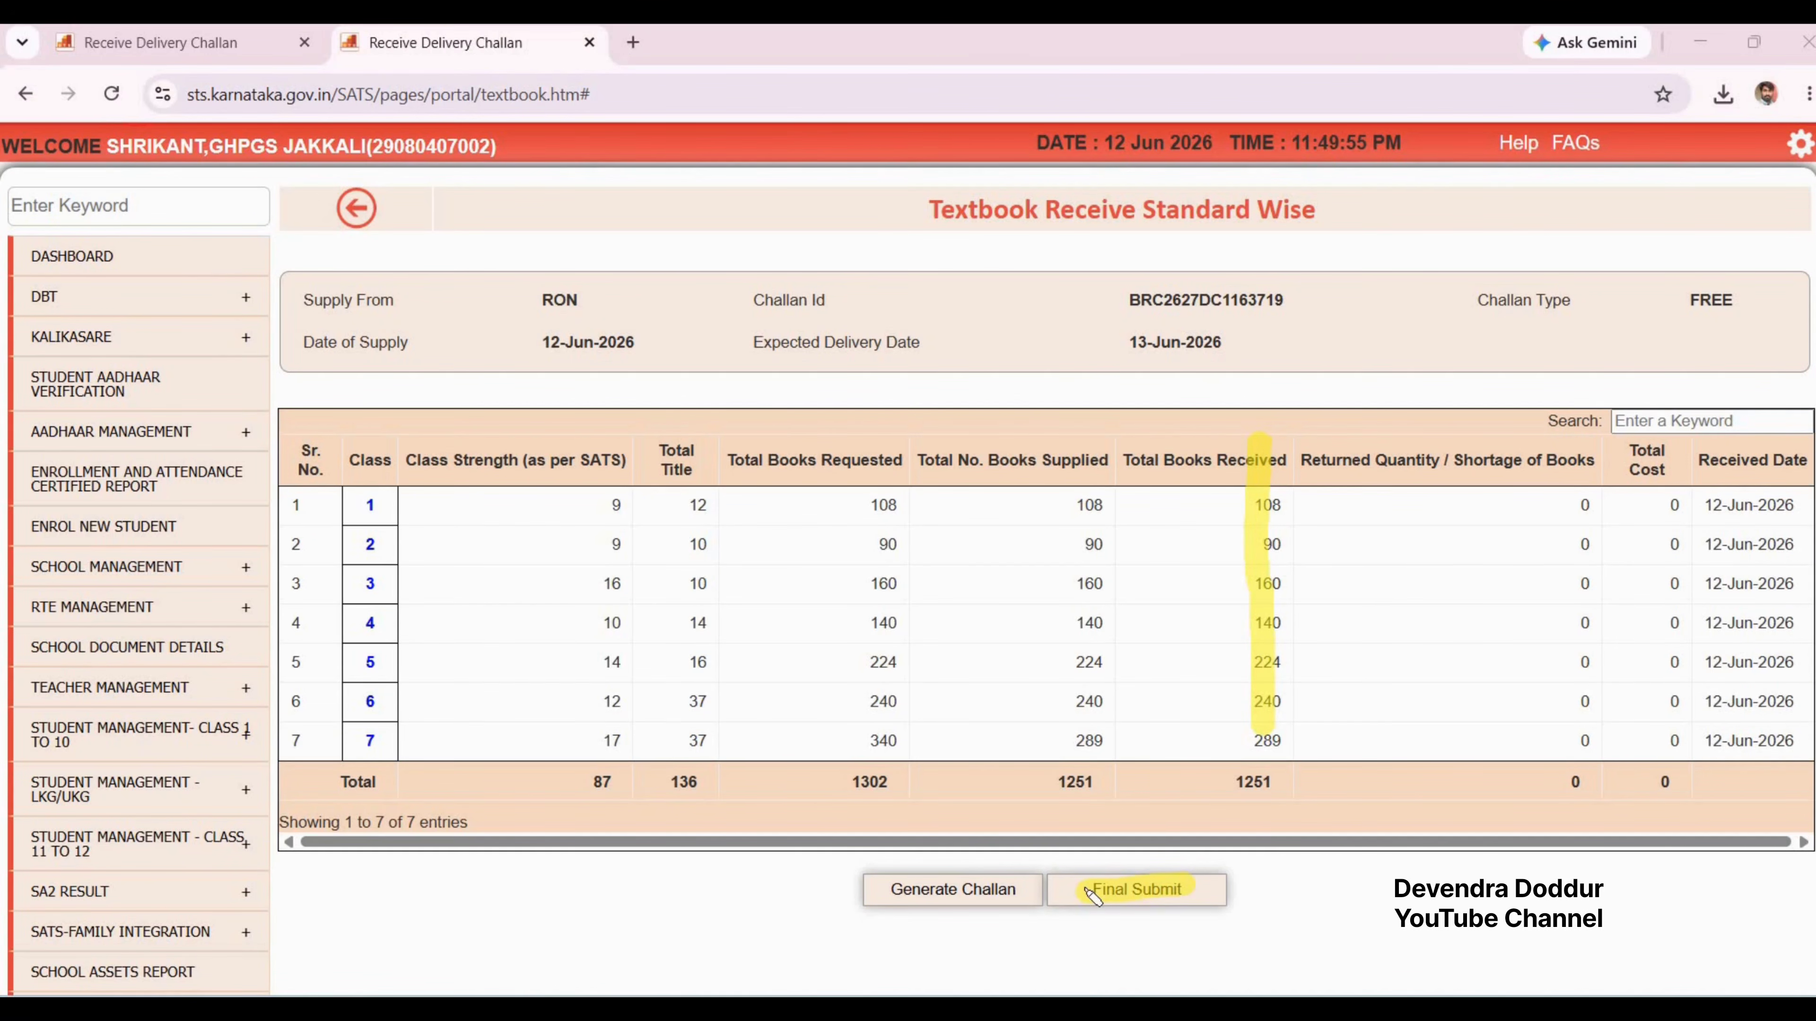
{"action": "left_click", "coordinate": [1187, 891]}
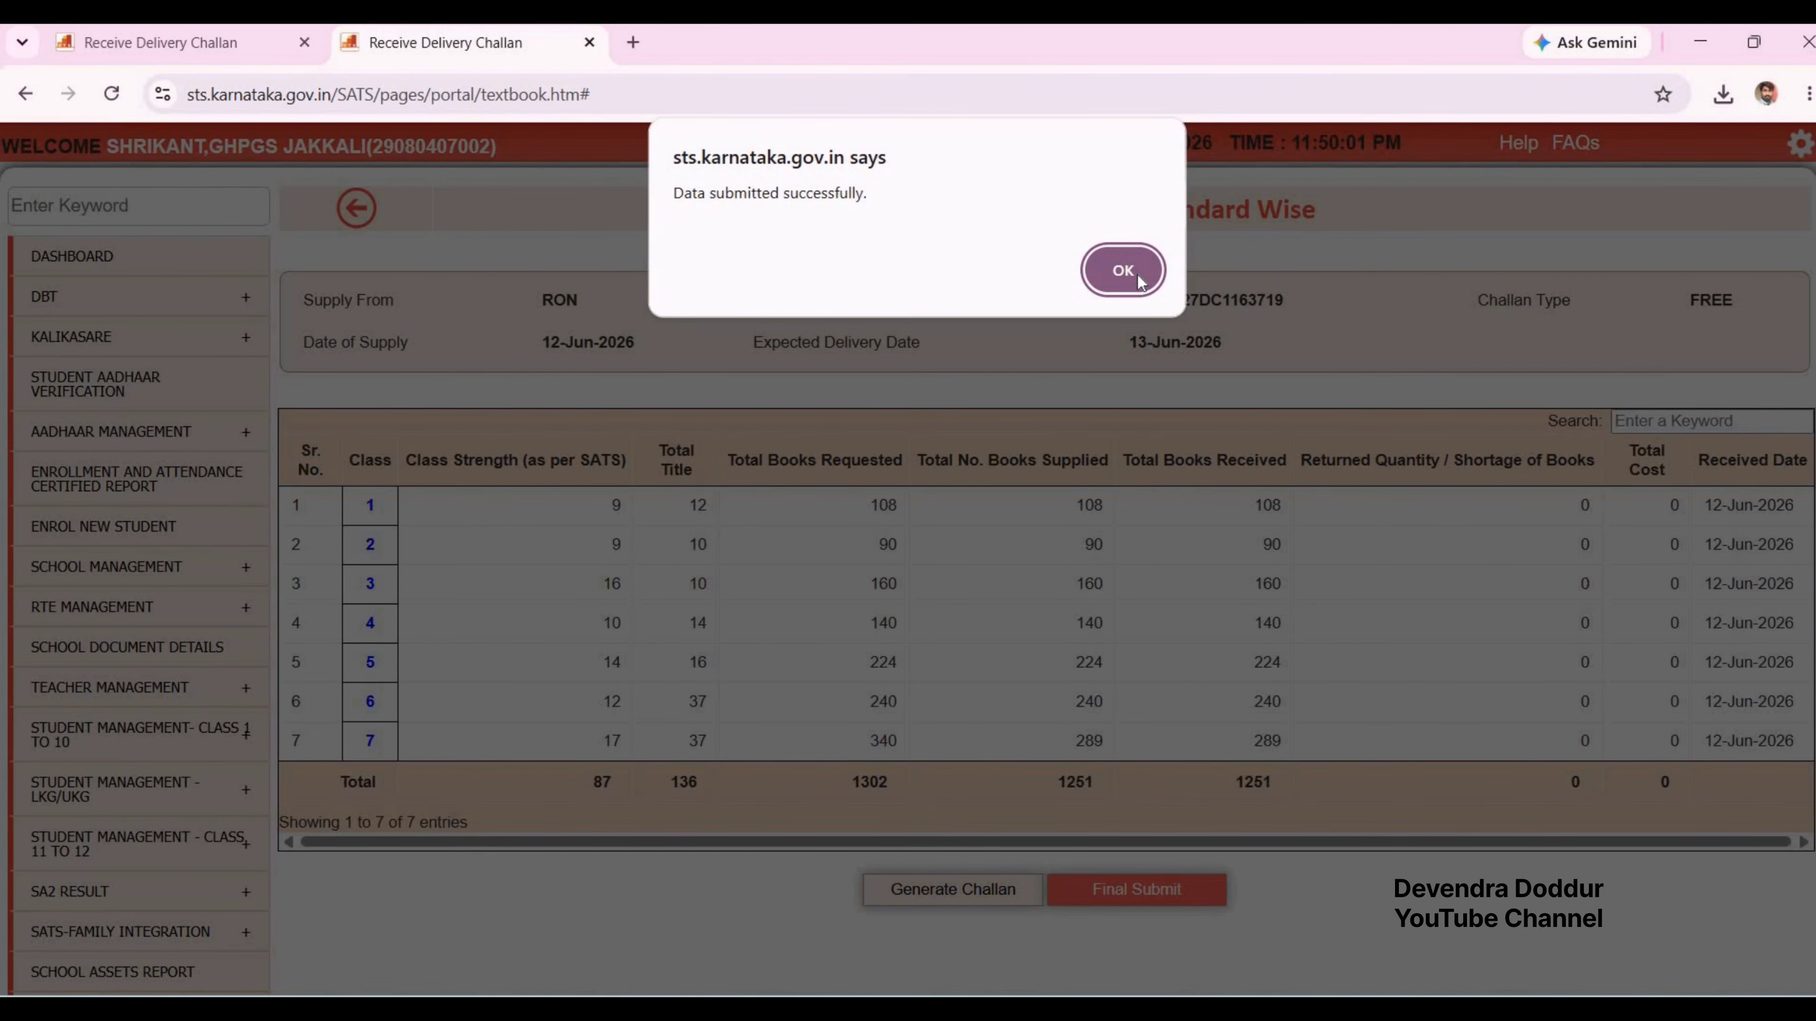
{"action": "left_click", "coordinate": [1123, 271]}
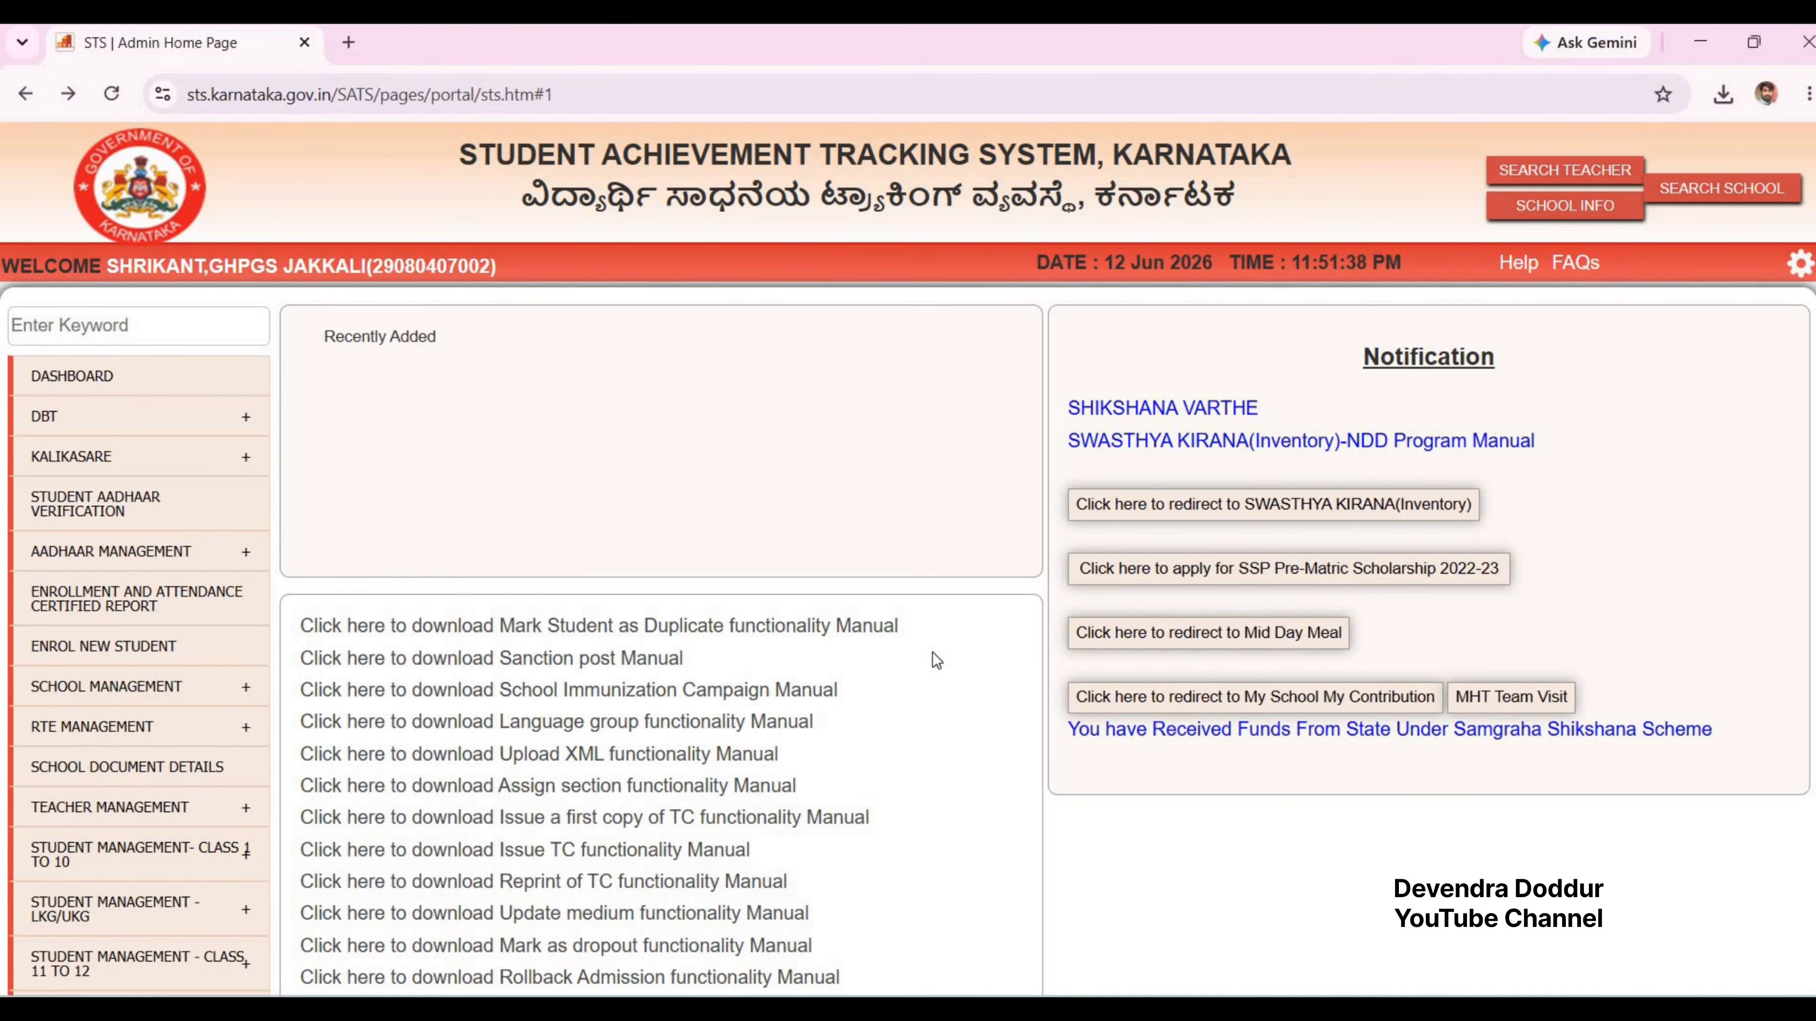
Step: Open the Textbook Distribution to Student page from the textbook management section
{"action": "scroll", "coordinate": [178, 178], "scroll_direction": "down", "scroll_amount": 8}
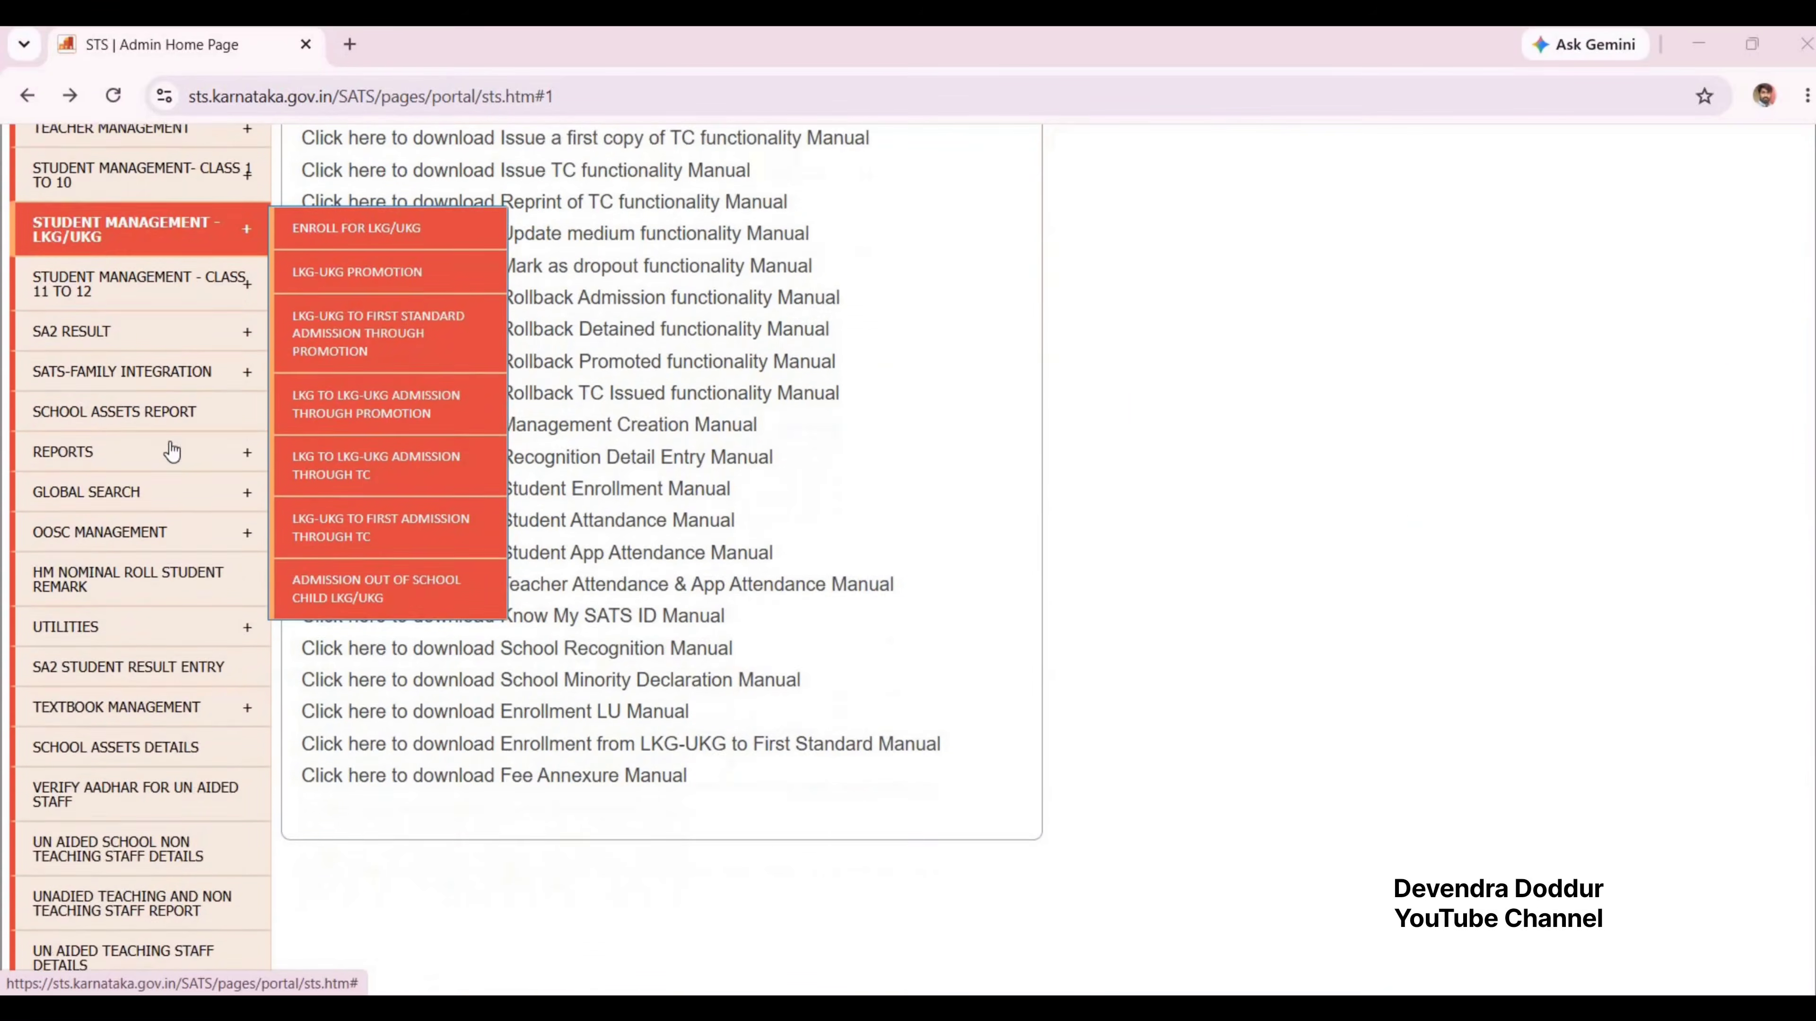
{"action": "mouse_move", "coordinate": [172, 678]}
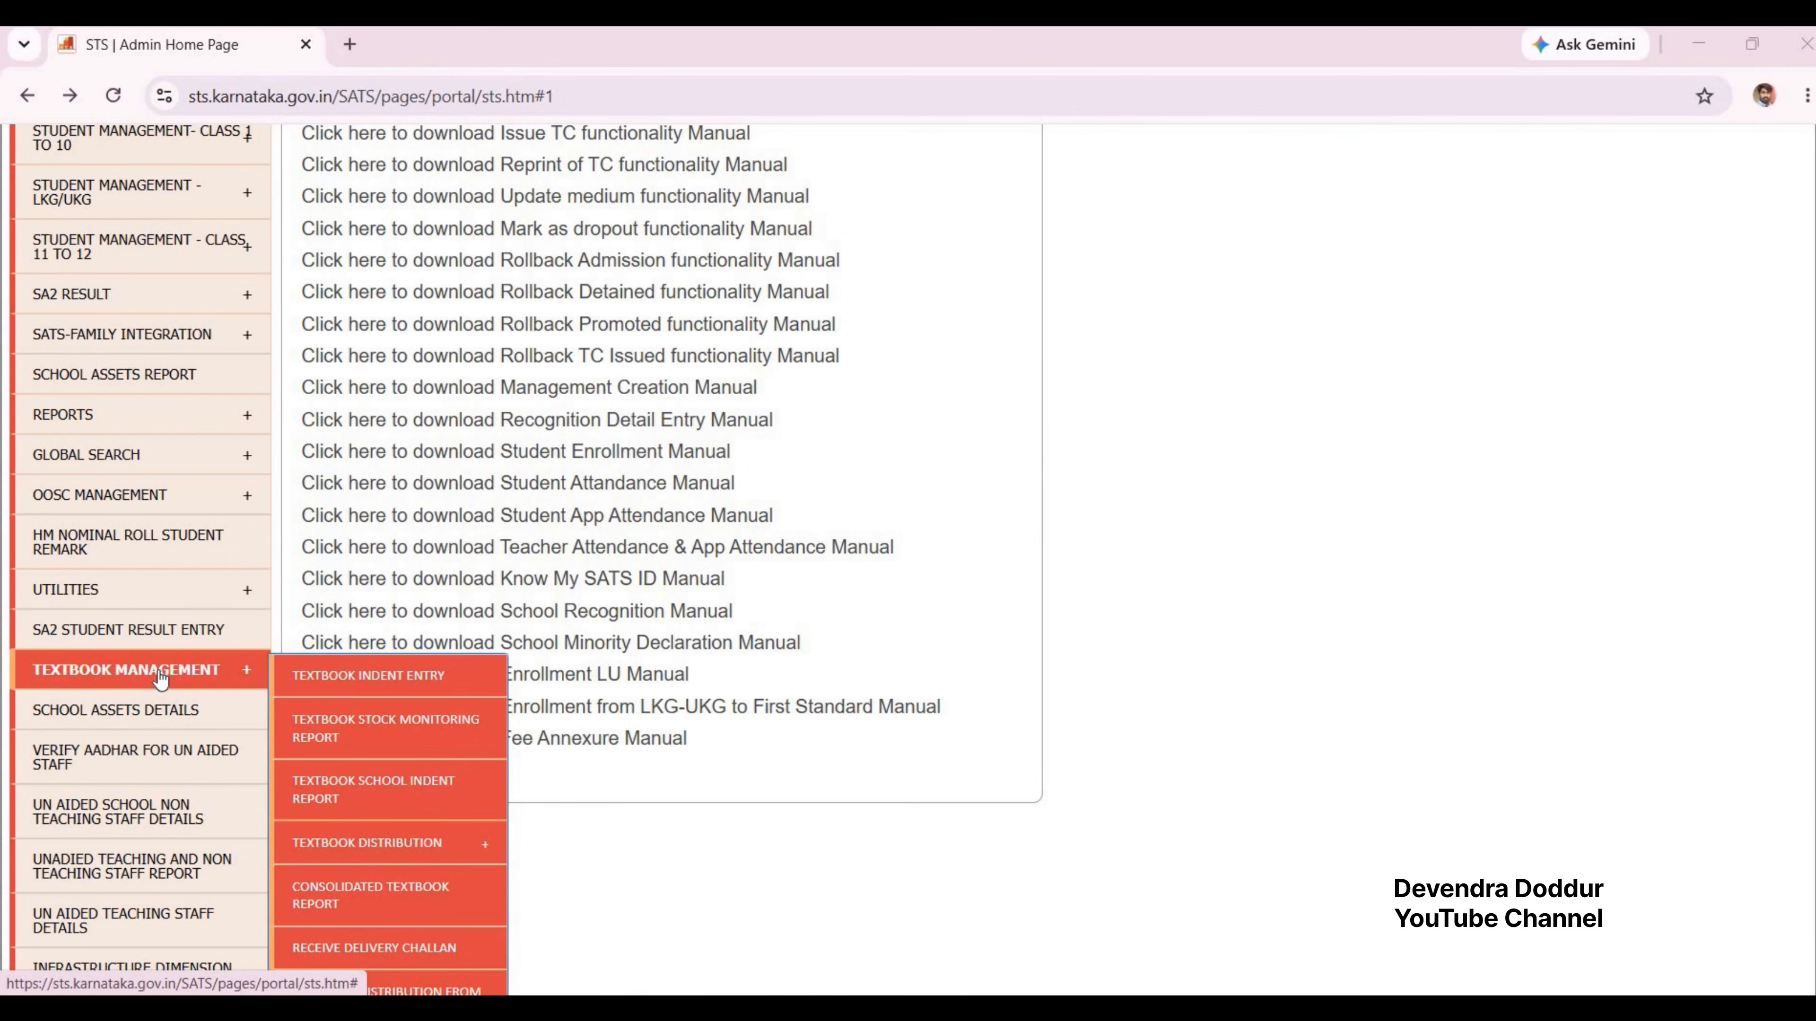
{"action": "scroll", "coordinate": [376, 717], "scroll_direction": "down", "scroll_amount": 2}
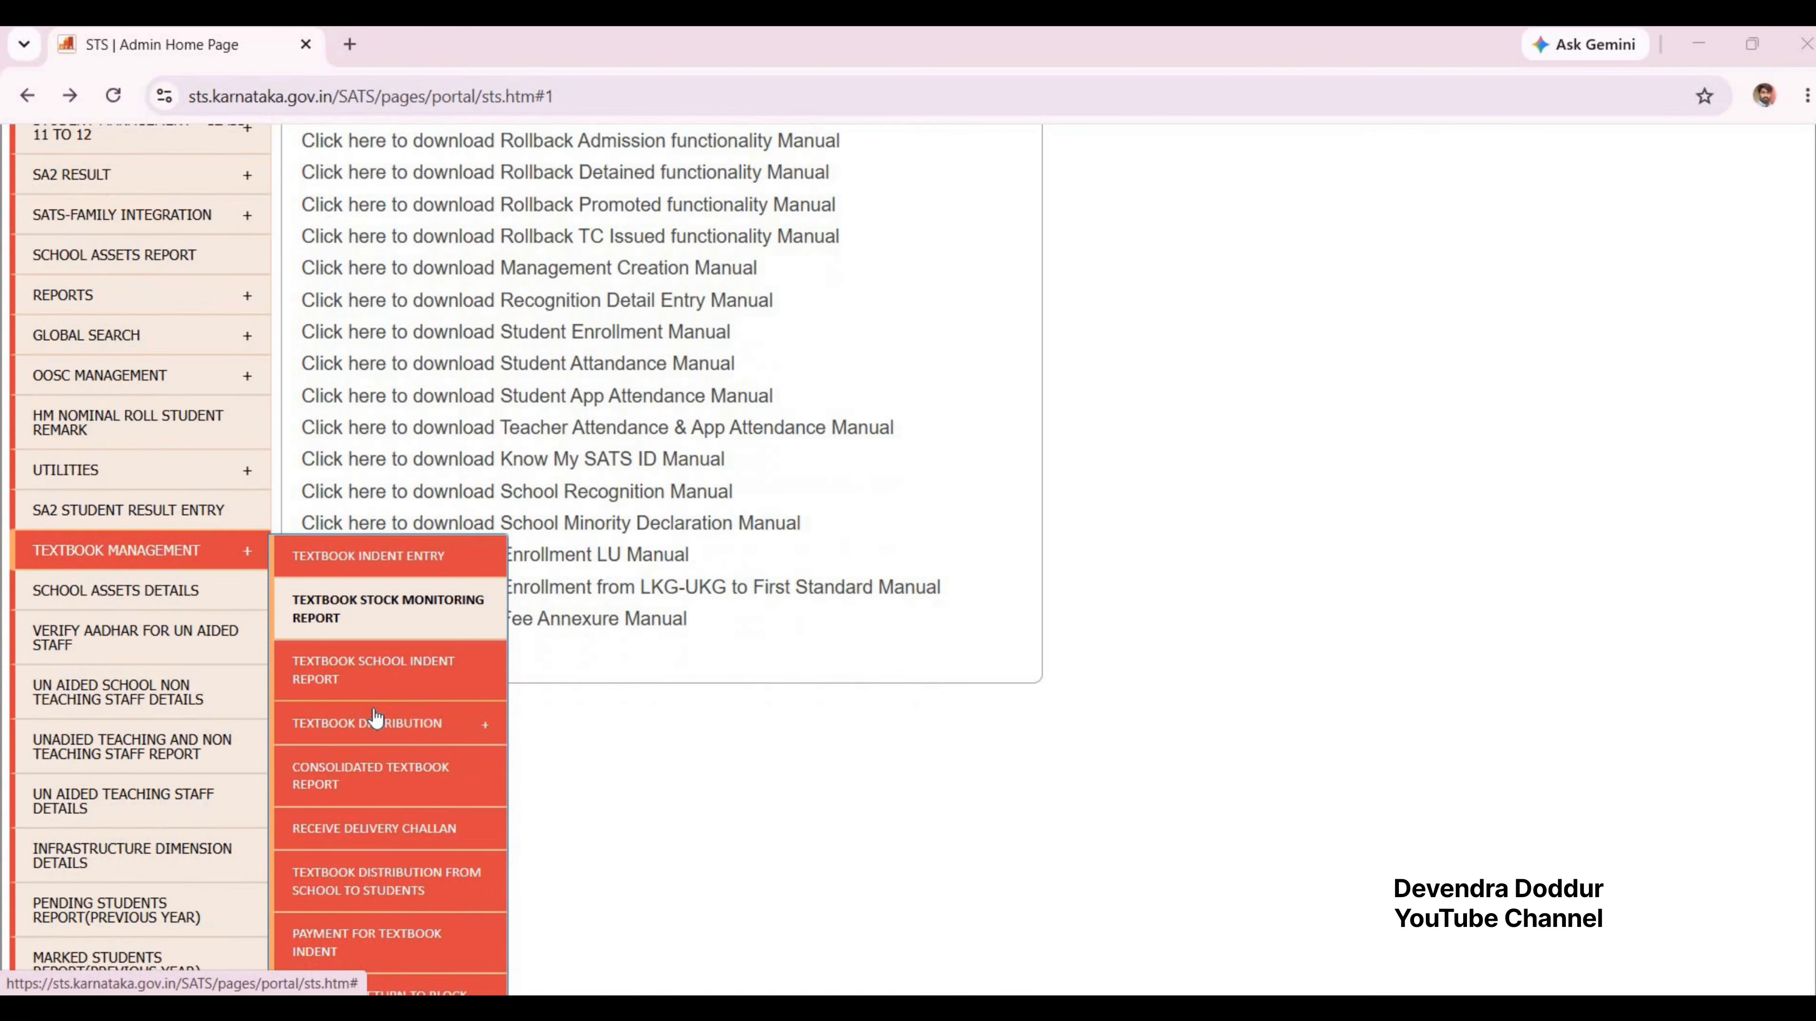
{"action": "scroll", "coordinate": [376, 717], "scroll_direction": "down", "scroll_amount": 2}
{"action": "mouse_move", "coordinate": [434, 615]}
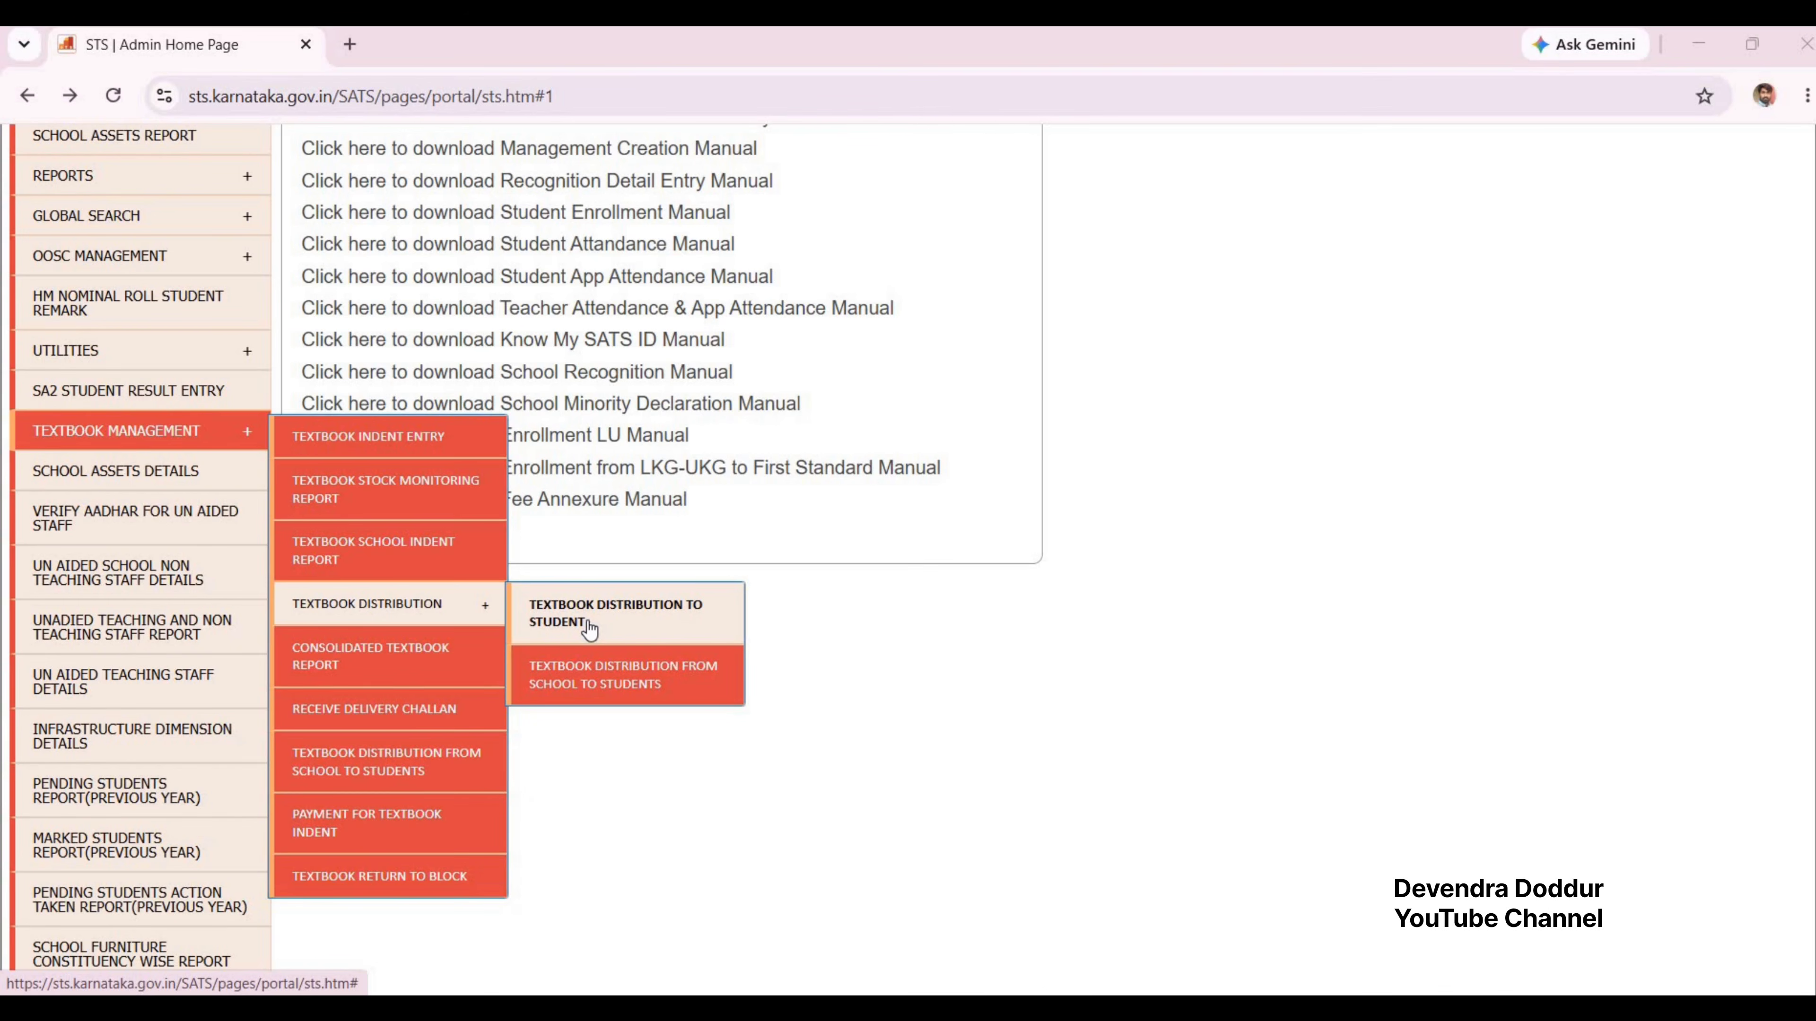
{"action": "left_click", "coordinate": [627, 627]}
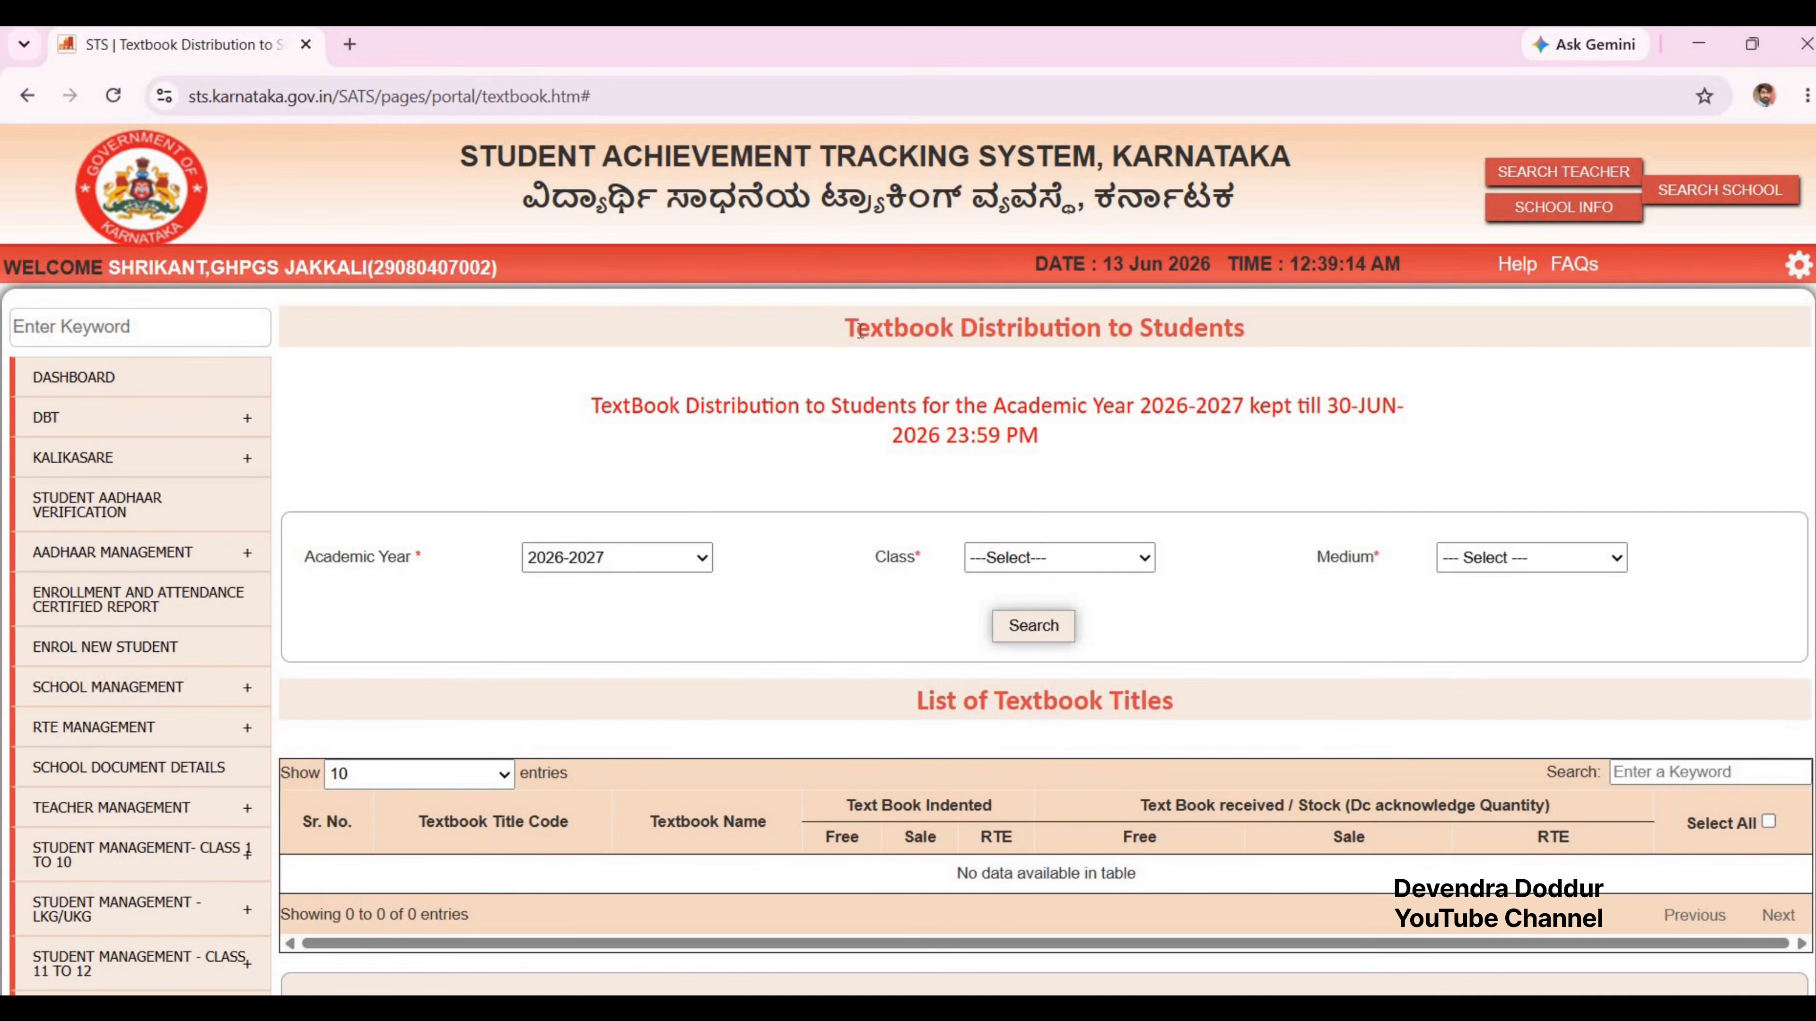
{"action": "left_click_drag", "start_coordinate": [845, 329], "coordinate": [1188, 356]}
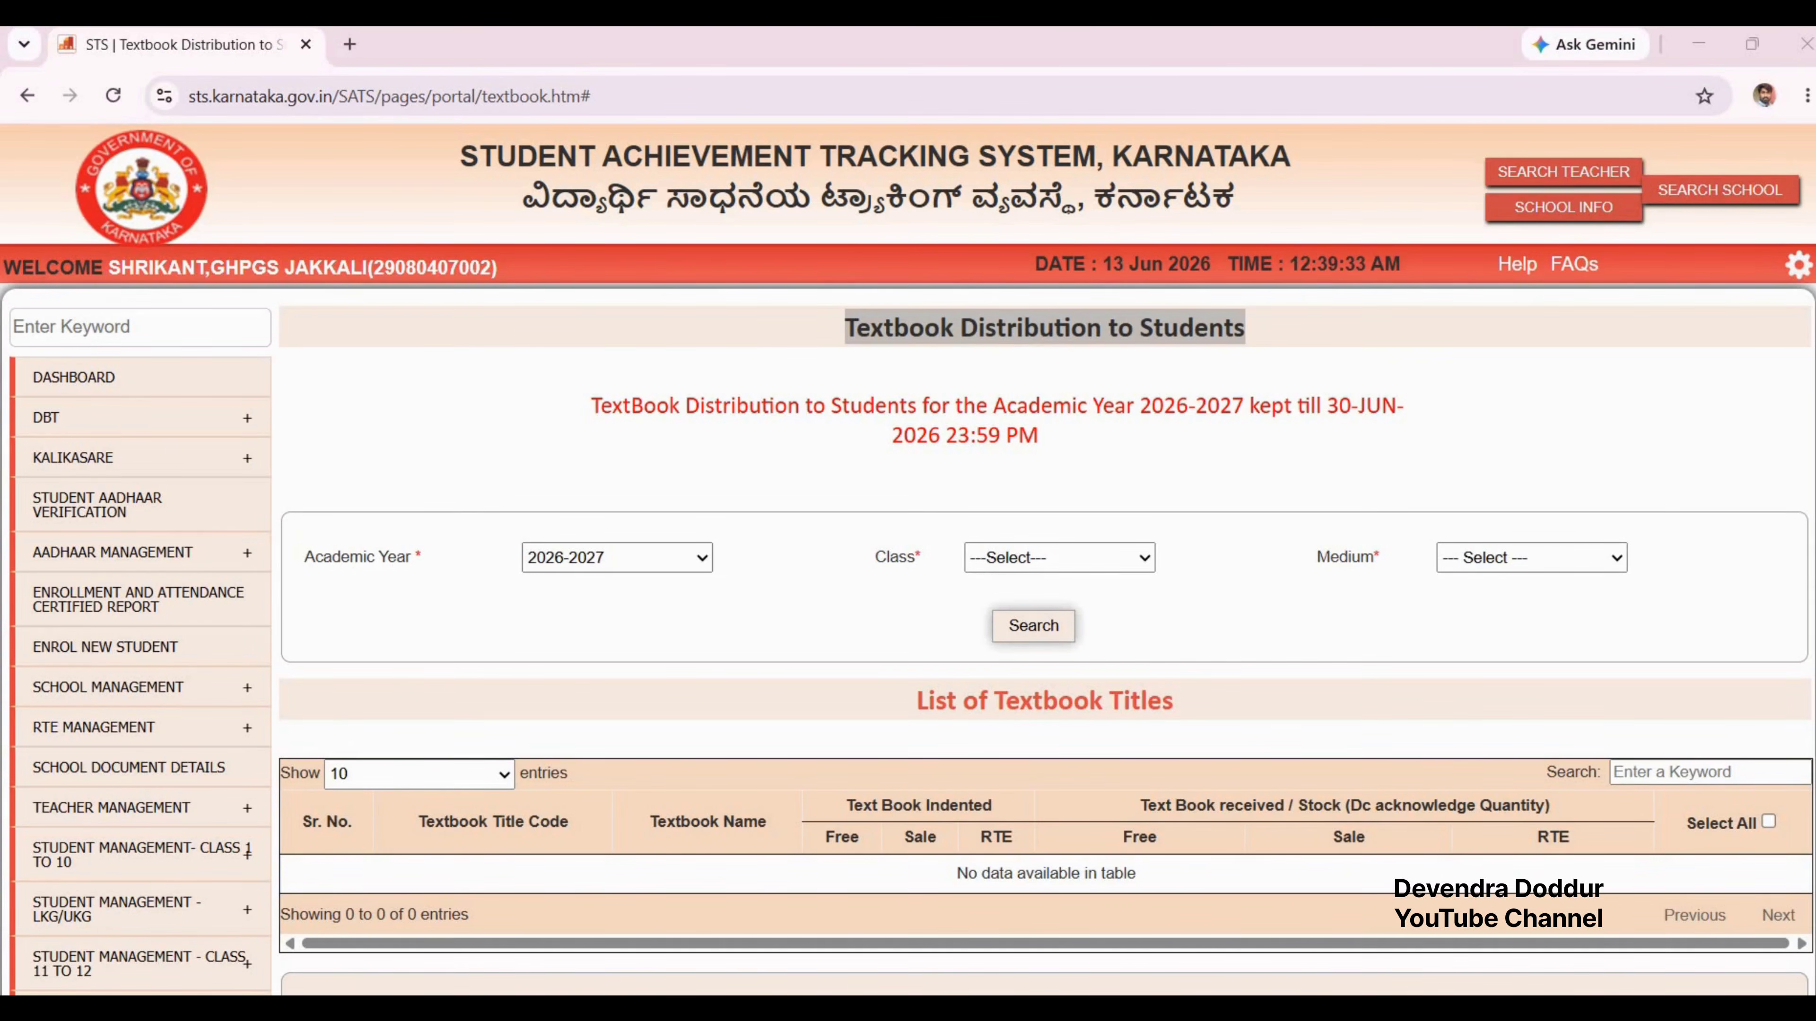
Step: Search the textbook titles for academic year 2026-2027, class 1 and Kannada medium
{"action": "left_click_drag", "start_coordinate": [296, 556], "coordinate": [403, 564]}
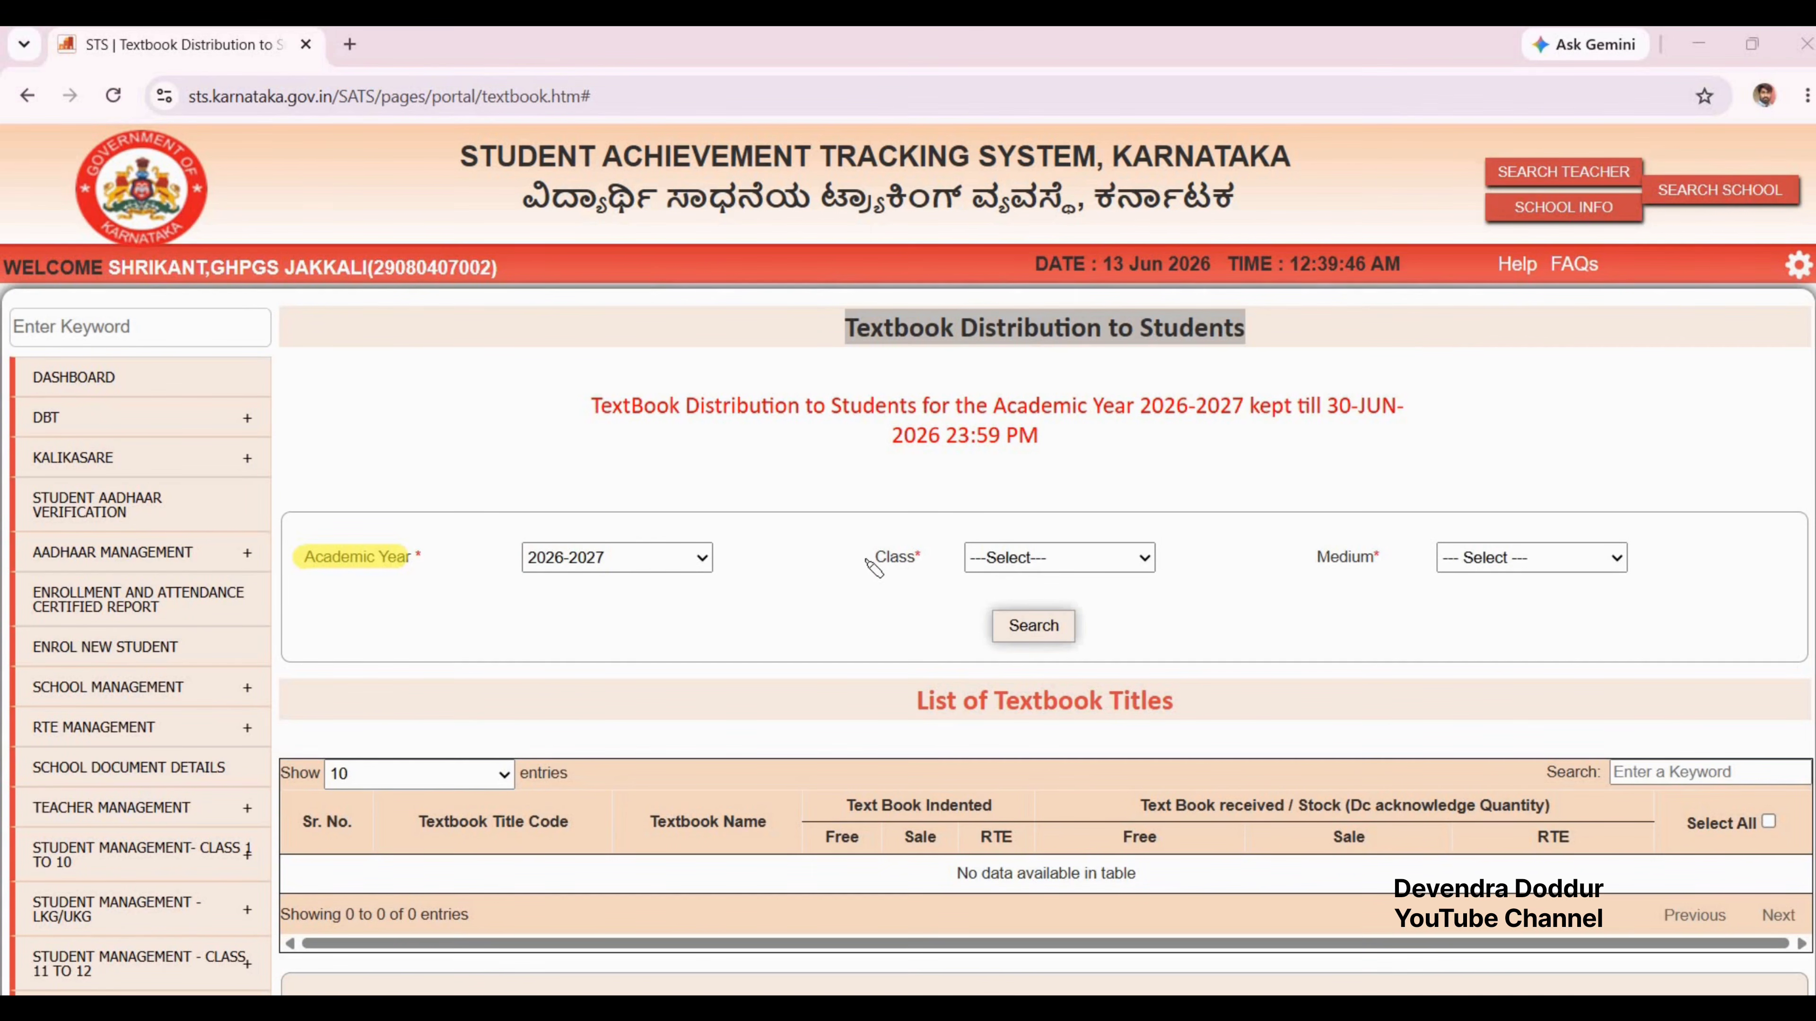
{"action": "left_click_drag", "start_coordinate": [874, 559], "coordinate": [886, 558]}
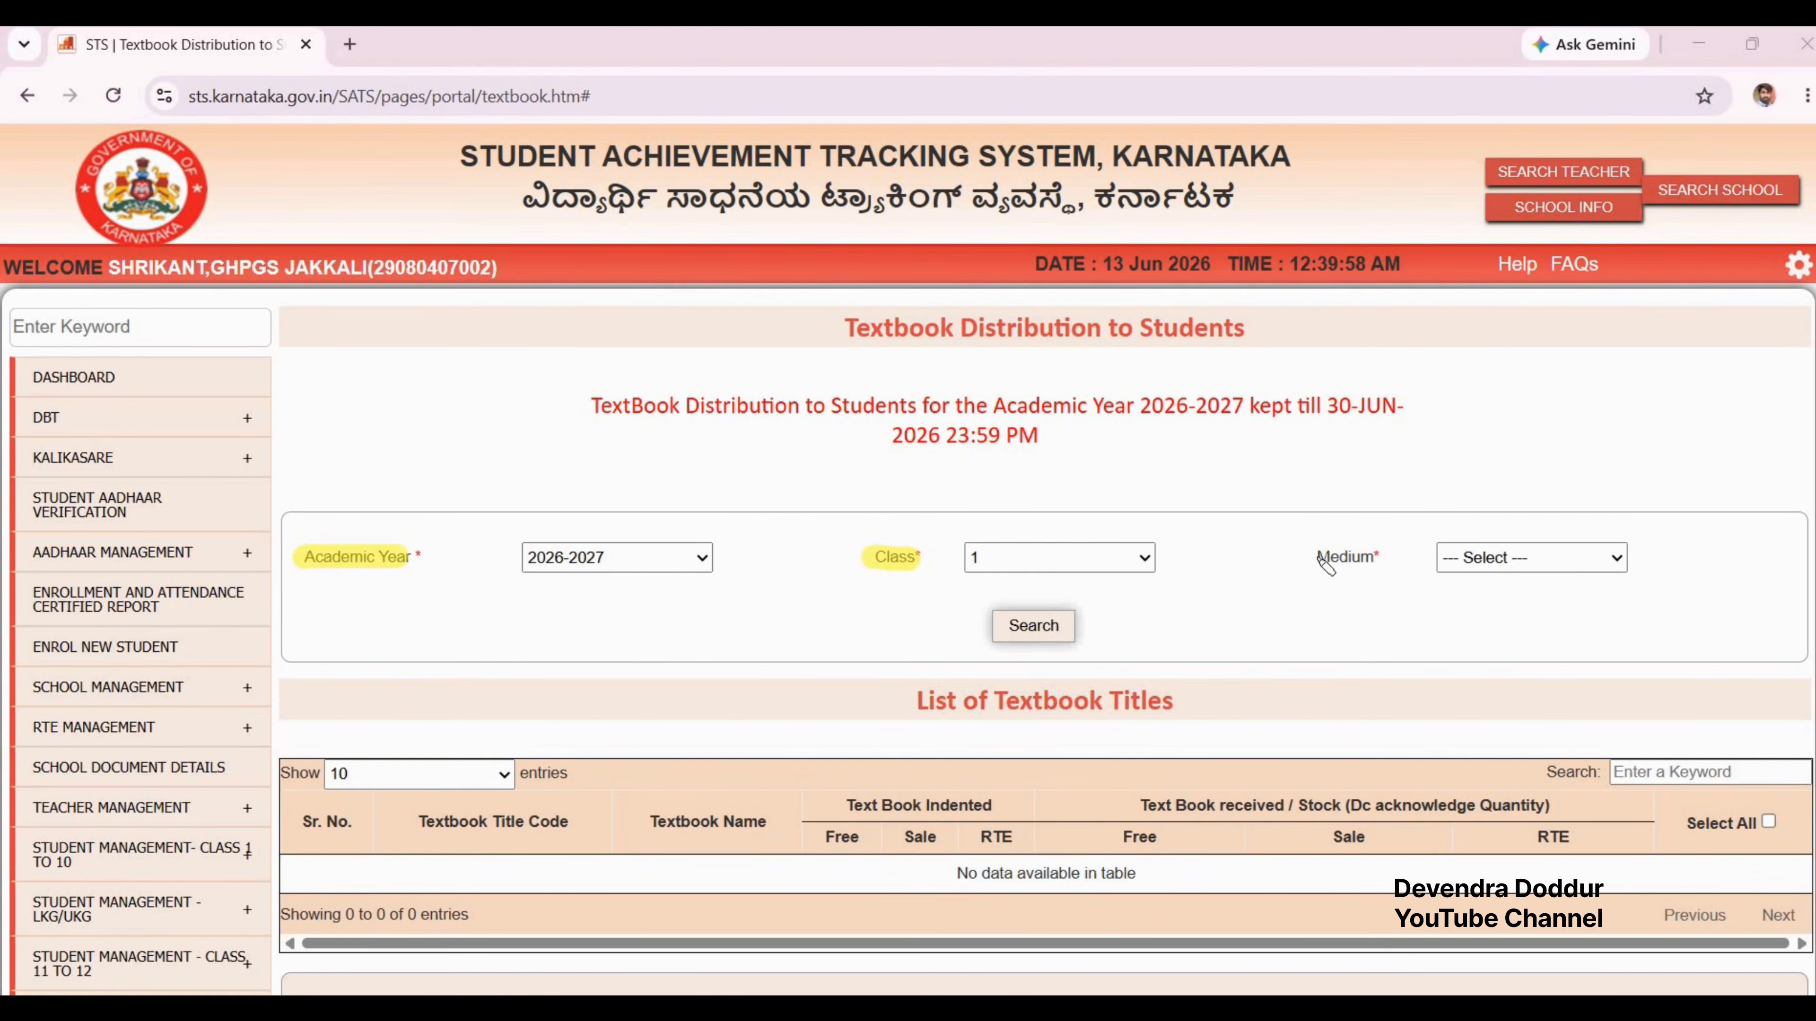
{"action": "left_click_drag", "start_coordinate": [1312, 558], "coordinate": [1383, 558]}
{"action": "left_click", "coordinate": [1501, 557]}
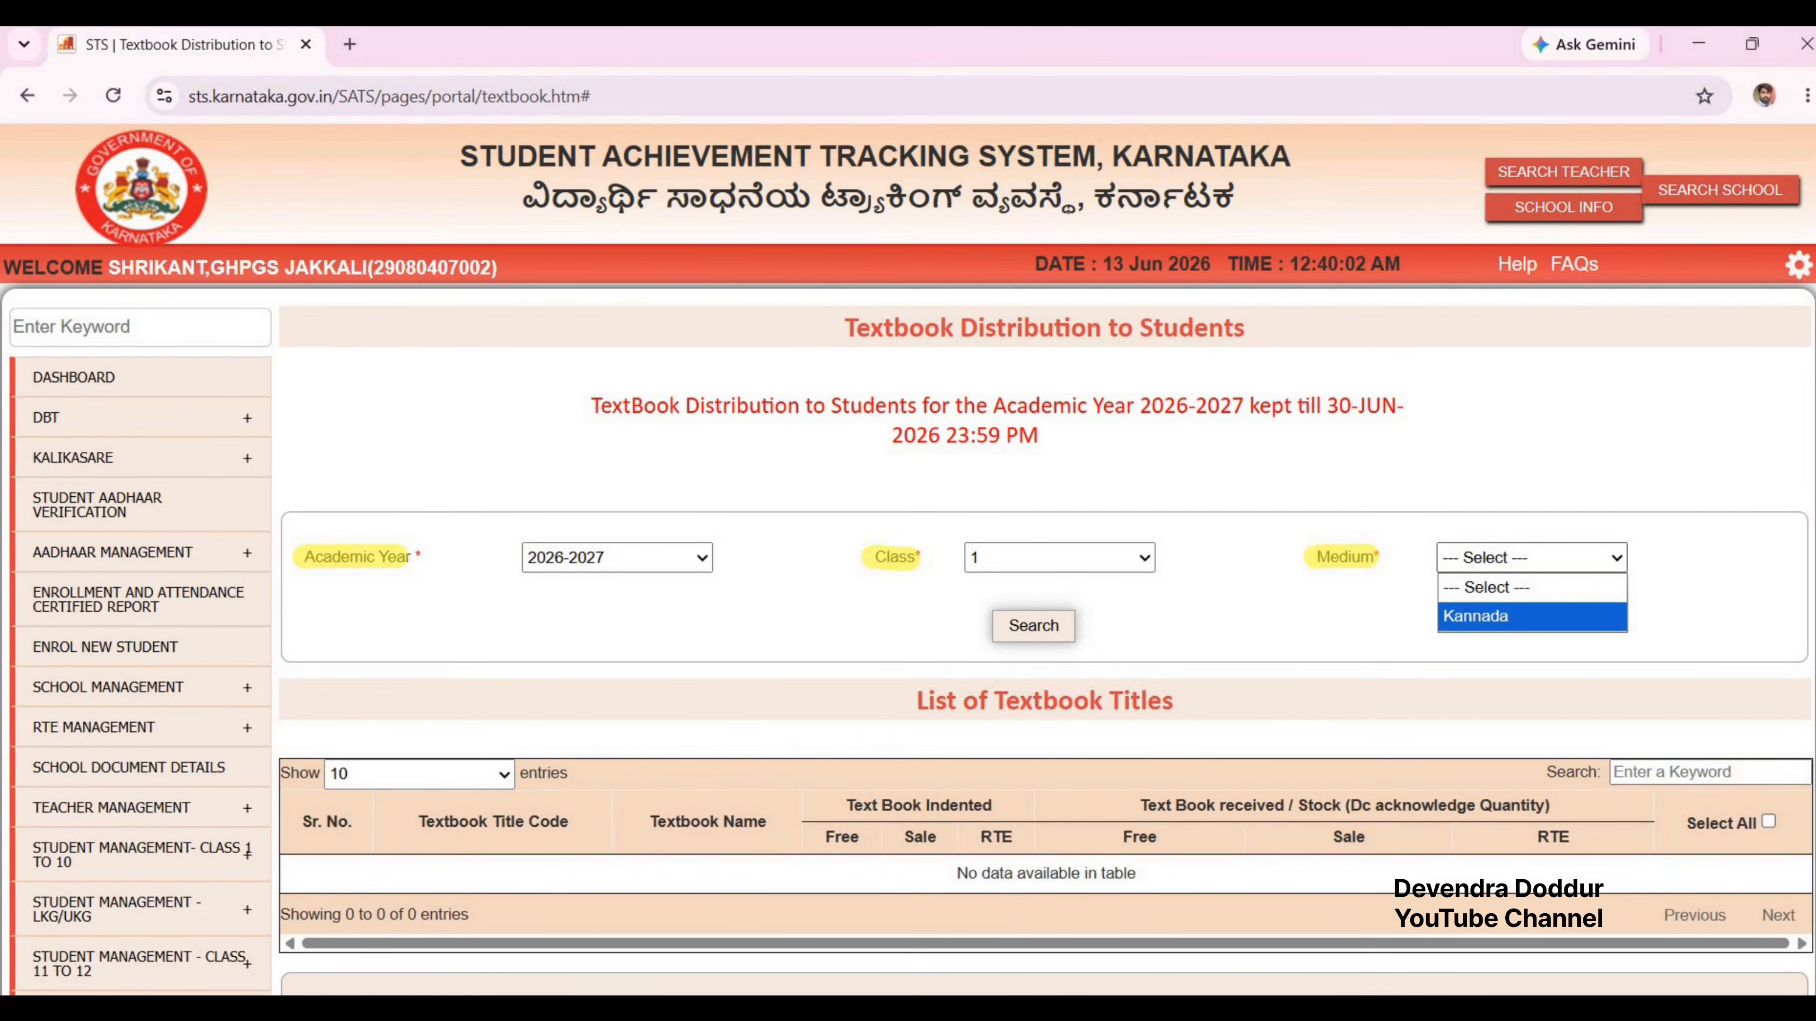
{"action": "left_click", "coordinate": [1502, 615]}
{"action": "left_click_drag", "start_coordinate": [1224, 638], "coordinate": [1082, 630]}
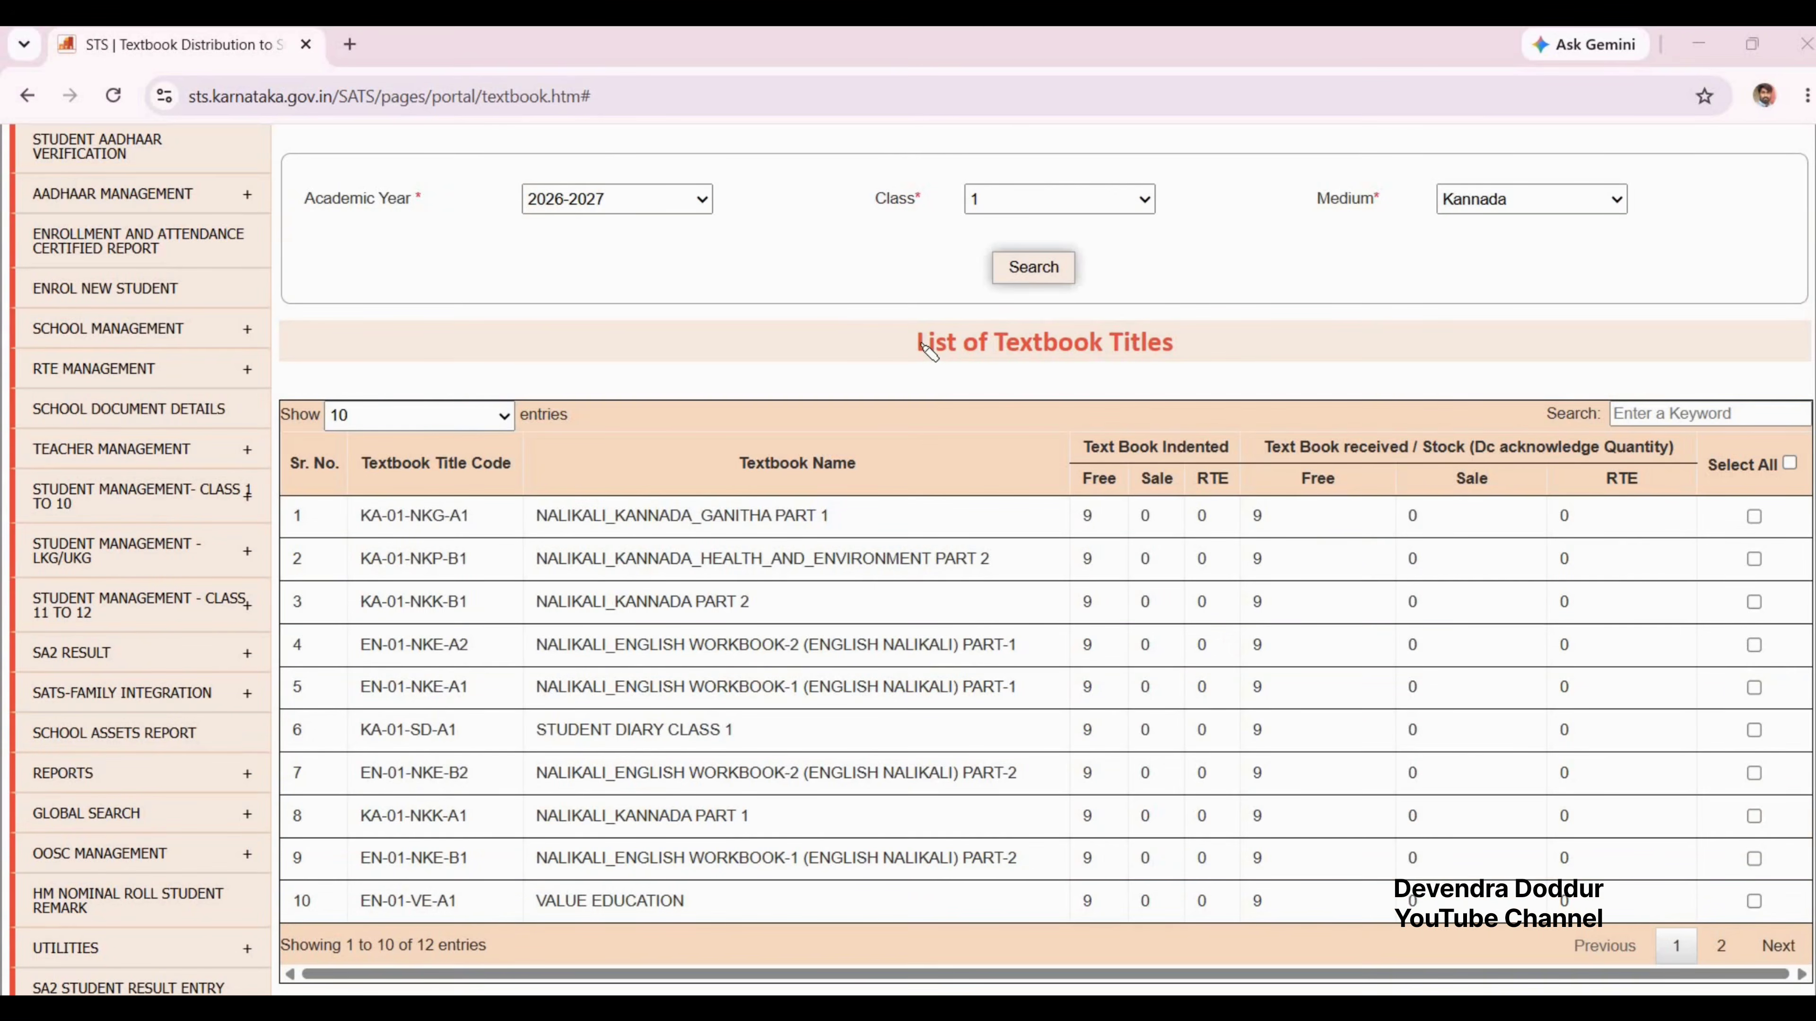
Step: Show ALL entries in the List of Textbook Titles and look through the class 1 textbook names
{"action": "left_click_drag", "start_coordinate": [919, 349], "coordinate": [1184, 348]}
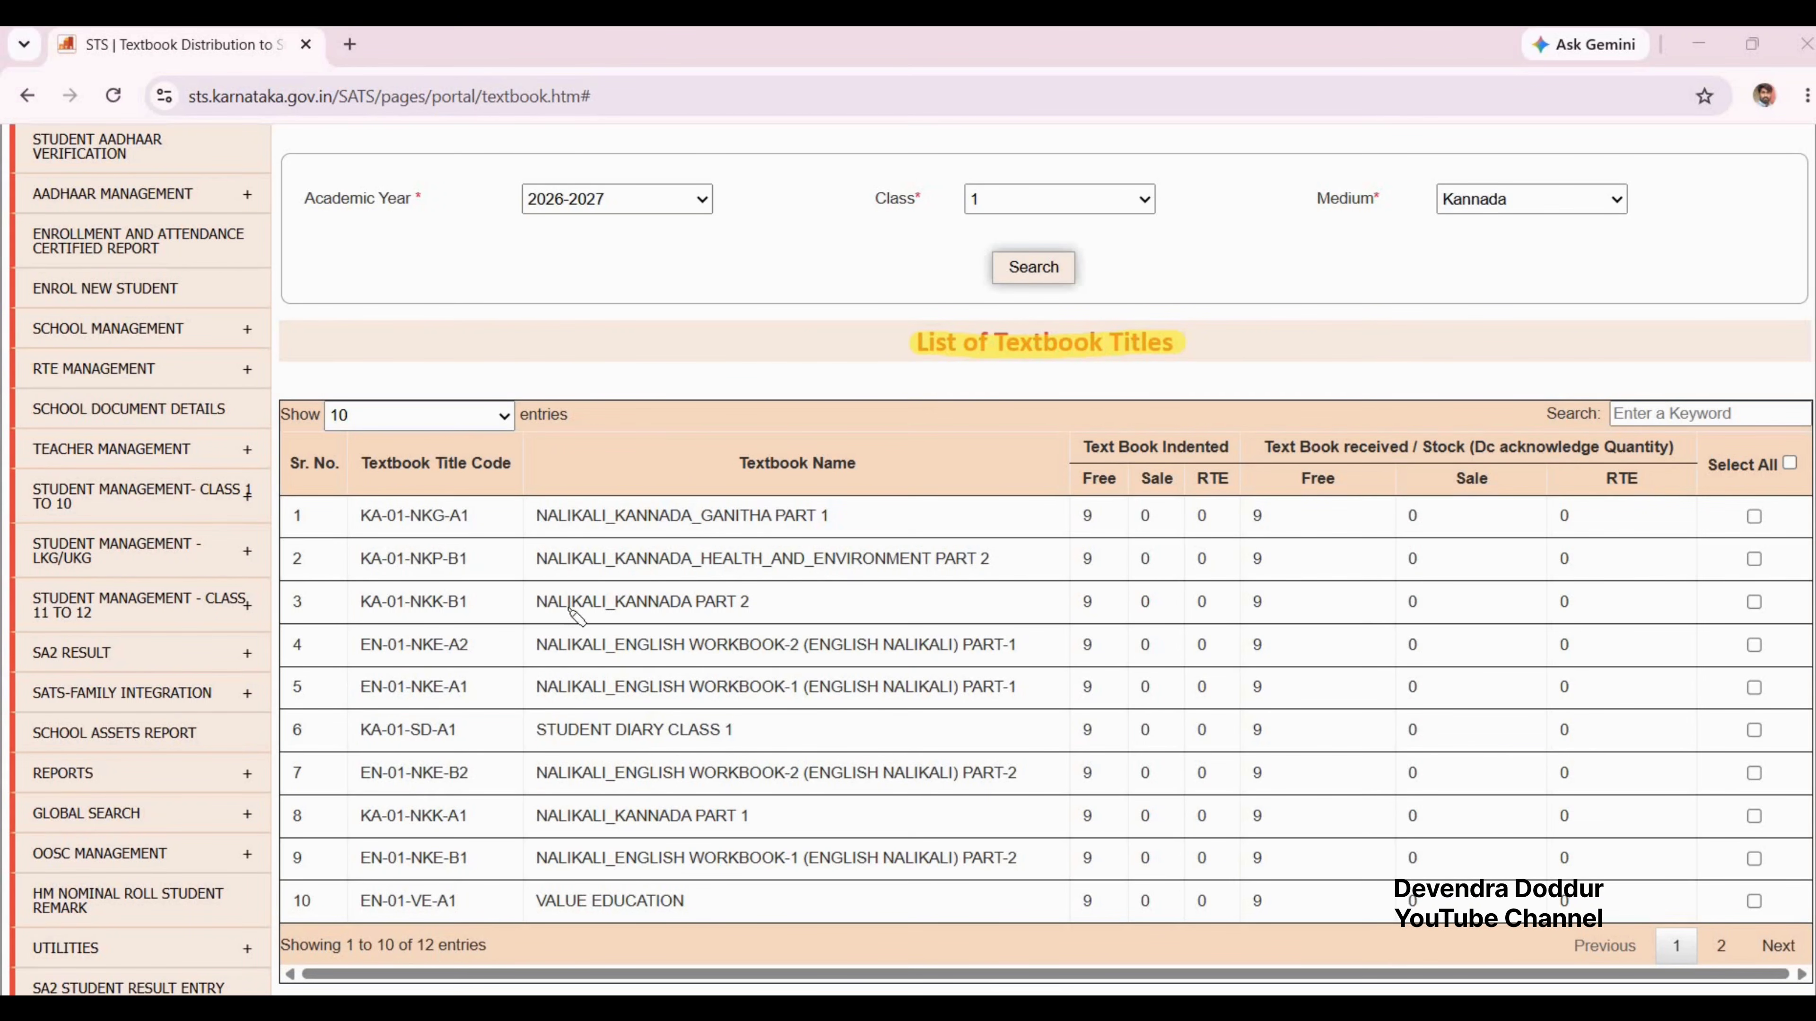
{"action": "left_click_drag", "start_coordinate": [558, 500], "coordinate": [595, 906]}
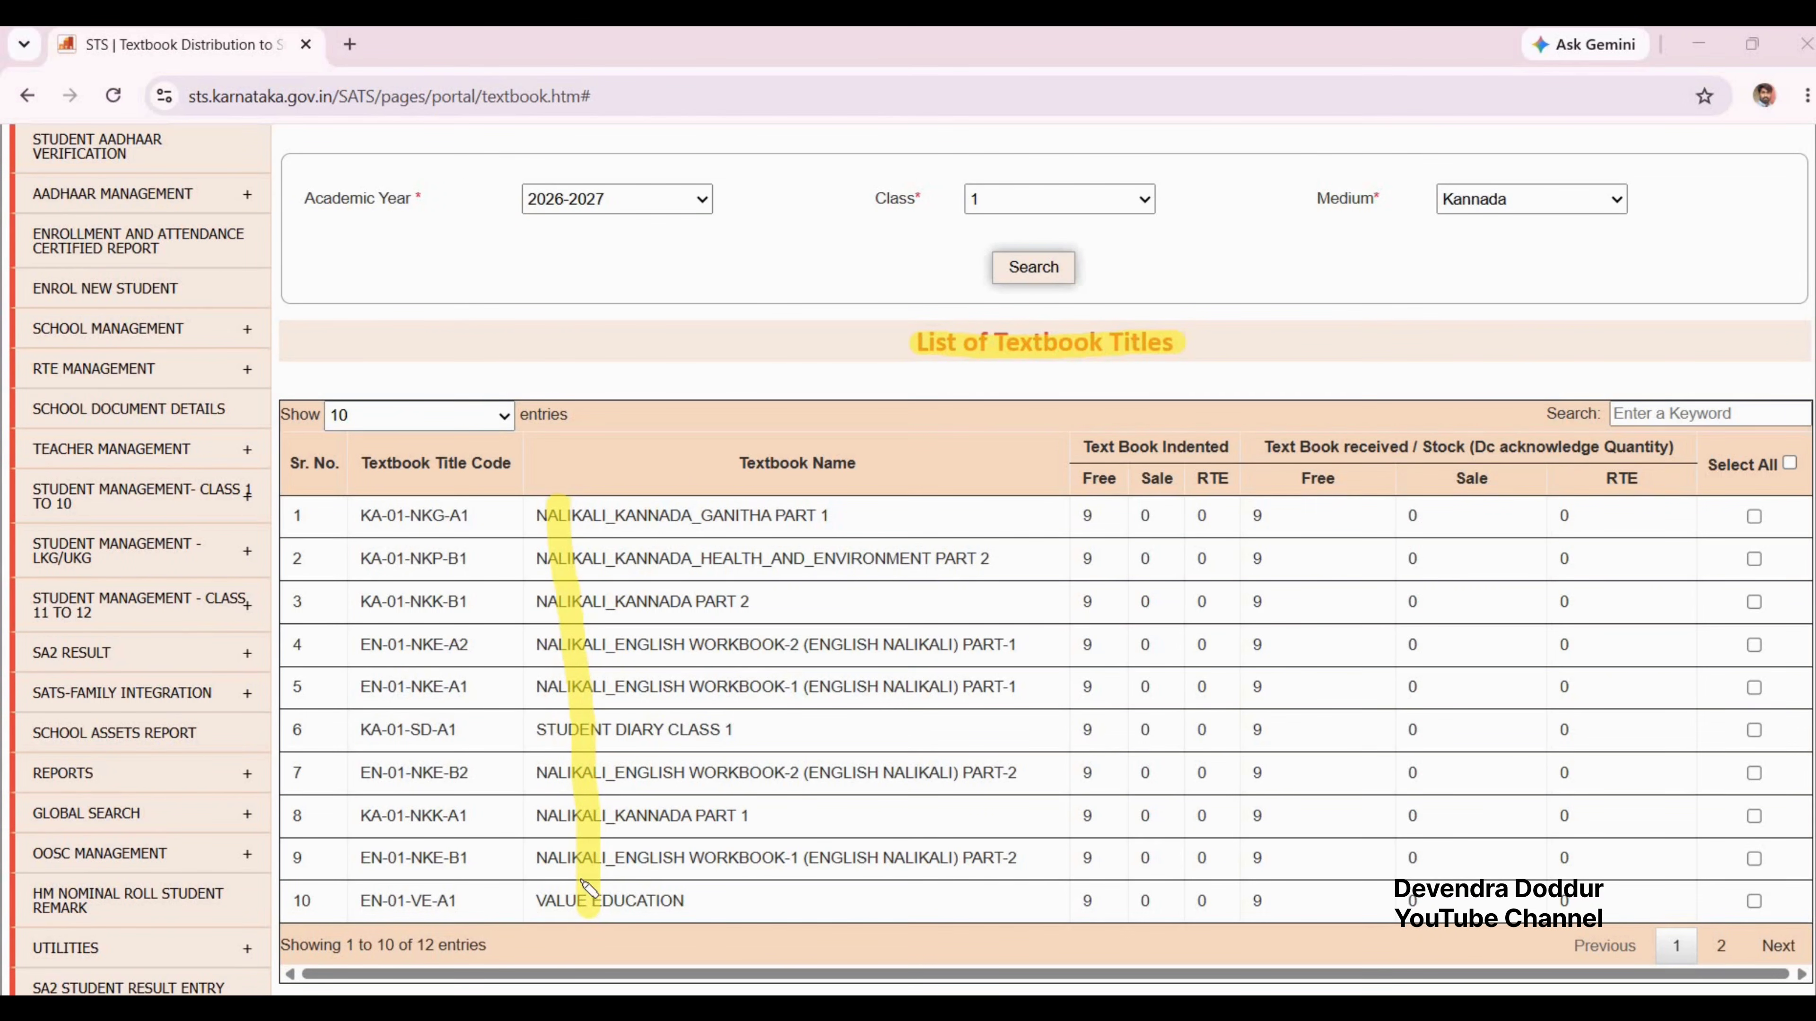
{"action": "left_click_drag", "start_coordinate": [283, 415], "coordinate": [435, 416]}
{"action": "left_click", "coordinate": [429, 415]}
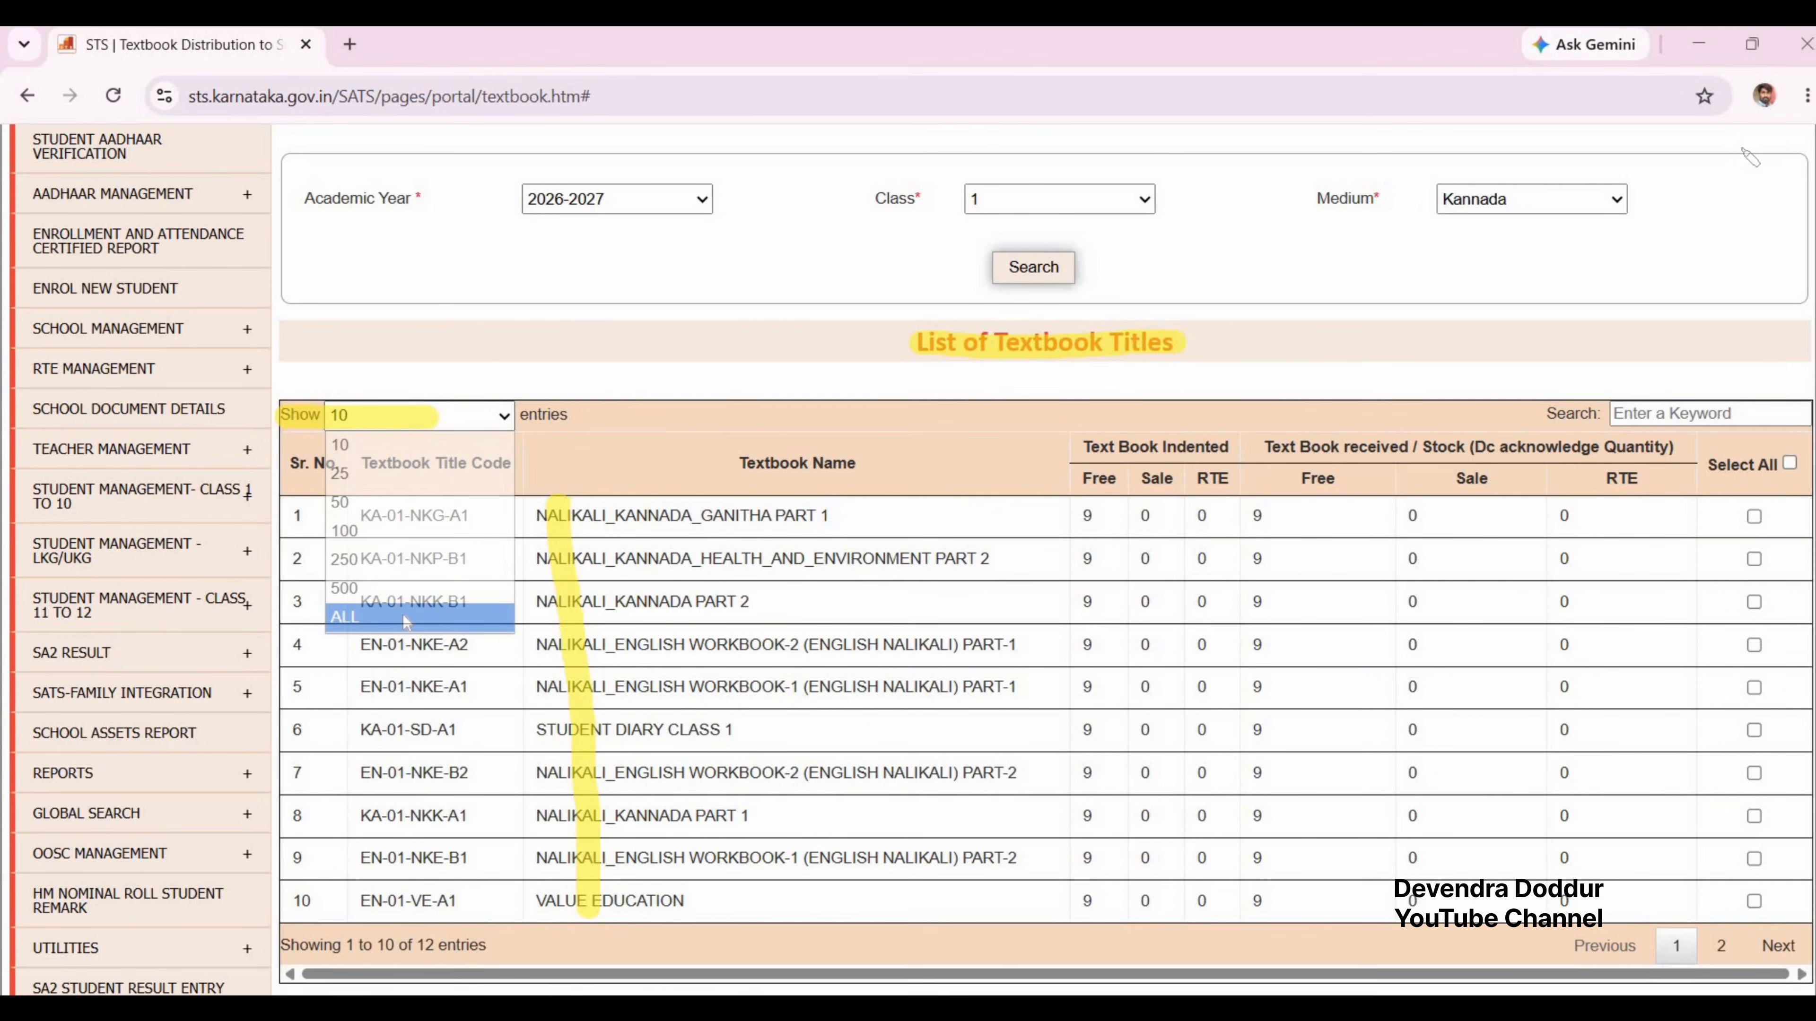
{"action": "left_click", "coordinate": [403, 613]}
{"action": "scroll", "coordinate": [500, 501], "scroll_direction": "down", "scroll_amount": 3}
{"action": "left_click_drag", "start_coordinate": [623, 246], "coordinate": [627, 761]}
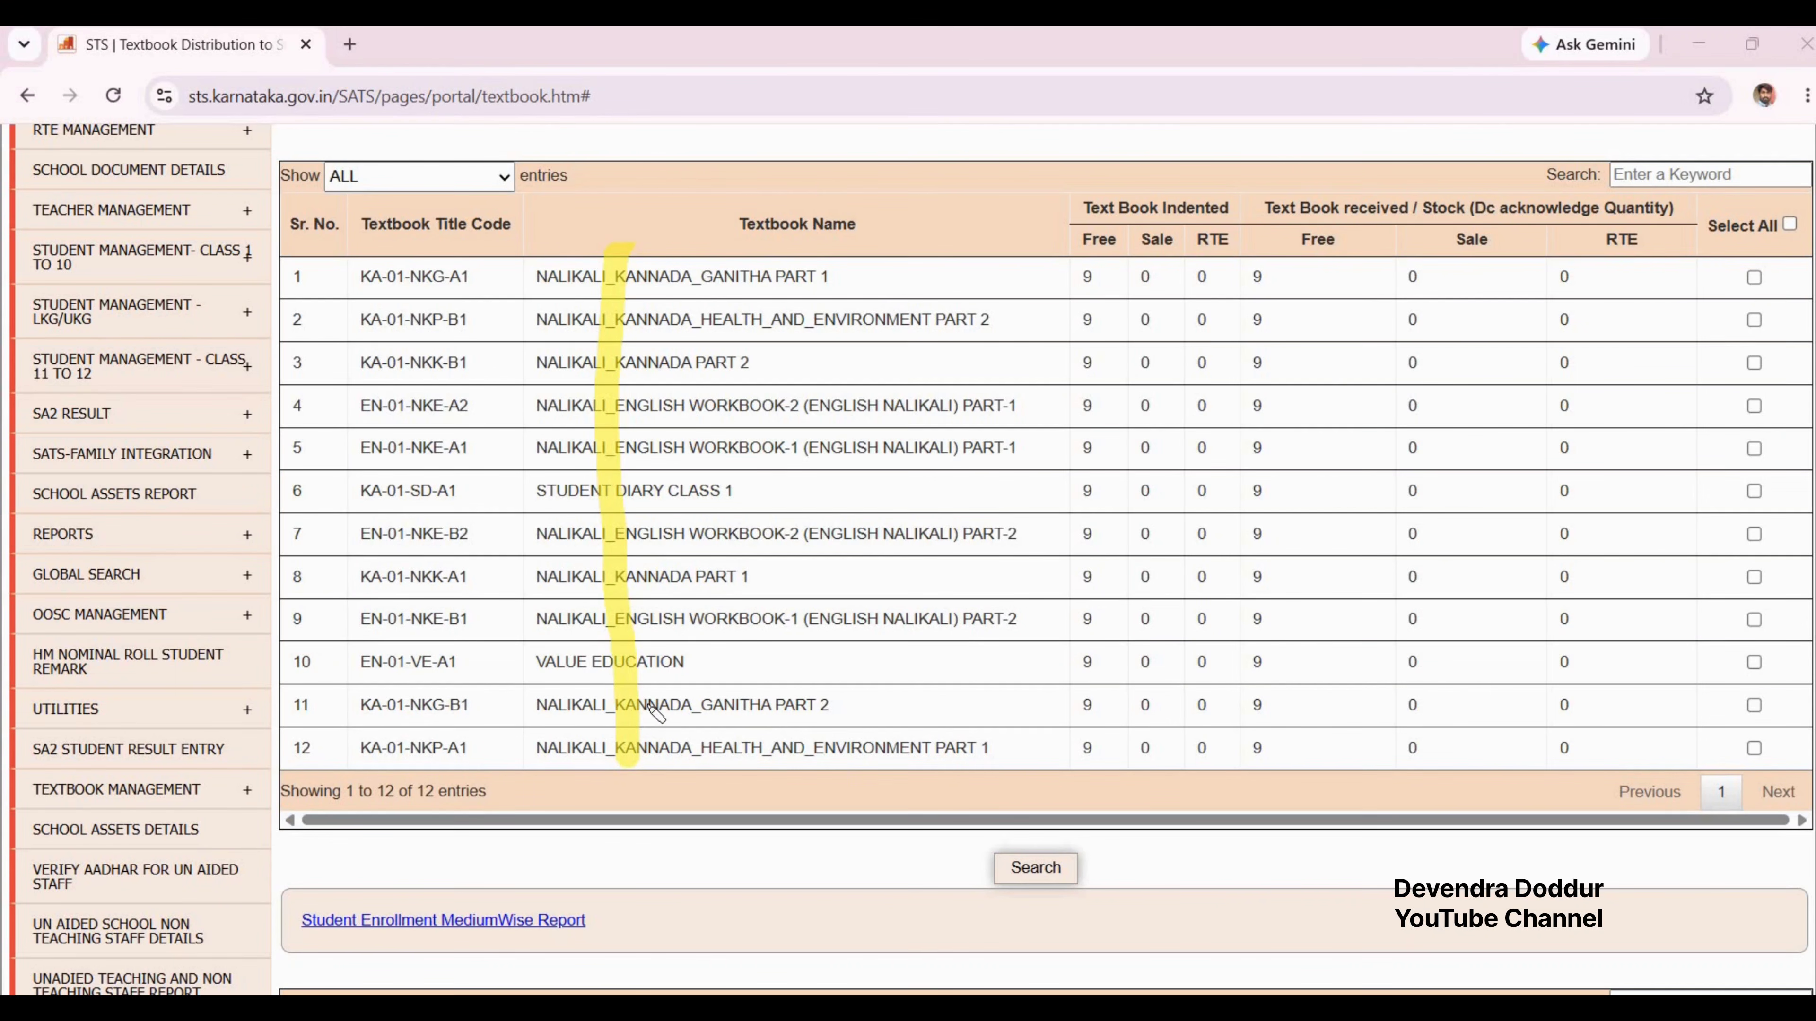
{"action": "key", "text": "ctrl+z"}
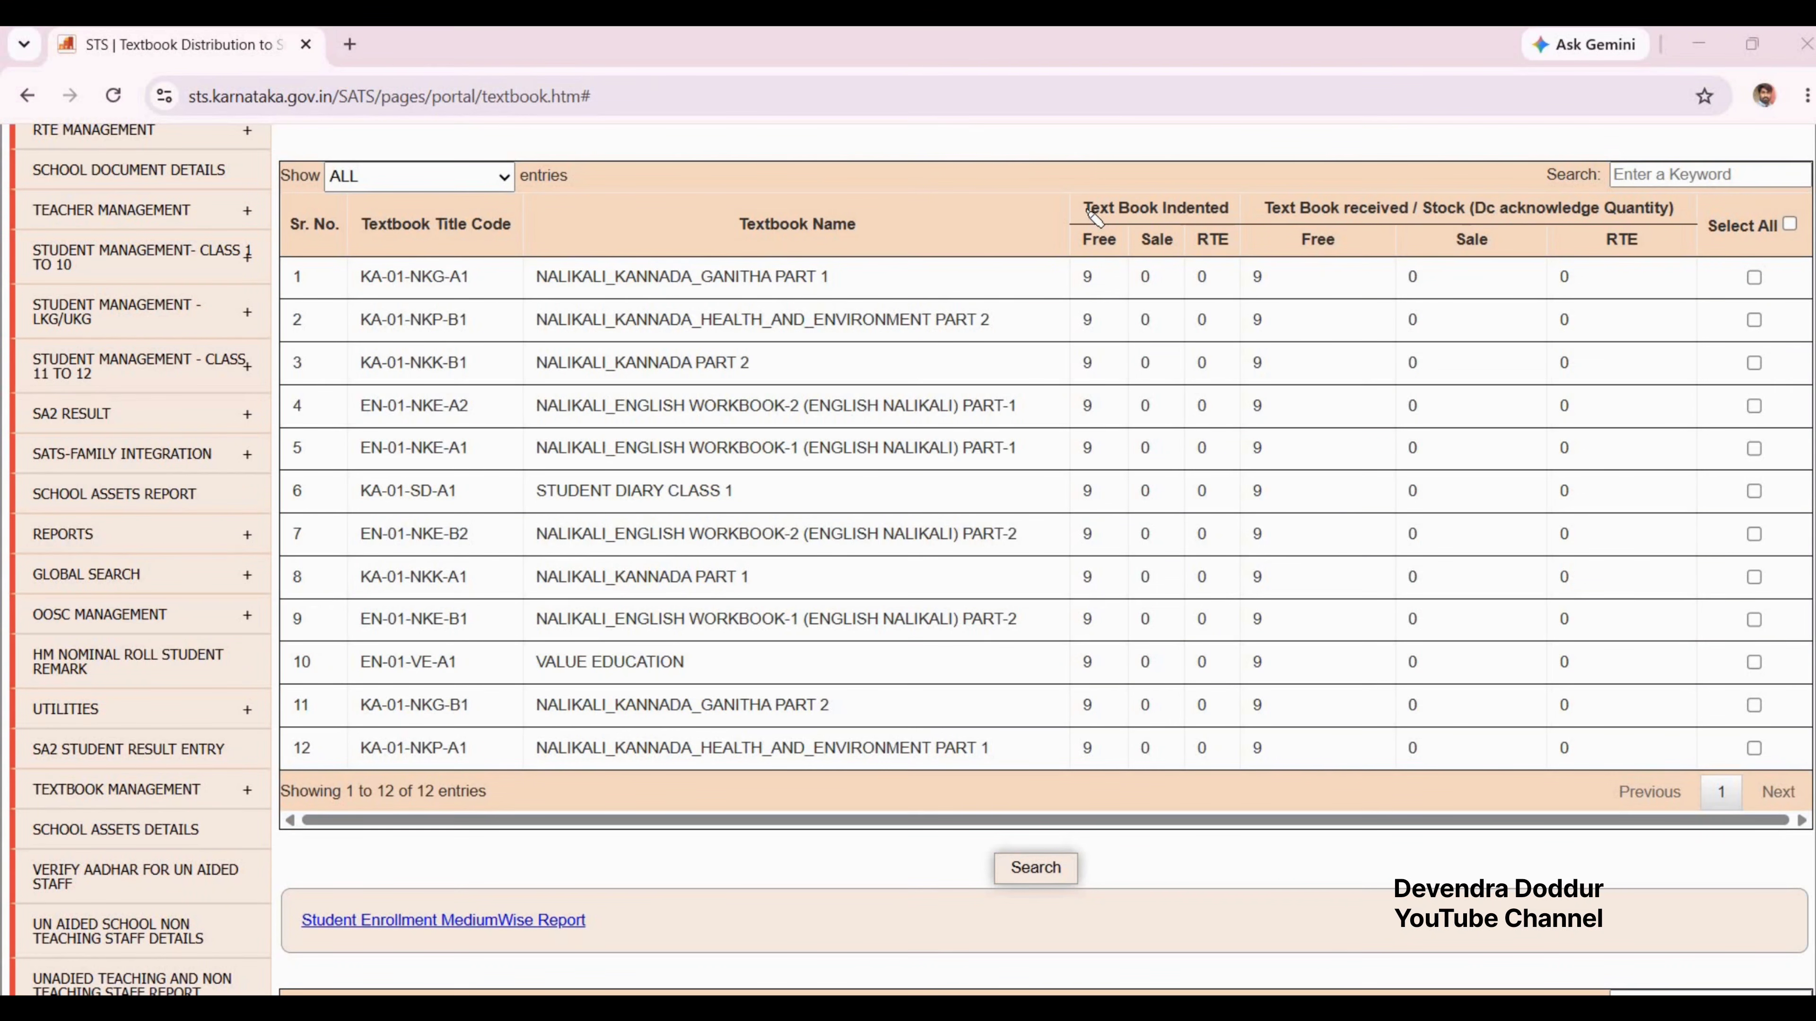
Step: Compare the indented quantities with the received stock for each class 1 title under Free, Sale and RTE
{"action": "left_click_drag", "start_coordinate": [1094, 216], "coordinate": [1231, 209]}
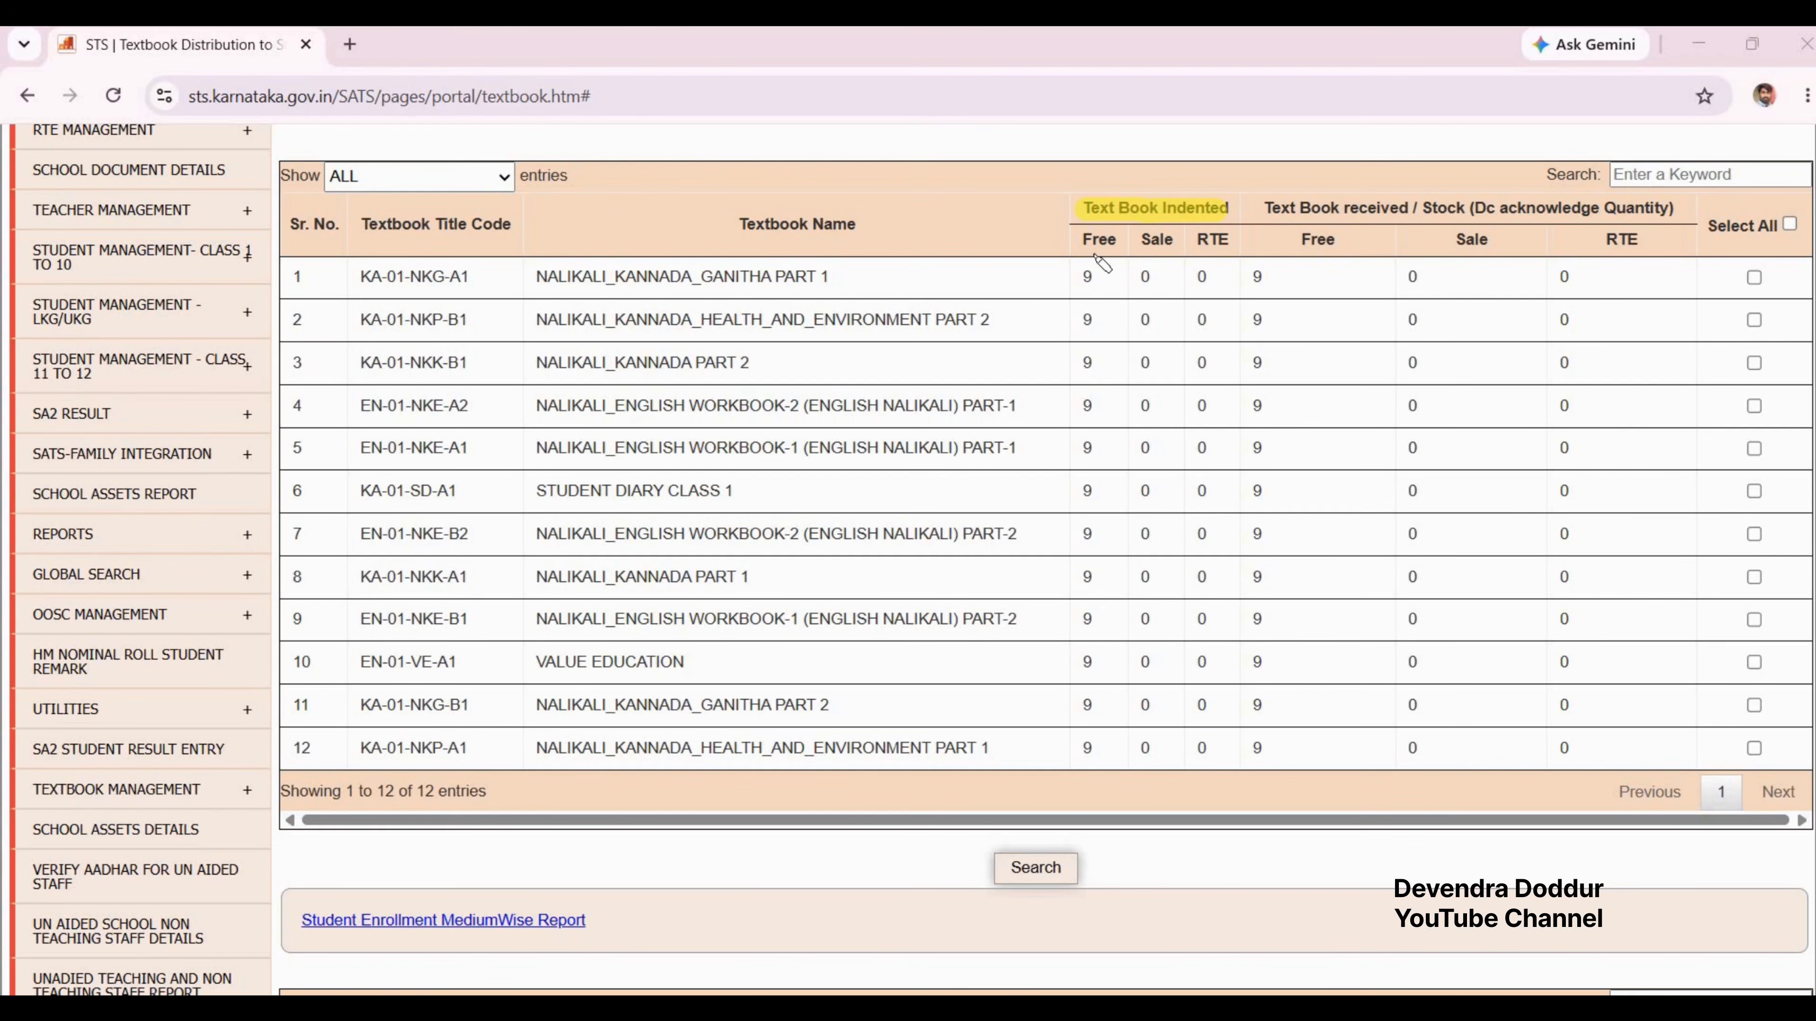
{"action": "left_click_drag", "start_coordinate": [1096, 236], "coordinate": [1105, 793]}
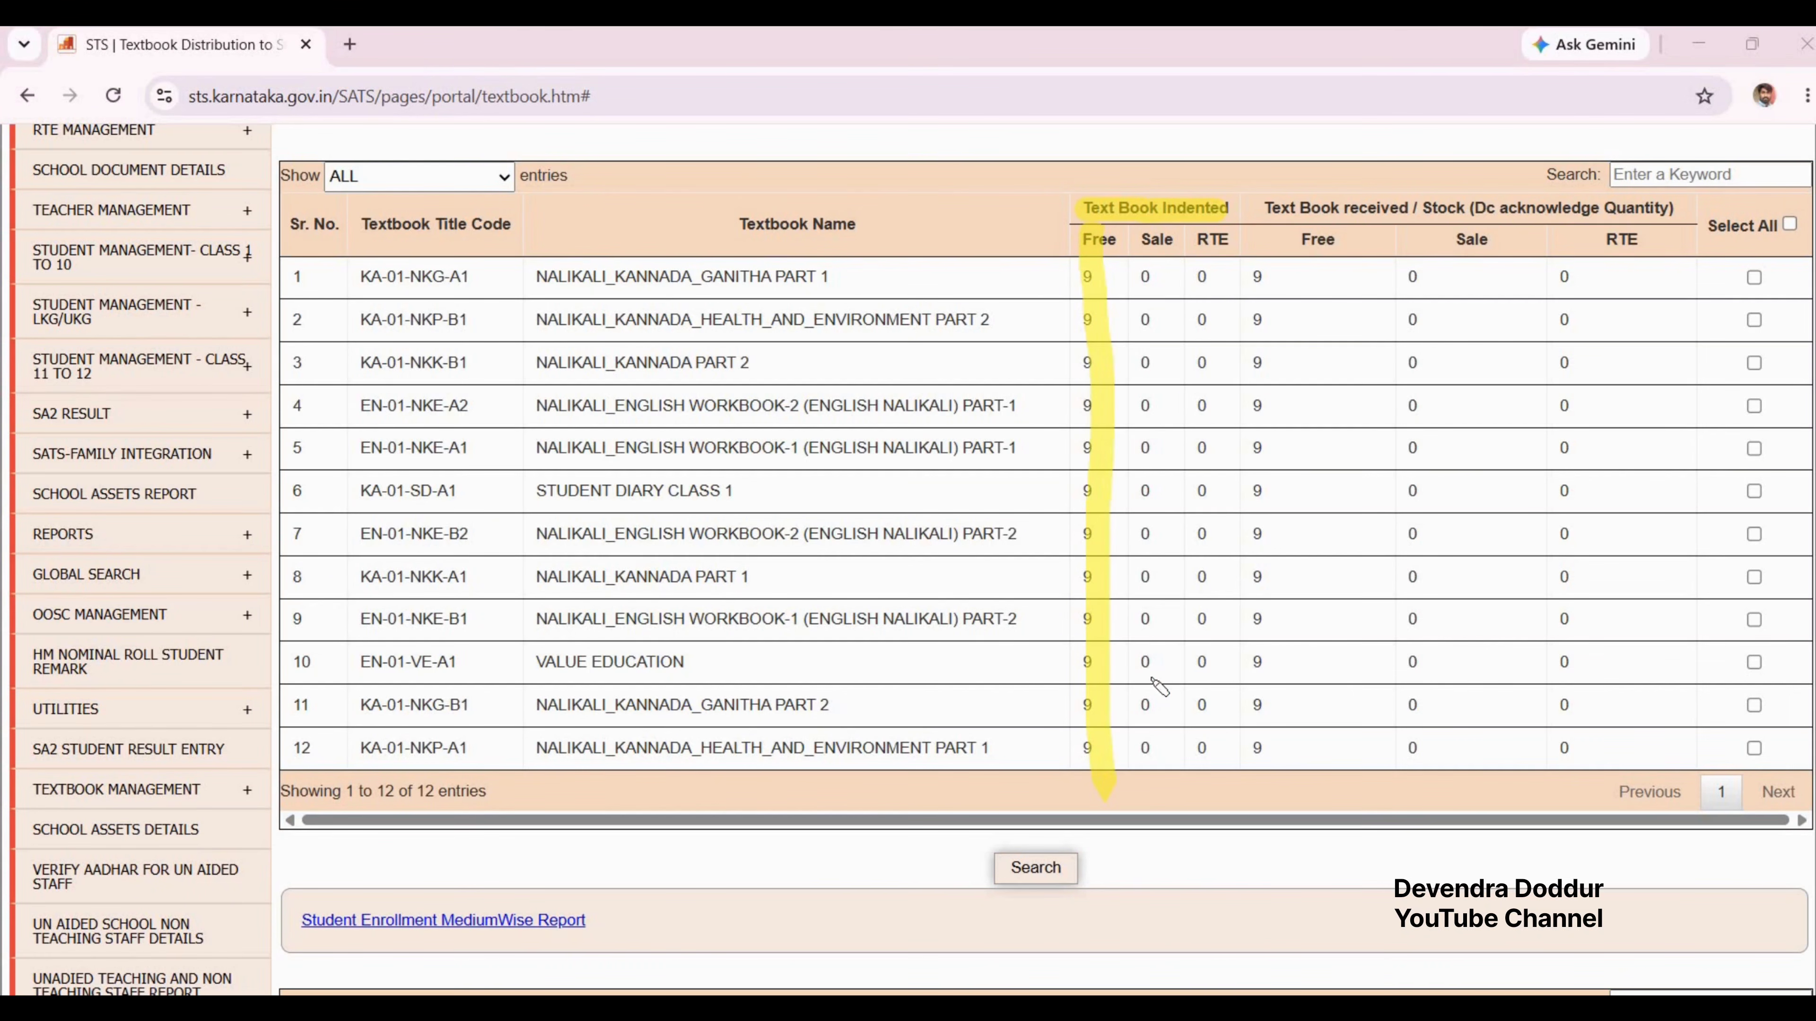
{"action": "left_click_drag", "start_coordinate": [1154, 247], "coordinate": [1154, 501]}
{"action": "left_click_drag", "start_coordinate": [1269, 215], "coordinate": [1537, 214]}
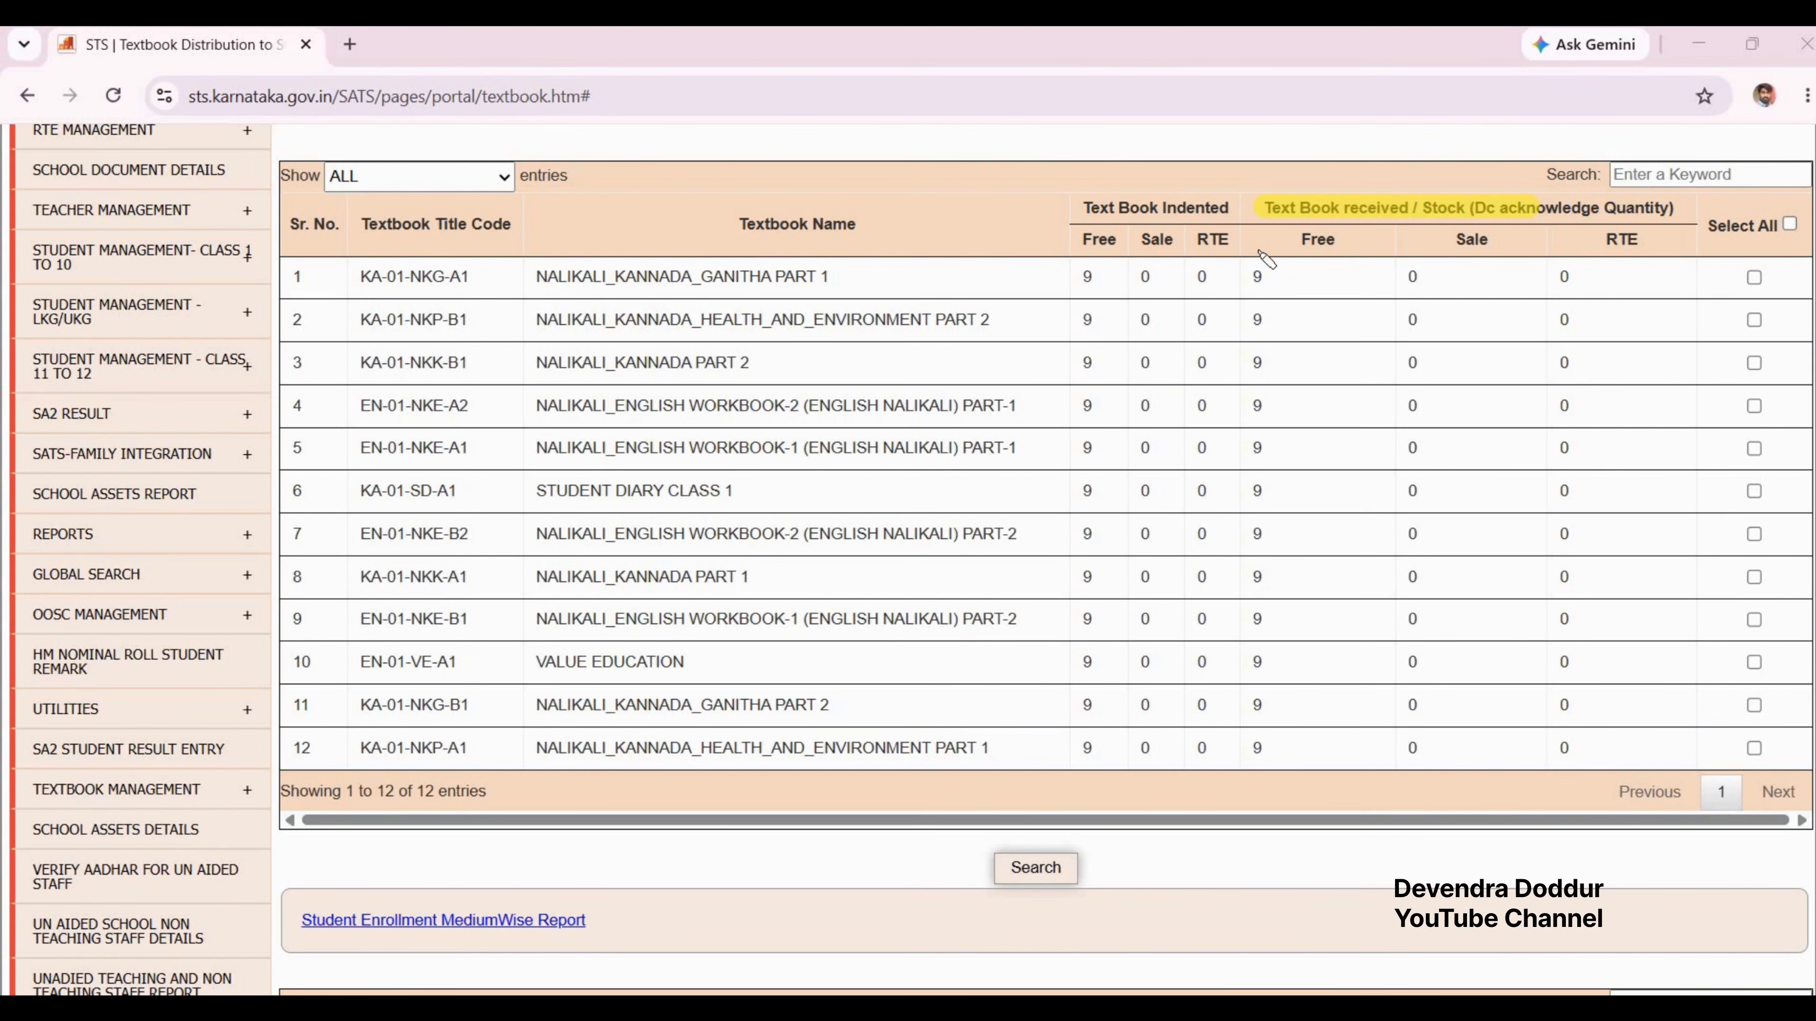
{"action": "left_click_drag", "start_coordinate": [1260, 247], "coordinate": [1259, 629]}
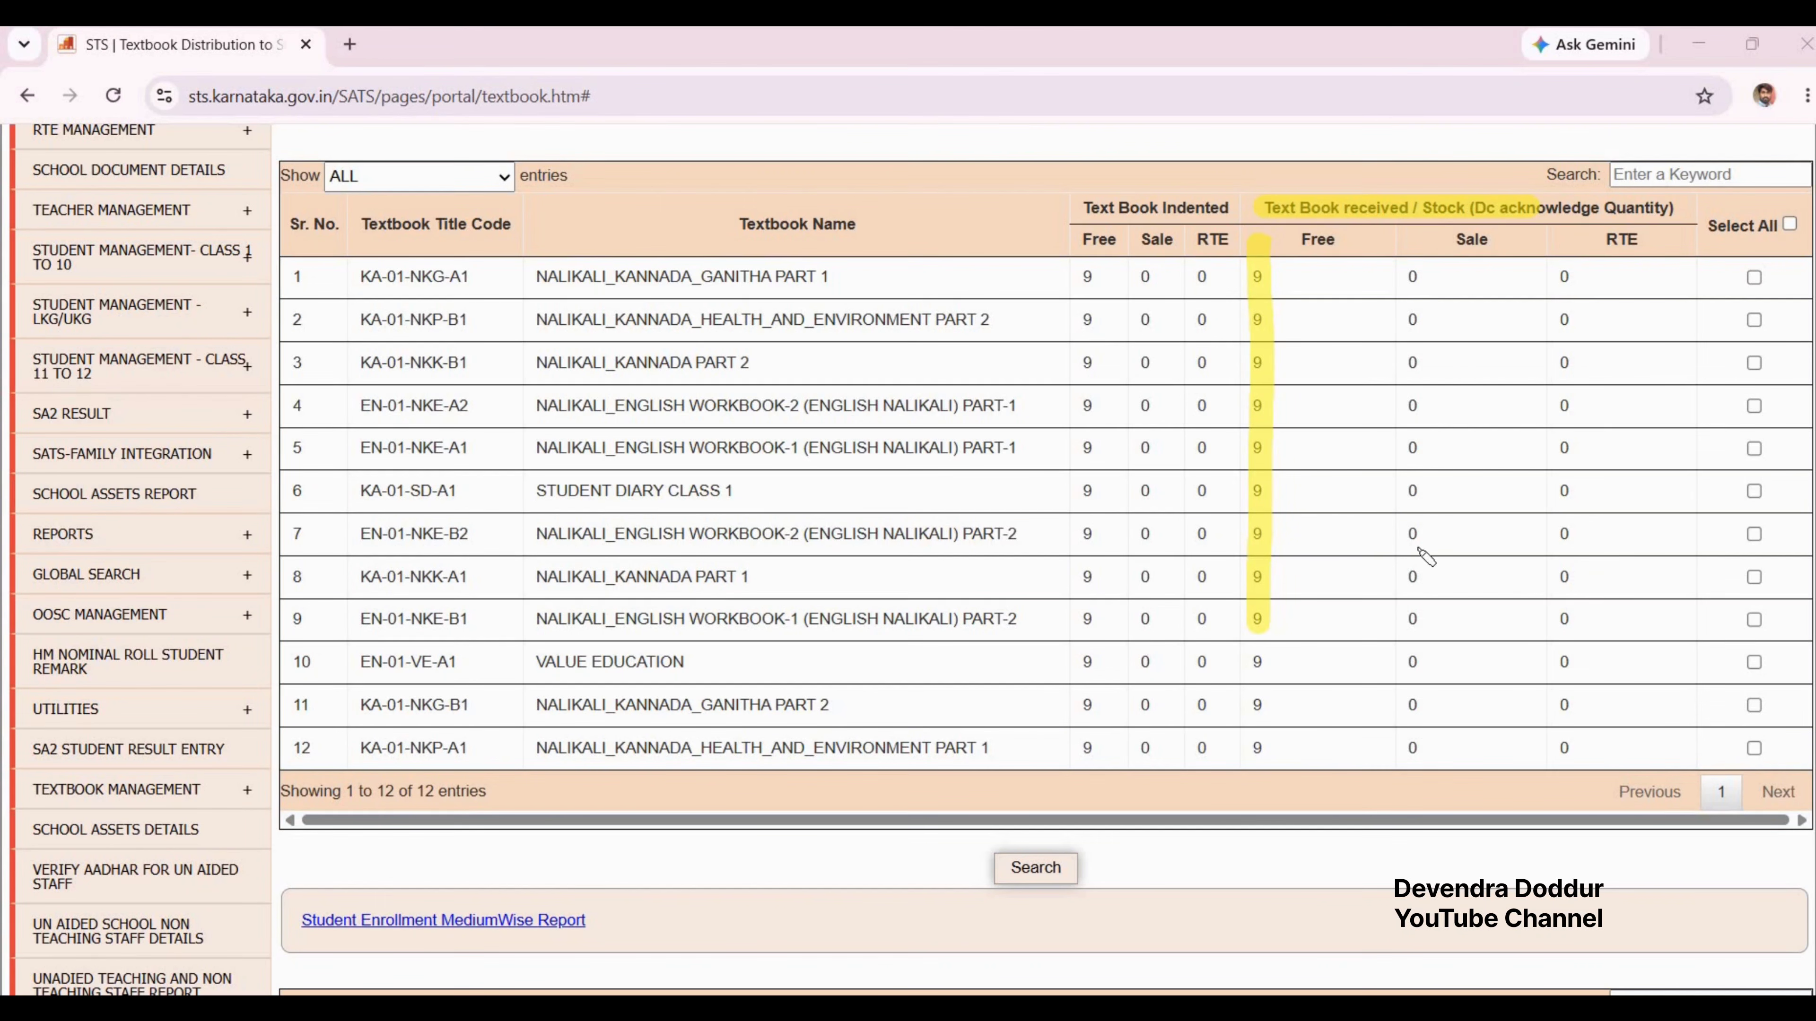
{"action": "left_click_drag", "start_coordinate": [1417, 551], "coordinate": [1418, 243]}
{"action": "left_click_drag", "start_coordinate": [1586, 247], "coordinate": [1609, 562]}
{"action": "left_click_drag", "start_coordinate": [1258, 249], "coordinate": [1260, 469]}
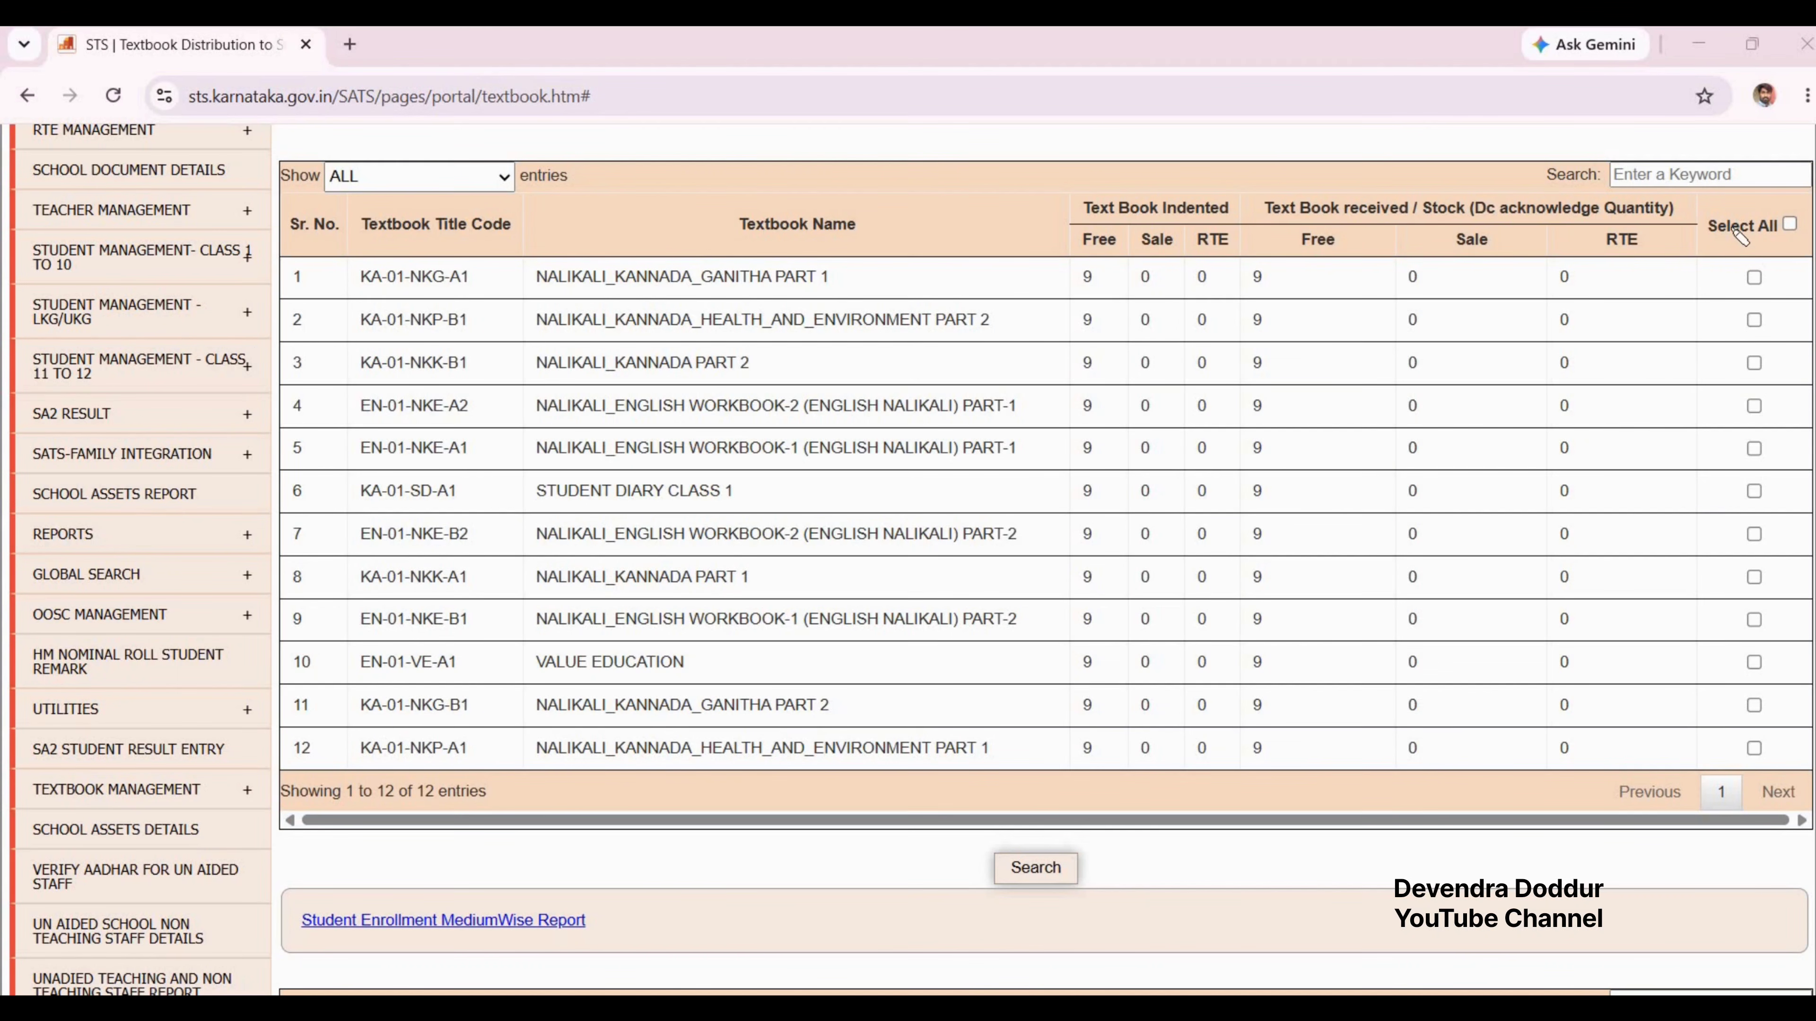
Step: Select all the class 1 textbook titles and search for the students eligible to receive them
{"action": "left_click_drag", "start_coordinate": [1711, 226], "coordinate": [1775, 226]}
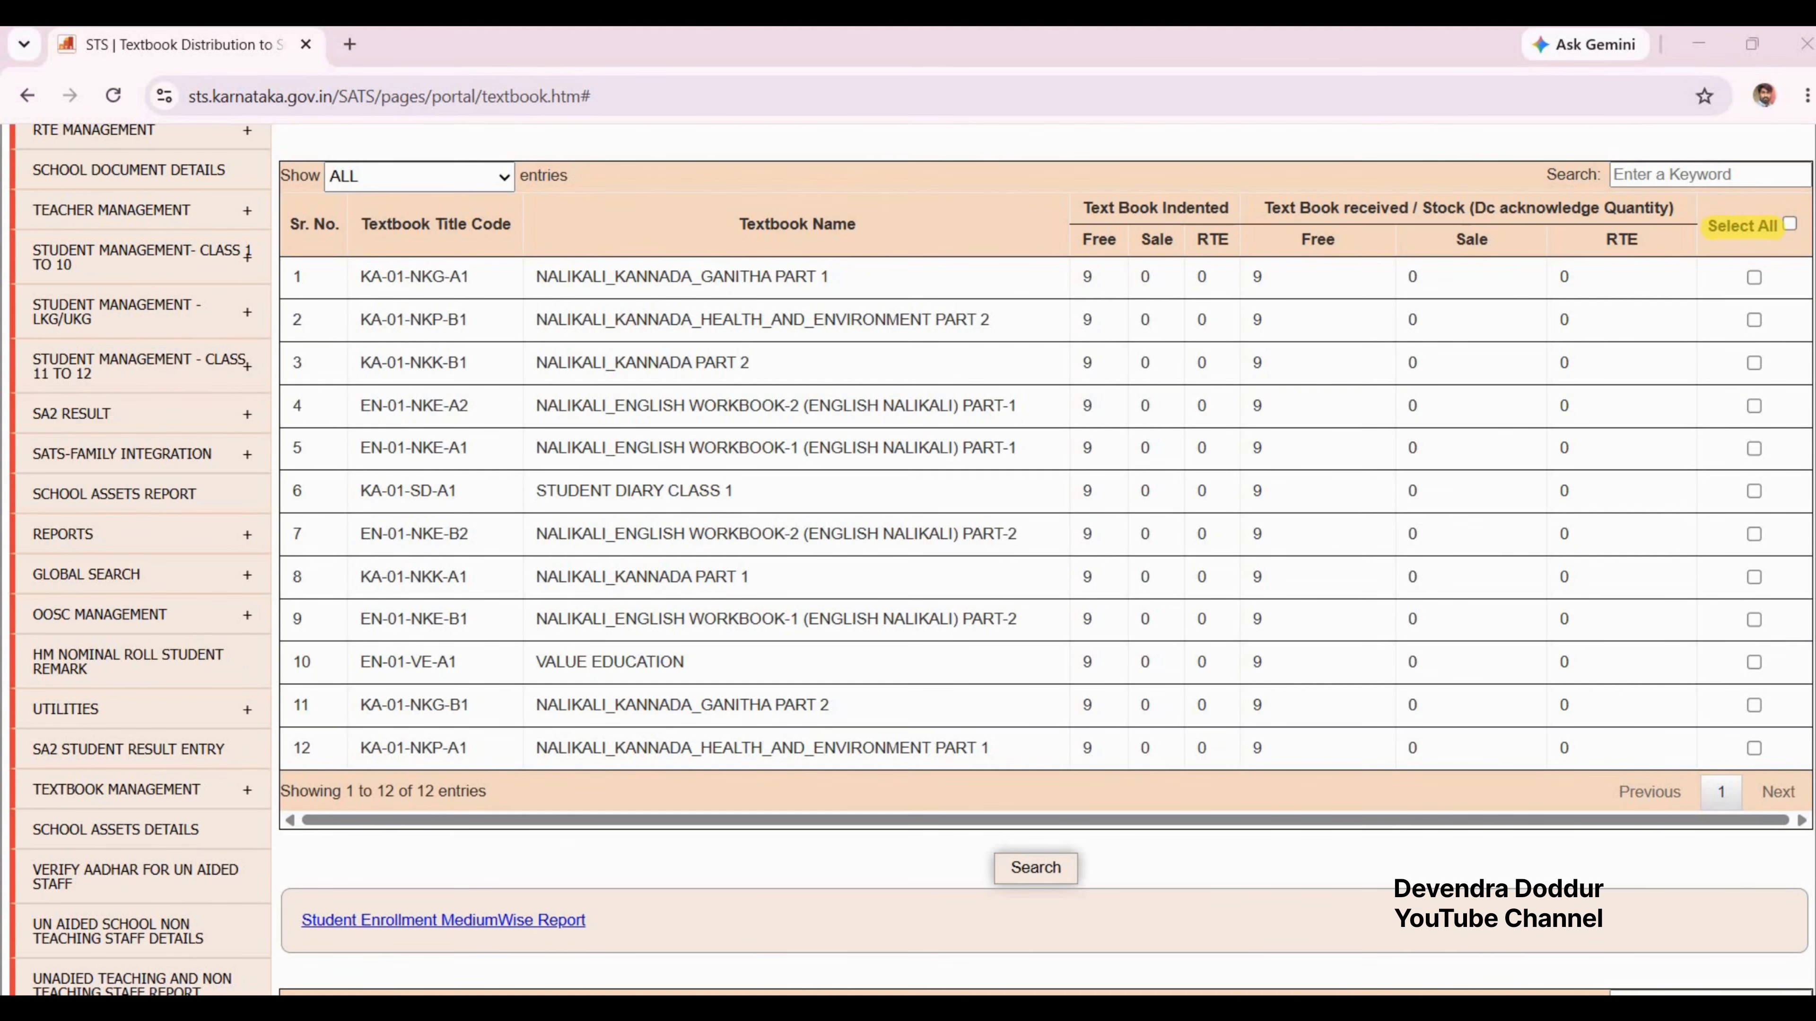
{"action": "left_click", "coordinate": [1790, 225]}
{"action": "mouse_move", "coordinate": [1716, 253]}
{"action": "left_mouse_down"}
{"action": "mouse_move", "coordinate": [1787, 286]}
{"action": "mouse_move", "coordinate": [1784, 357]}
{"action": "left_mouse_up"}
{"action": "left_click_drag", "start_coordinate": [1779, 490], "coordinate": [1779, 765]}
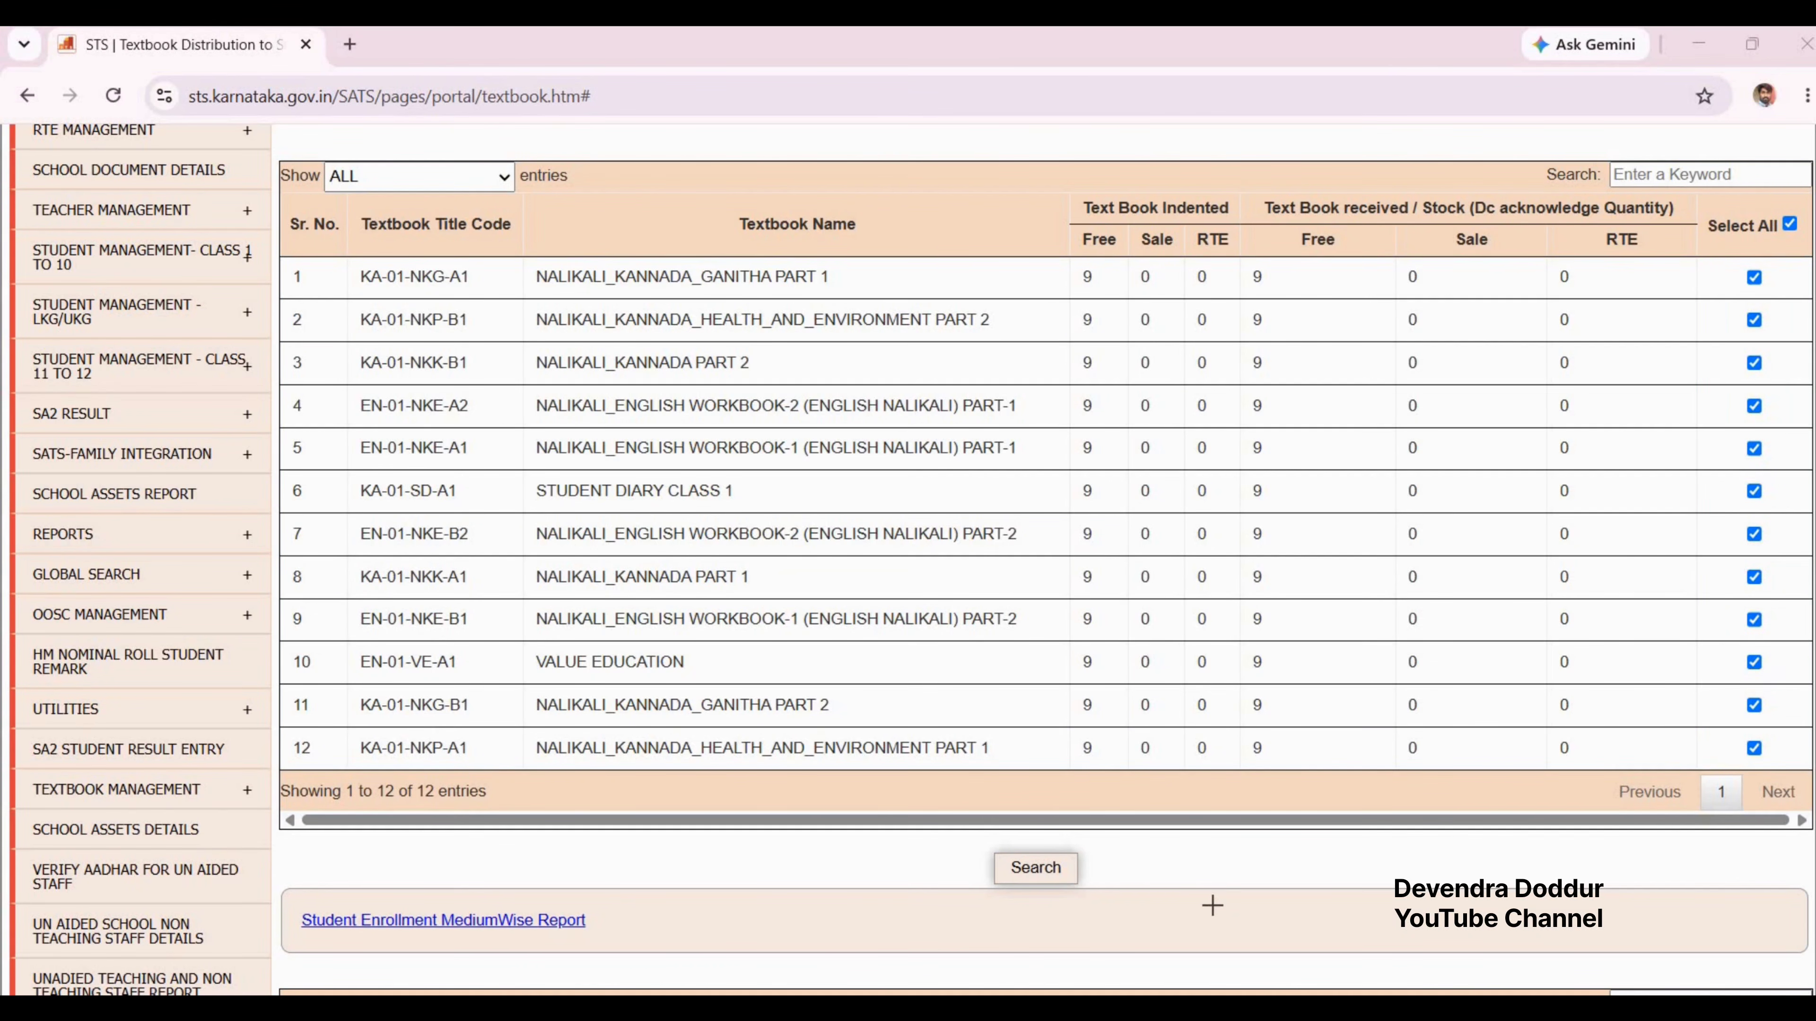
{"action": "left_click_drag", "start_coordinate": [1209, 906], "coordinate": [1078, 872]}
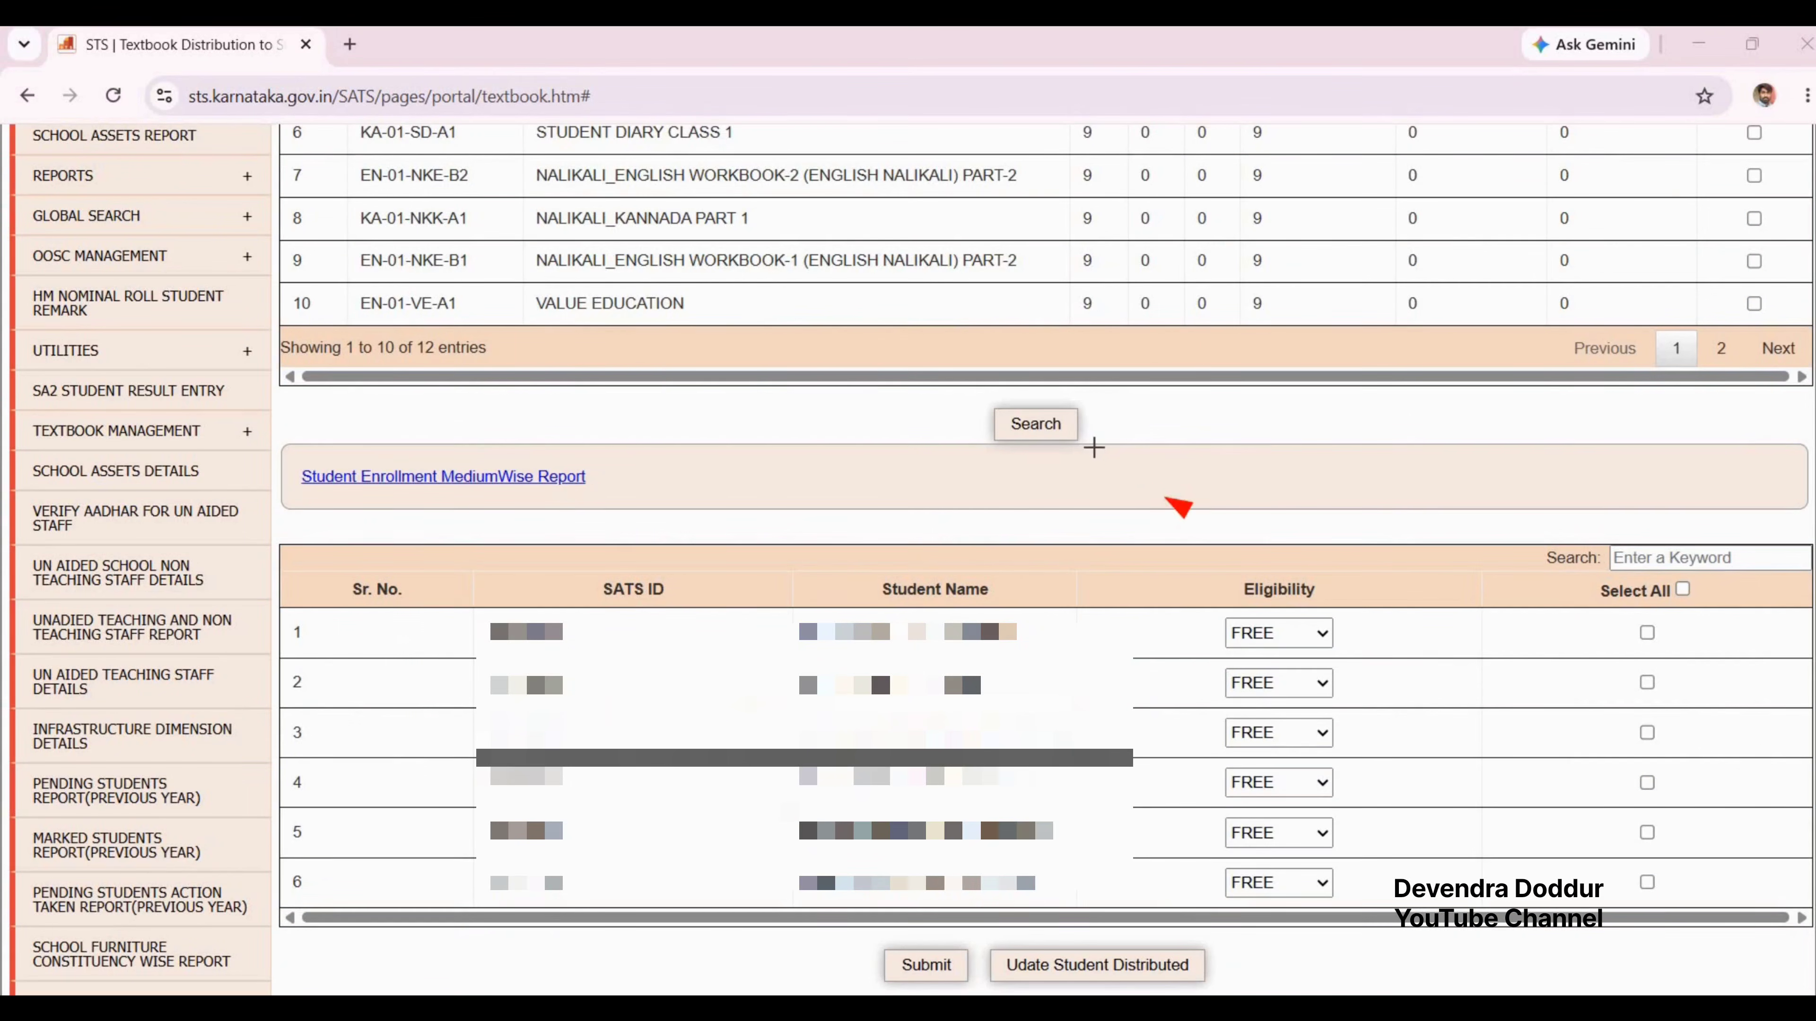
{"action": "left_click_drag", "start_coordinate": [1186, 509], "coordinate": [1085, 437]}
Step: Set the reloaded title list to show ALL entries and select every class 1 textbook again
{"action": "scroll", "coordinate": [1155, 698], "scroll_direction": "up", "scroll_amount": 5}
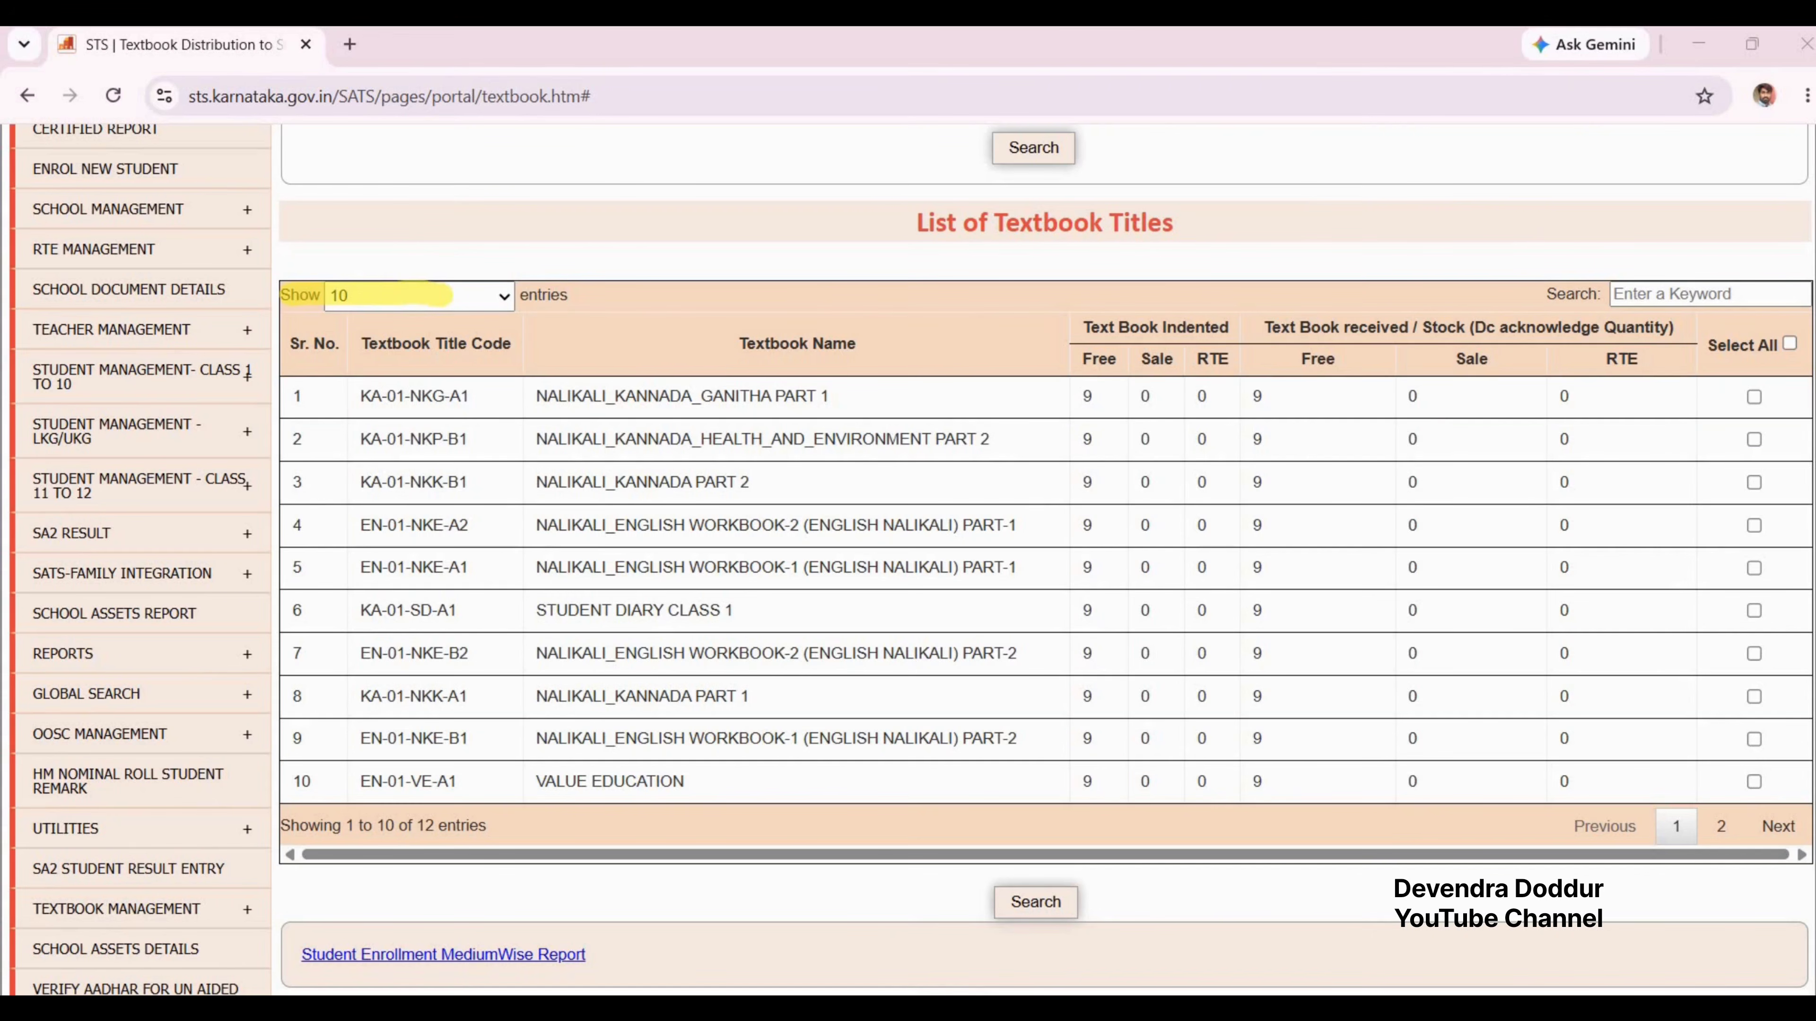
{"action": "left_click", "coordinate": [418, 295]}
{"action": "left_click", "coordinate": [400, 498]}
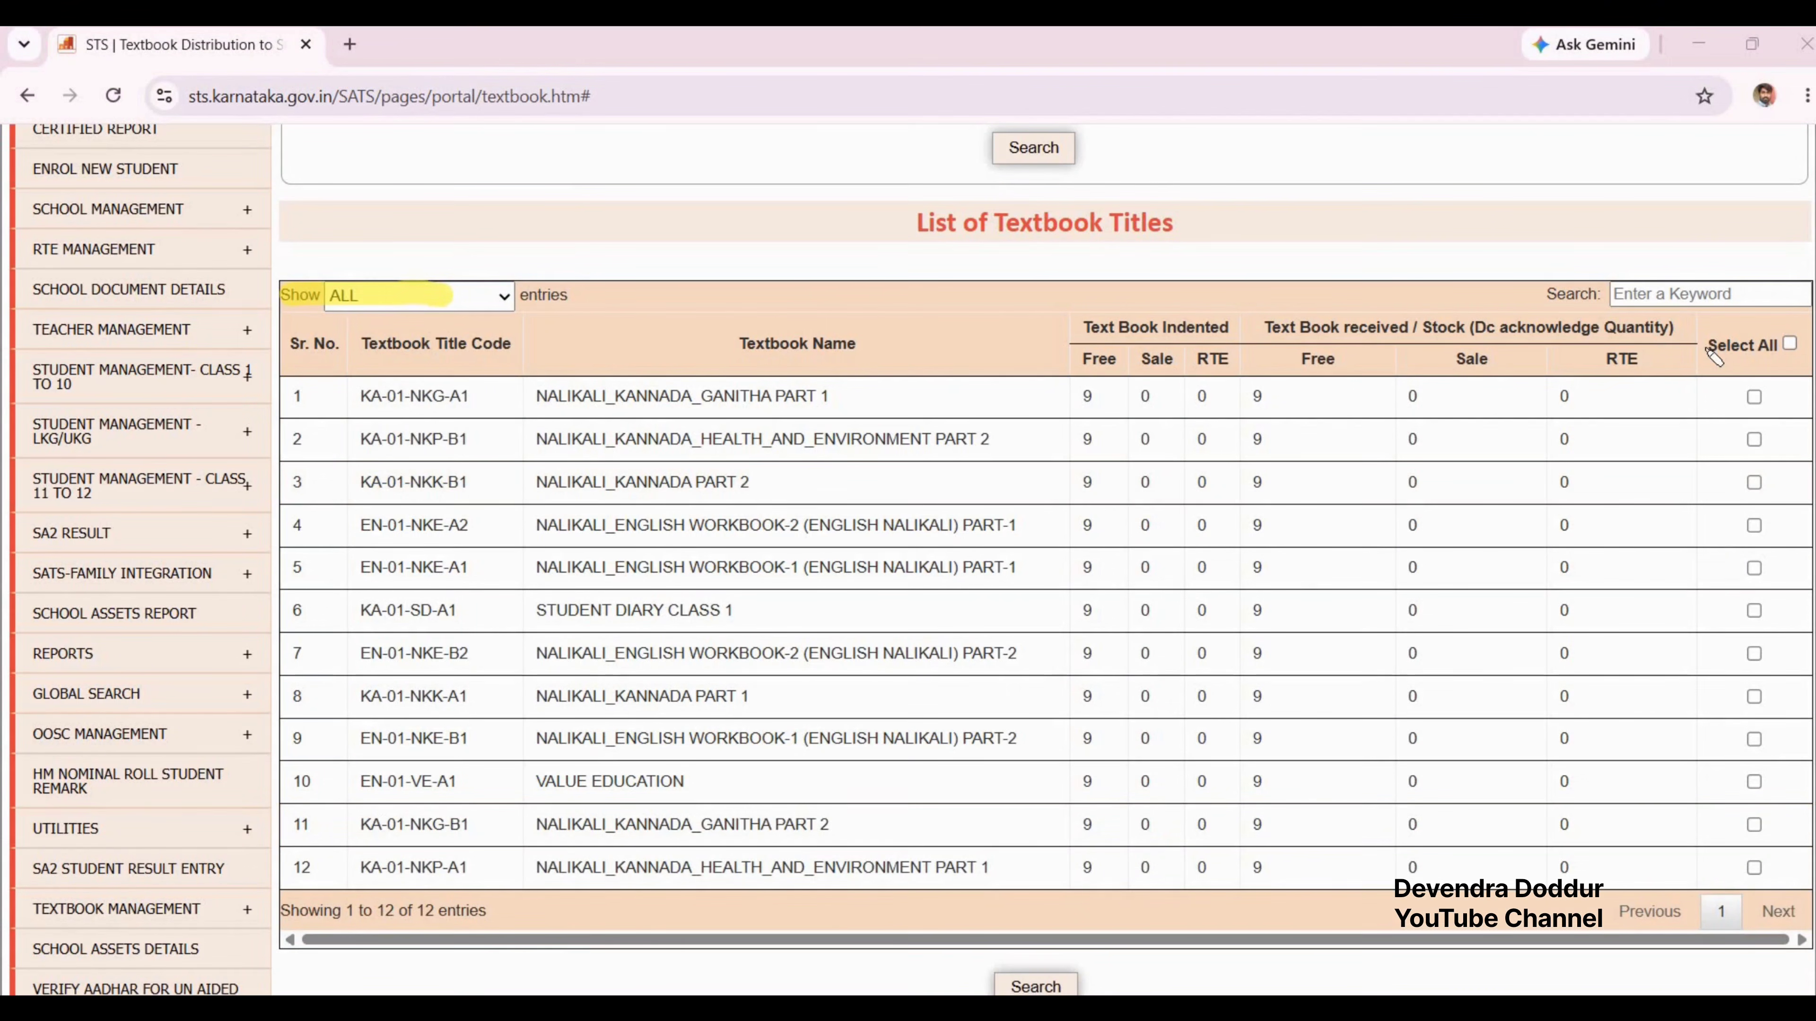
{"action": "left_click_drag", "start_coordinate": [1710, 352], "coordinate": [1786, 346]}
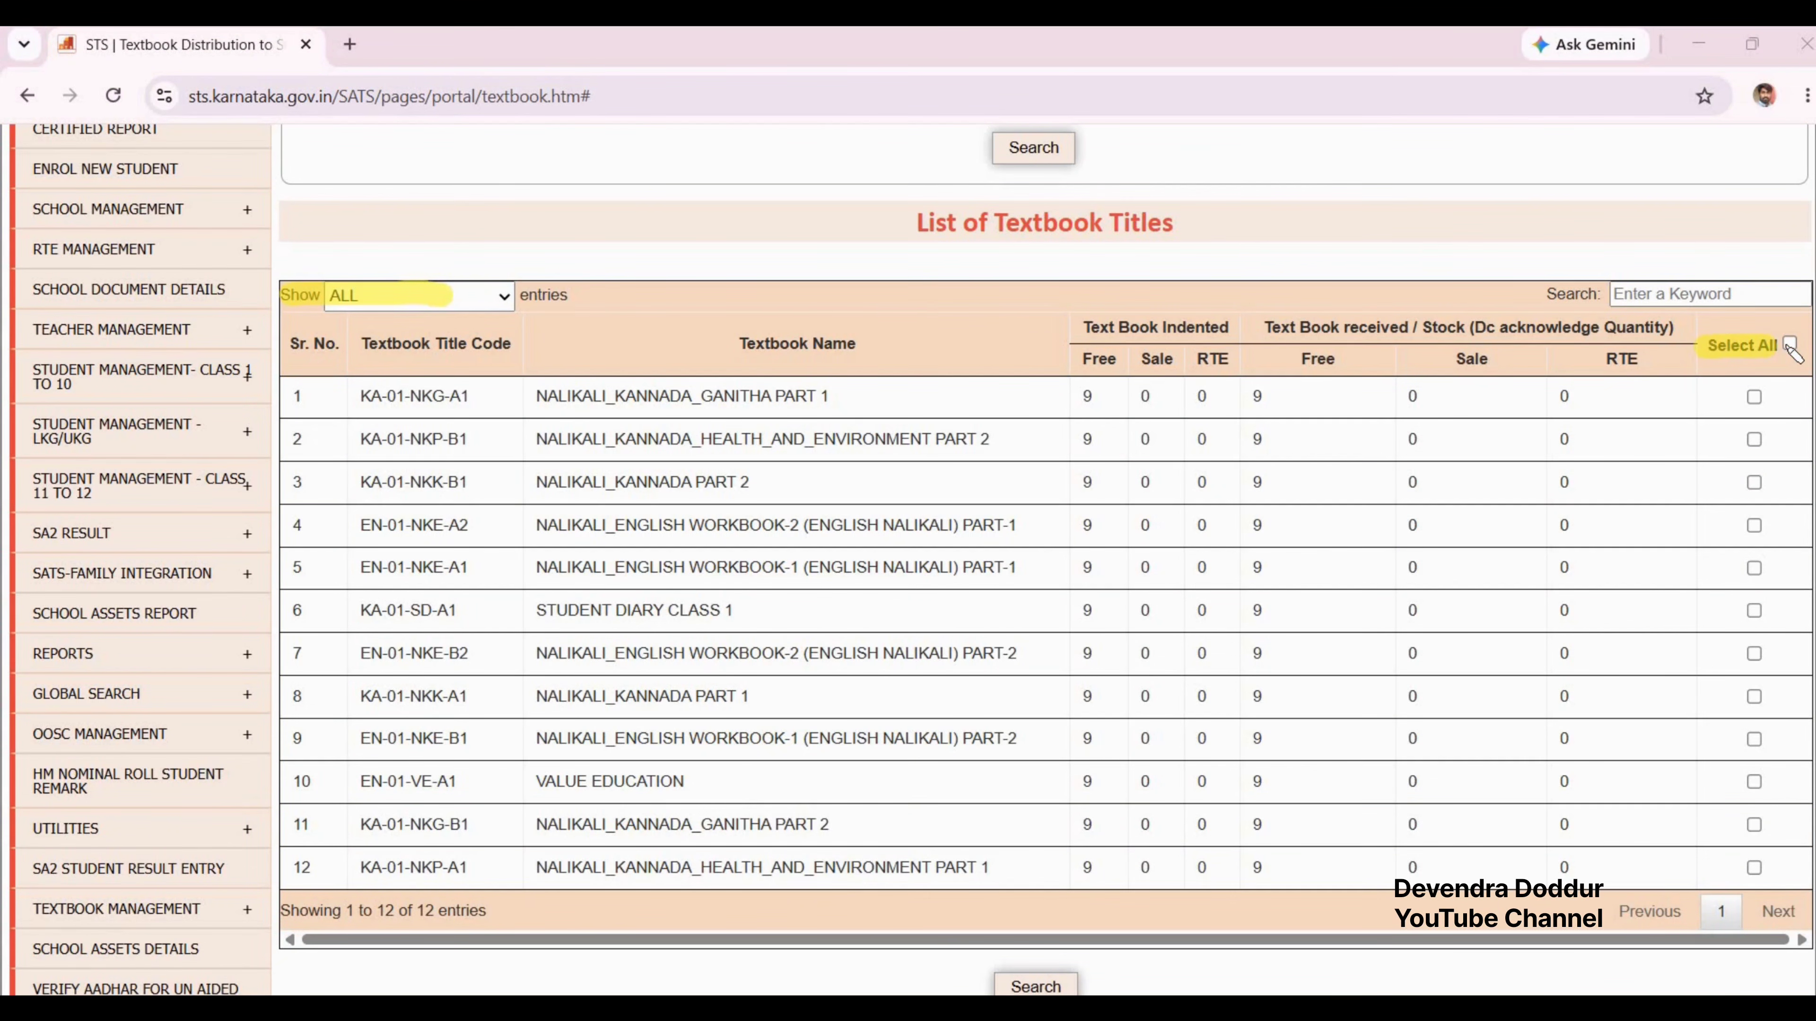
{"action": "left_click", "coordinate": [1754, 396]}
{"action": "left_click", "coordinate": [1754, 440]}
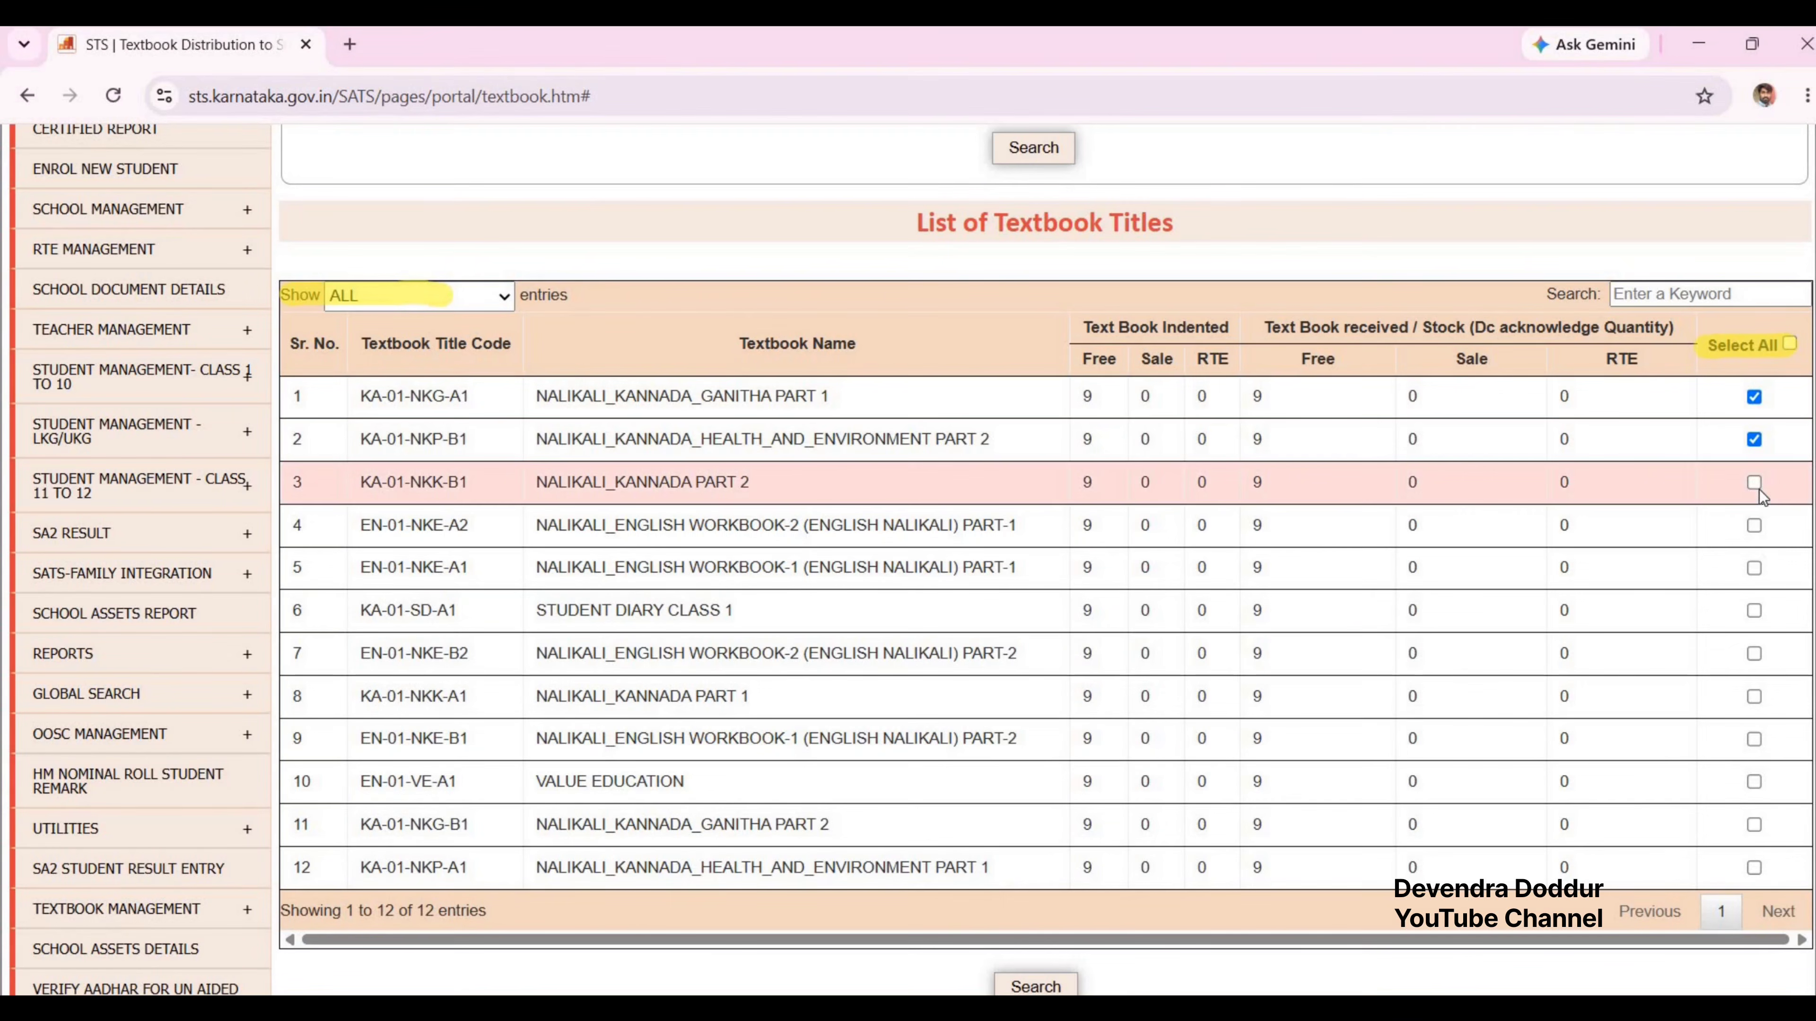
{"action": "left_click", "coordinate": [1754, 482]}
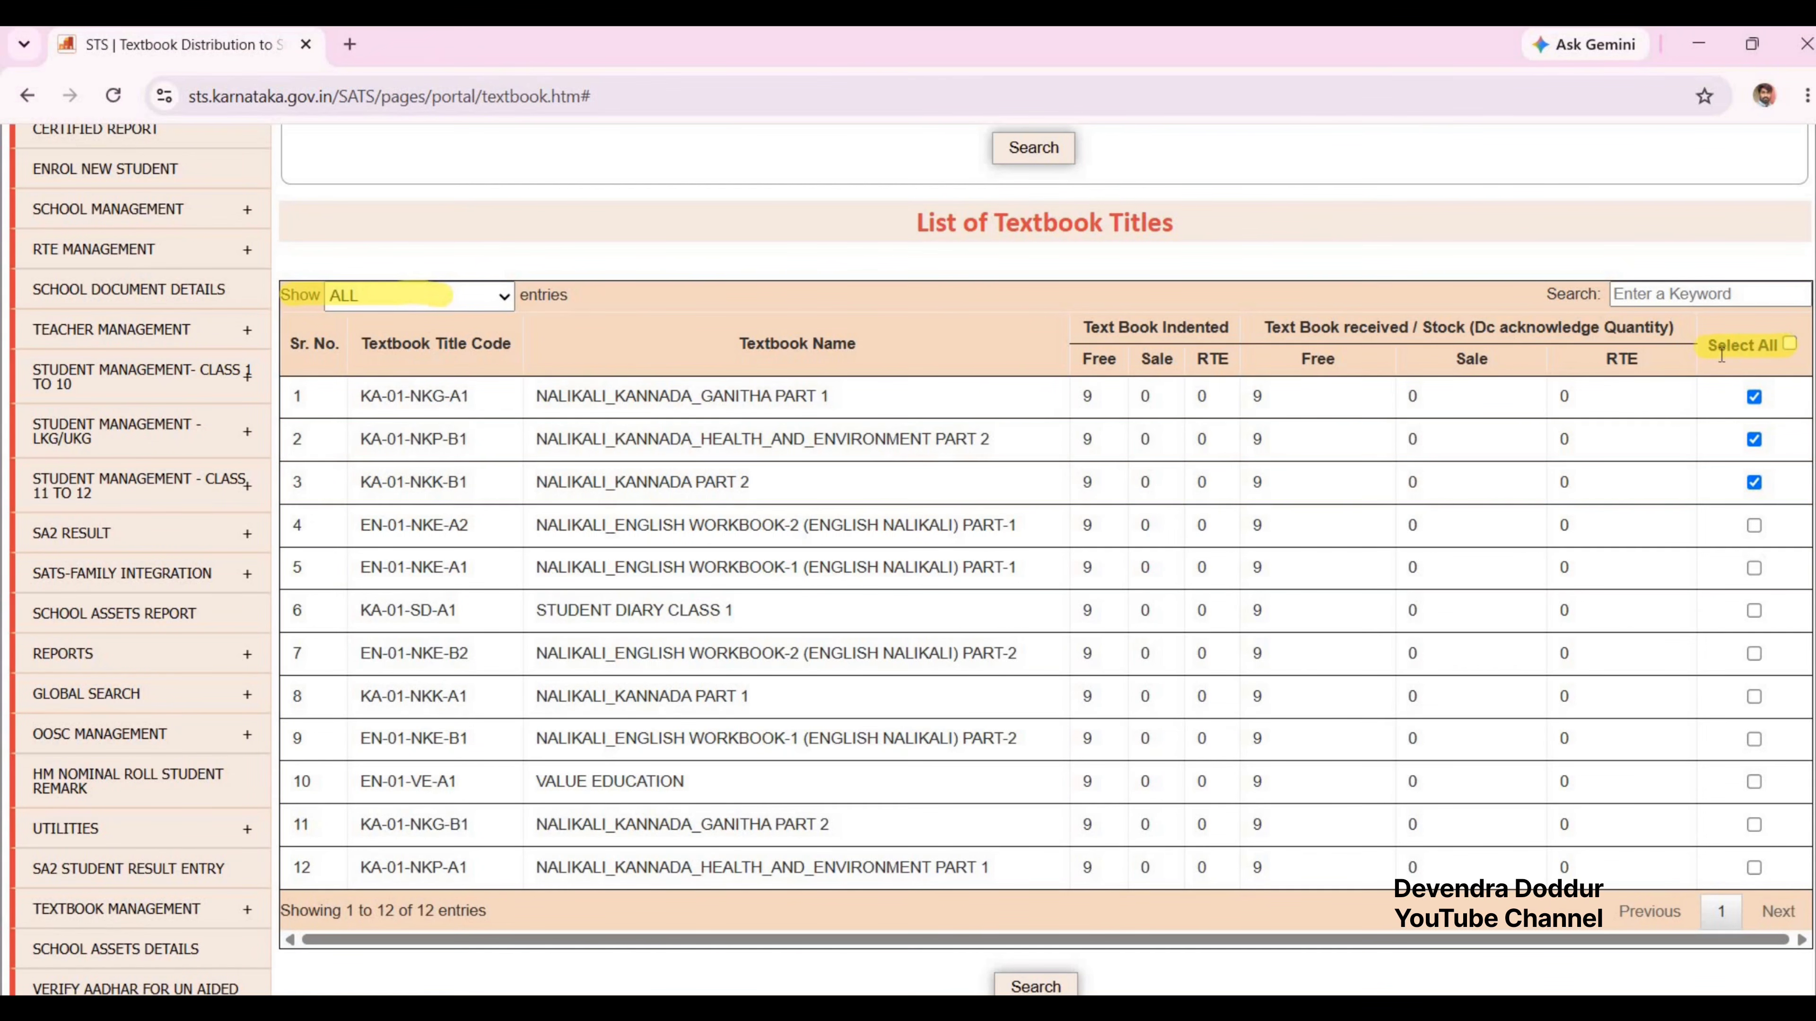
{"action": "left_click", "coordinate": [1790, 345]}
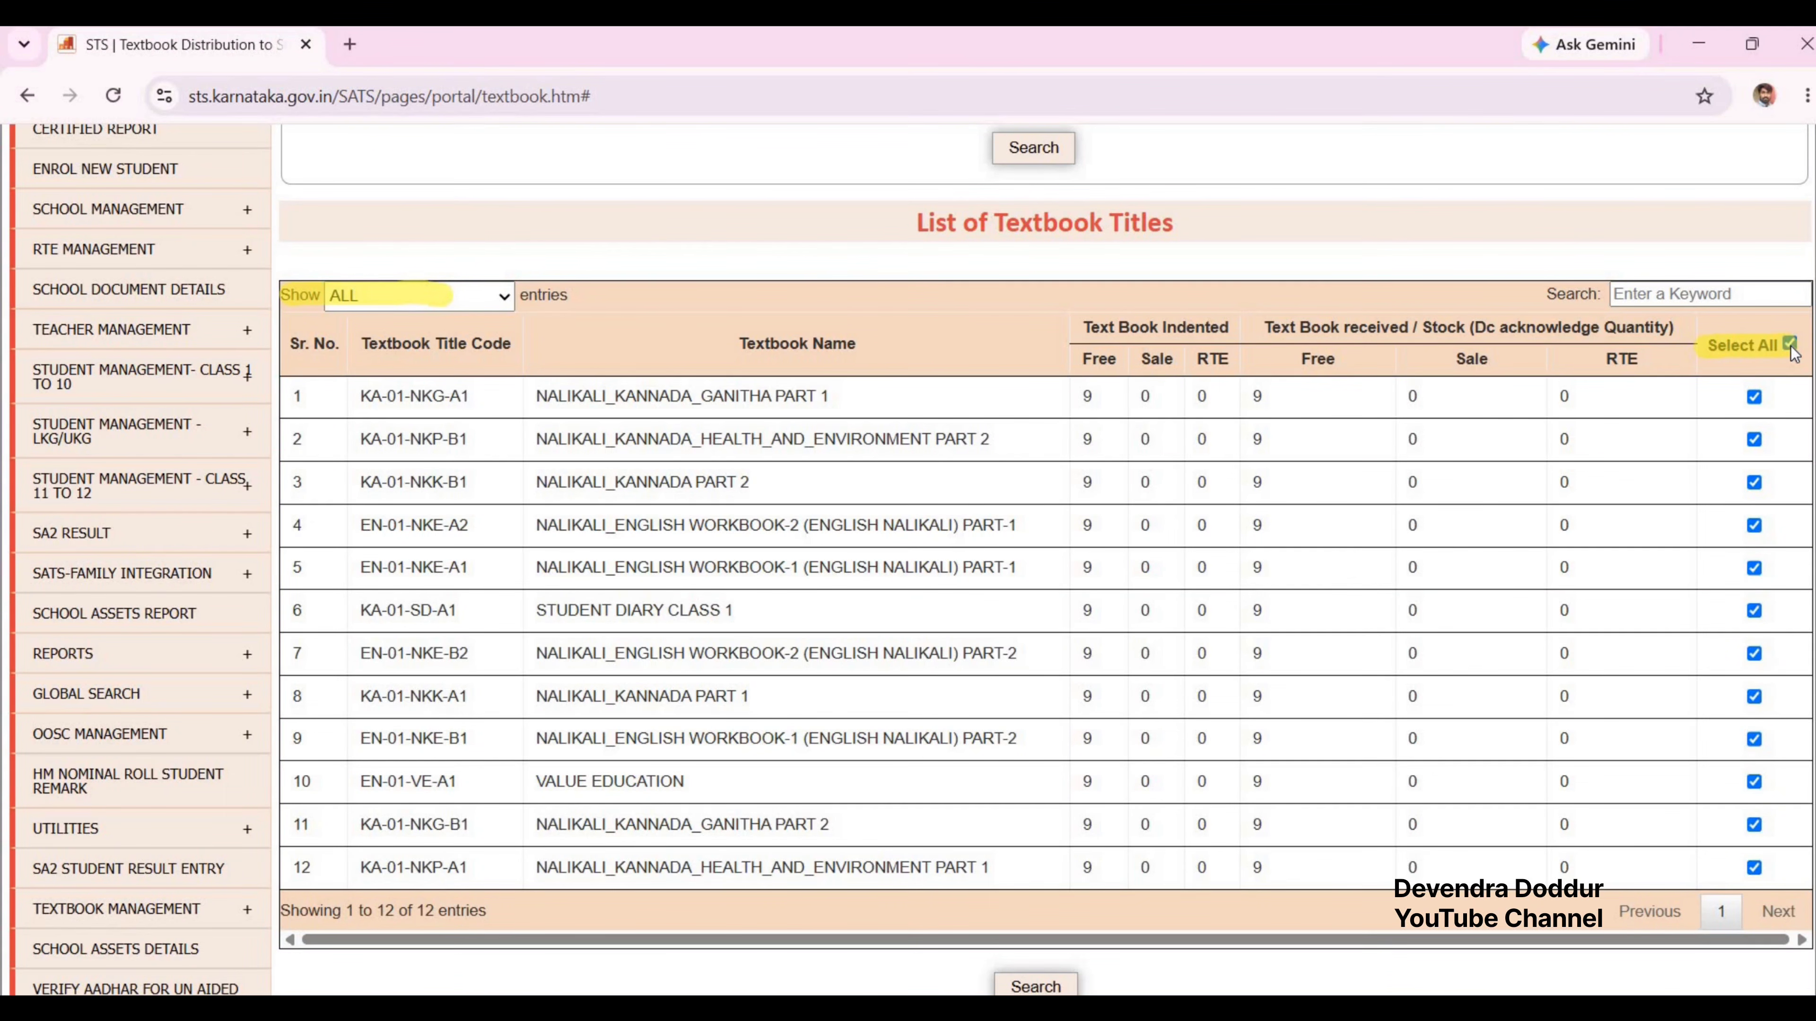
Step: Select all the class 1 students in the student list for free textbook distribution
{"action": "scroll", "coordinate": [1668, 373], "scroll_direction": "down", "scroll_amount": 10}
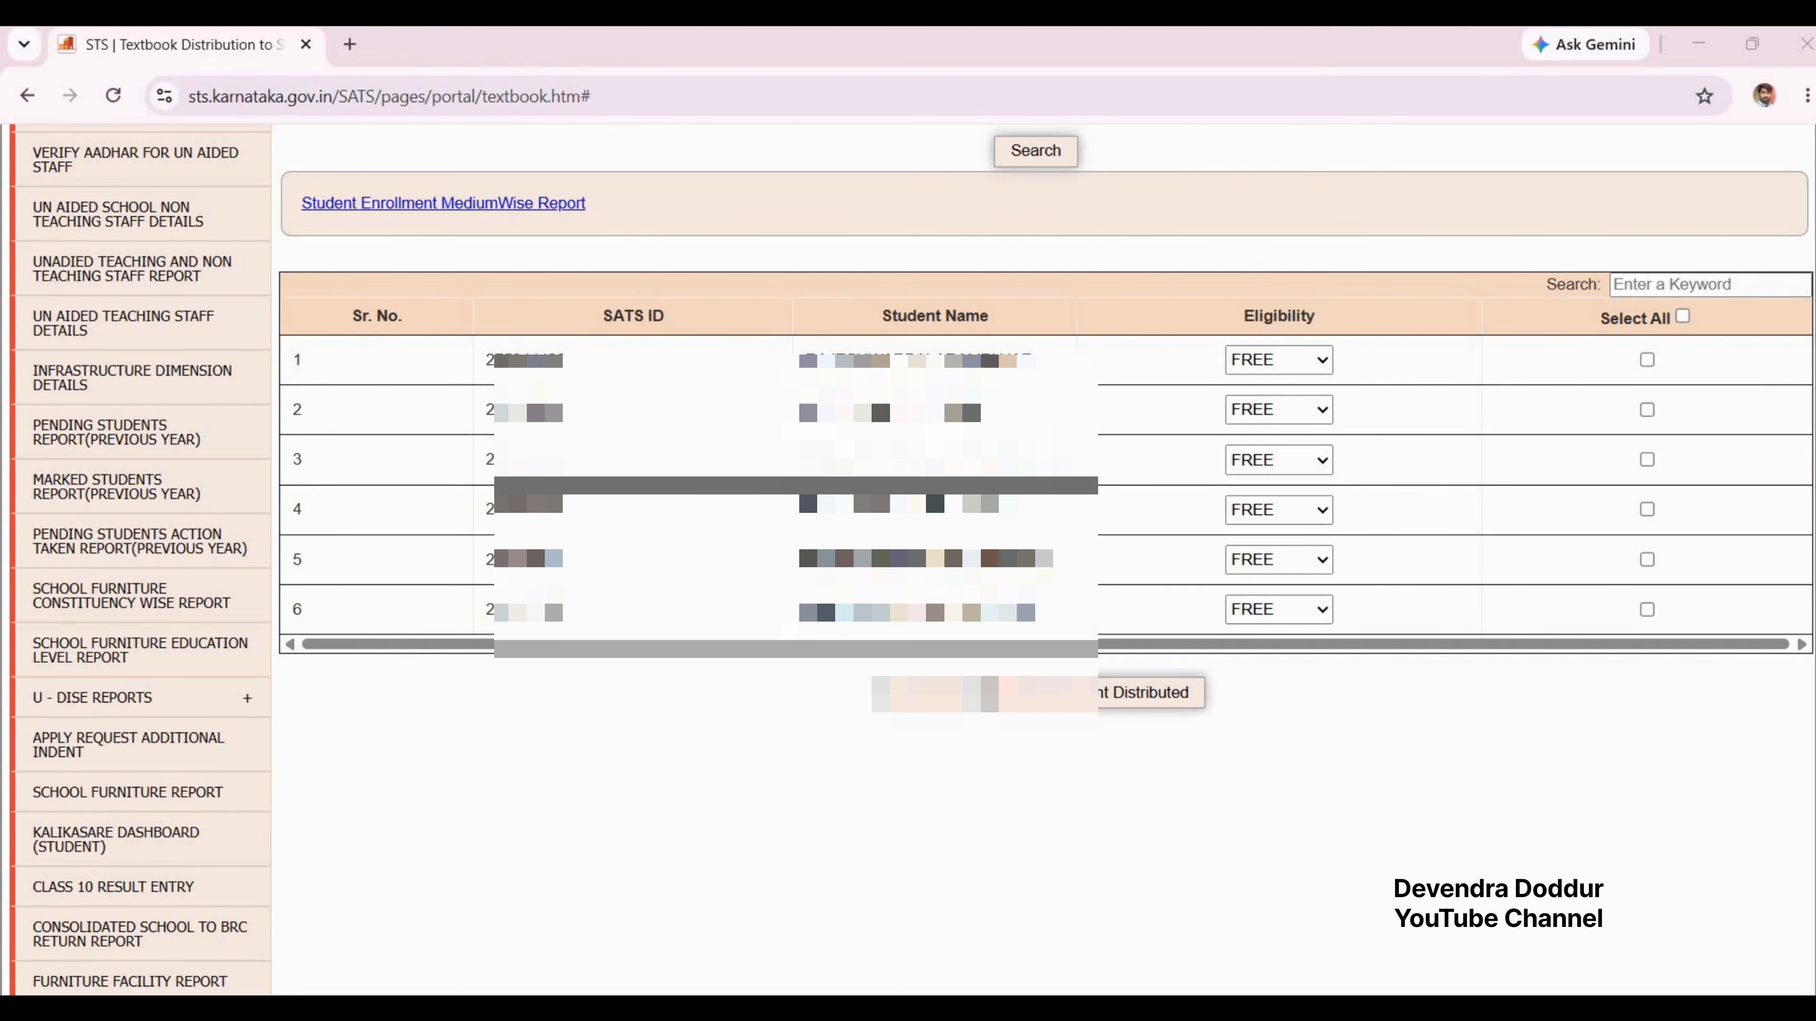
{"action": "left_click", "coordinate": [1647, 360]}
{"action": "left_click", "coordinate": [1647, 410]}
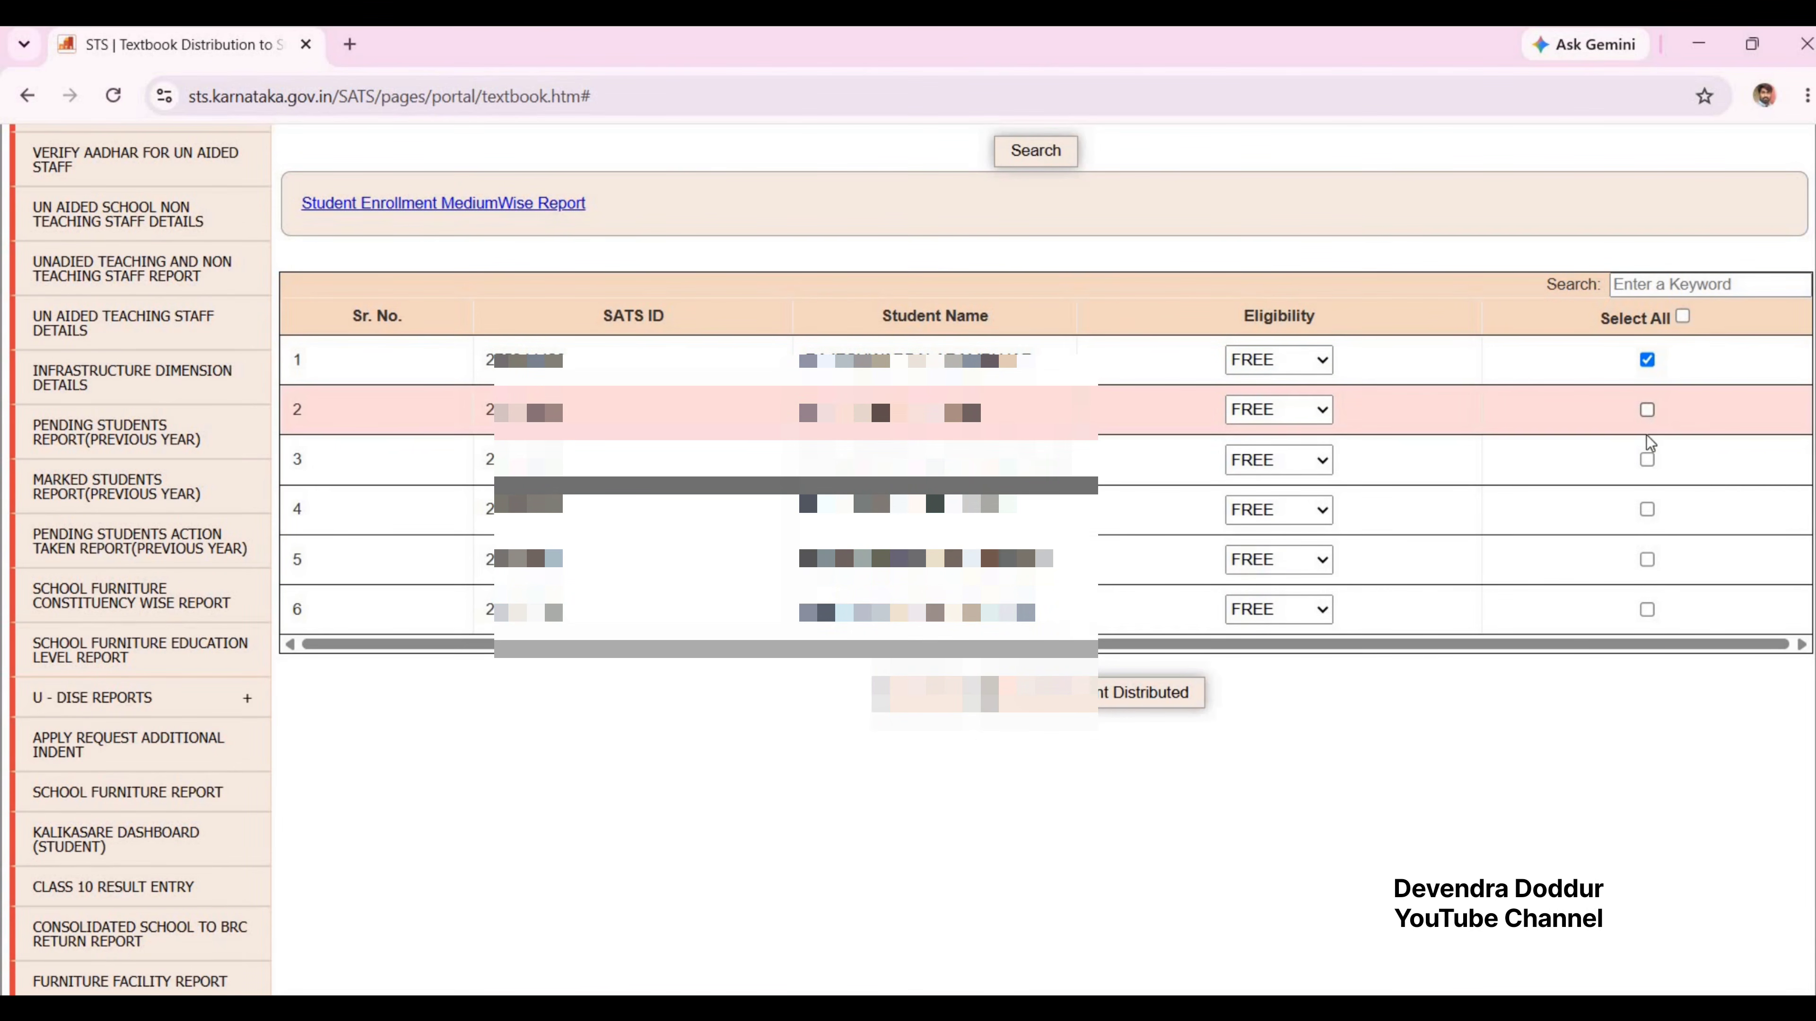
{"action": "left_click", "coordinate": [1646, 460]}
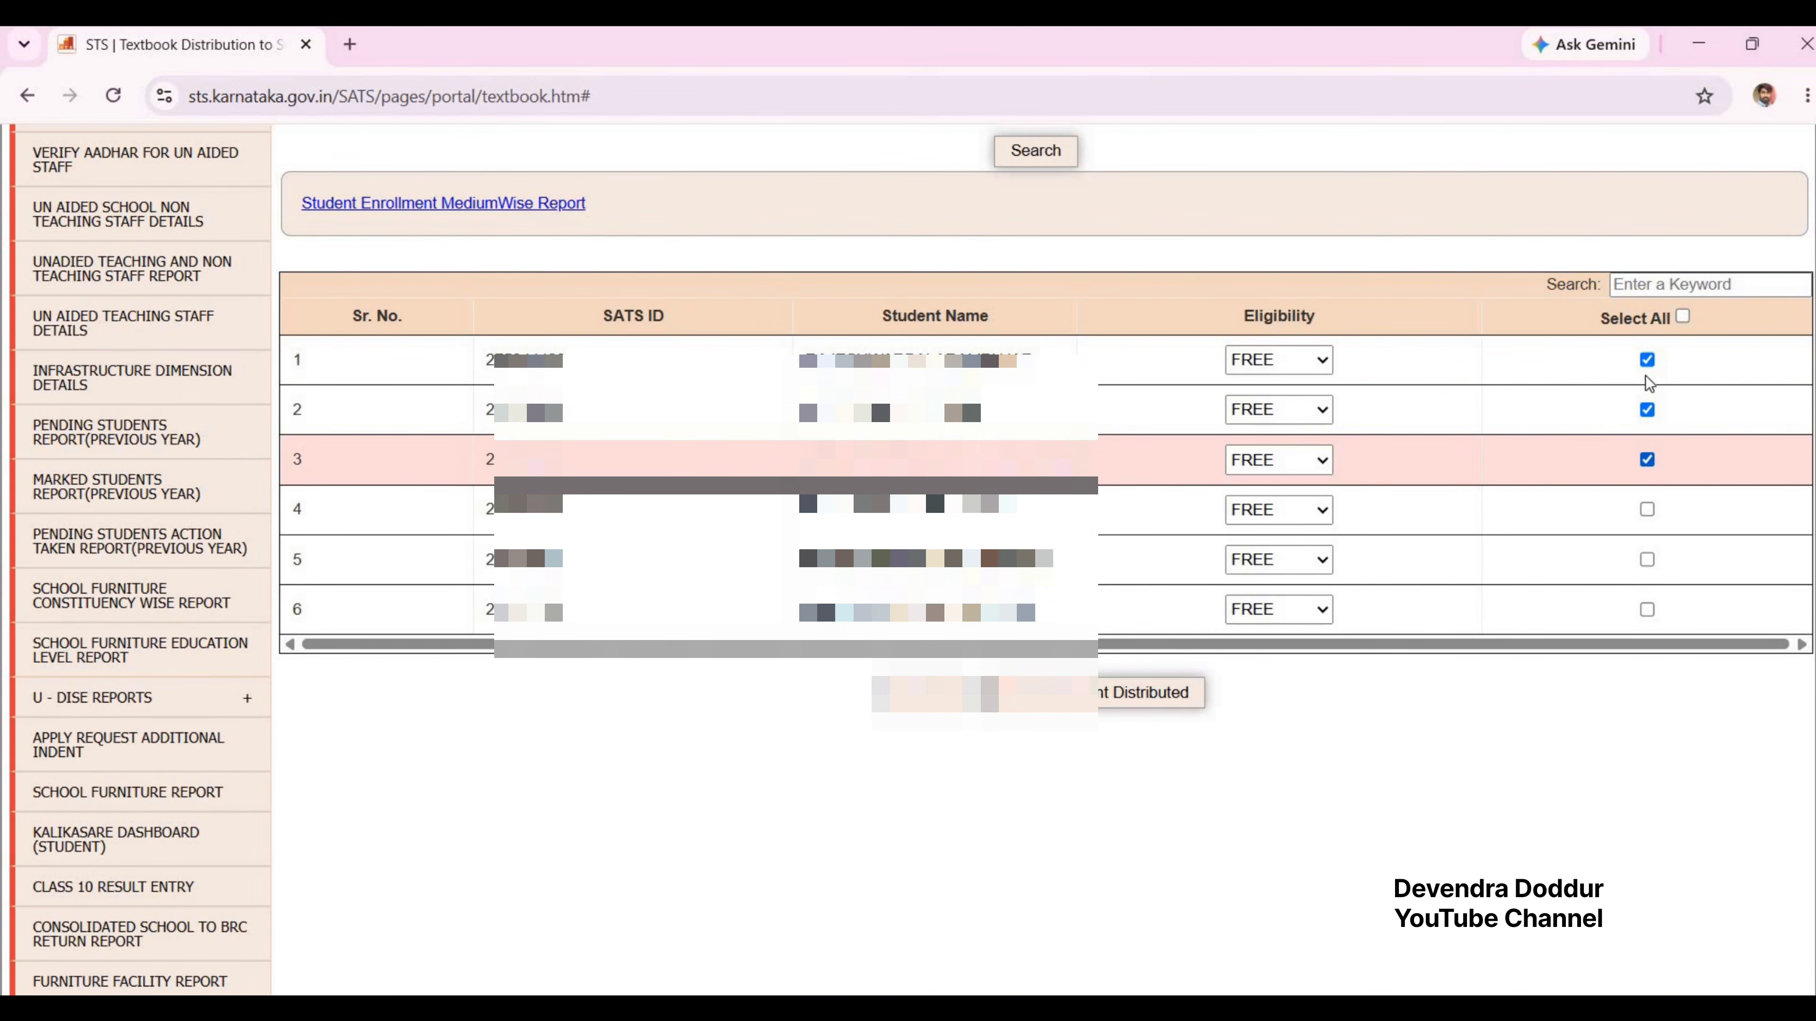
{"action": "left_click", "coordinate": [1682, 316]}
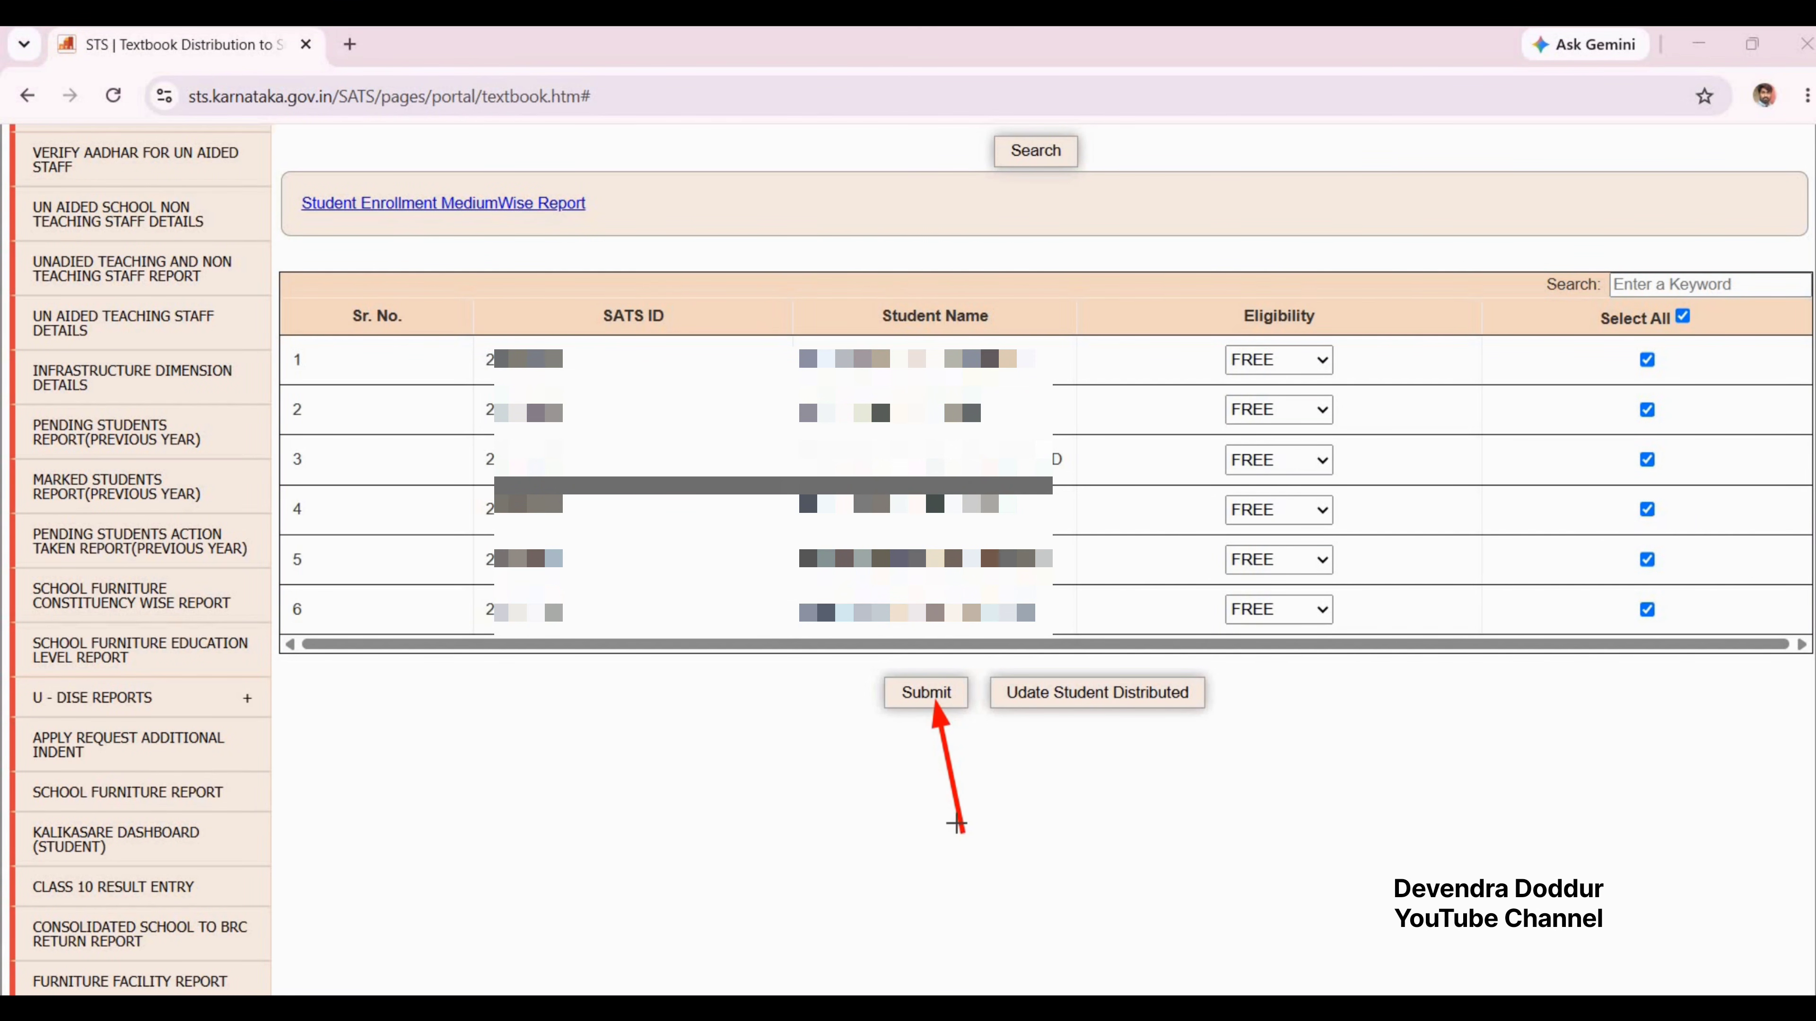
Step: Submit the textbook distribution for the selected class 1 students and confirm saving it
{"action": "left_click", "coordinate": [926, 692]}
{"action": "left_click_drag", "start_coordinate": [678, 193], "coordinate": [883, 210]}
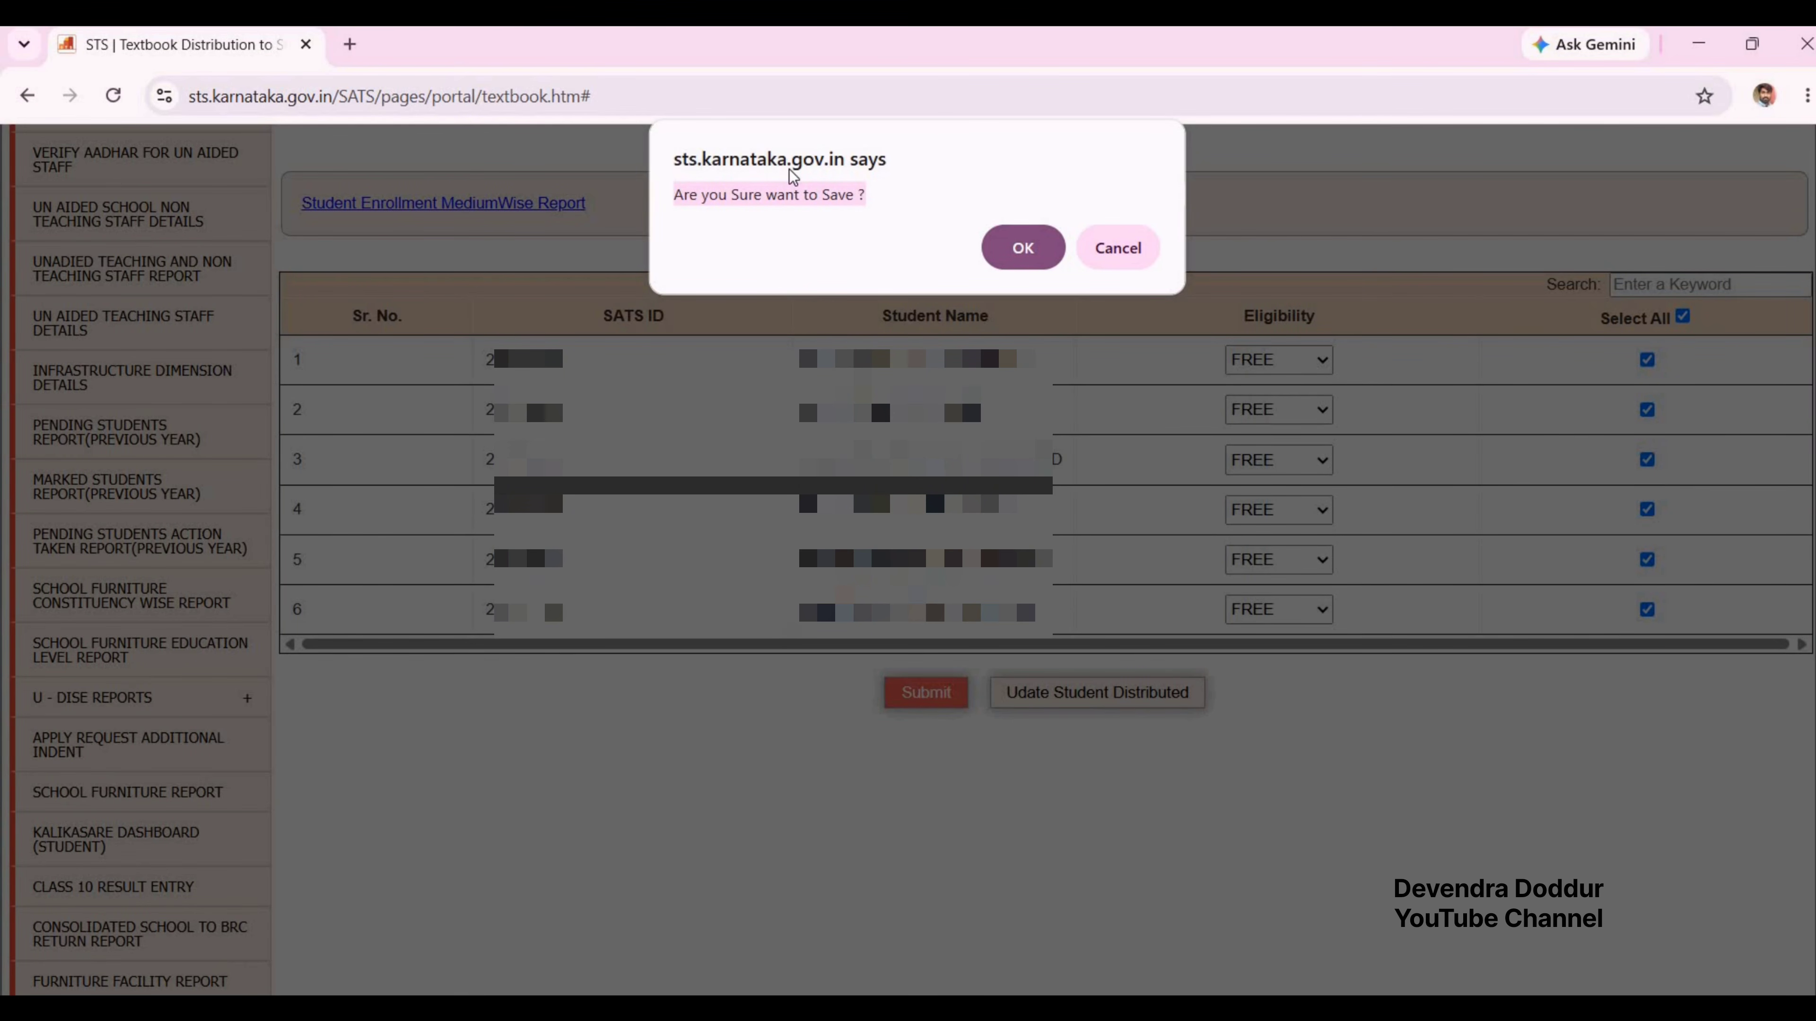
{"action": "left_click", "coordinate": [1024, 250]}
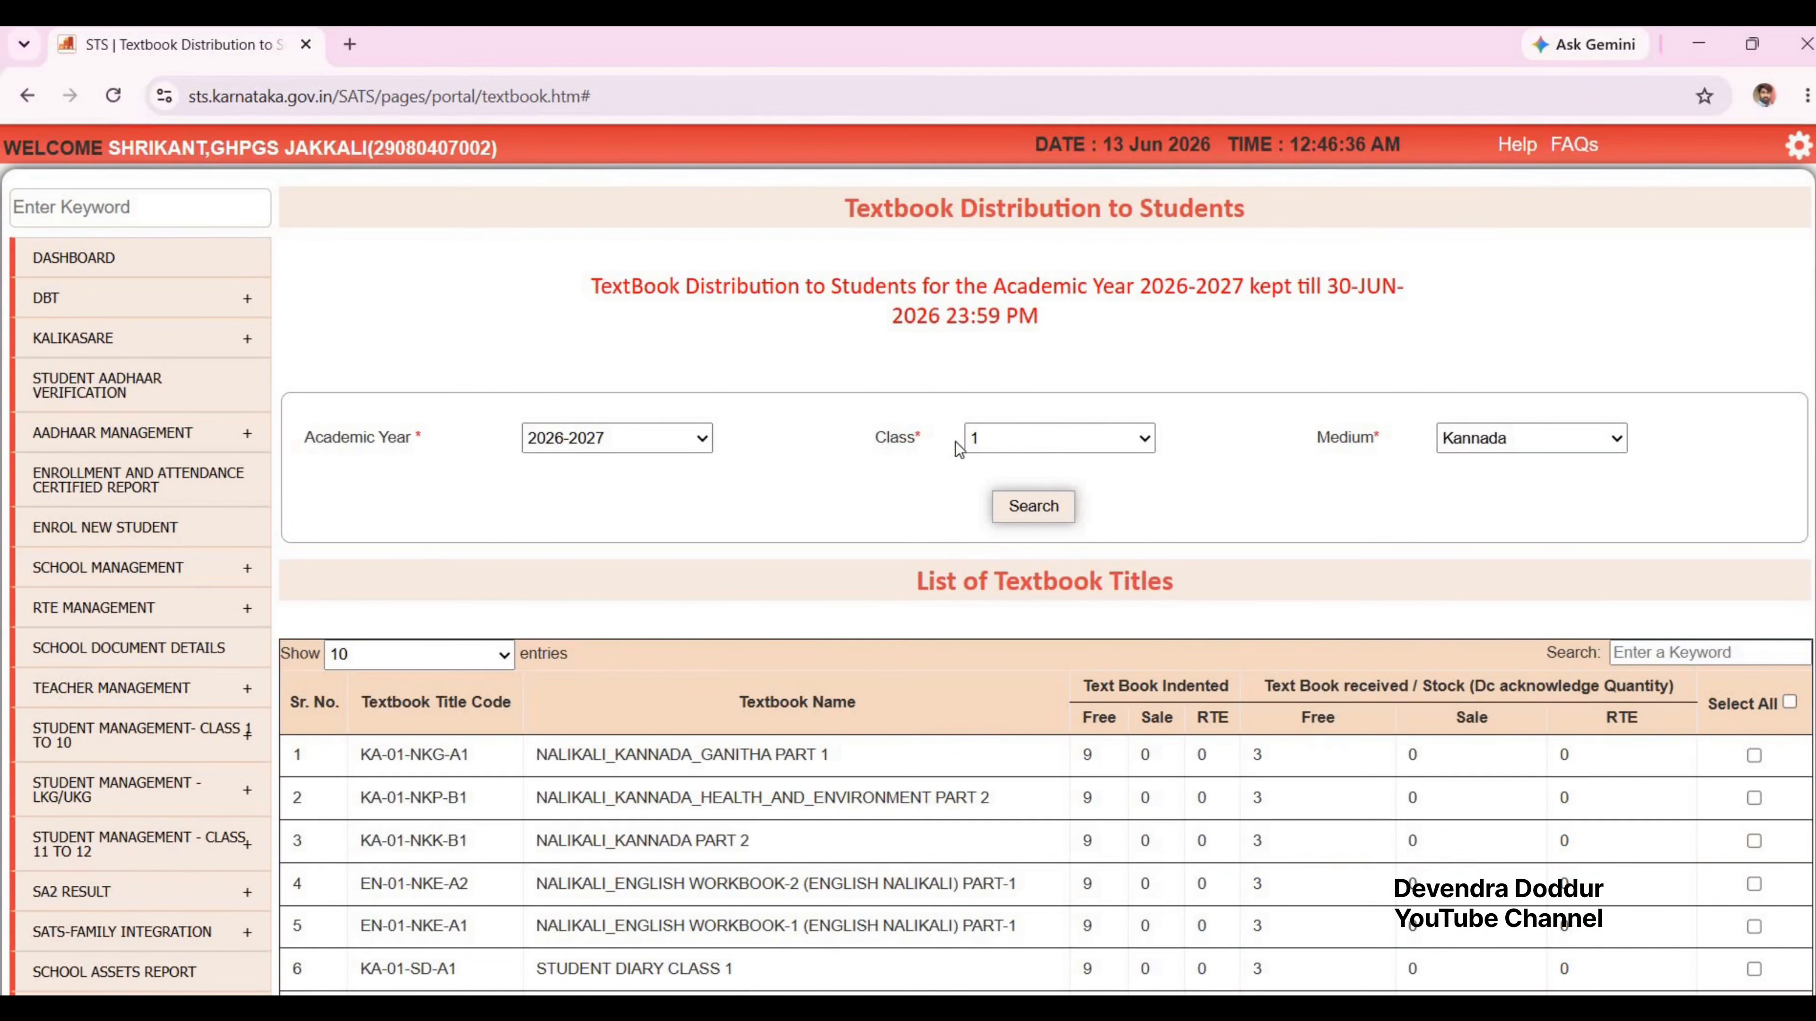
Step: Search the textbook titles for class 3 in the Kannada medium for academic year 2026-2027
{"action": "double_click", "coordinate": [958, 449]}
{"action": "left_click", "coordinate": [1043, 440]}
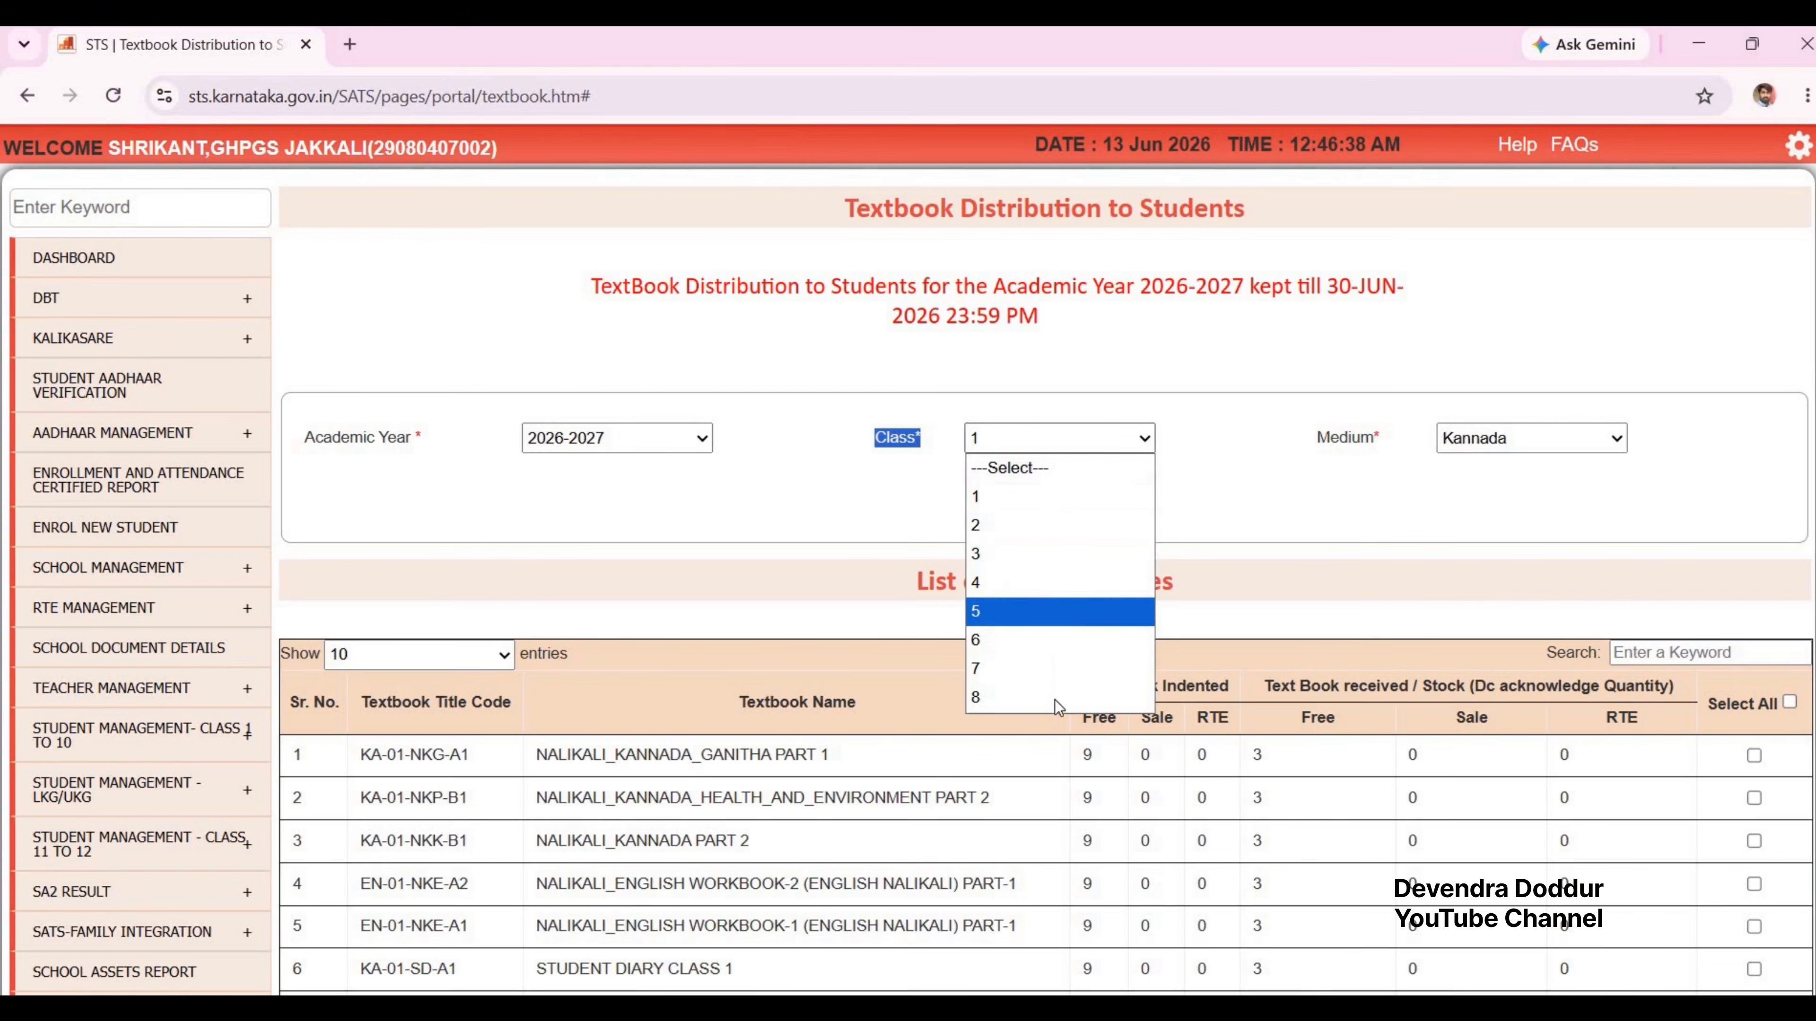
{"action": "left_click", "coordinate": [1040, 557]}
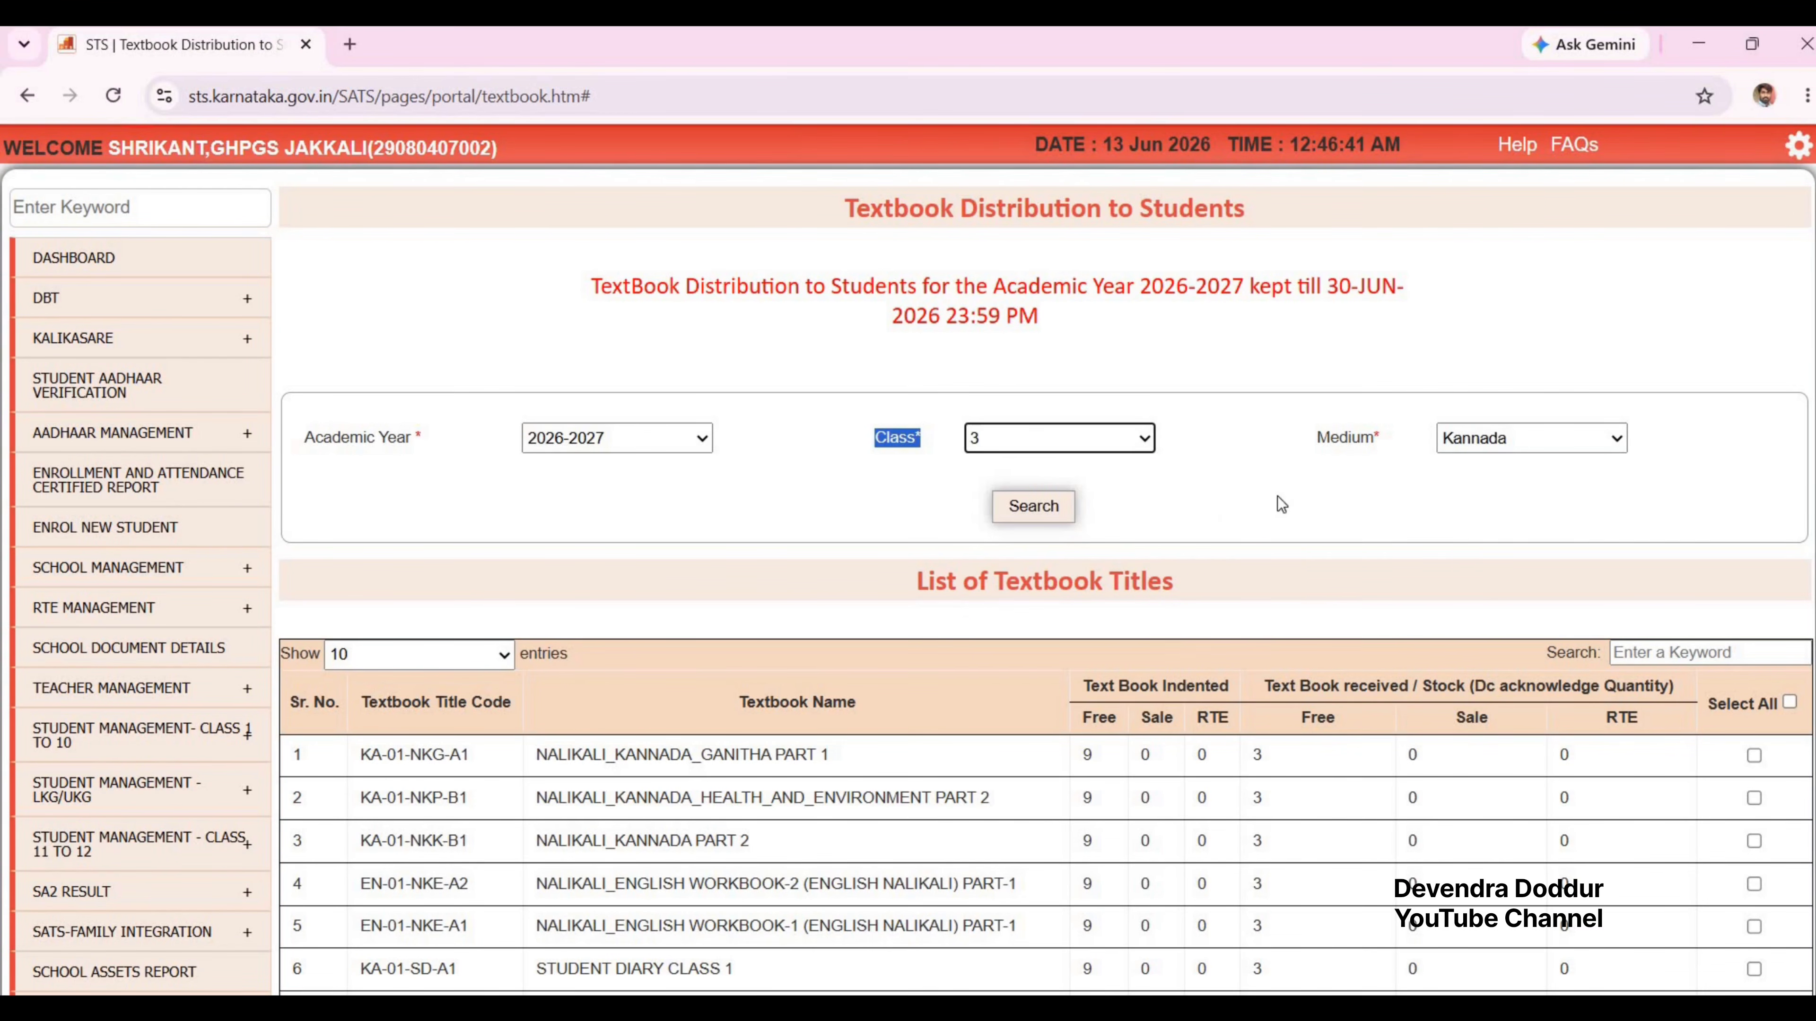
{"action": "left_click_drag", "start_coordinate": [1317, 439], "coordinate": [1483, 437]}
{"action": "left_click", "coordinate": [1483, 437]}
{"action": "left_click", "coordinate": [1480, 498]}
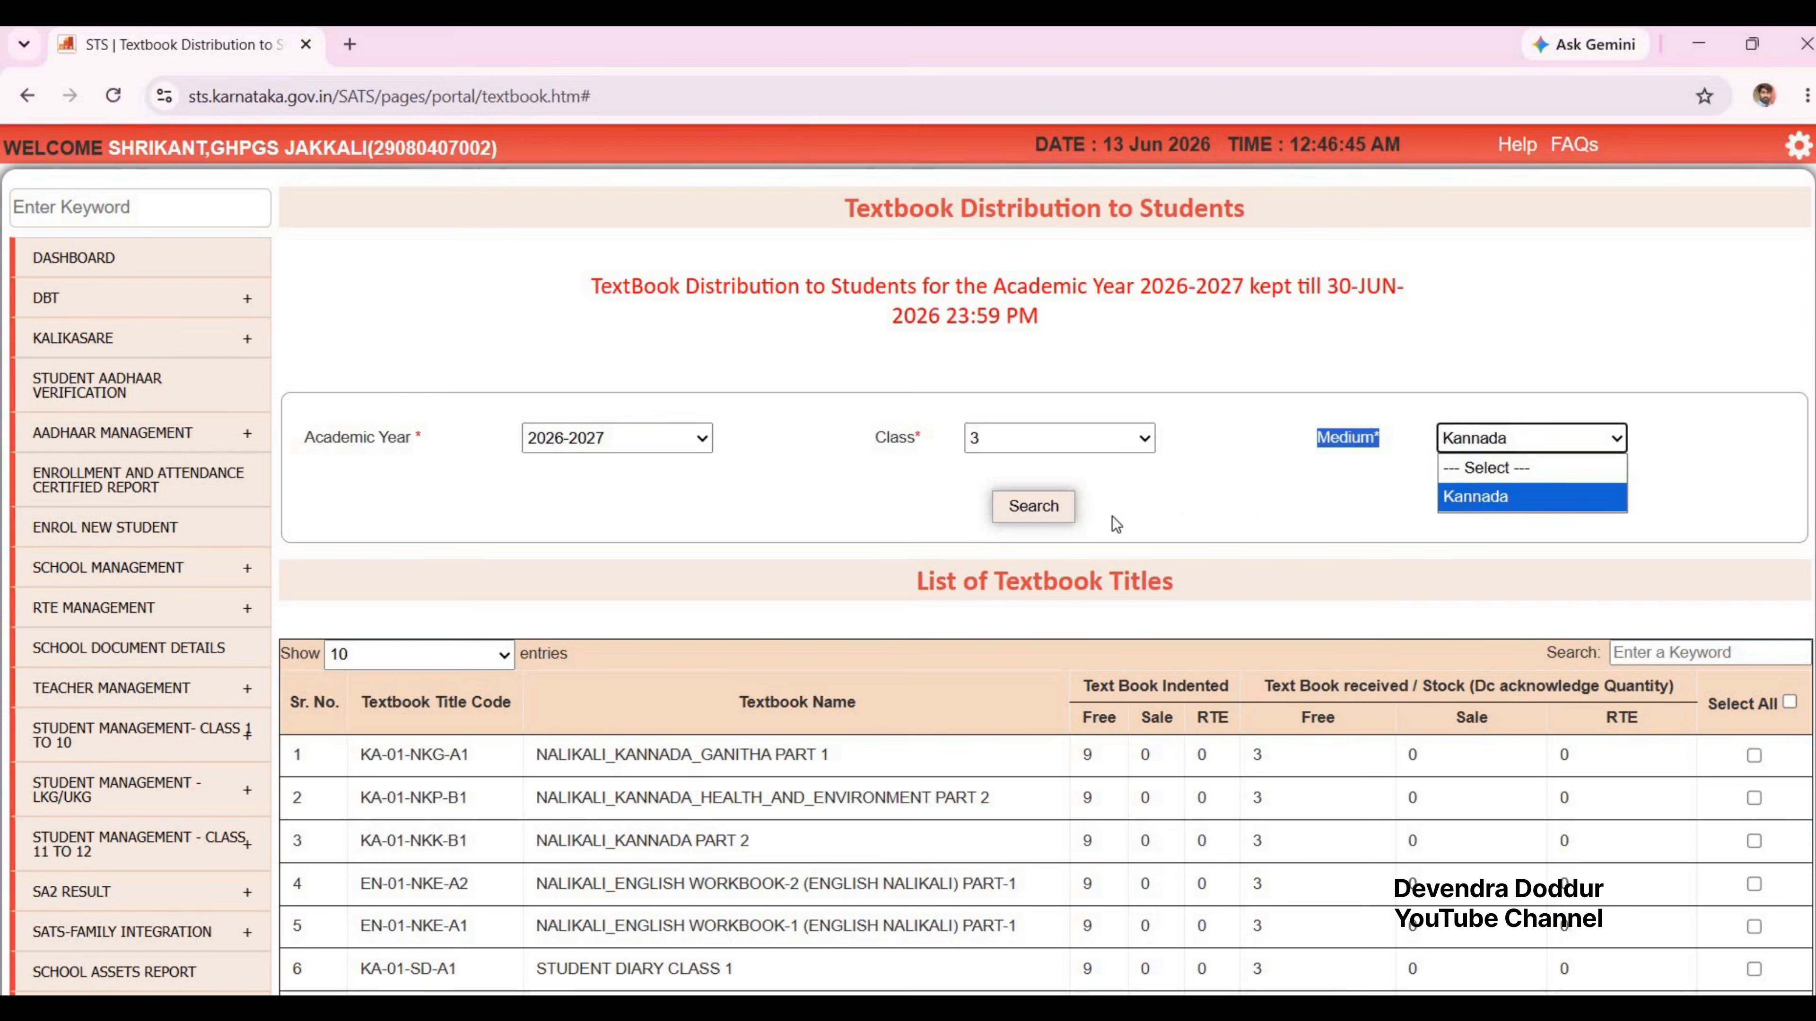
{"action": "left_click", "coordinate": [1058, 514]}
Step: Show ALL entries in the class 7 textbook title list and select every title
{"action": "scroll", "coordinate": [1044, 501], "scroll_direction": "down", "scroll_amount": 5}
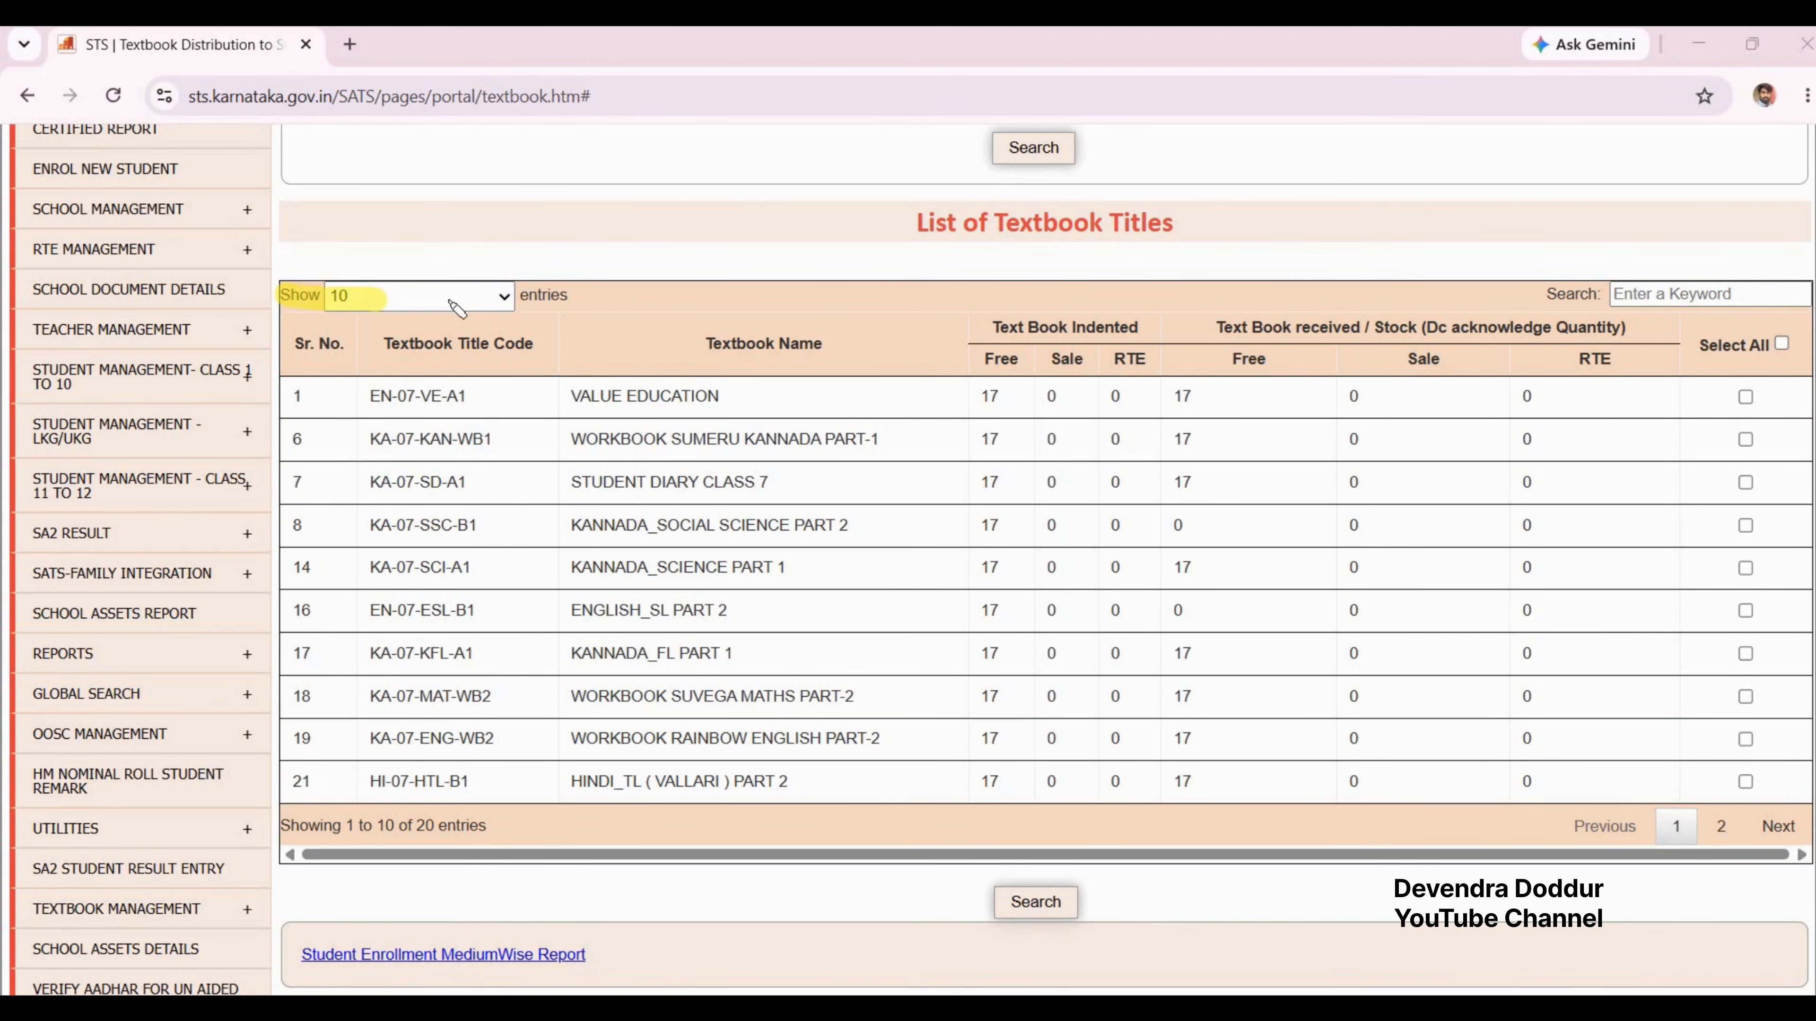
{"action": "left_click_drag", "start_coordinate": [449, 301], "coordinate": [541, 299]}
{"action": "left_click", "coordinate": [429, 296]}
{"action": "left_click", "coordinate": [458, 500]}
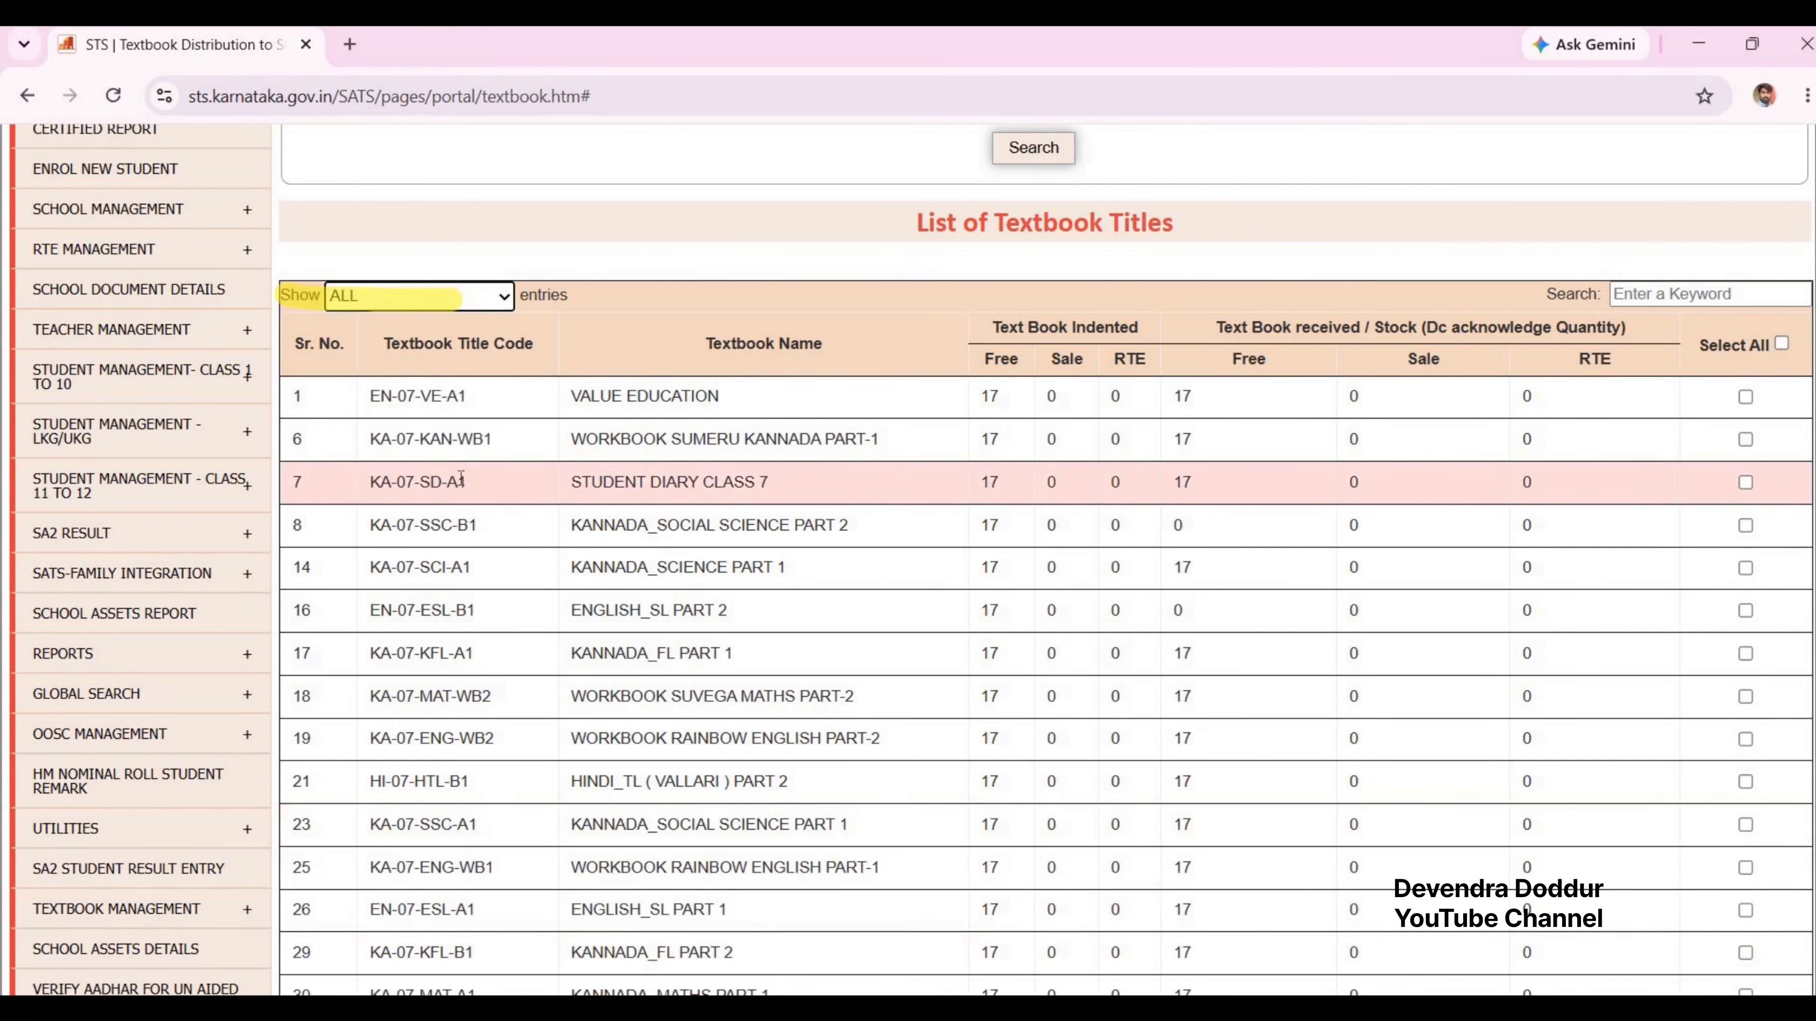
{"action": "scroll", "coordinate": [1203, 405], "scroll_direction": "down", "scroll_amount": 5}
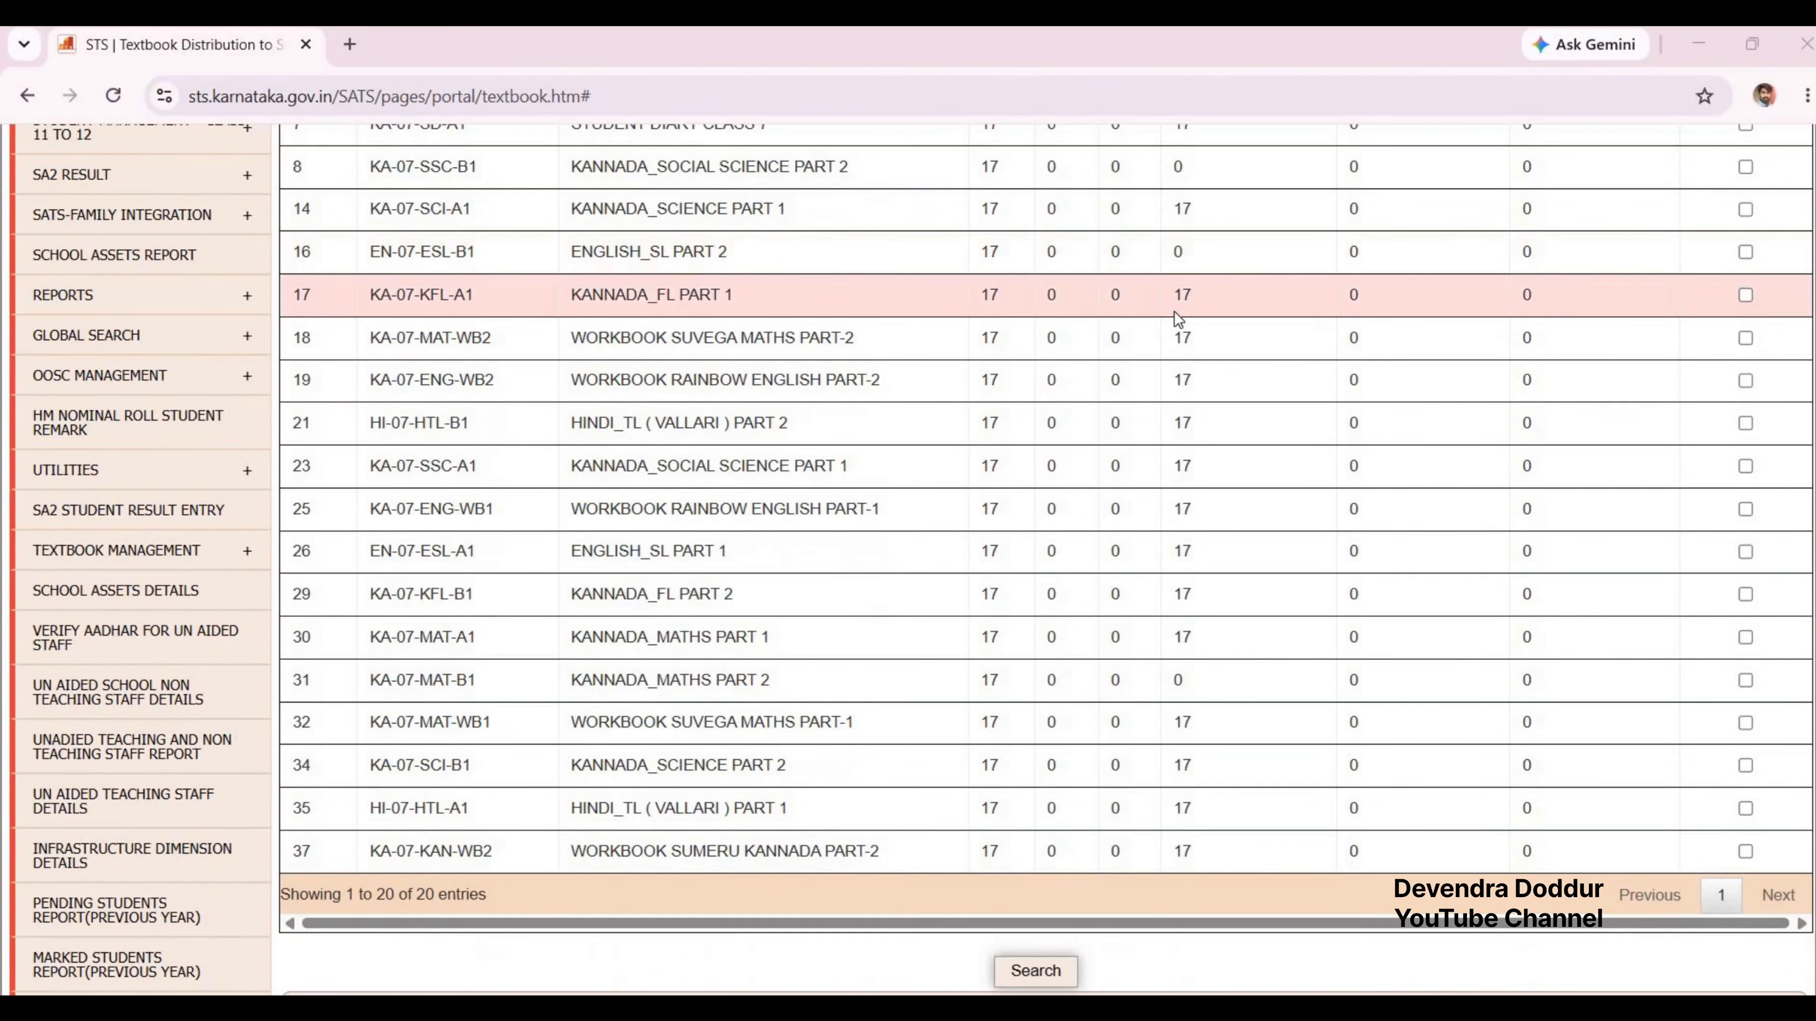
{"action": "scroll", "coordinate": [1172, 306], "scroll_direction": "up", "scroll_amount": 5}
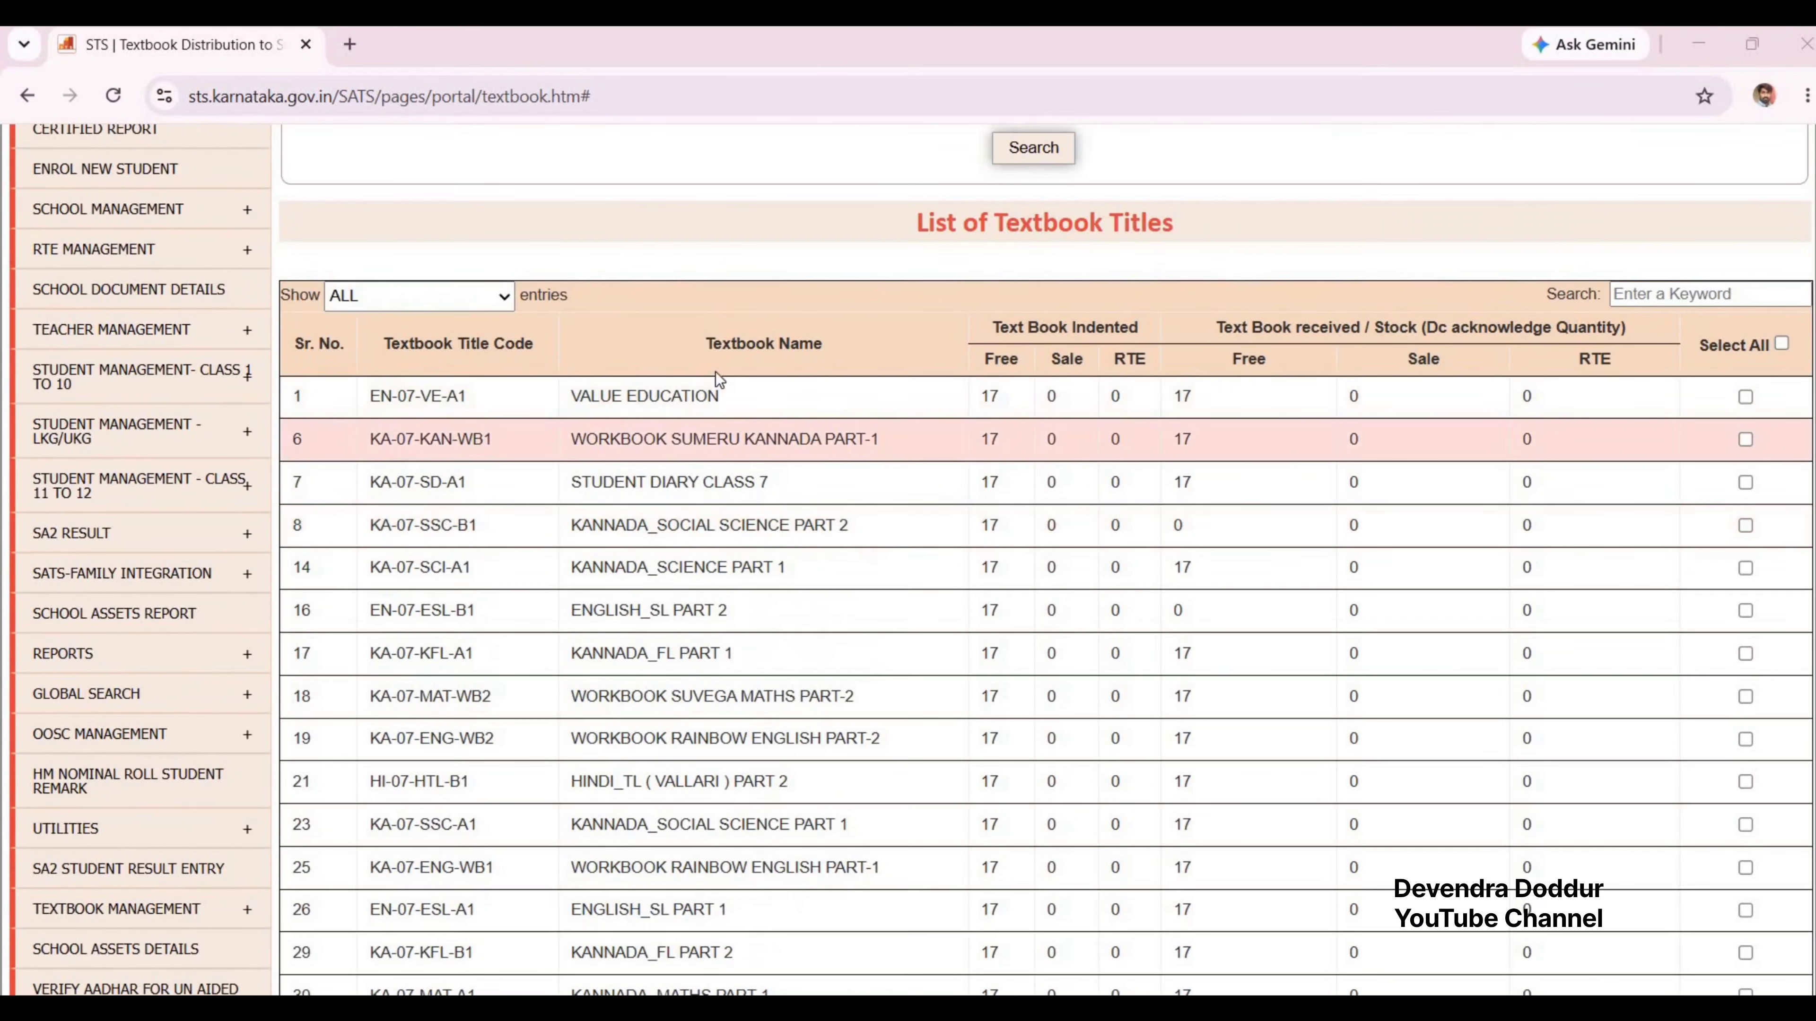
{"action": "scroll", "coordinate": [722, 401], "scroll_direction": "down", "scroll_amount": 6}
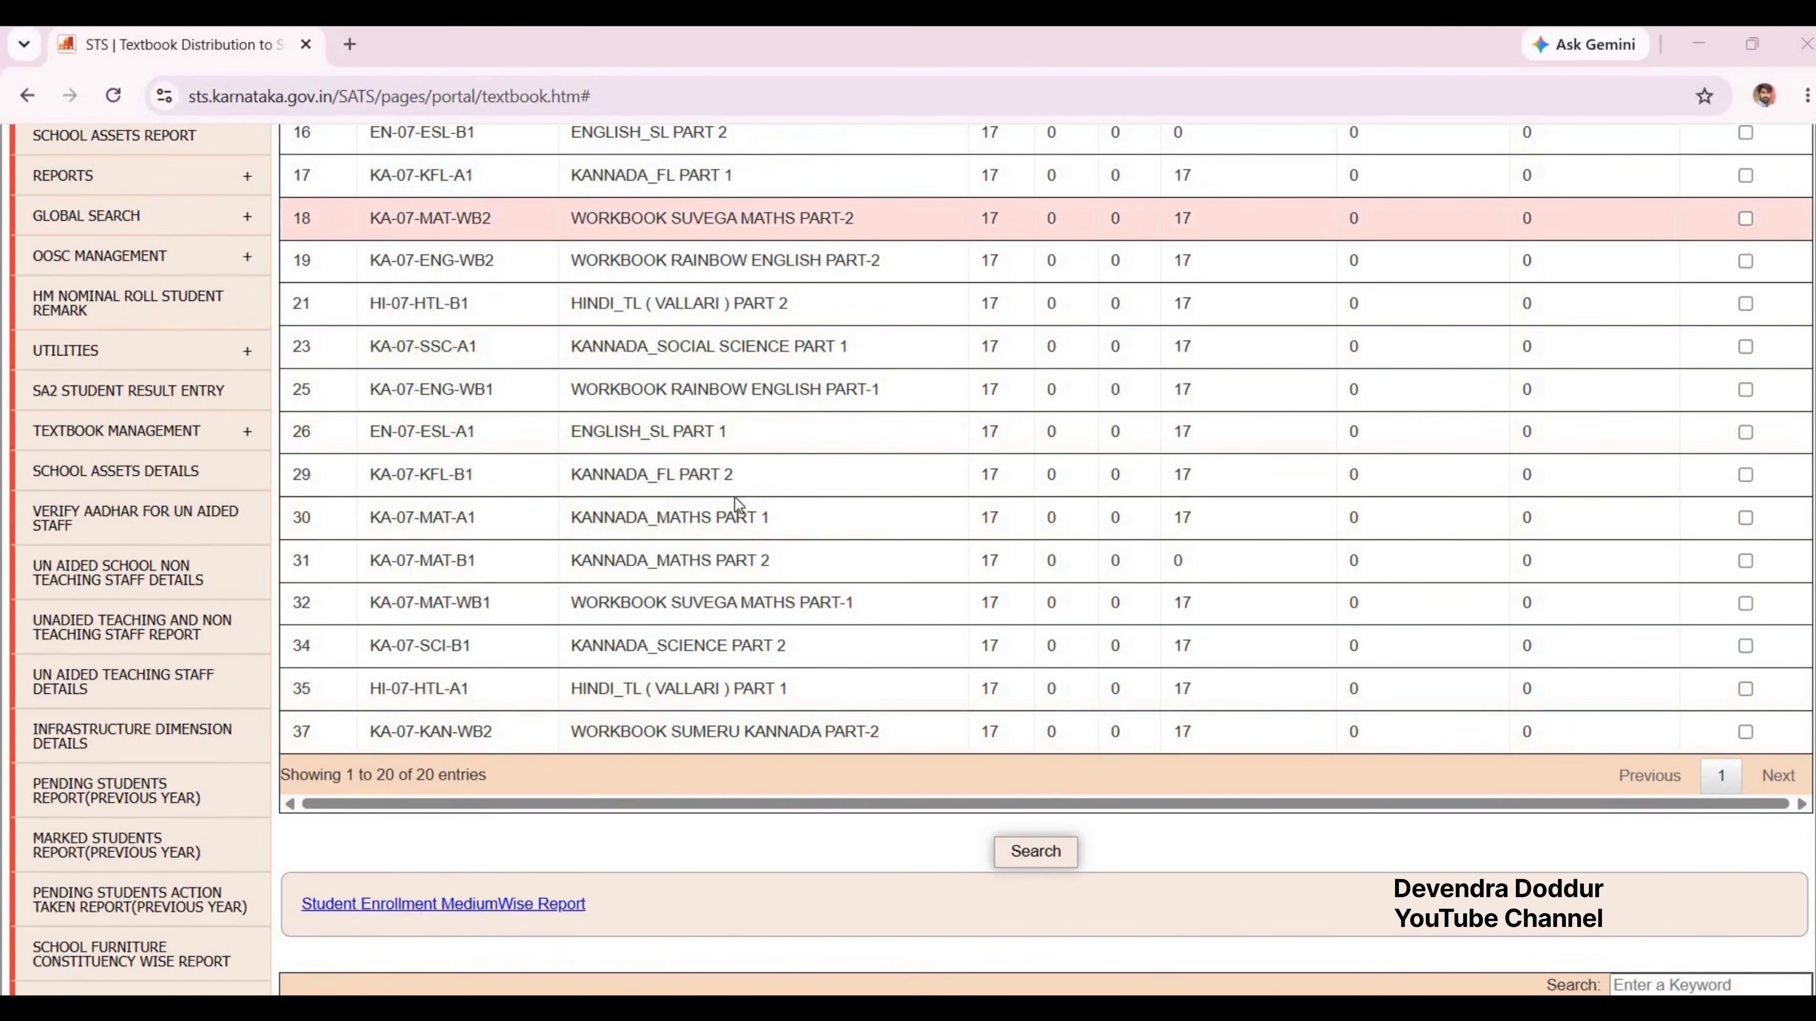
{"action": "scroll", "coordinate": [738, 510], "scroll_direction": "up", "scroll_amount": 6}
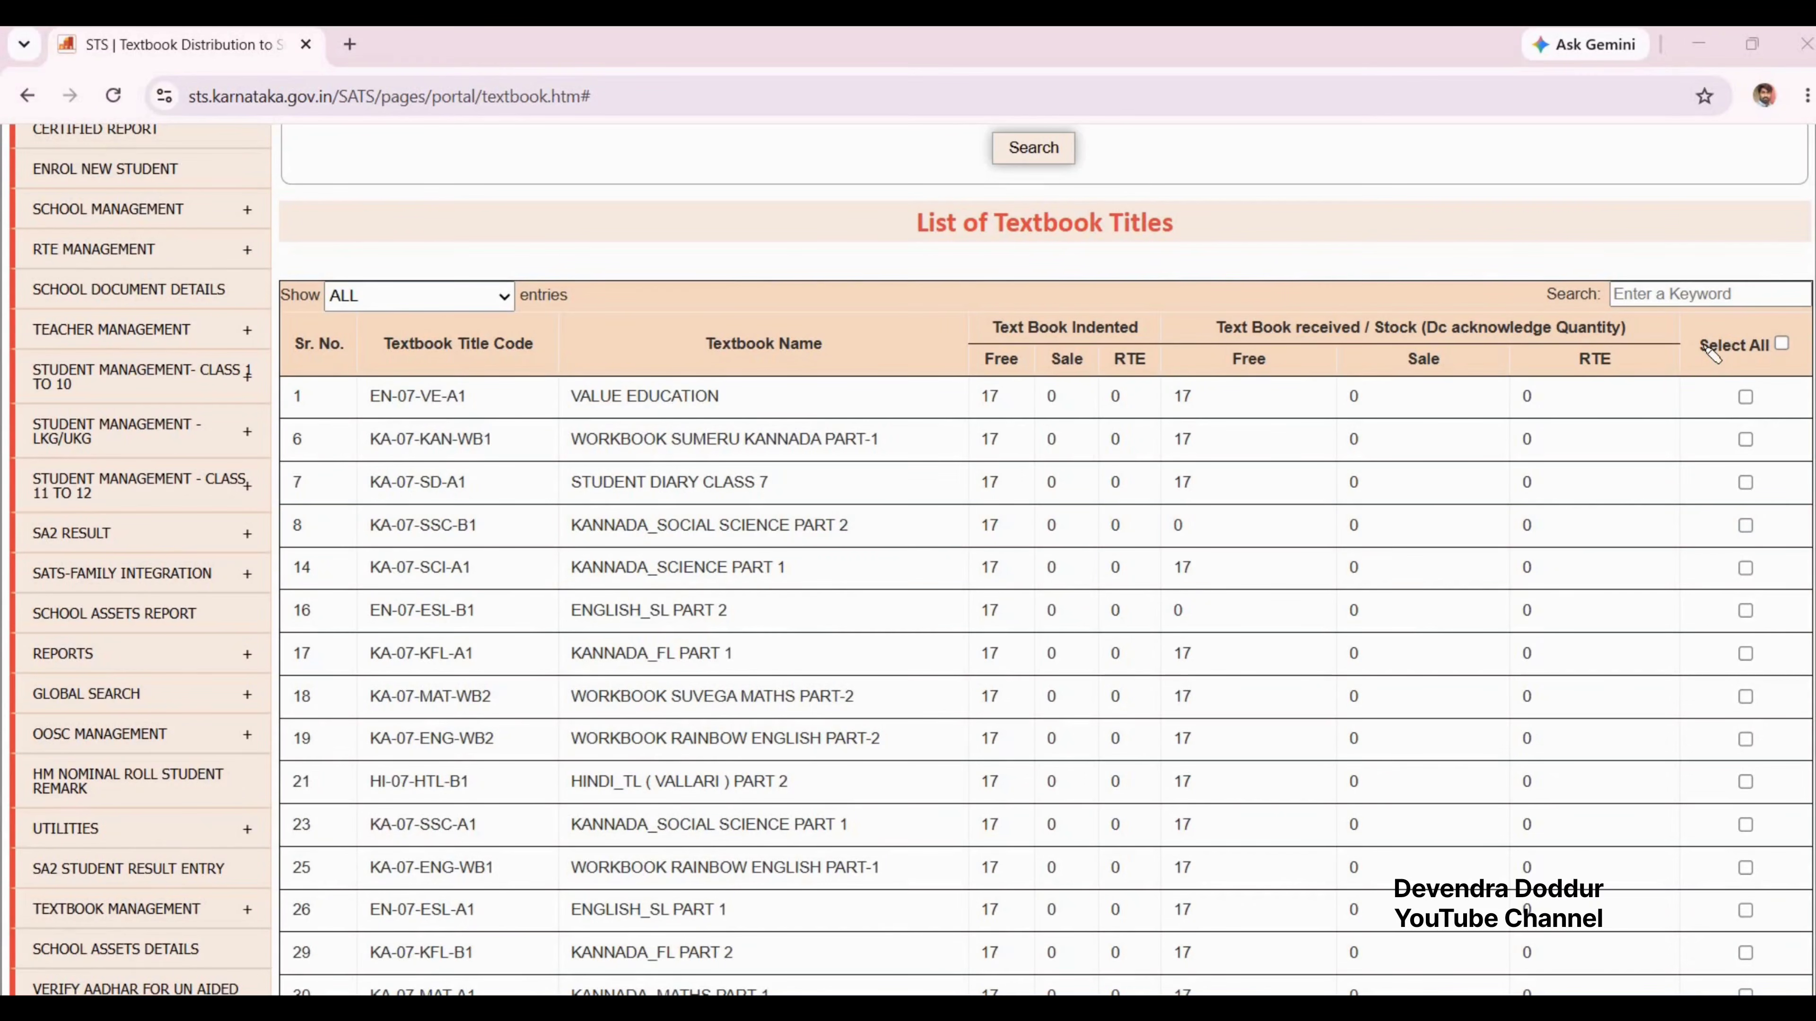
{"action": "left_click_drag", "start_coordinate": [1713, 350], "coordinate": [1779, 347]}
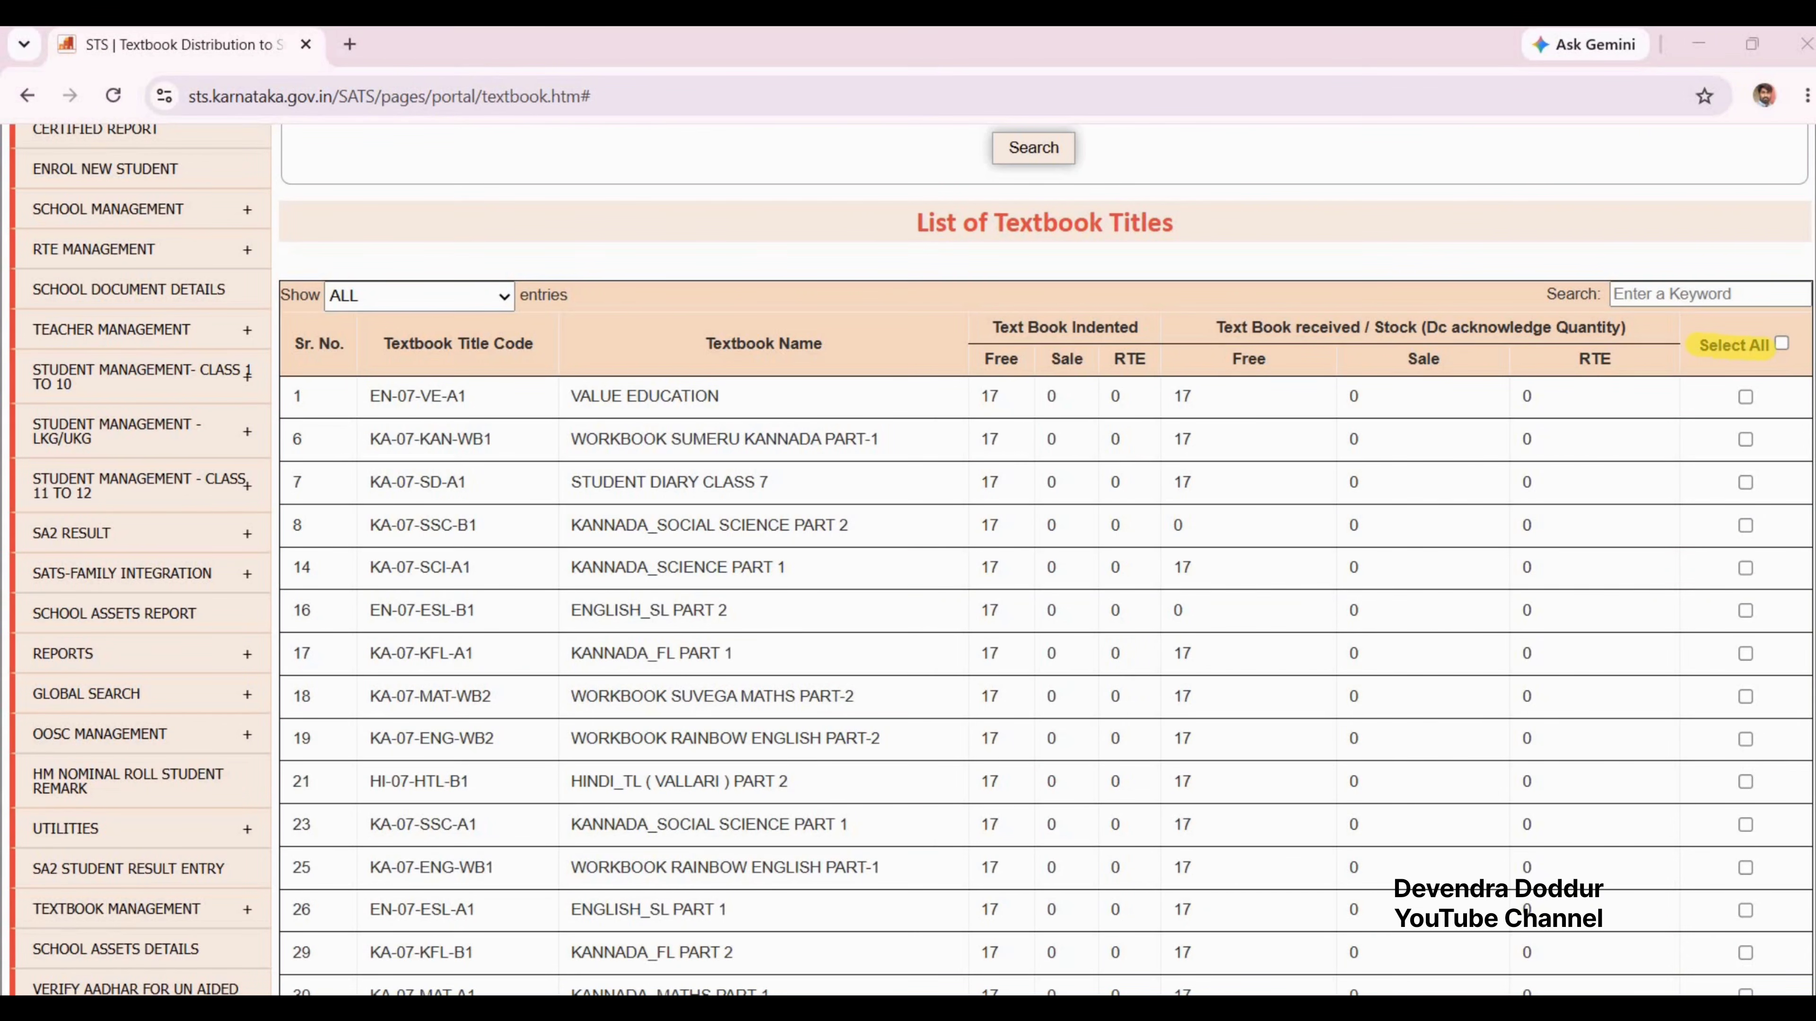
{"action": "left_click", "coordinate": [1781, 344]}
{"action": "scroll", "coordinate": [1785, 351], "scroll_direction": "down", "scroll_amount": 2}
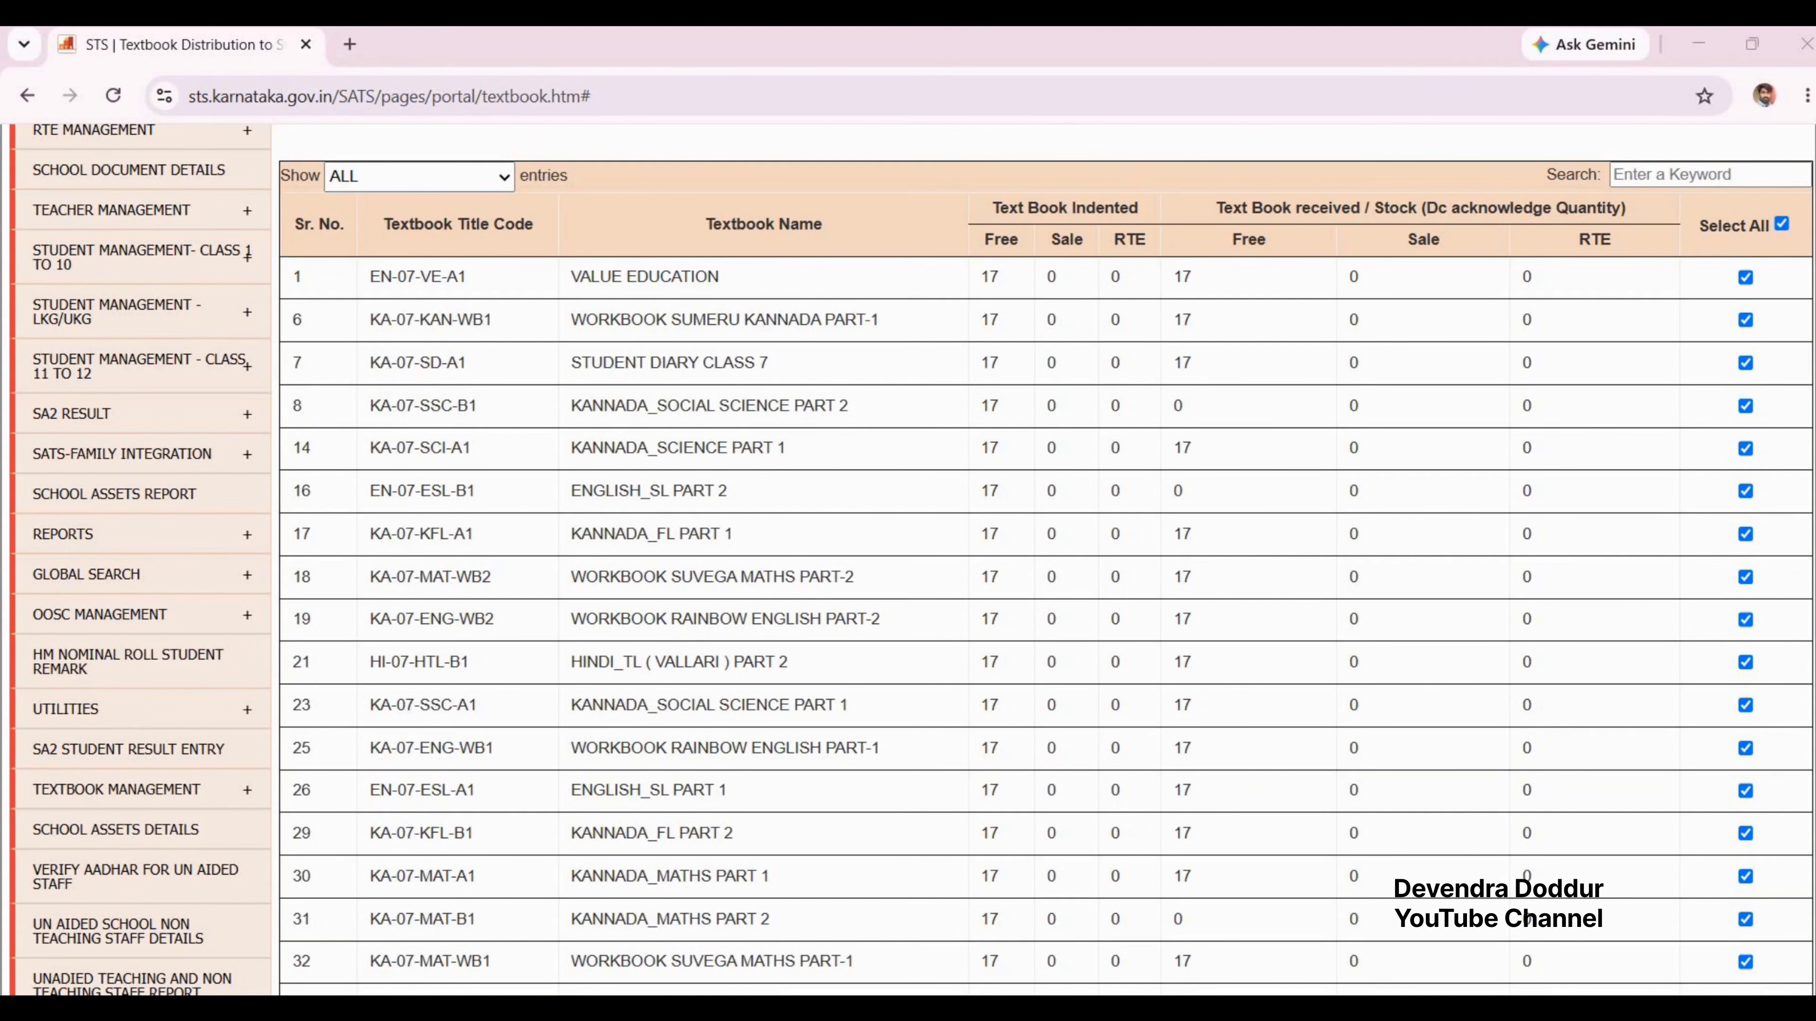
Step: Deselect the class 7 titles with zero received free stock, such as English SL Part 2 and Kannada Maths Part 2, and search for eligible students
{"action": "left_click_drag", "start_coordinate": [995, 208], "coordinate": [1147, 208]}
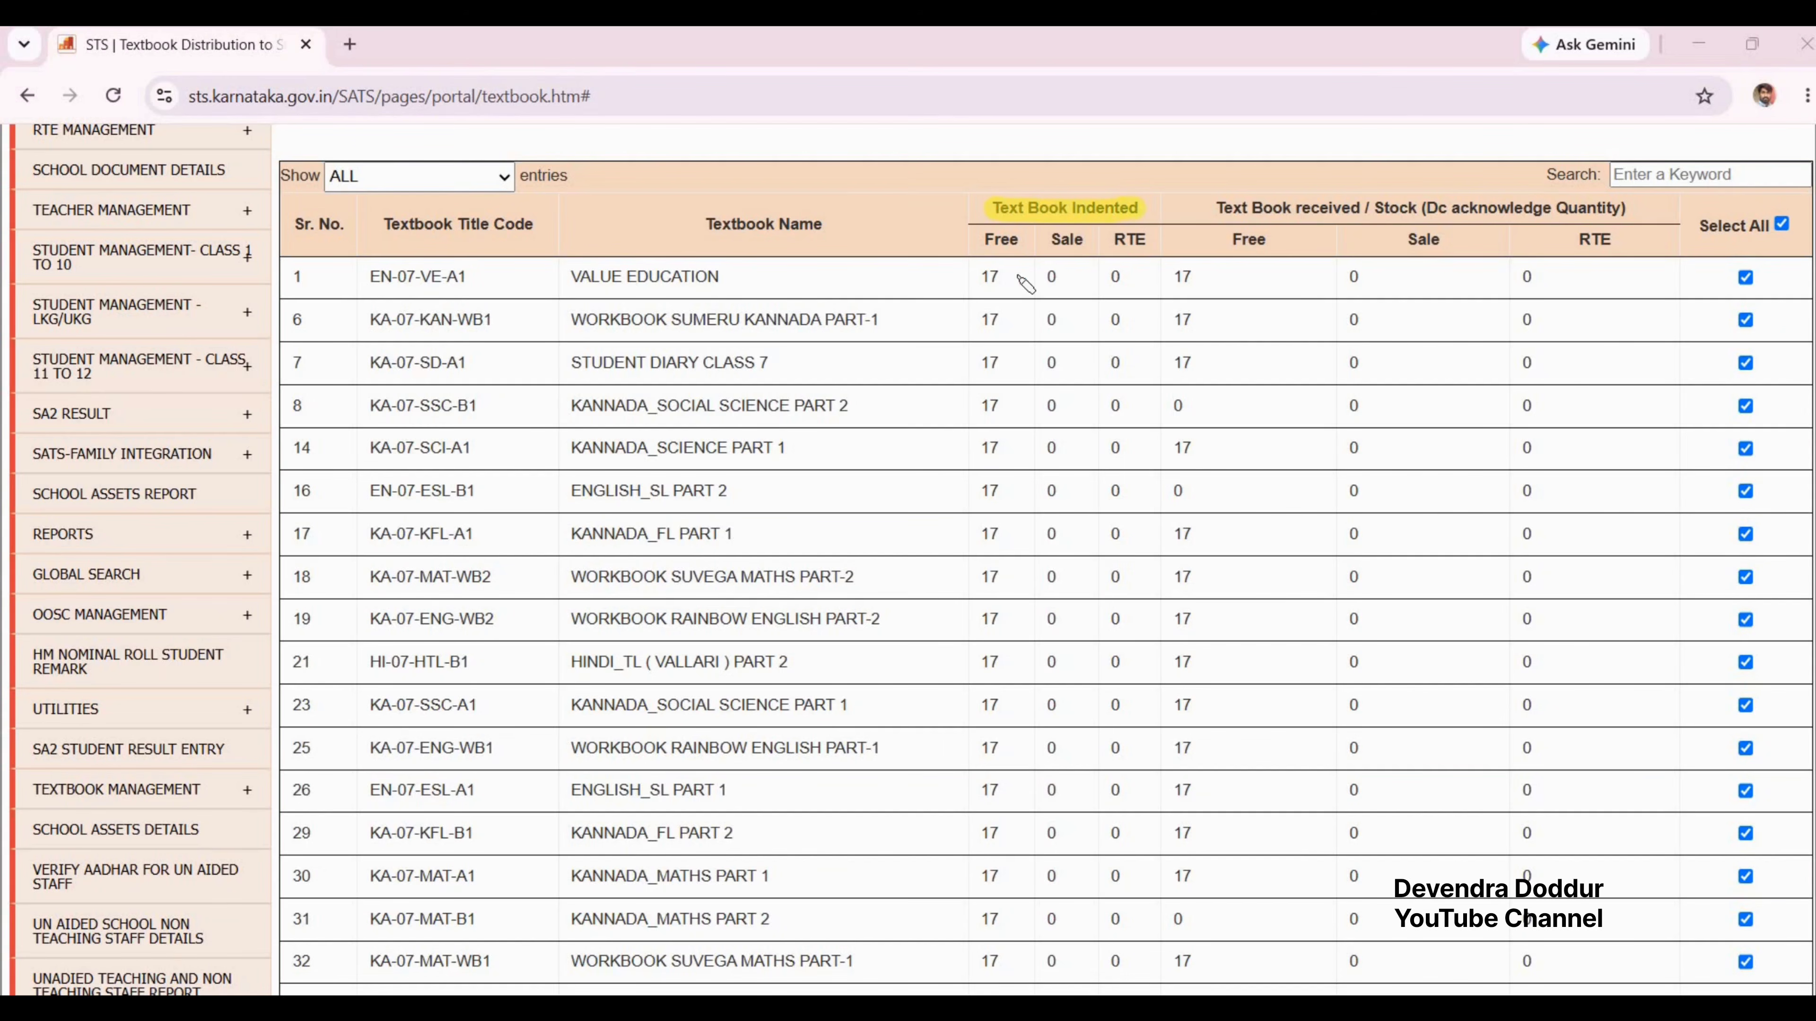
{"action": "left_click_drag", "start_coordinate": [994, 276], "coordinate": [994, 580]}
{"action": "left_click_drag", "start_coordinate": [1215, 207], "coordinate": [1439, 208]}
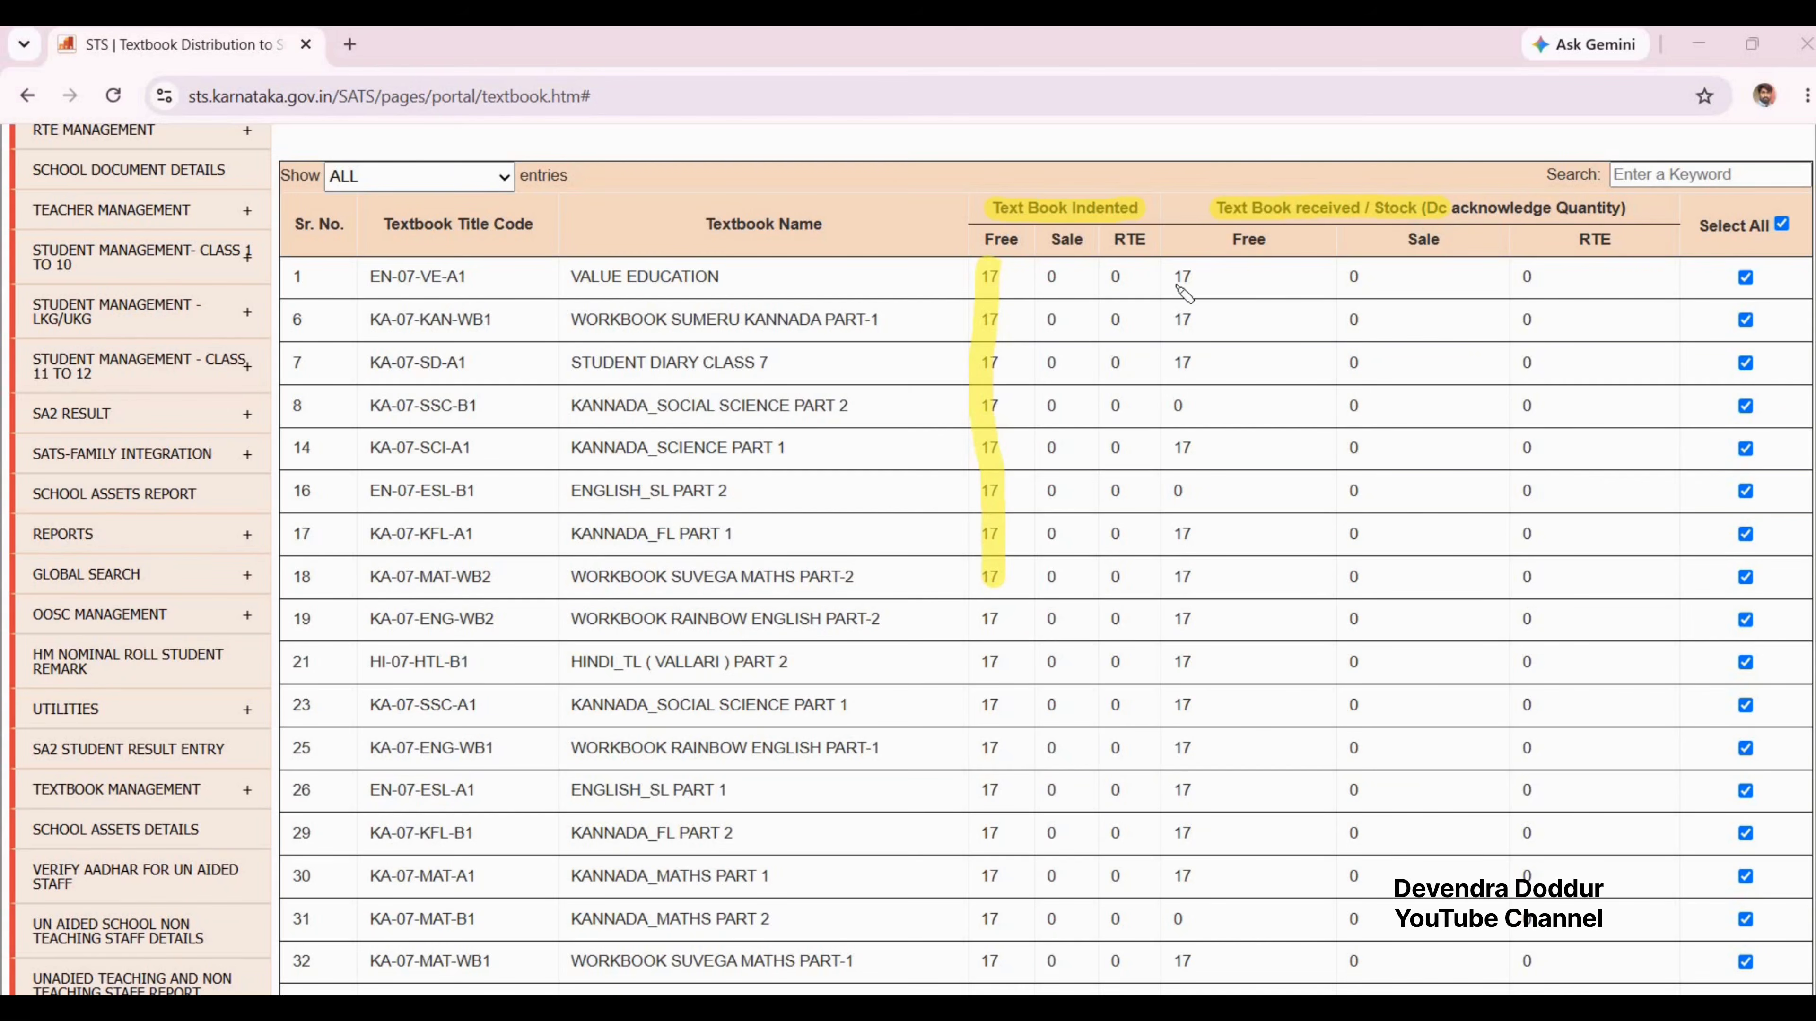
{"action": "left_click_drag", "start_coordinate": [1172, 401], "coordinate": [1192, 411]}
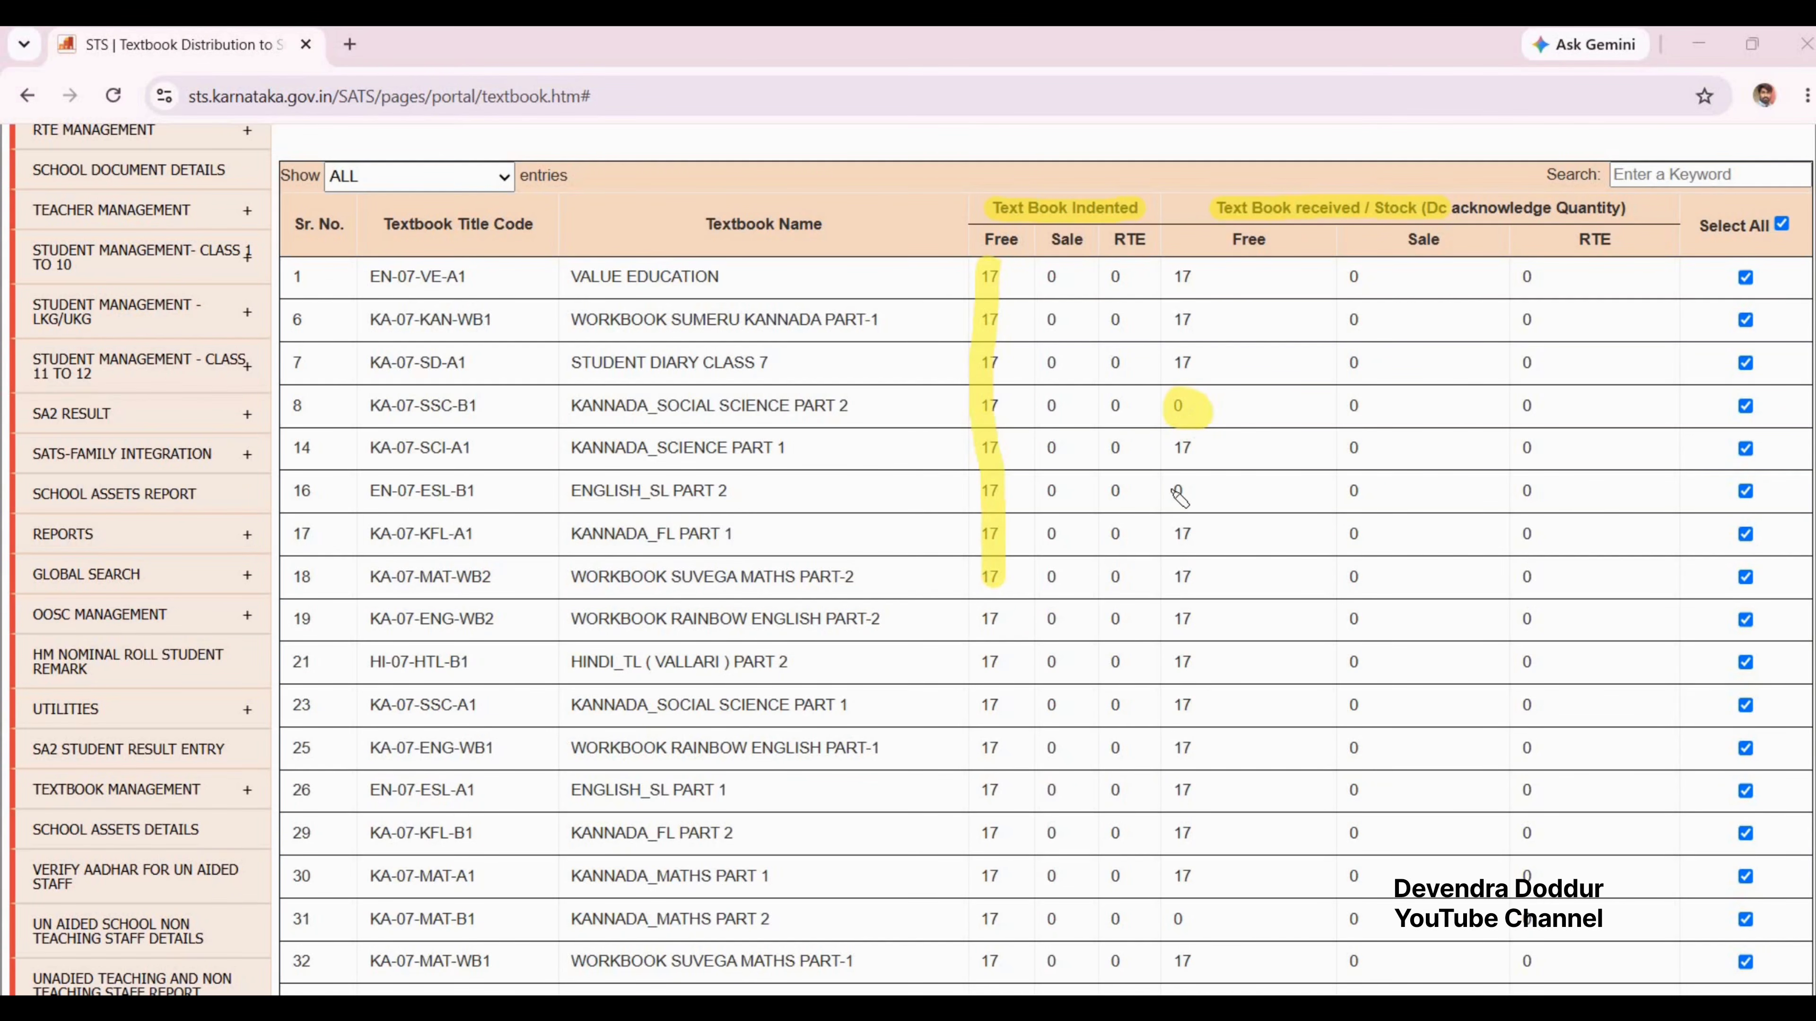
{"action": "left_click_drag", "start_coordinate": [1169, 496], "coordinate": [1180, 493]}
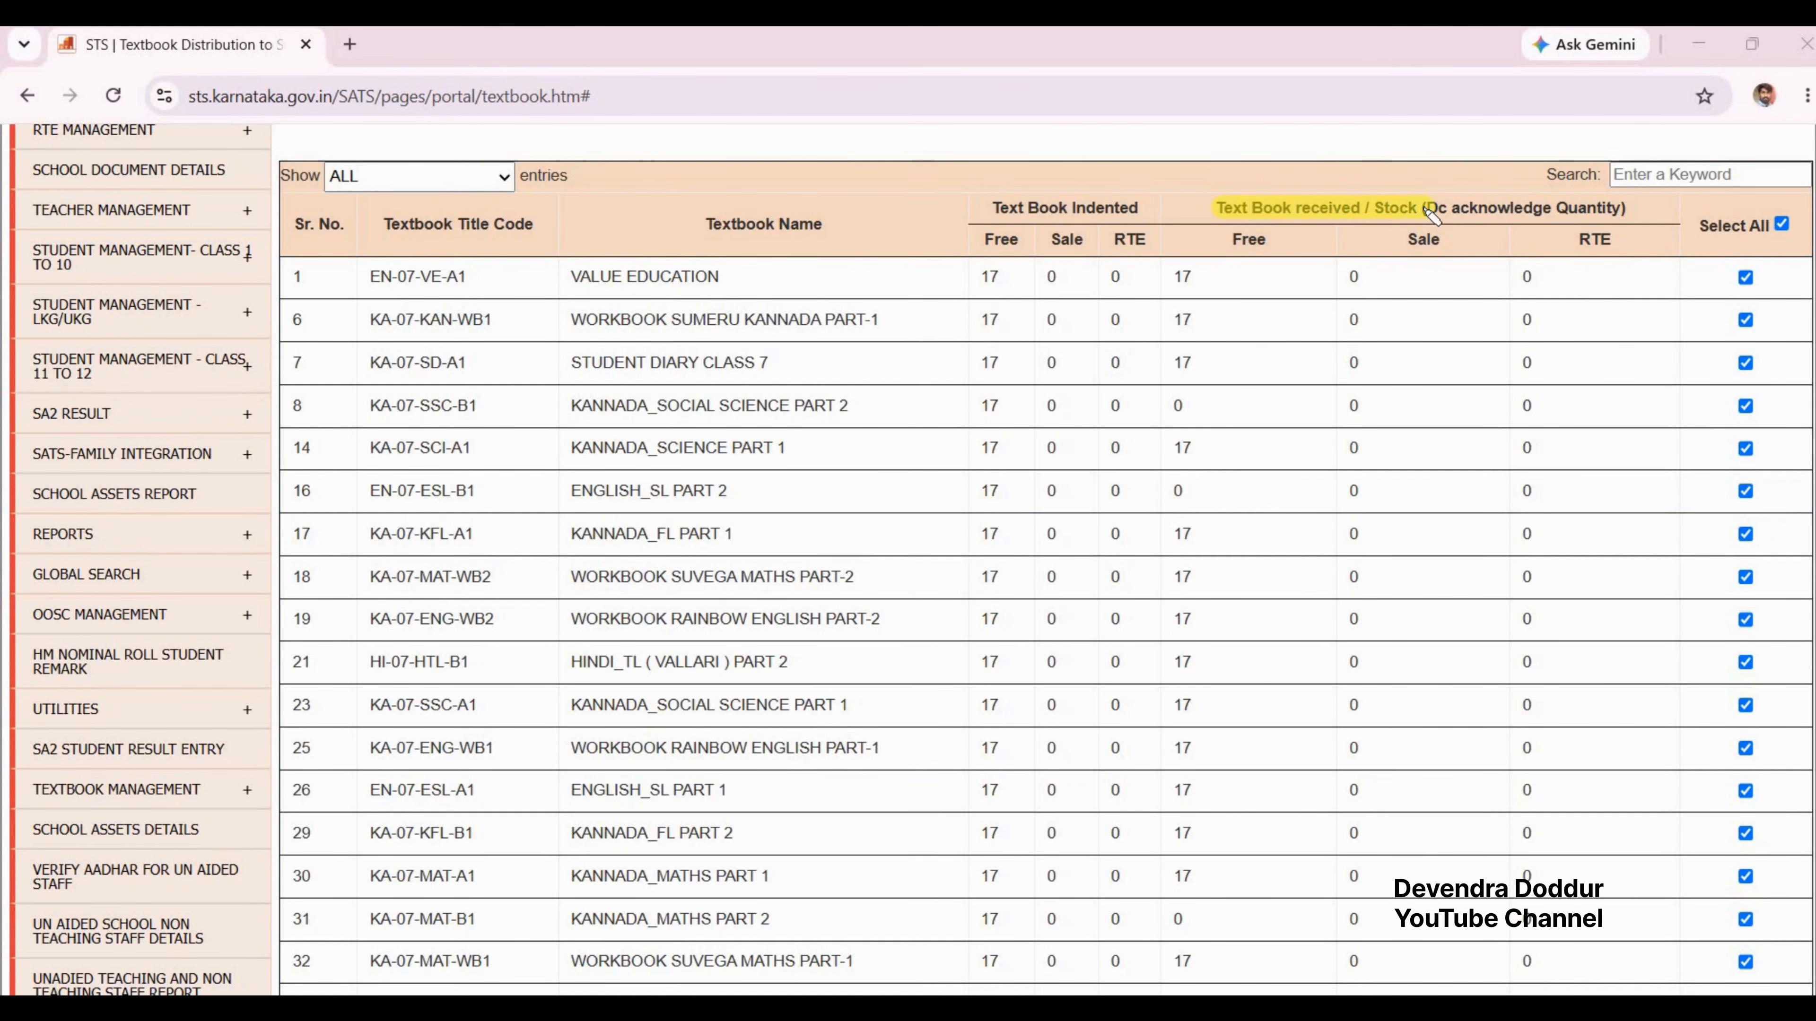
{"action": "left_click_drag", "start_coordinate": [564, 406], "coordinate": [879, 405]}
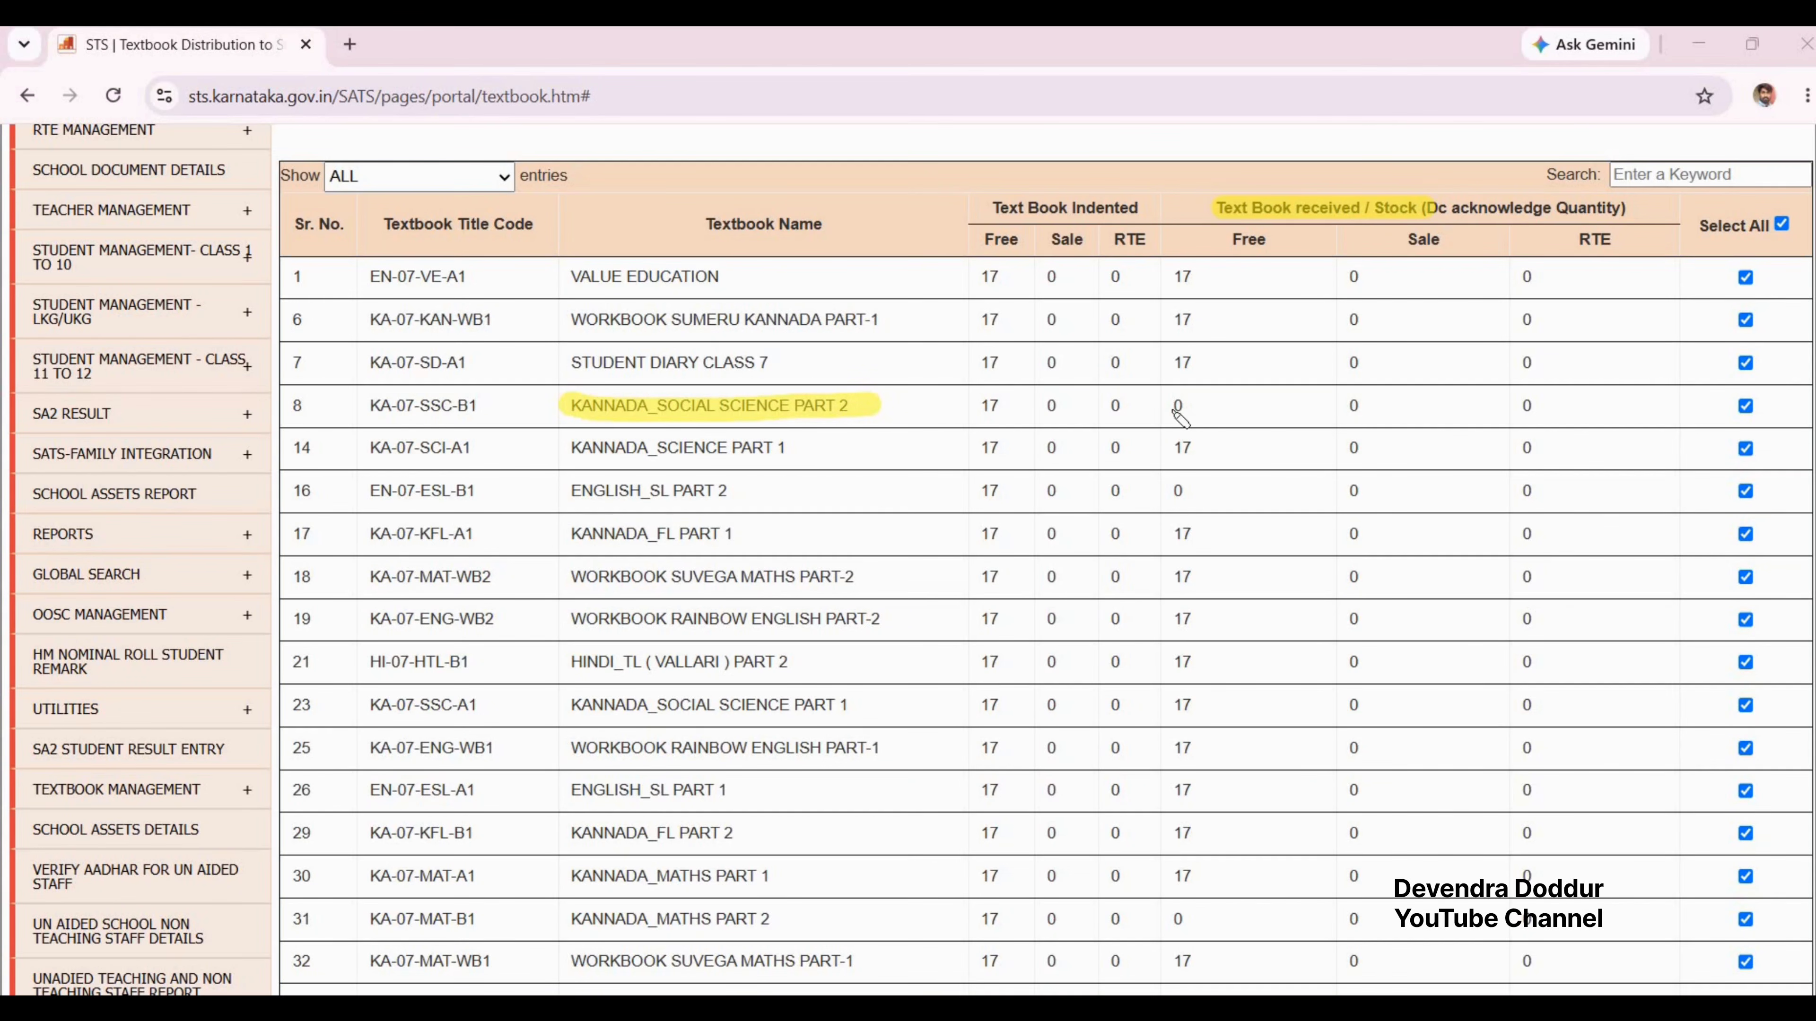
{"action": "left_click_drag", "start_coordinate": [1173, 411], "coordinate": [1183, 416]}
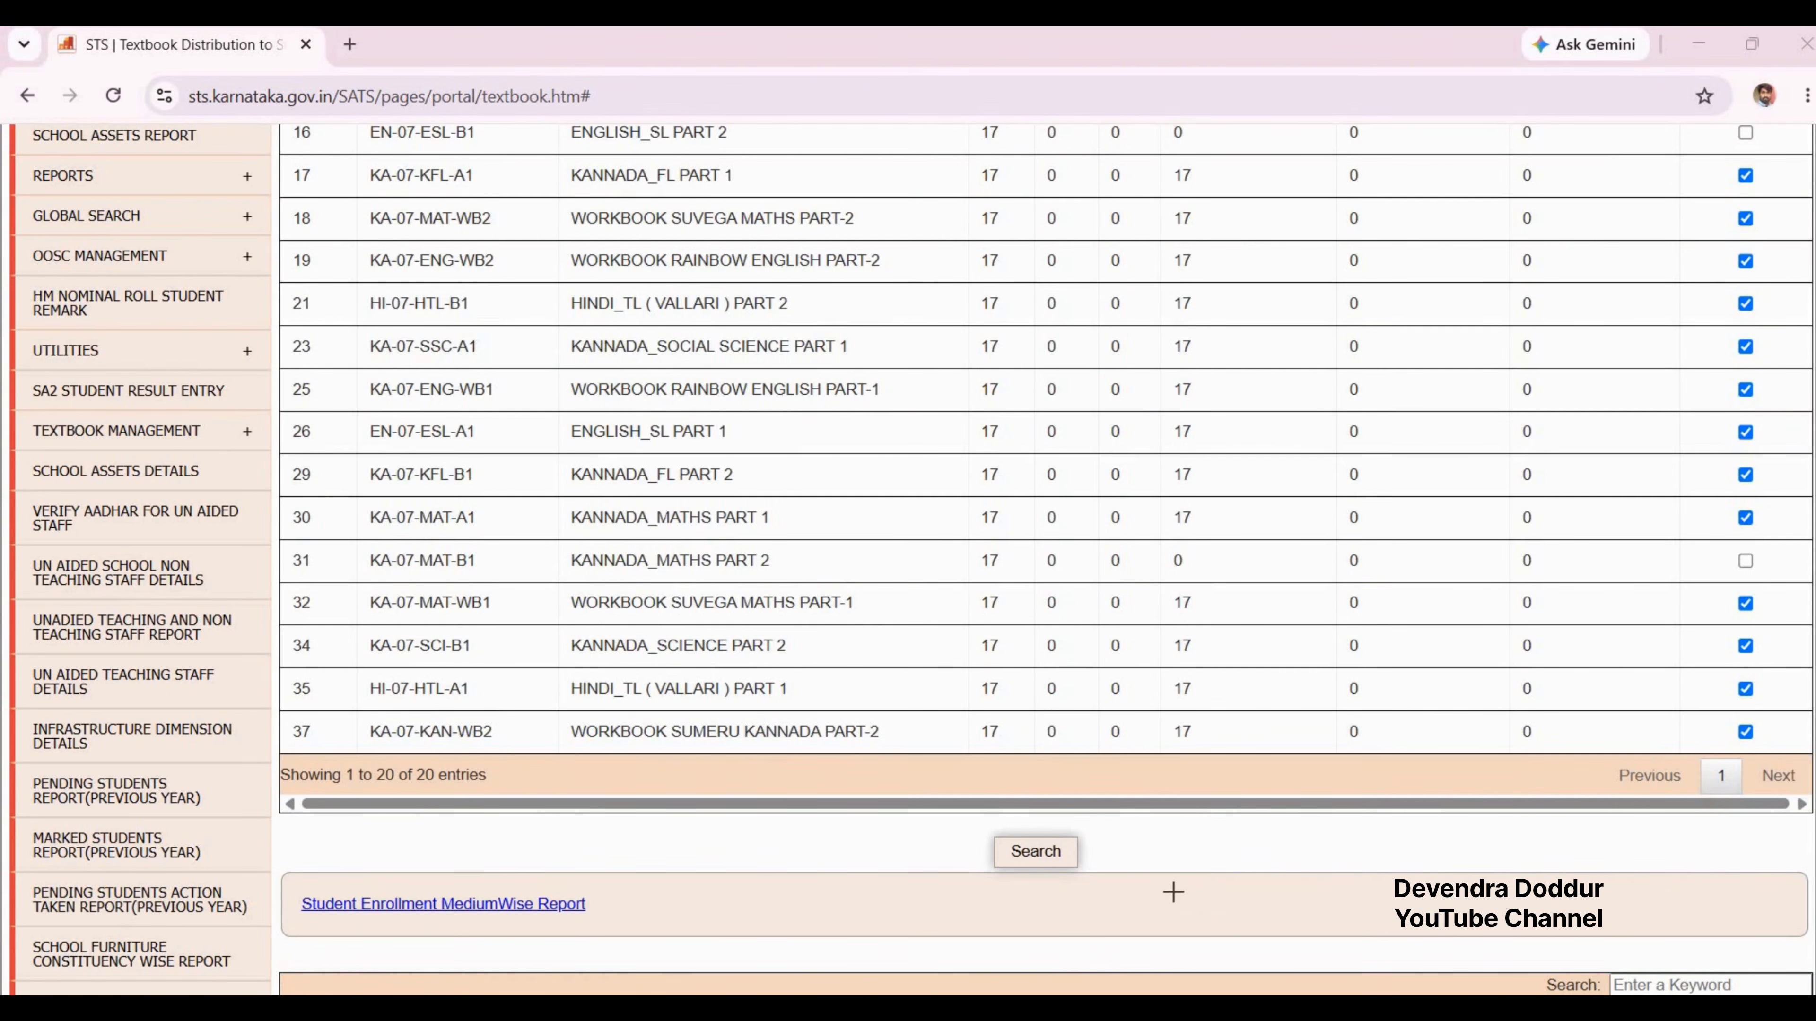
{"action": "left_click_drag", "start_coordinate": [1192, 901], "coordinate": [1064, 859]}
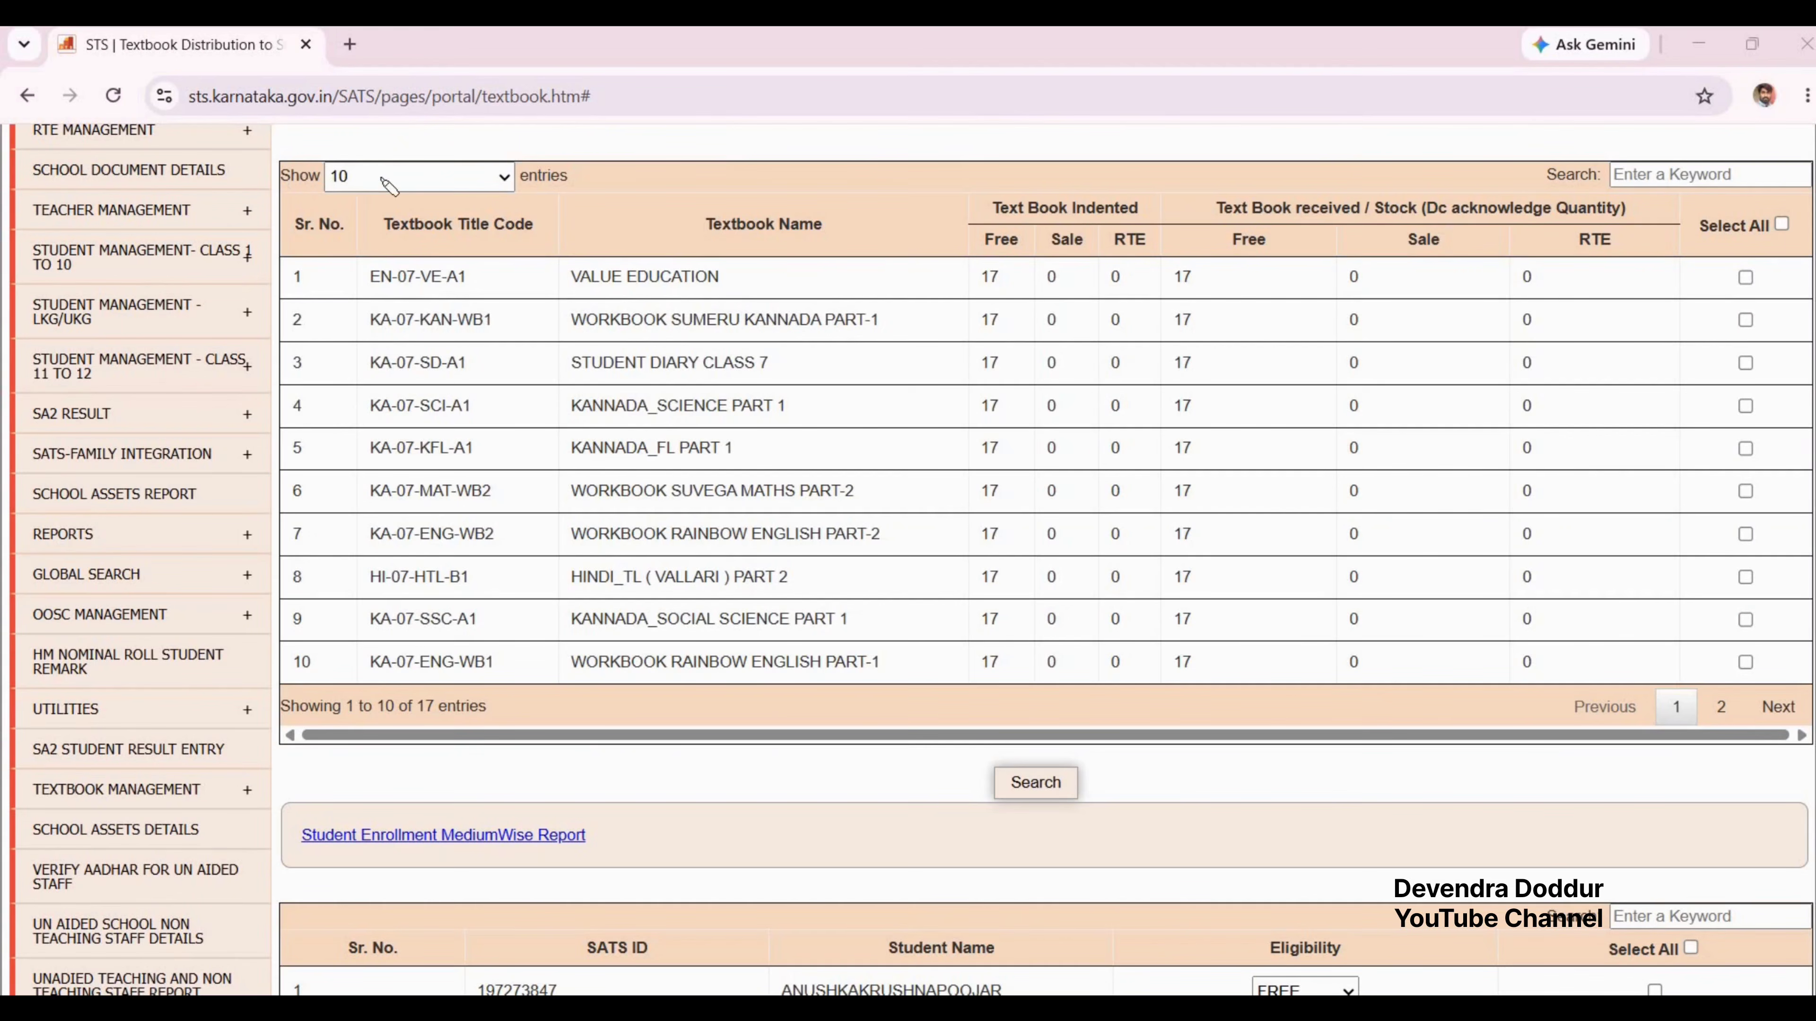
Step: Set the reloaded class 7 title list to show ALL entries, review the received free quantities and select every title
{"action": "left_click", "coordinate": [385, 179]}
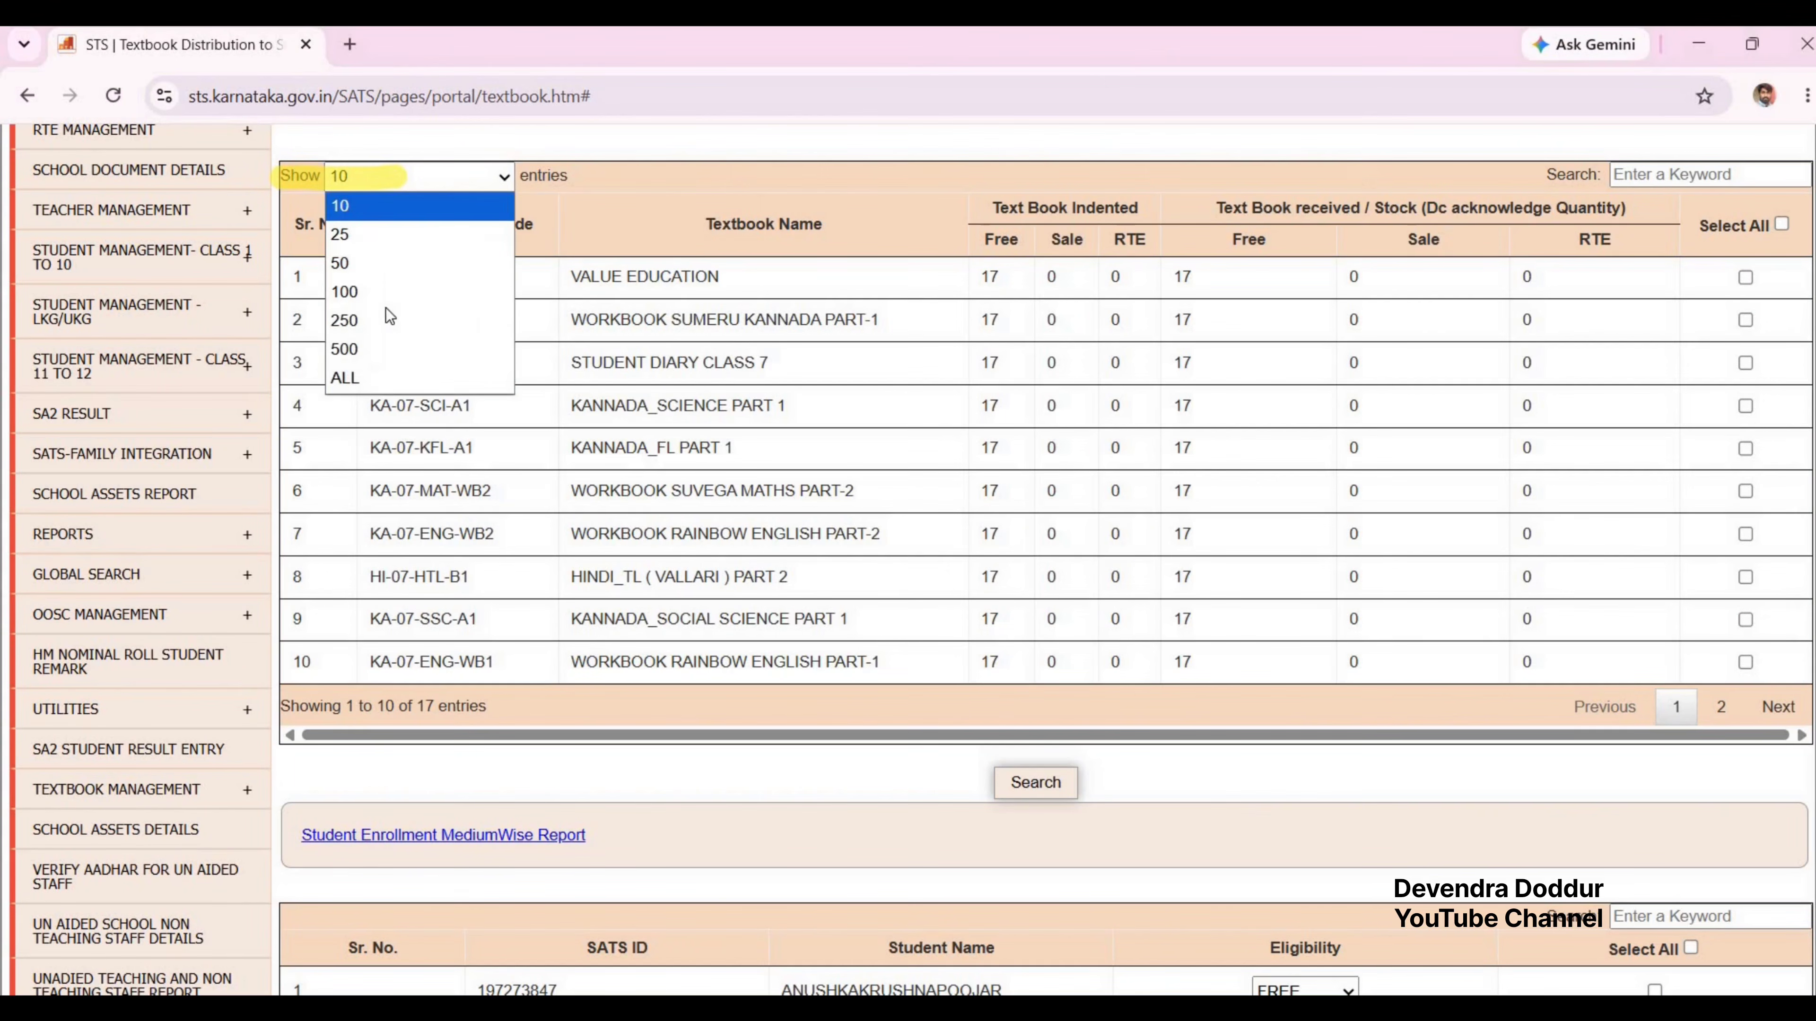
{"action": "left_click", "coordinate": [376, 378]}
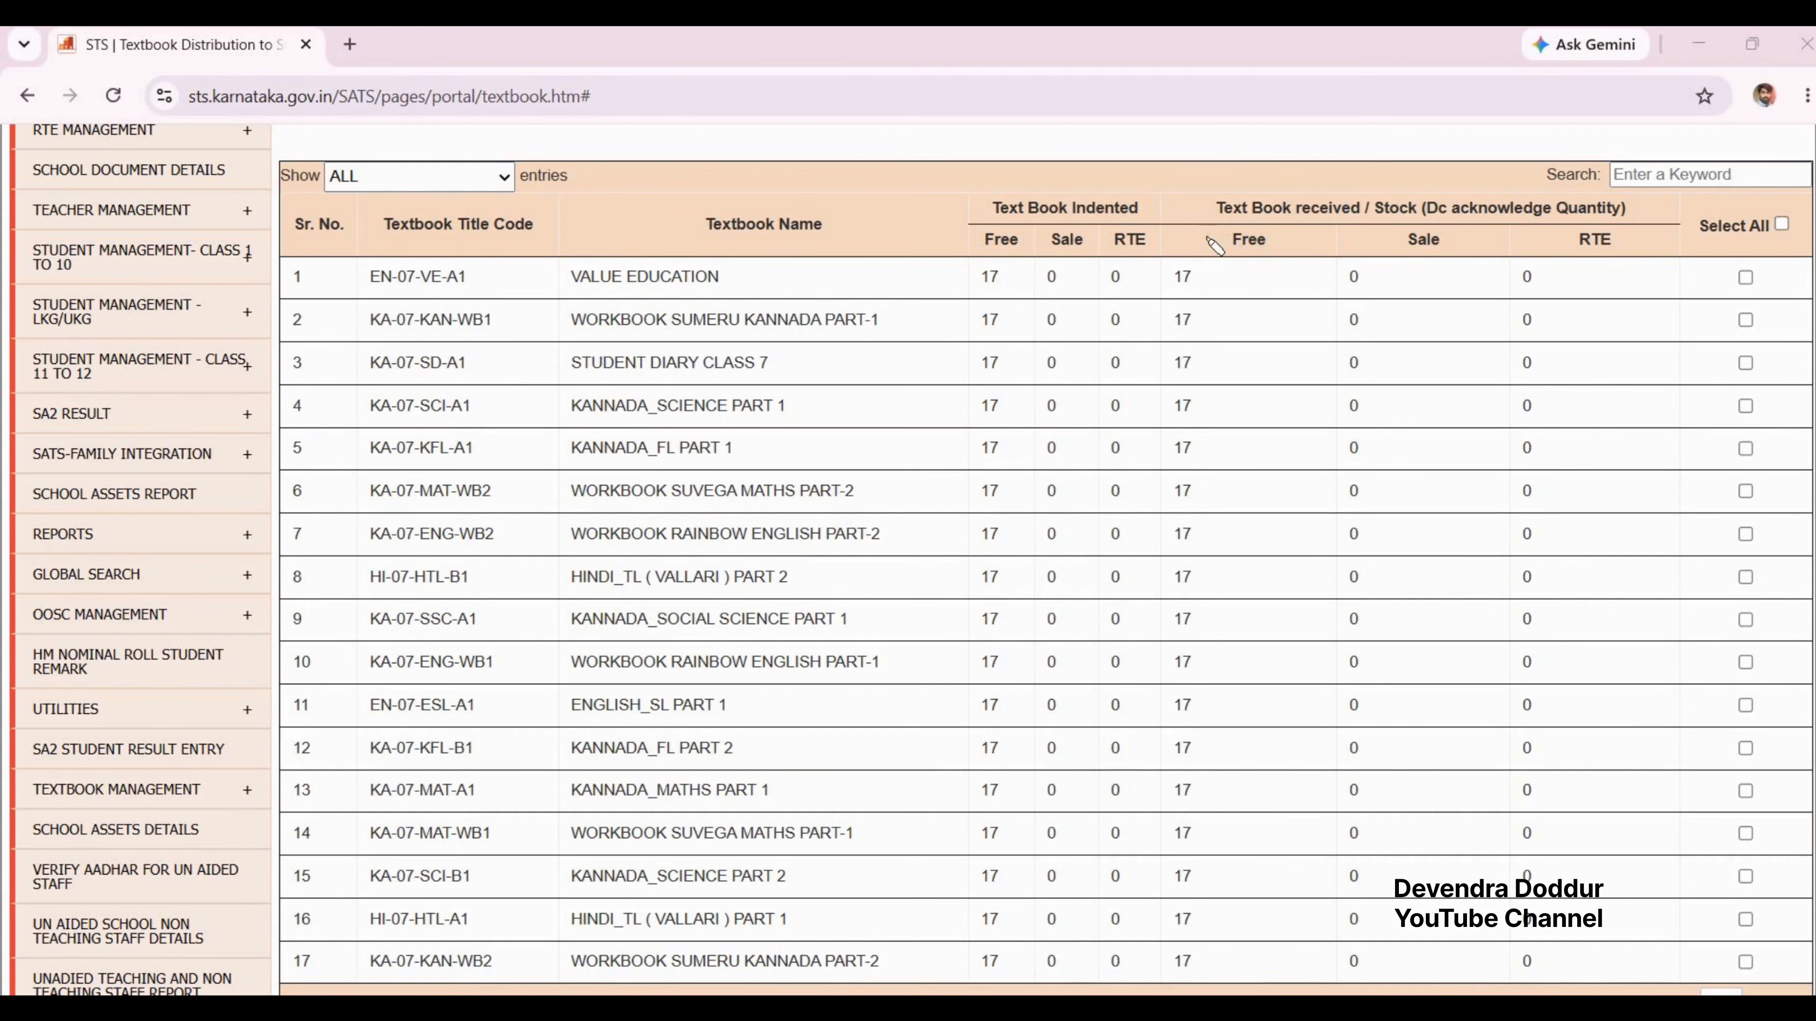
{"action": "mouse_move", "coordinate": [1208, 240]}
{"action": "left_mouse_down"}
{"action": "mouse_move", "coordinate": [1181, 315]}
{"action": "mouse_move", "coordinate": [1188, 787]}
{"action": "left_mouse_up"}
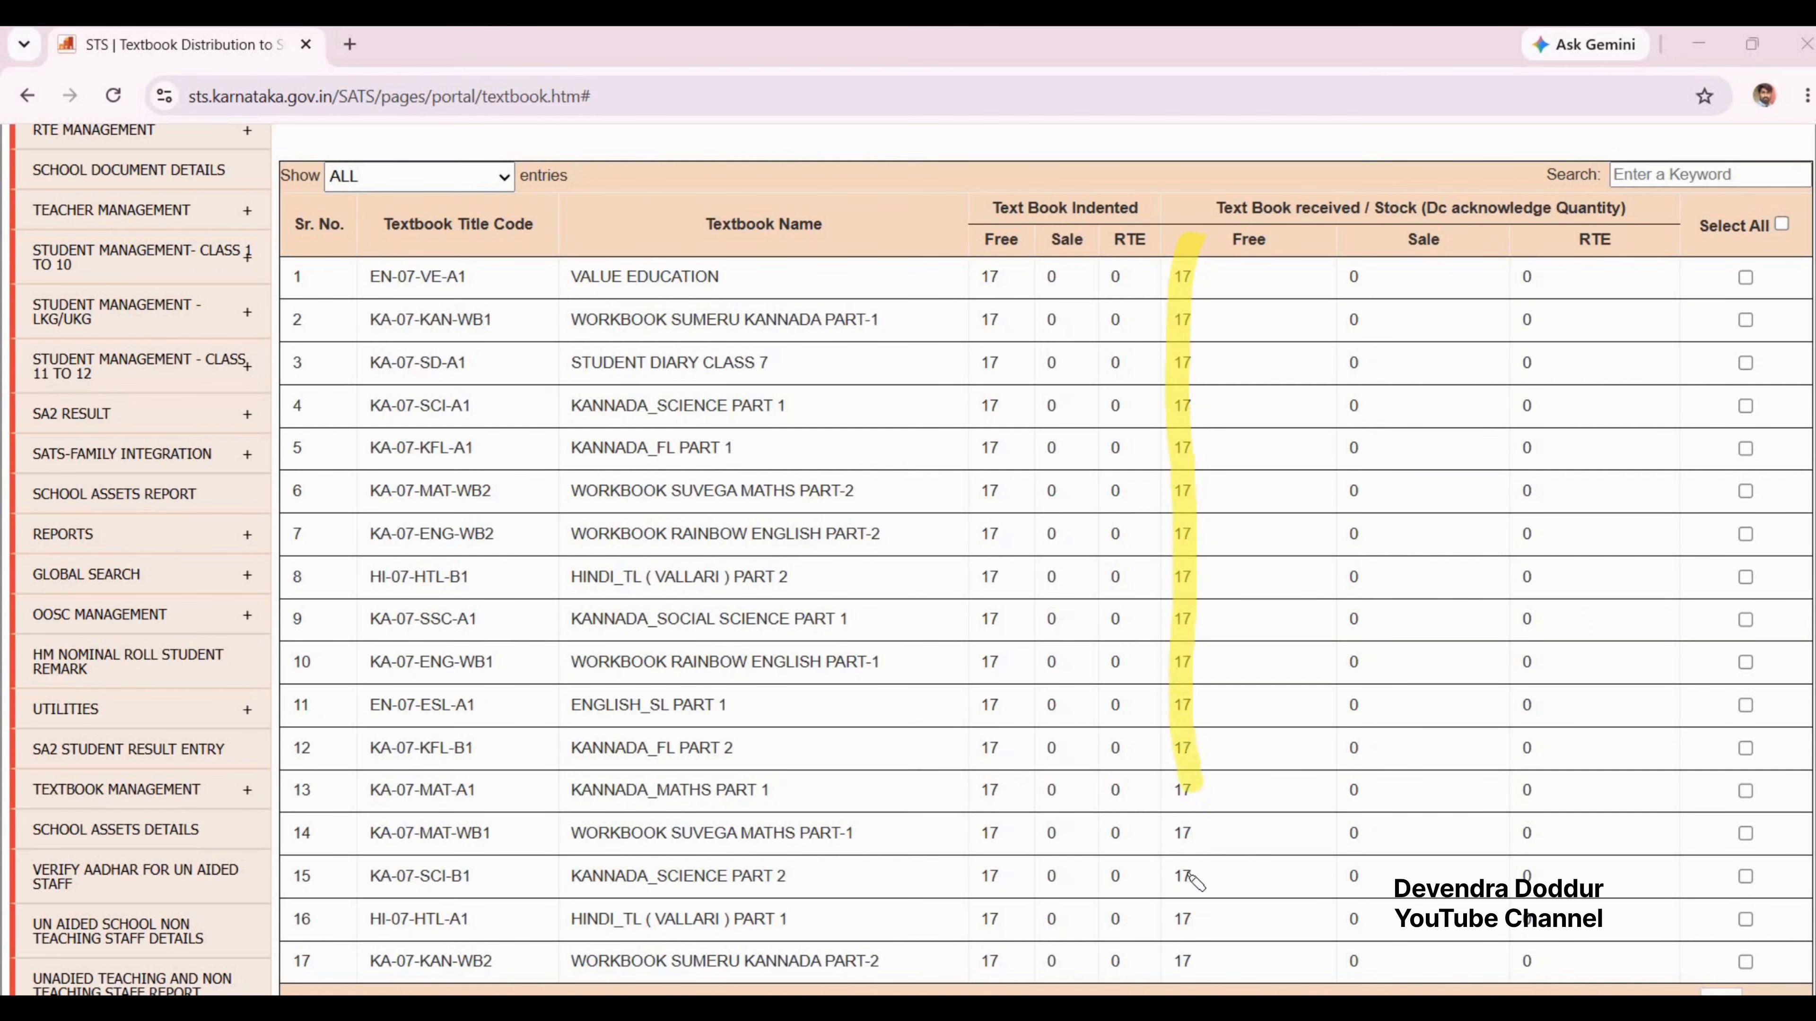
{"action": "left_click_drag", "start_coordinate": [1188, 873], "coordinate": [1183, 924]}
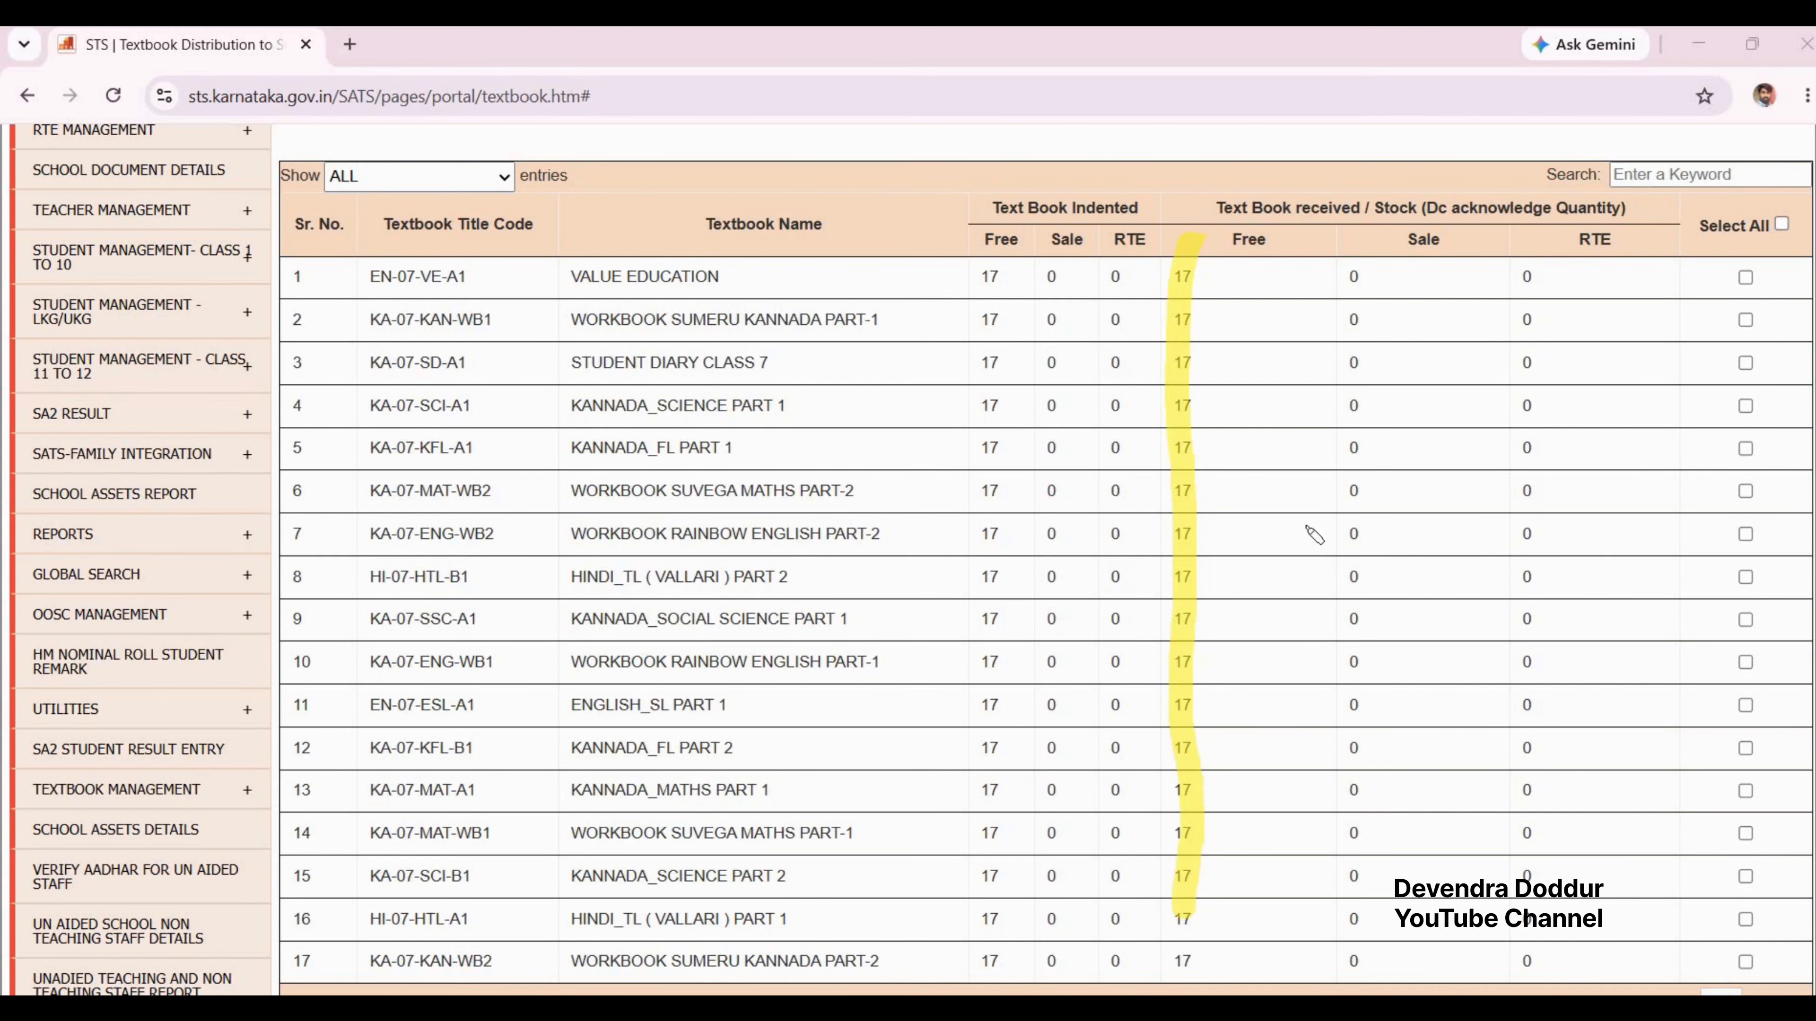
{"action": "key", "text": "Escape"}
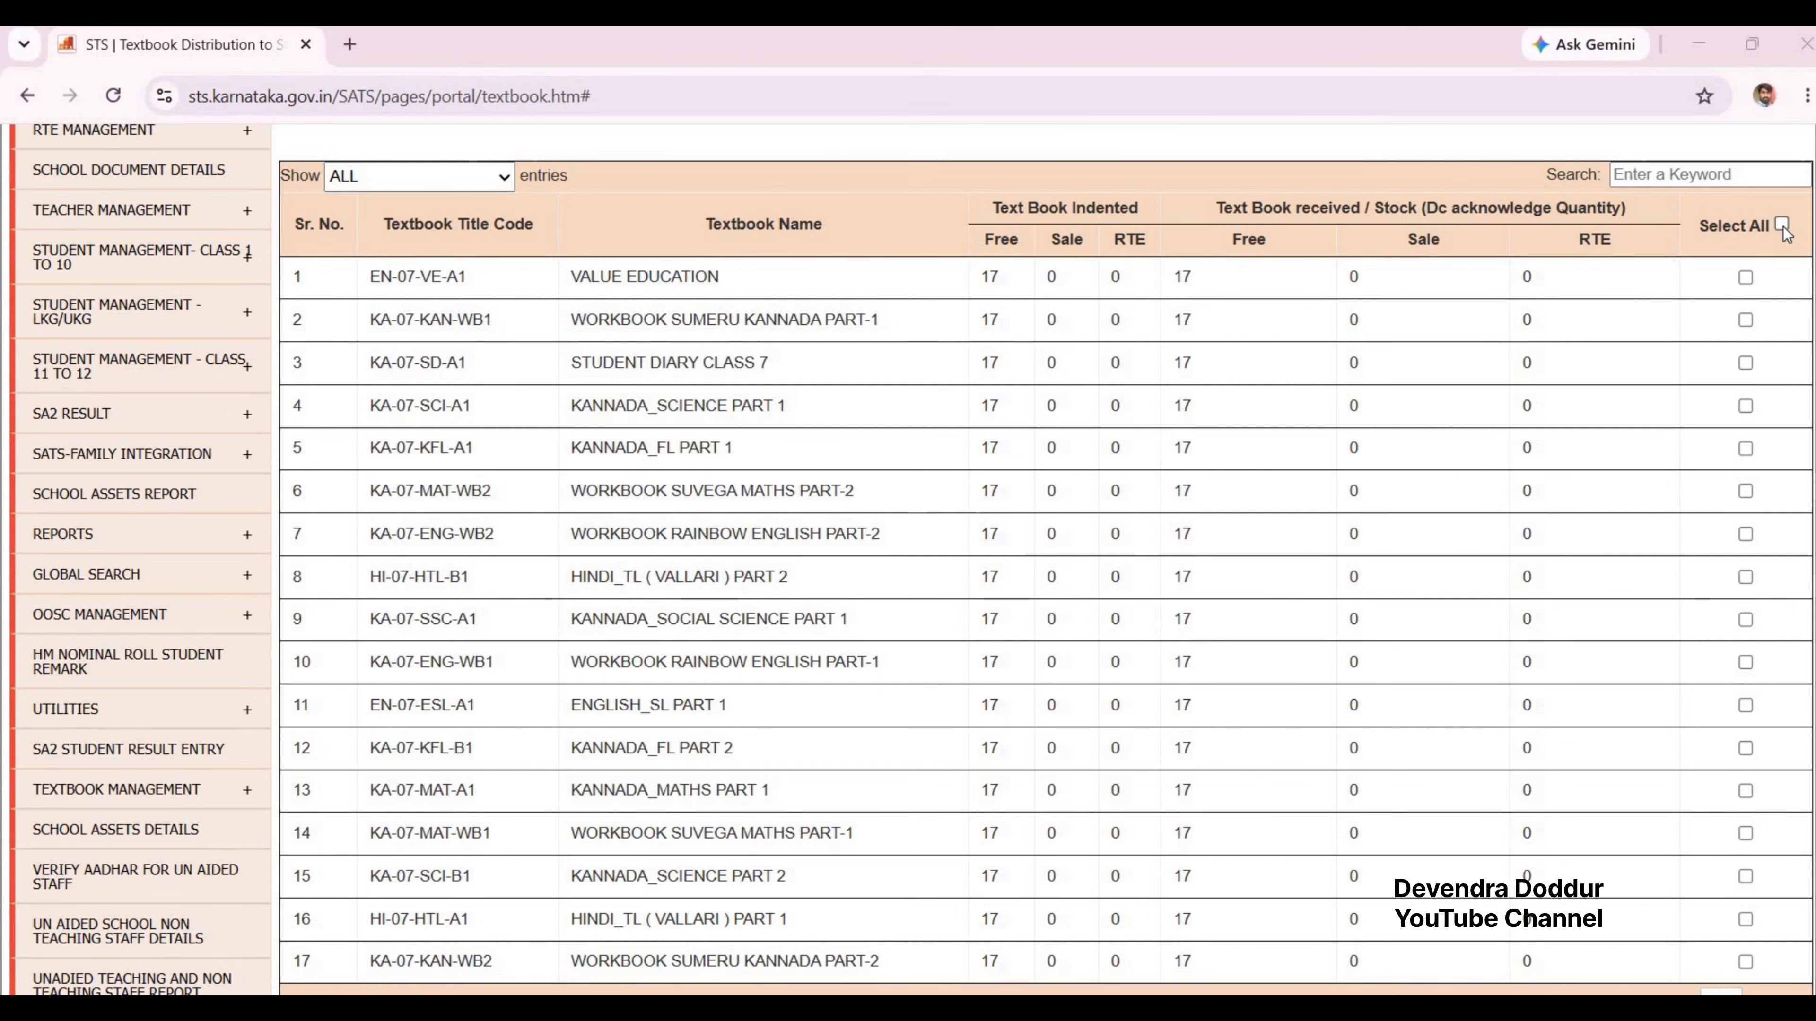
{"action": "left_click", "coordinate": [1781, 226]}
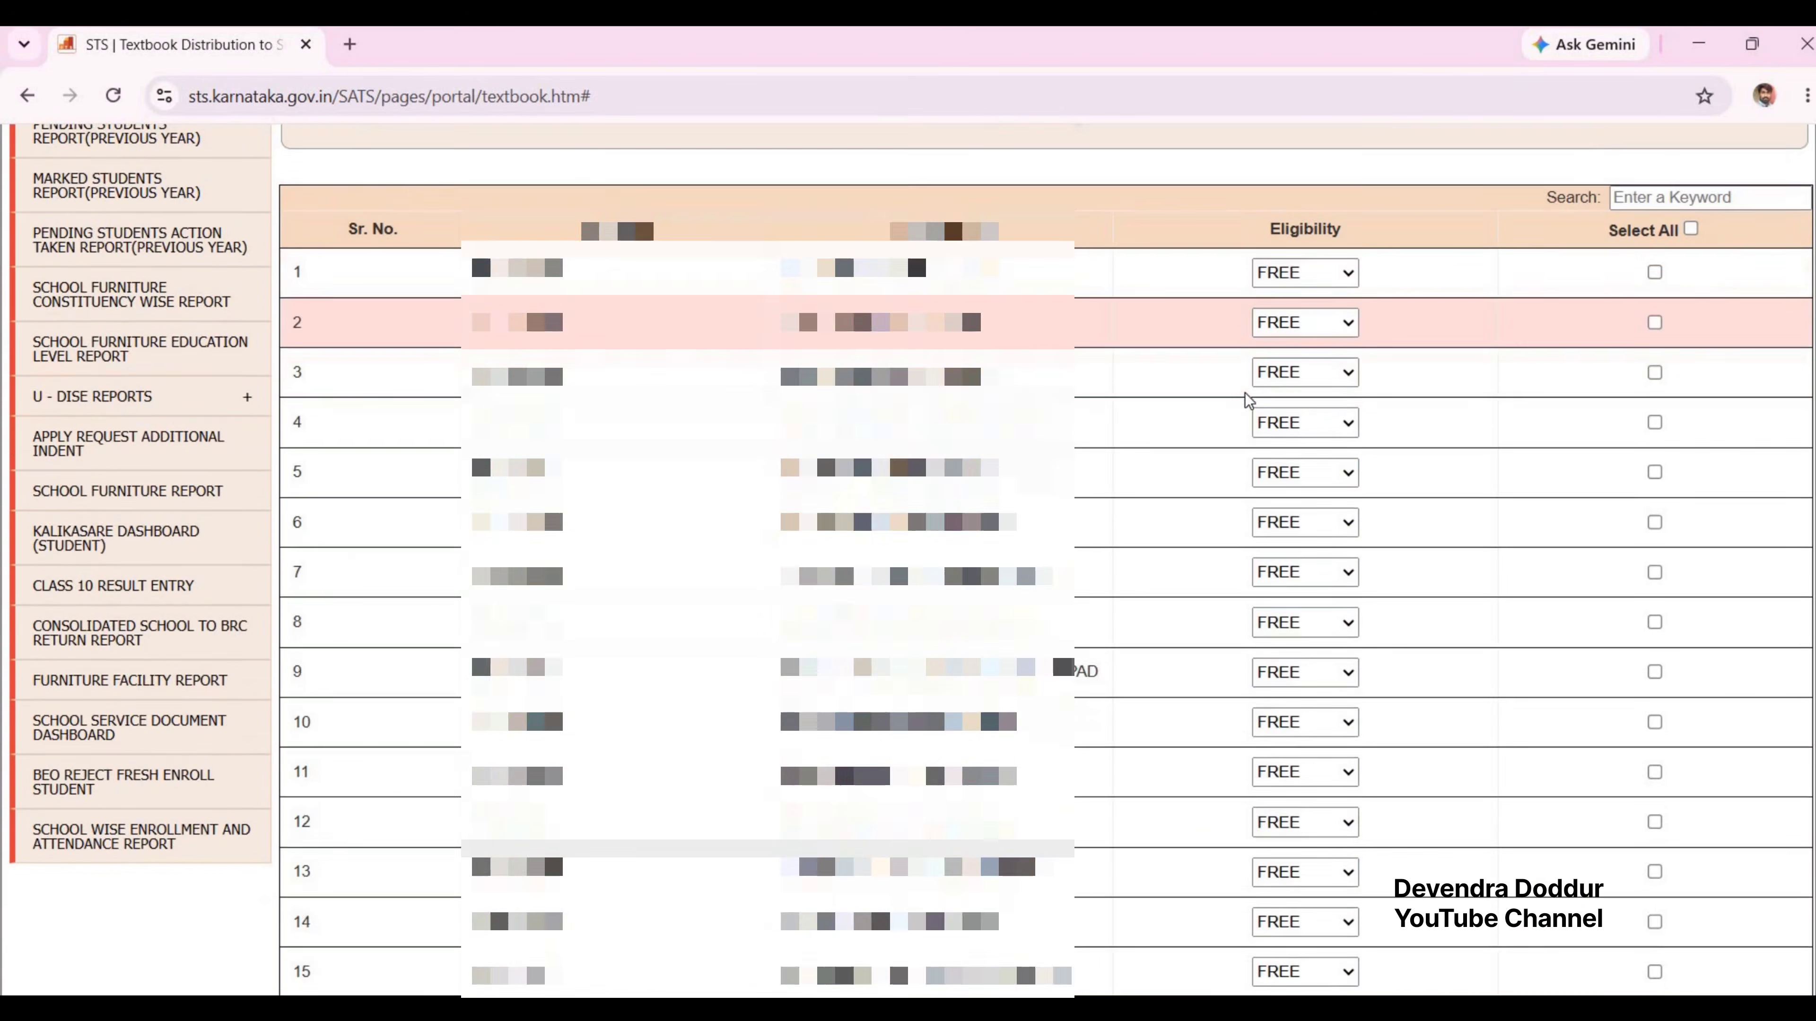
Step: Select all the class 7 students with FREE eligibility and submit their textbook distribution
{"action": "scroll", "coordinate": [1245, 393], "scroll_direction": "down", "scroll_amount": 1}
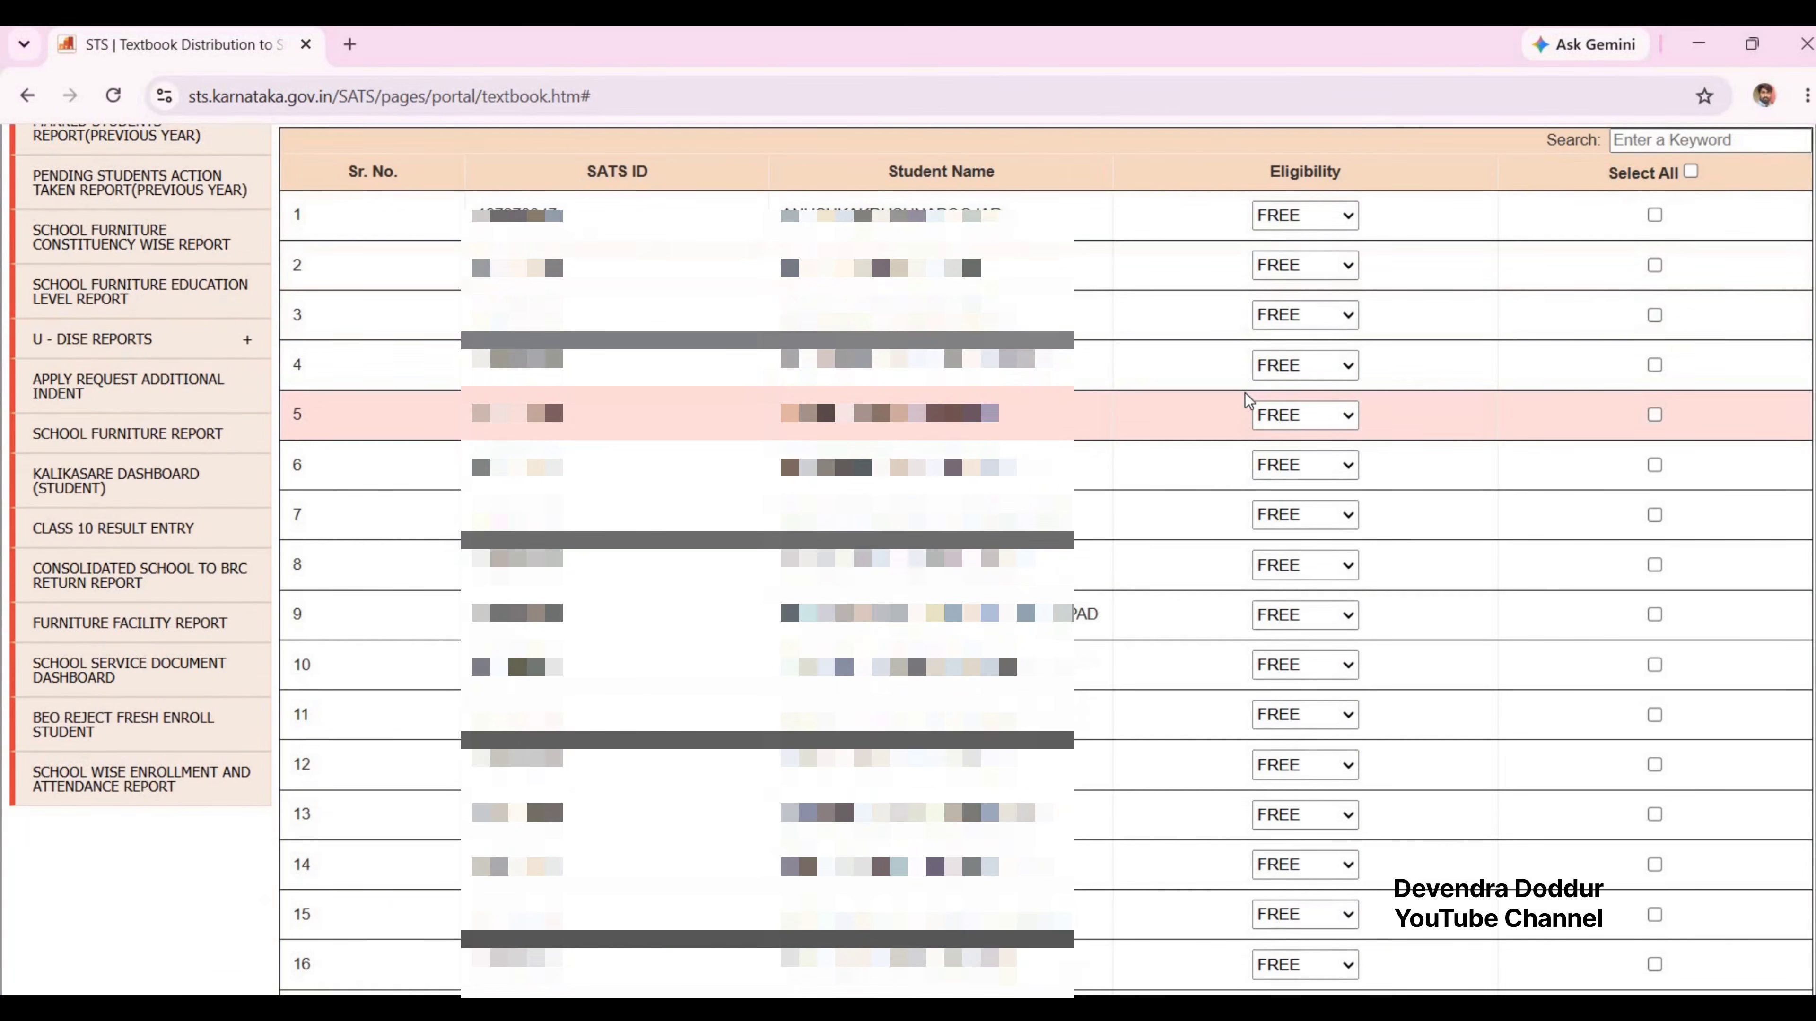
{"action": "left_click", "coordinate": [1690, 172]}
{"action": "scroll", "coordinate": [894, 903], "scroll_direction": "down", "scroll_amount": 3}
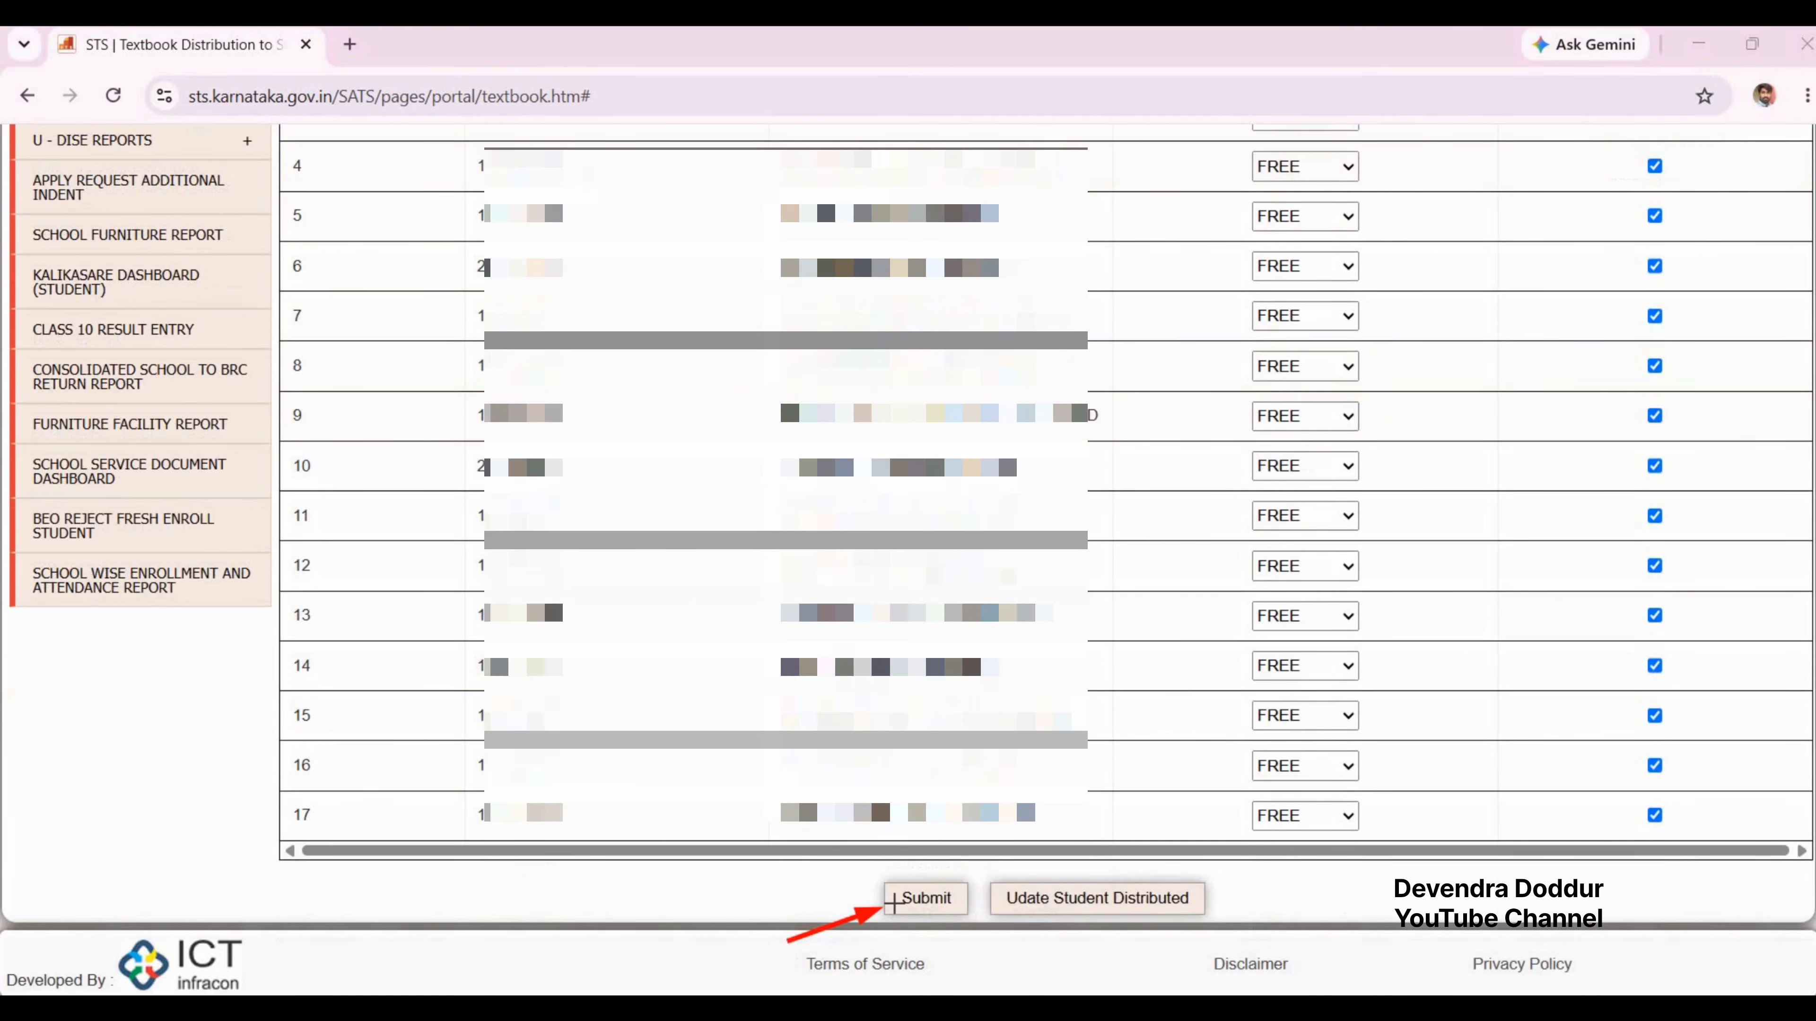
{"action": "left_click", "coordinate": [894, 903]}
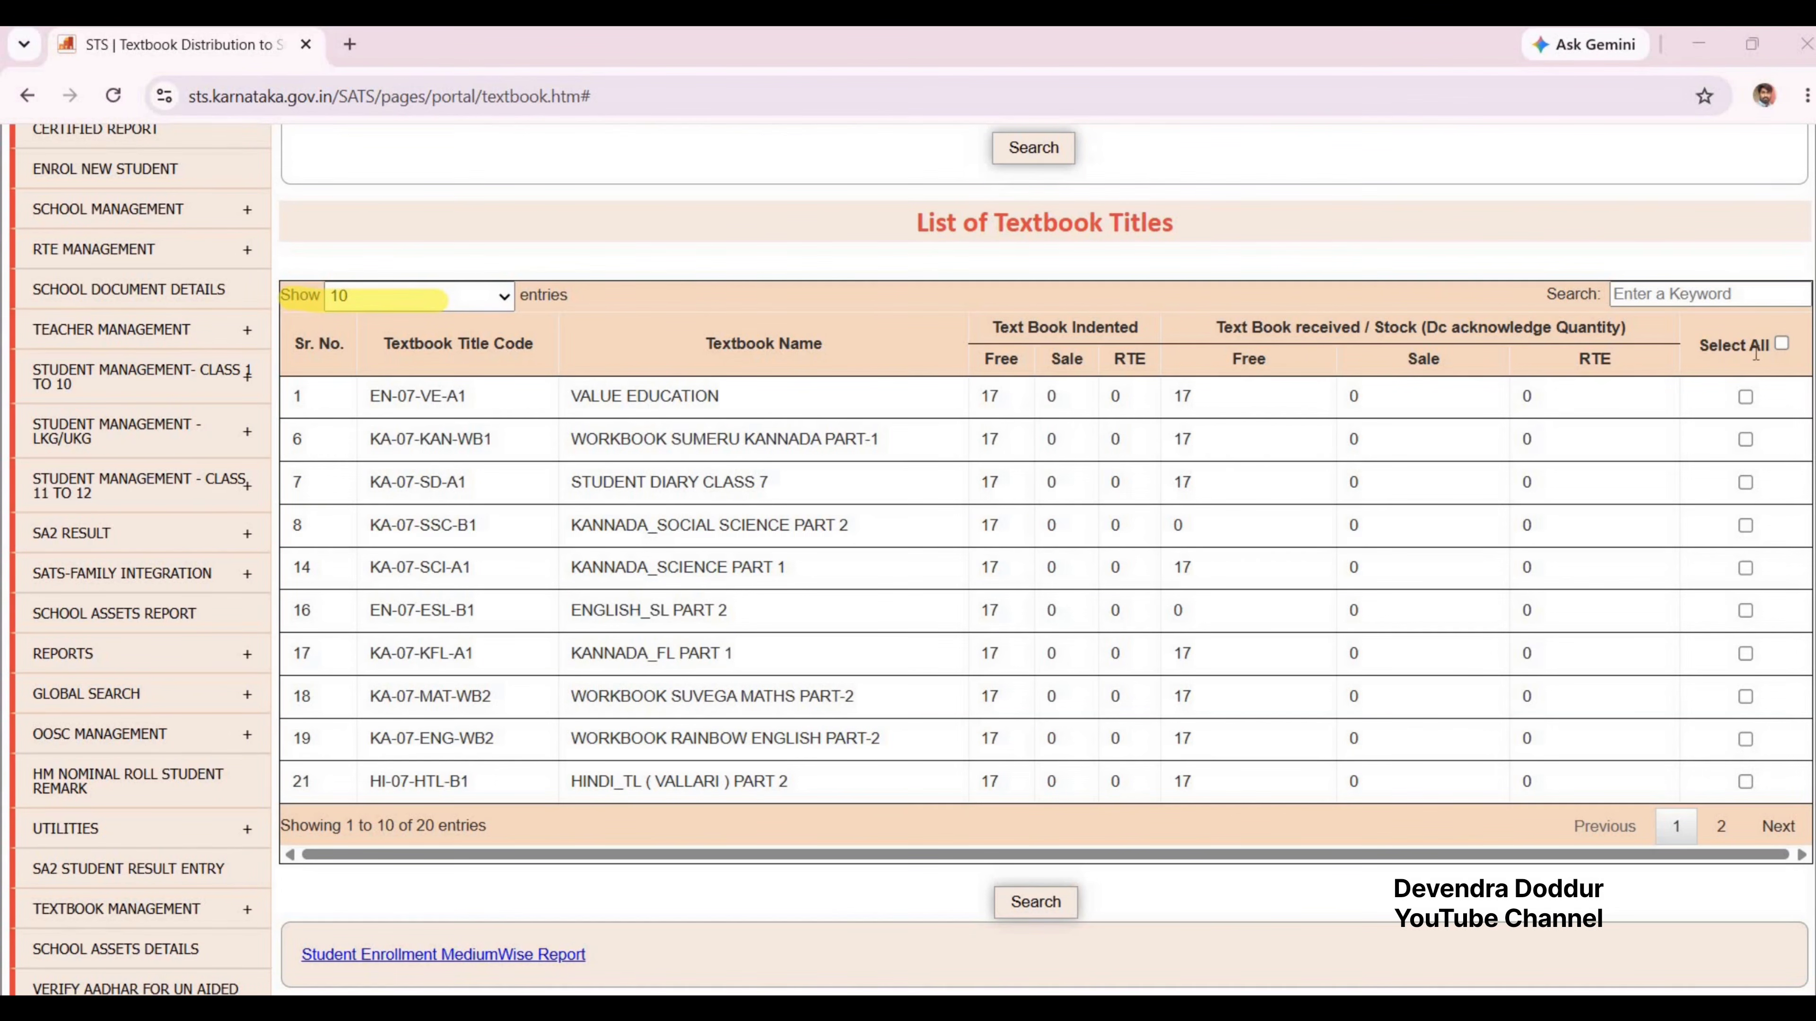
Step: Try selecting all class 7 titles before expanding the list from 10 to ALL entries, and clear that selection
{"action": "left_click_drag", "start_coordinate": [1700, 346], "coordinate": [1780, 343]}
{"action": "left_click", "coordinate": [1782, 345]}
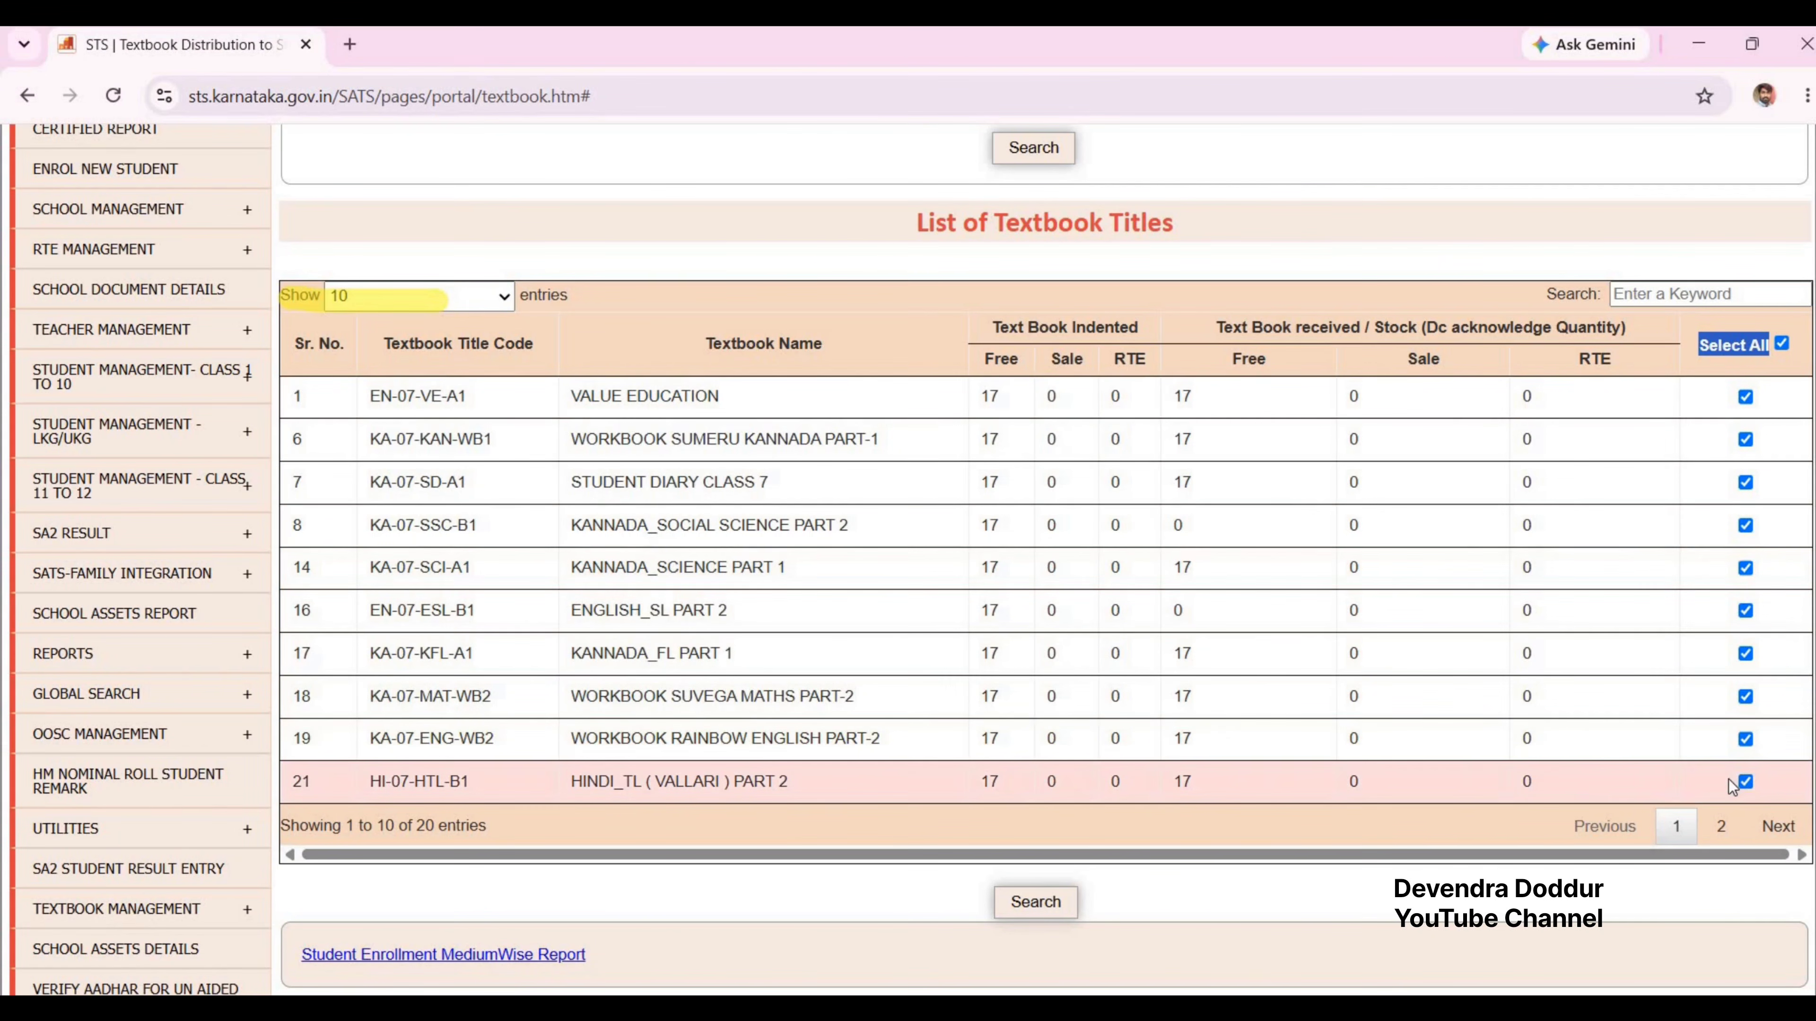
{"action": "left_click", "coordinate": [422, 296]}
{"action": "left_click", "coordinate": [419, 498]}
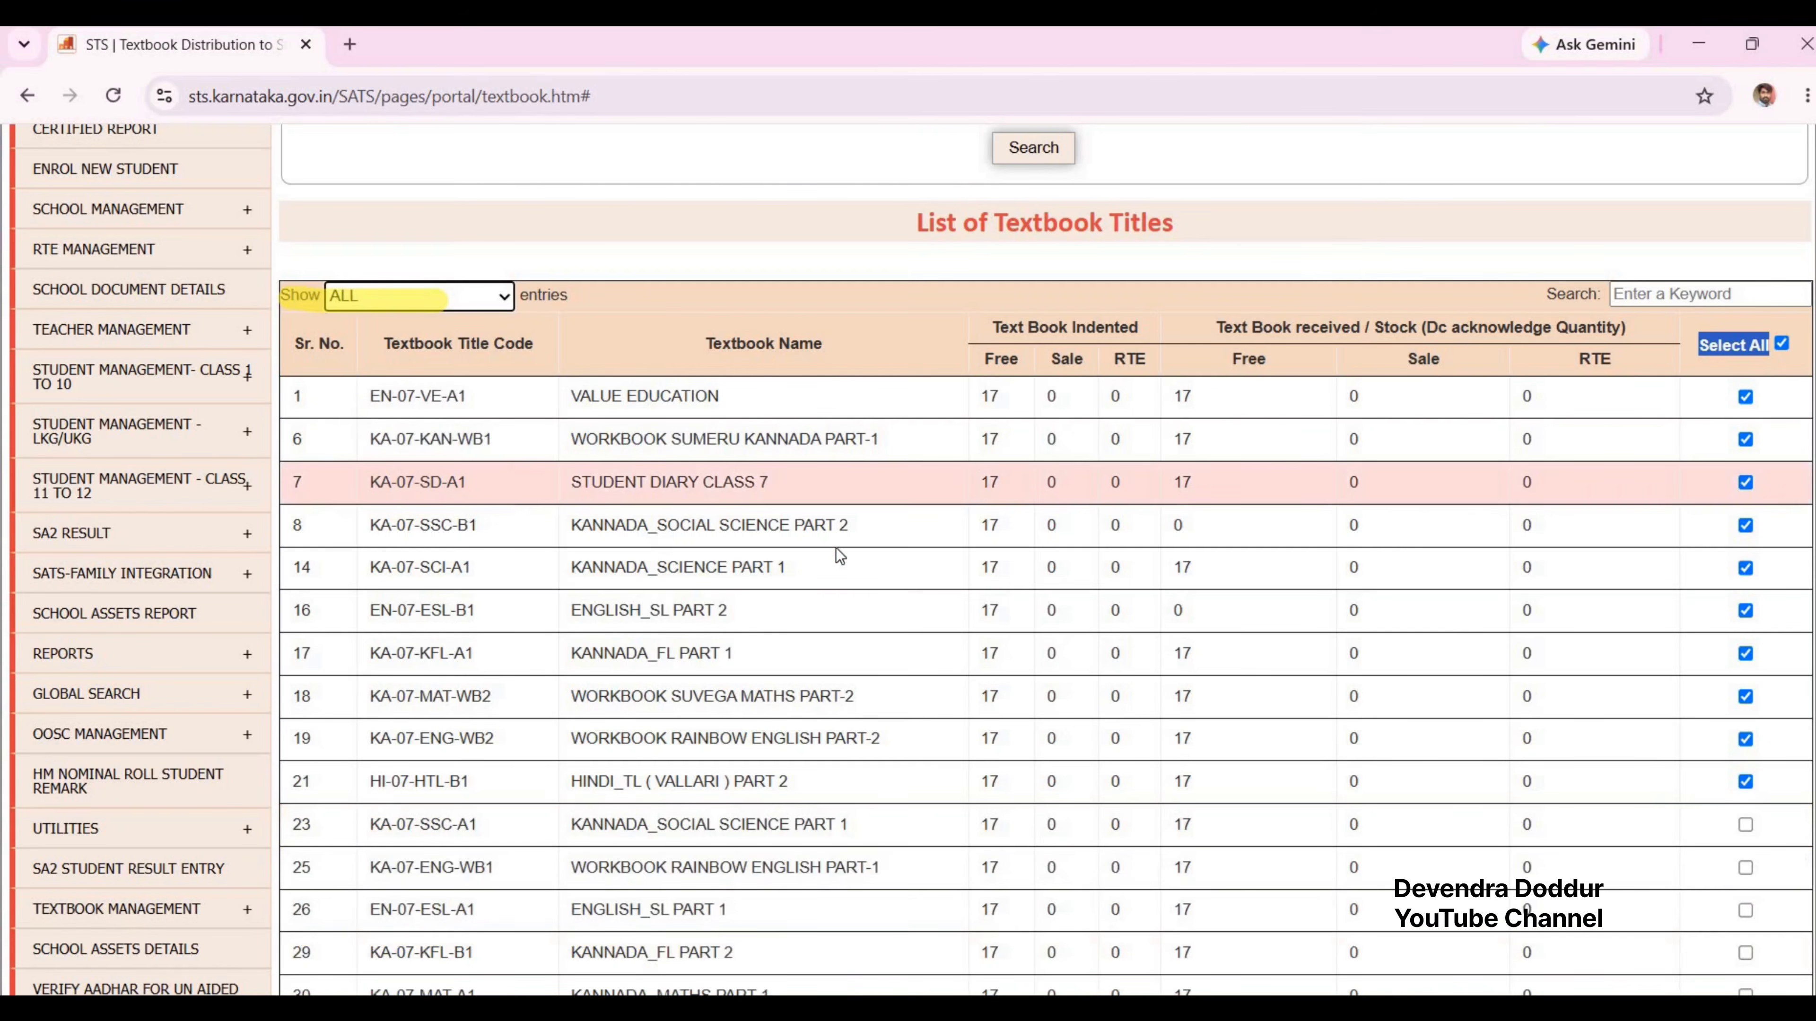
{"action": "scroll", "coordinate": [931, 591], "scroll_direction": "down", "scroll_amount": 5}
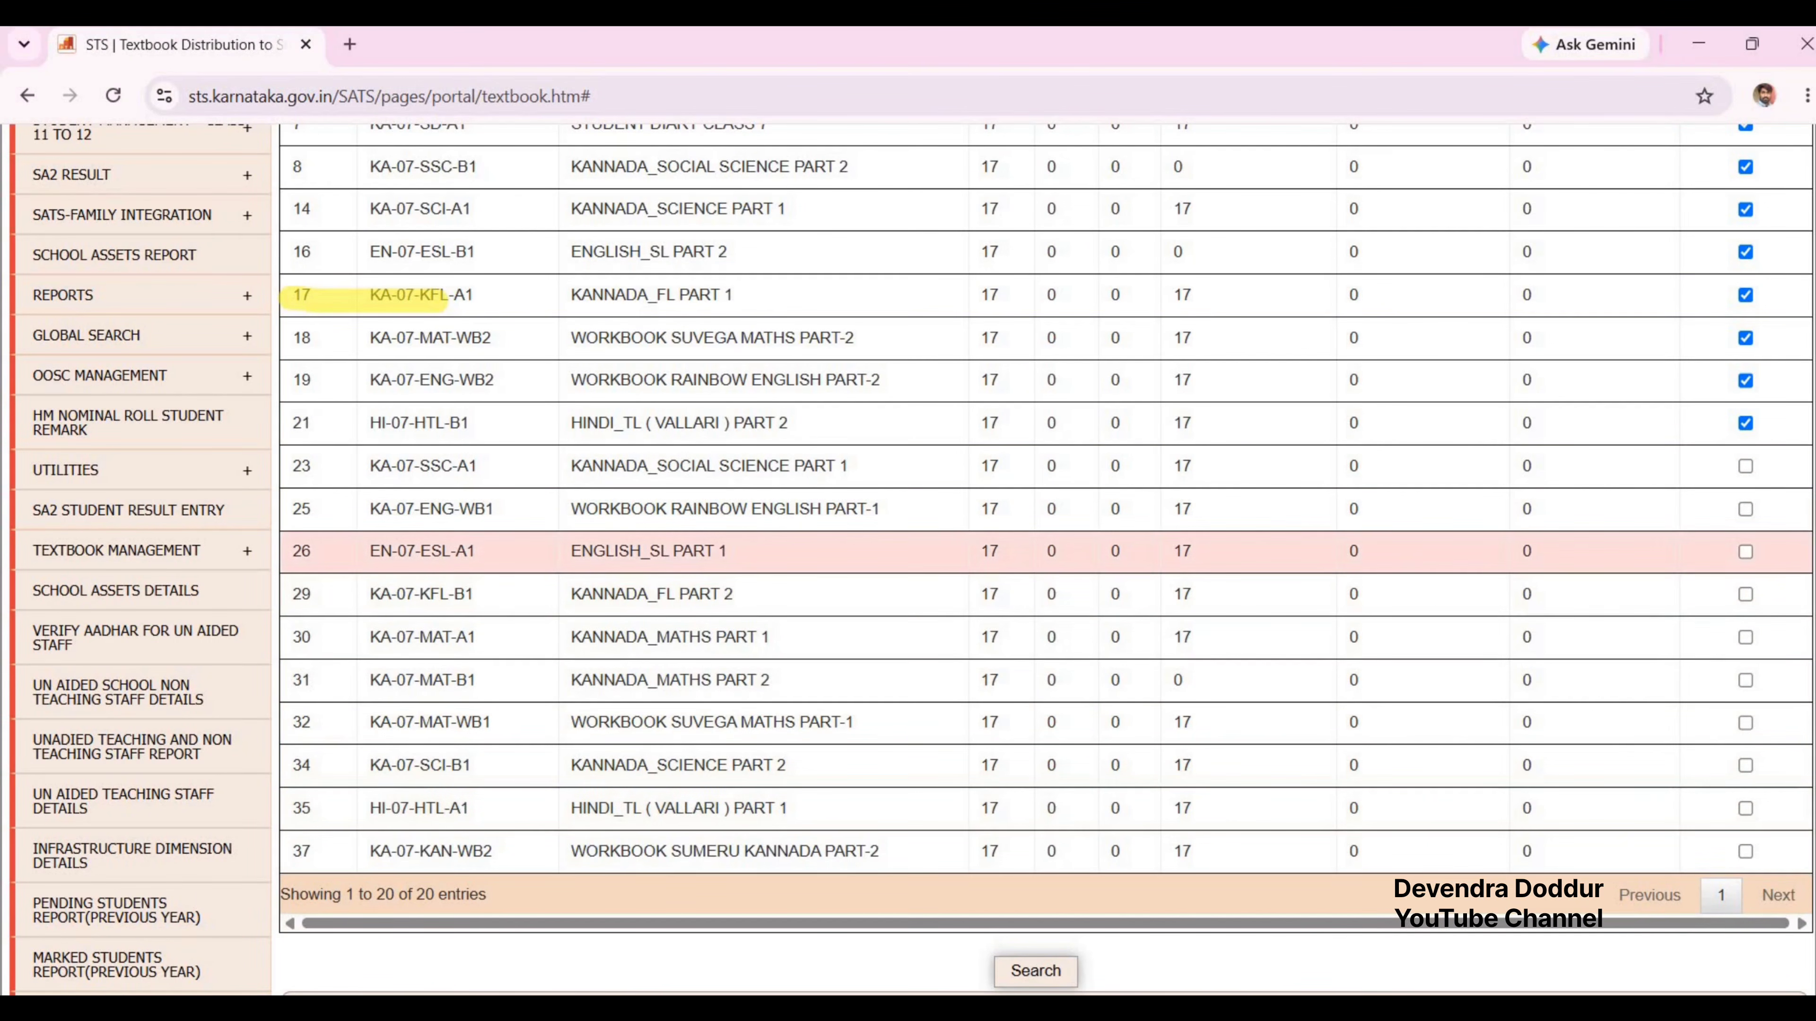
{"action": "scroll", "coordinate": [929, 572], "scroll_direction": "up", "scroll_amount": 5}
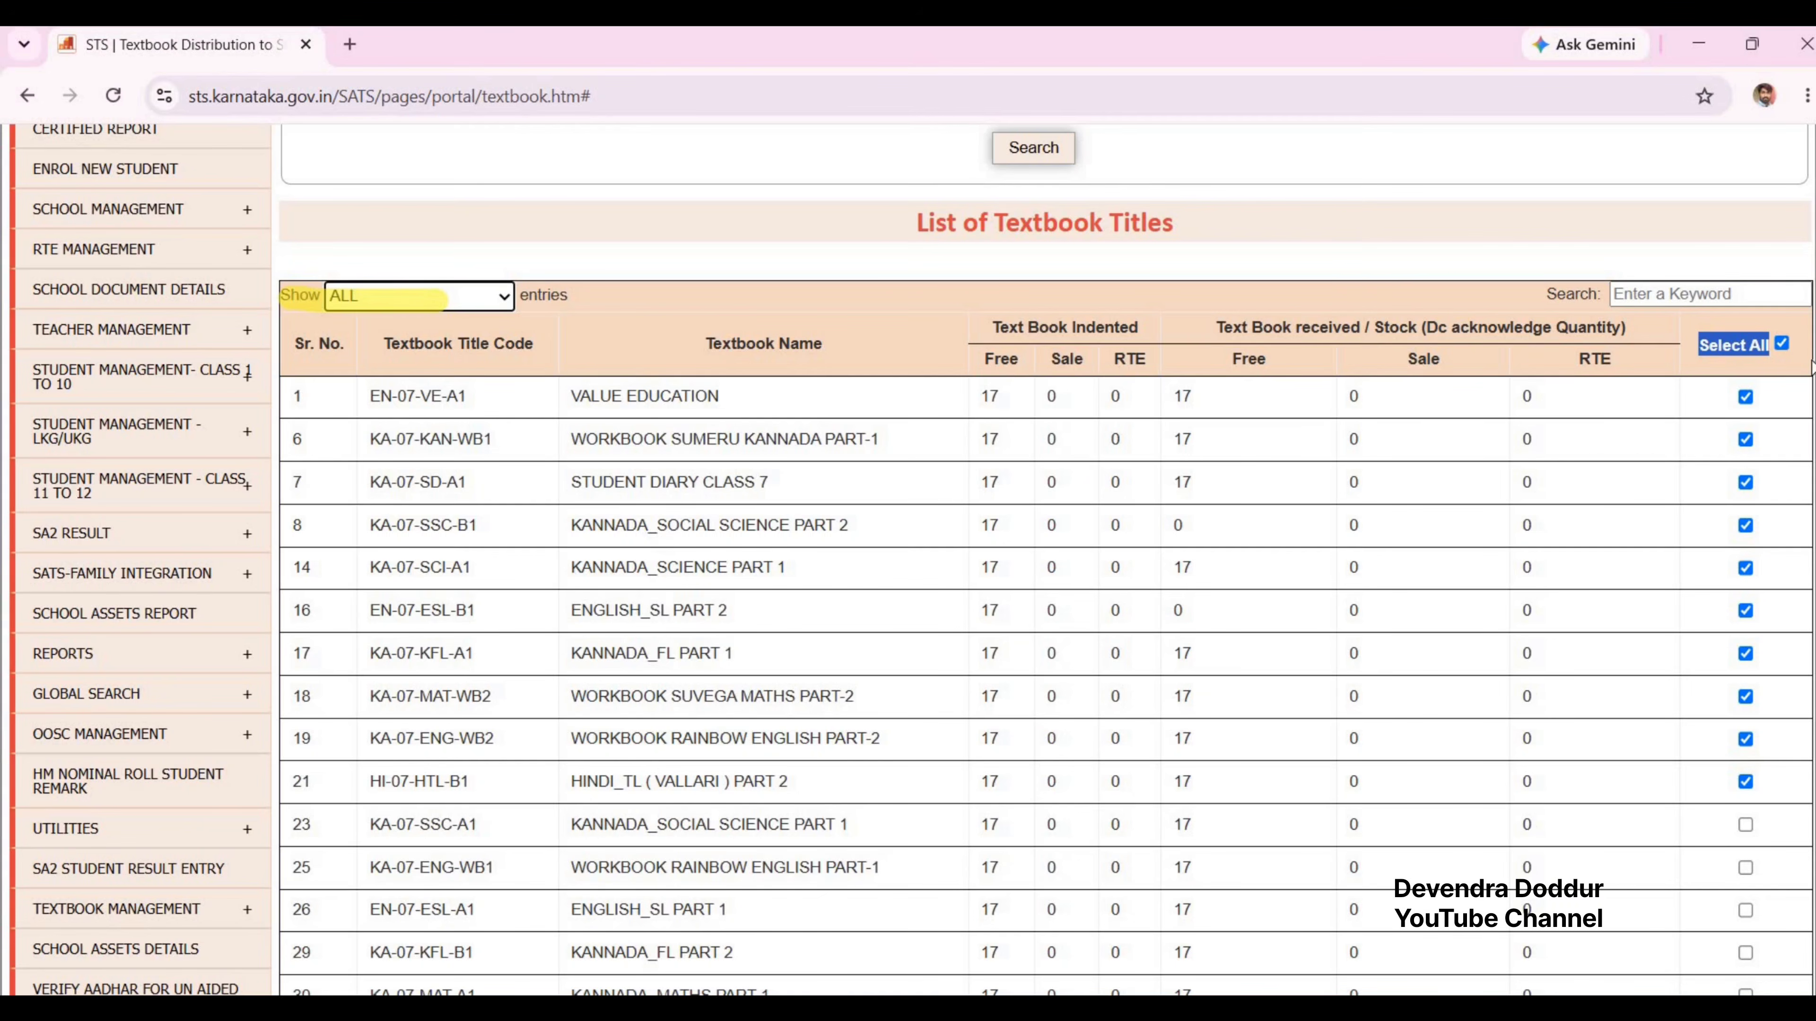
{"action": "left_click", "coordinate": [1783, 346]}
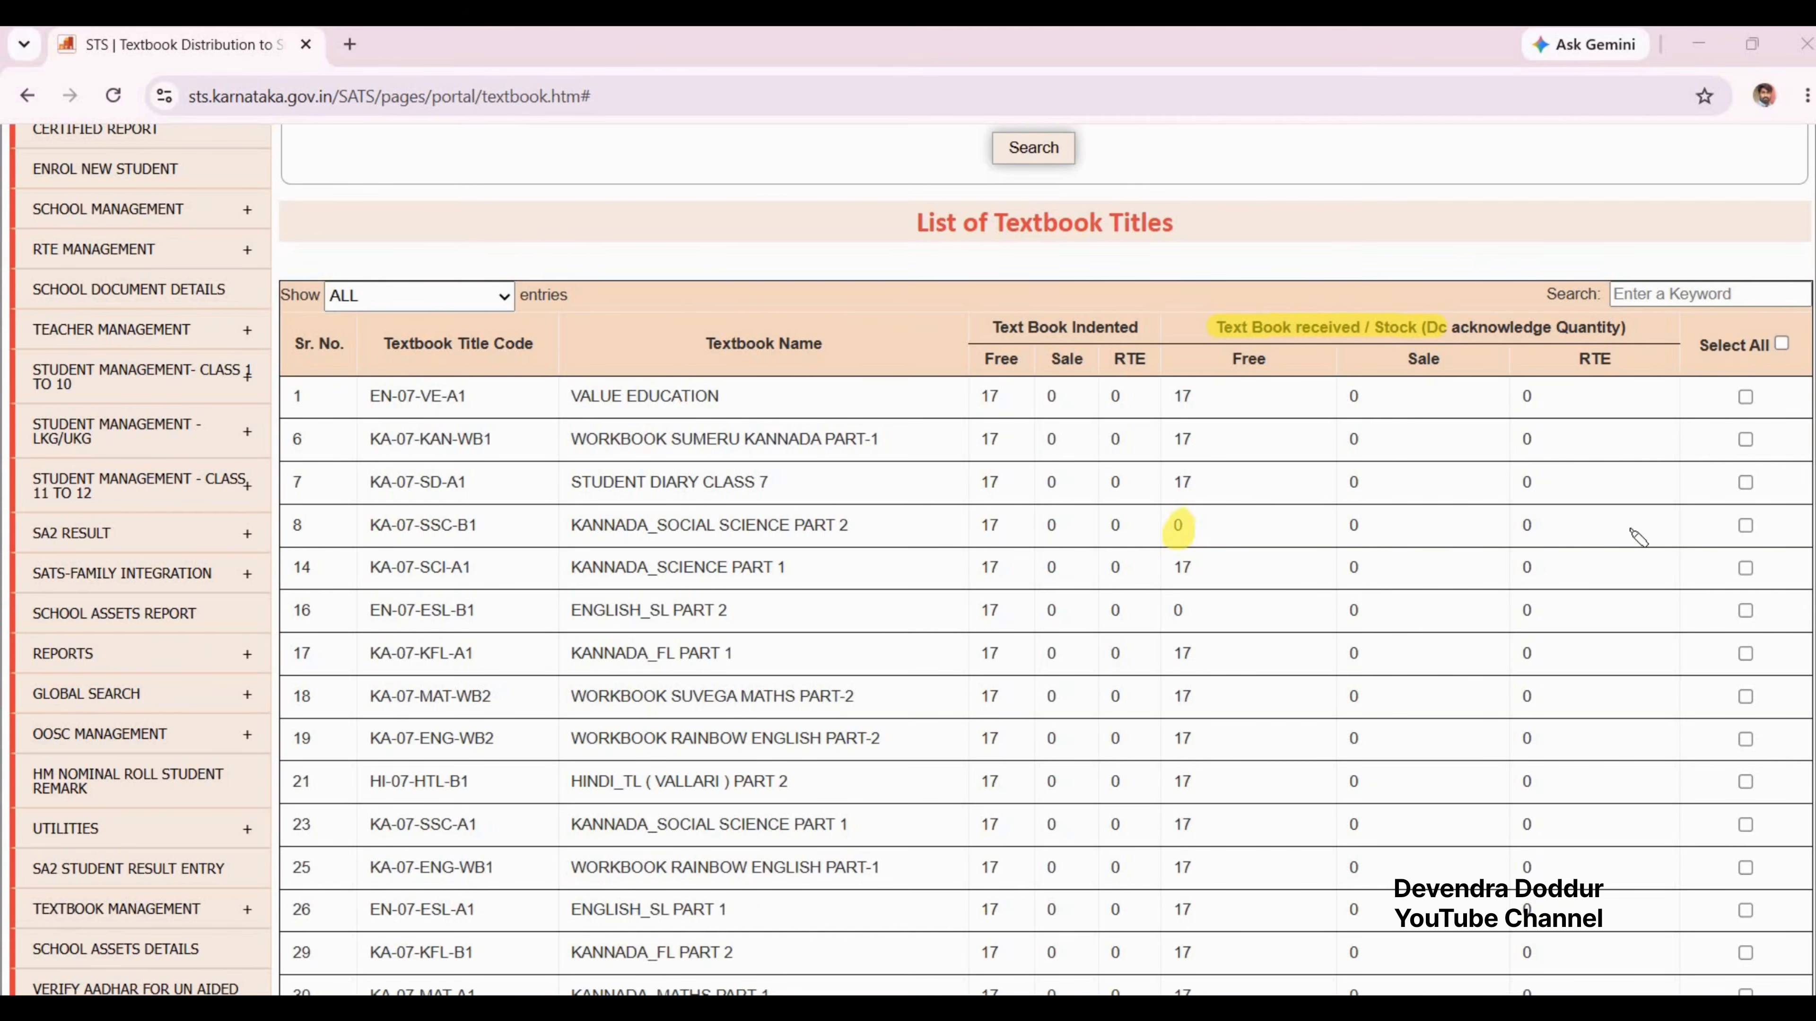
Step: Select every class 7 title in the full list, including those with zero received stock, and search for the eligible students
{"action": "left_click", "coordinate": [1781, 344]}
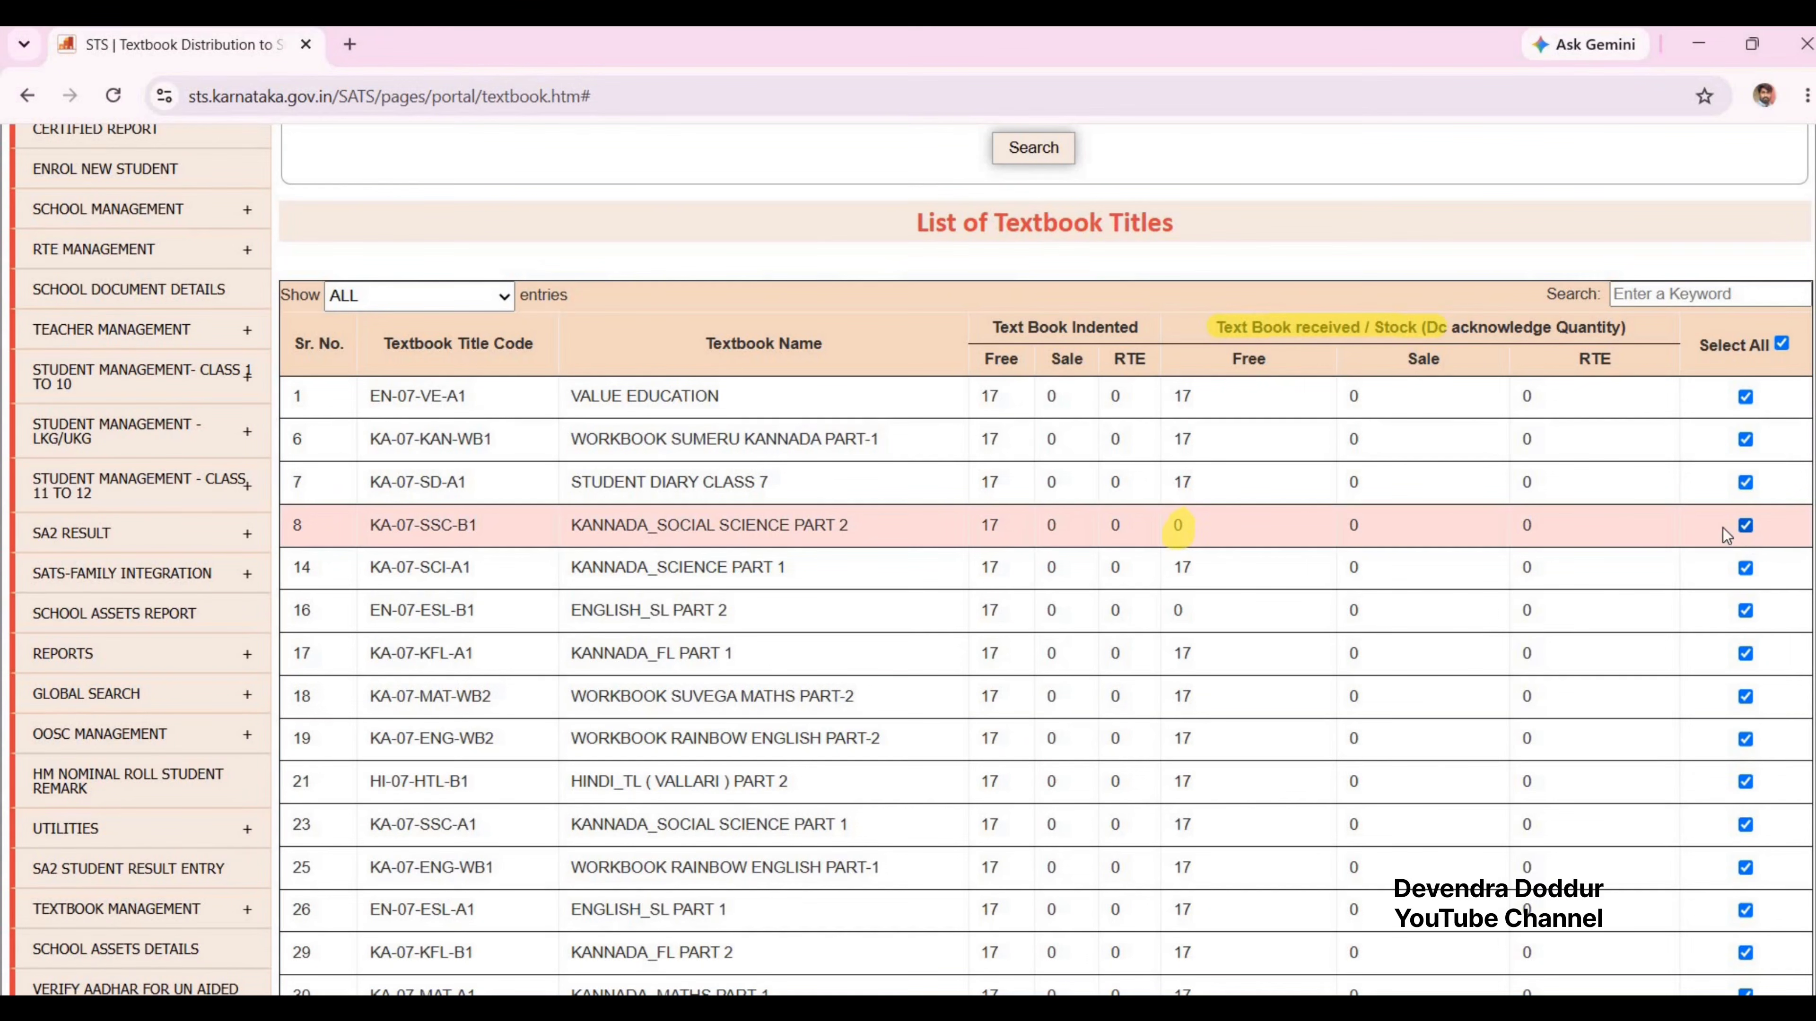
{"action": "scroll", "coordinate": [1726, 535], "scroll_direction": "down", "scroll_amount": 8}
{"action": "scroll", "coordinate": [1172, 500], "scroll_direction": "up", "scroll_amount": 8}
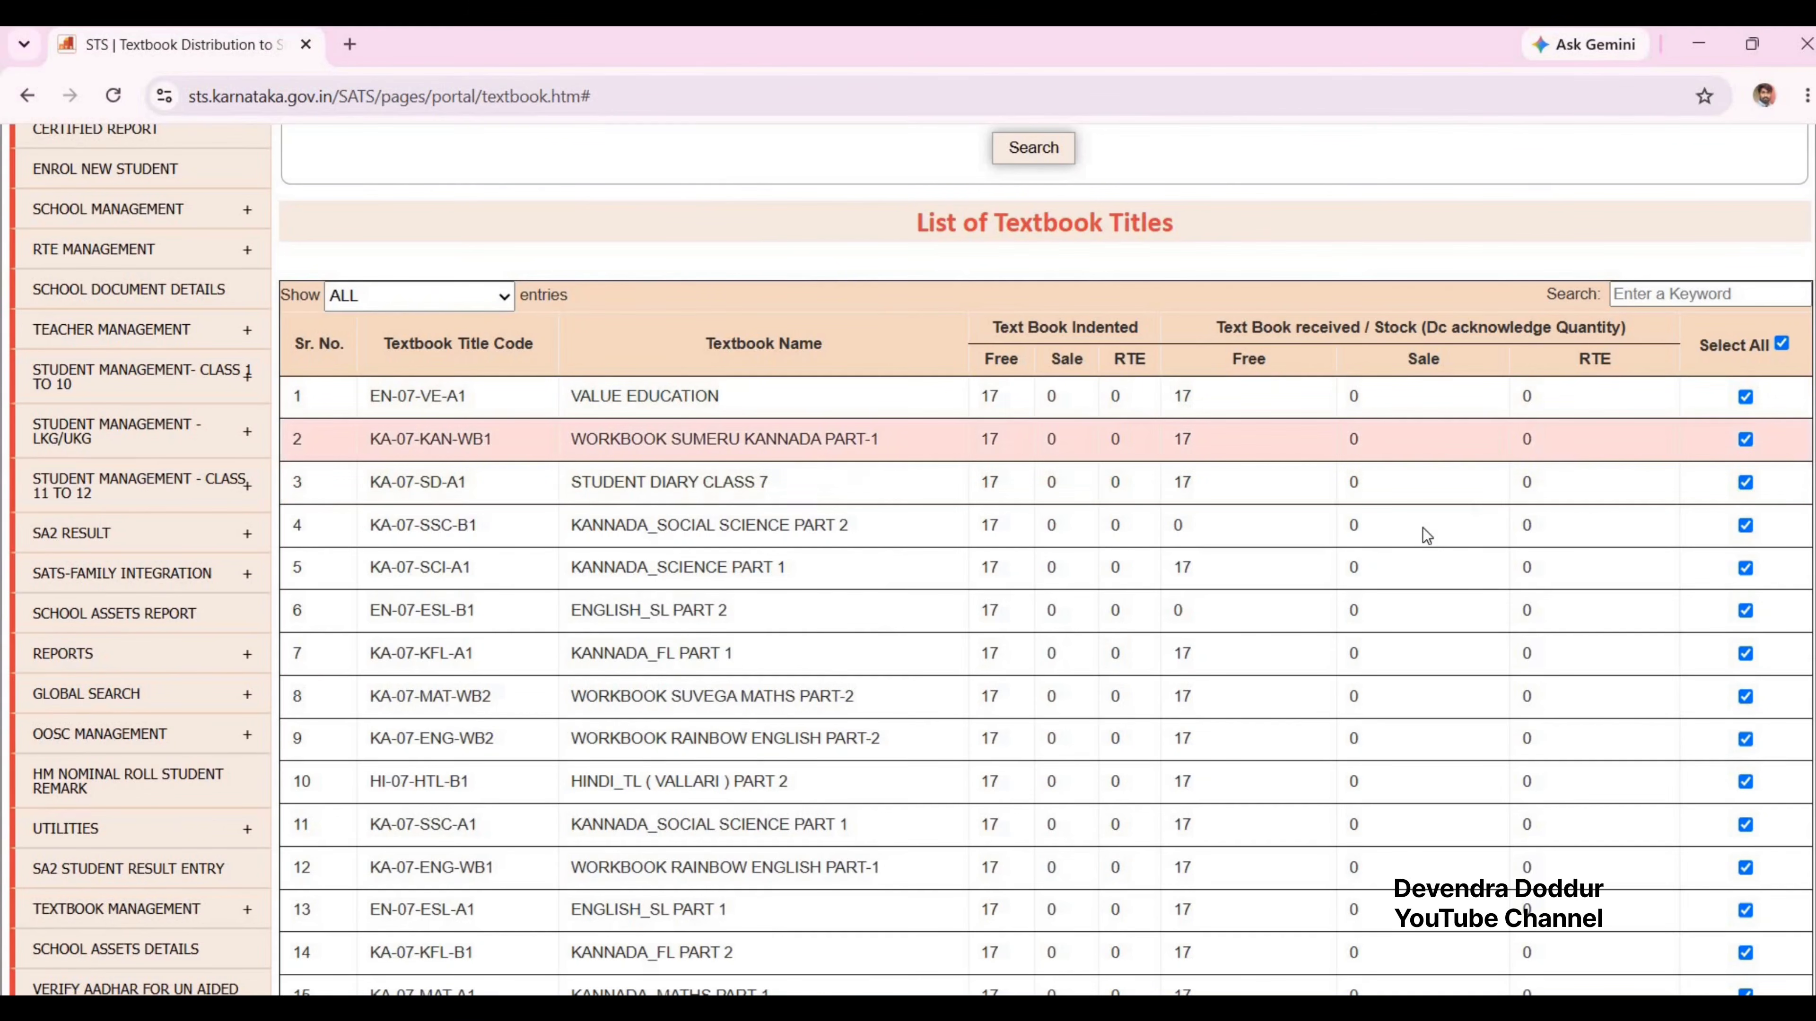
{"action": "scroll", "coordinate": [1423, 528], "scroll_direction": "down", "scroll_amount": 16}
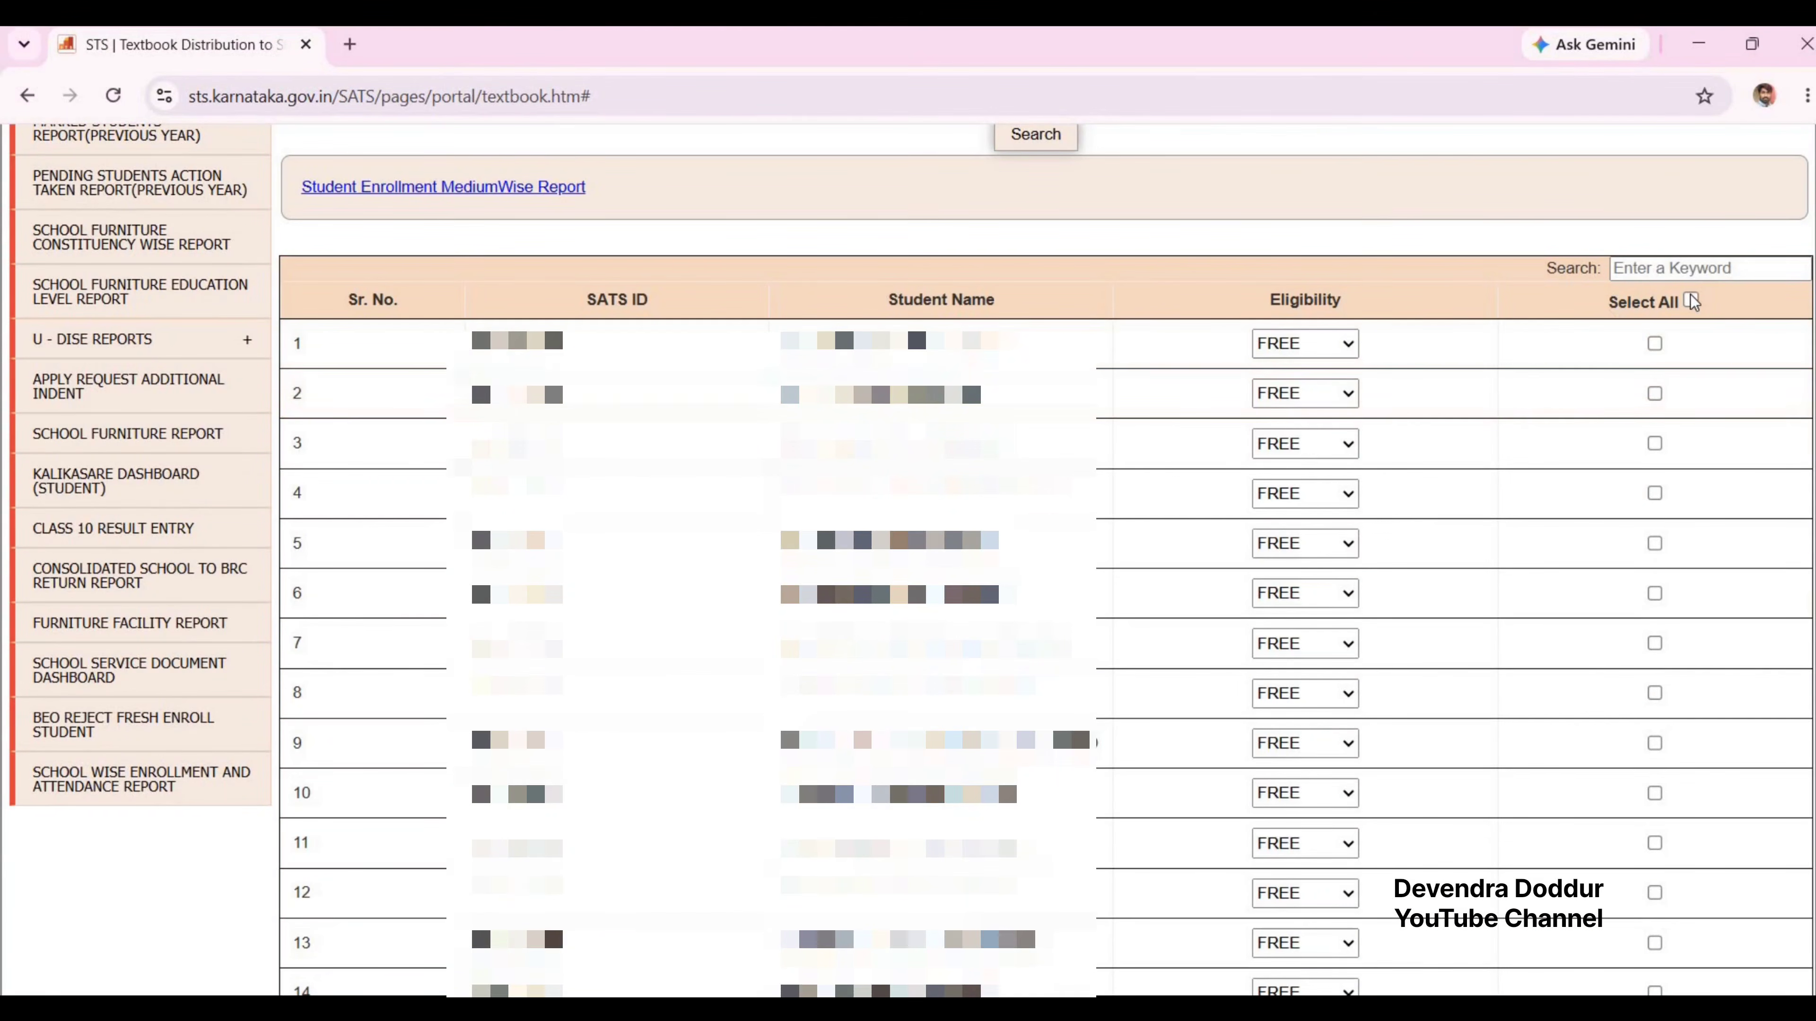
Step: Try to submit the distribution for all FREE-eligible class 7 students with every title still selected, including the zero-stock ones
{"action": "left_click", "coordinate": [1691, 304]}
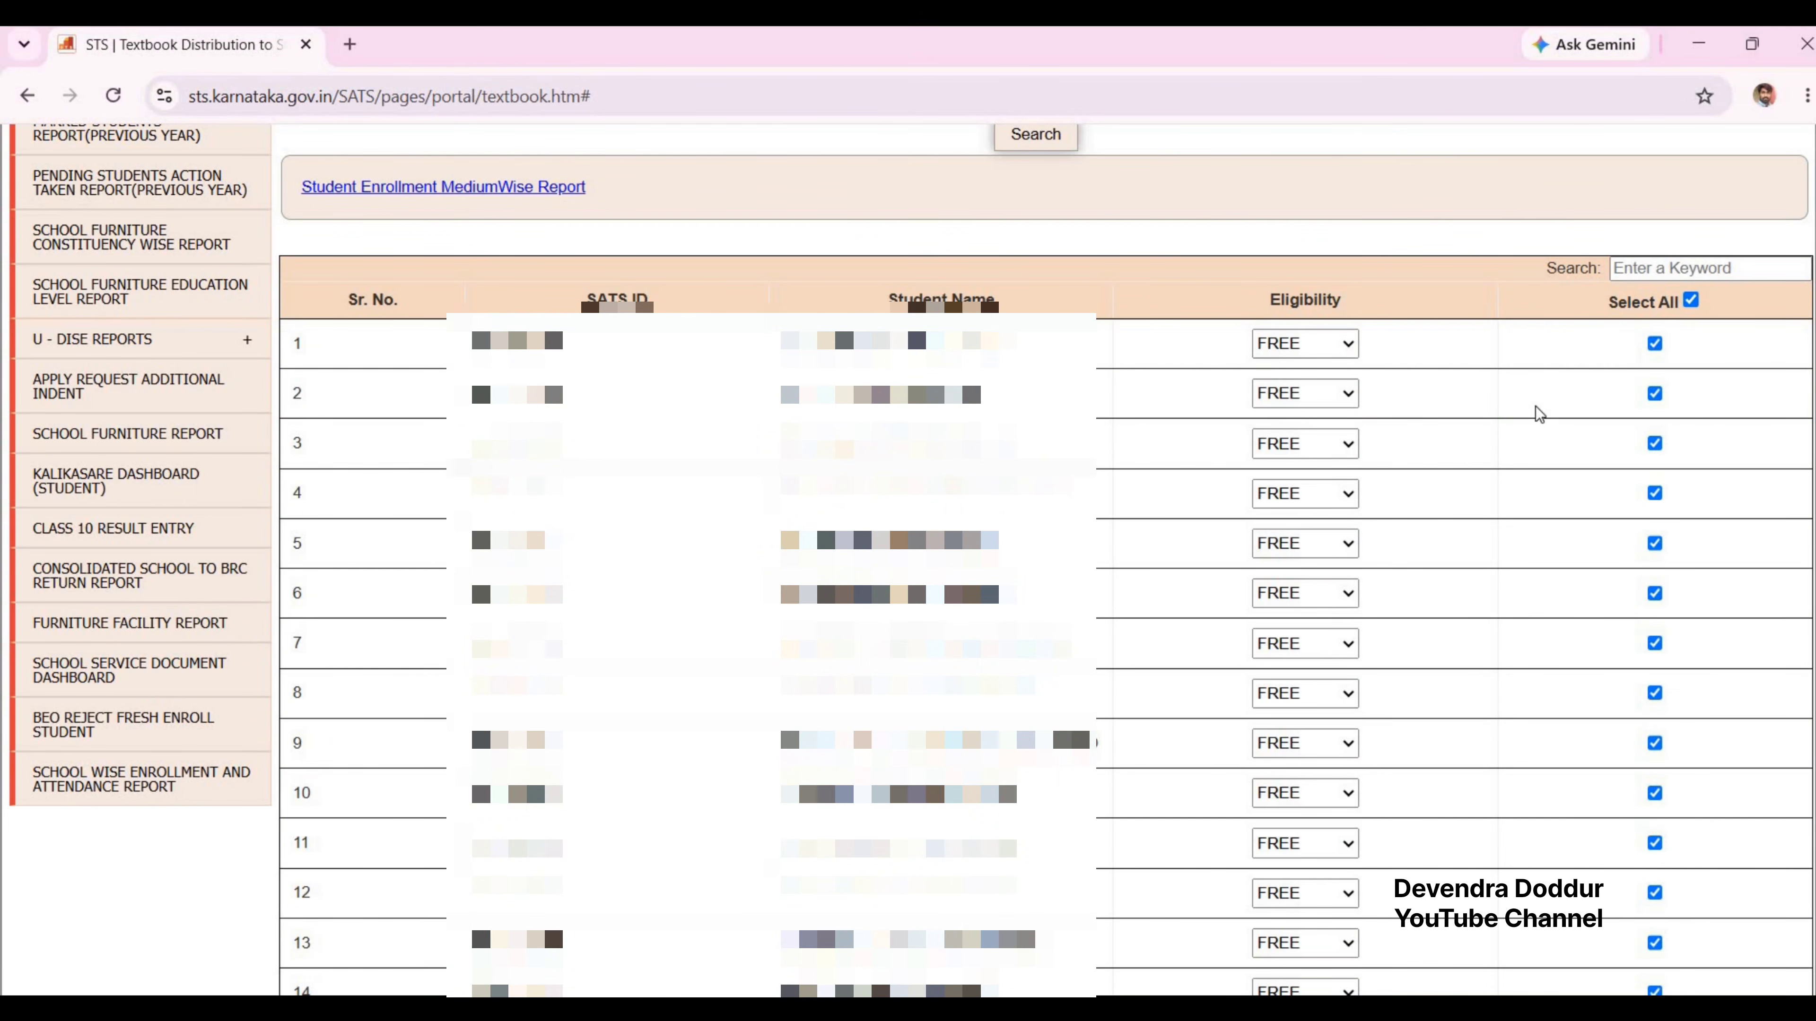
{"action": "scroll", "coordinate": [1455, 487], "scroll_direction": "down", "scroll_amount": 5}
{"action": "left_click", "coordinate": [926, 898]}
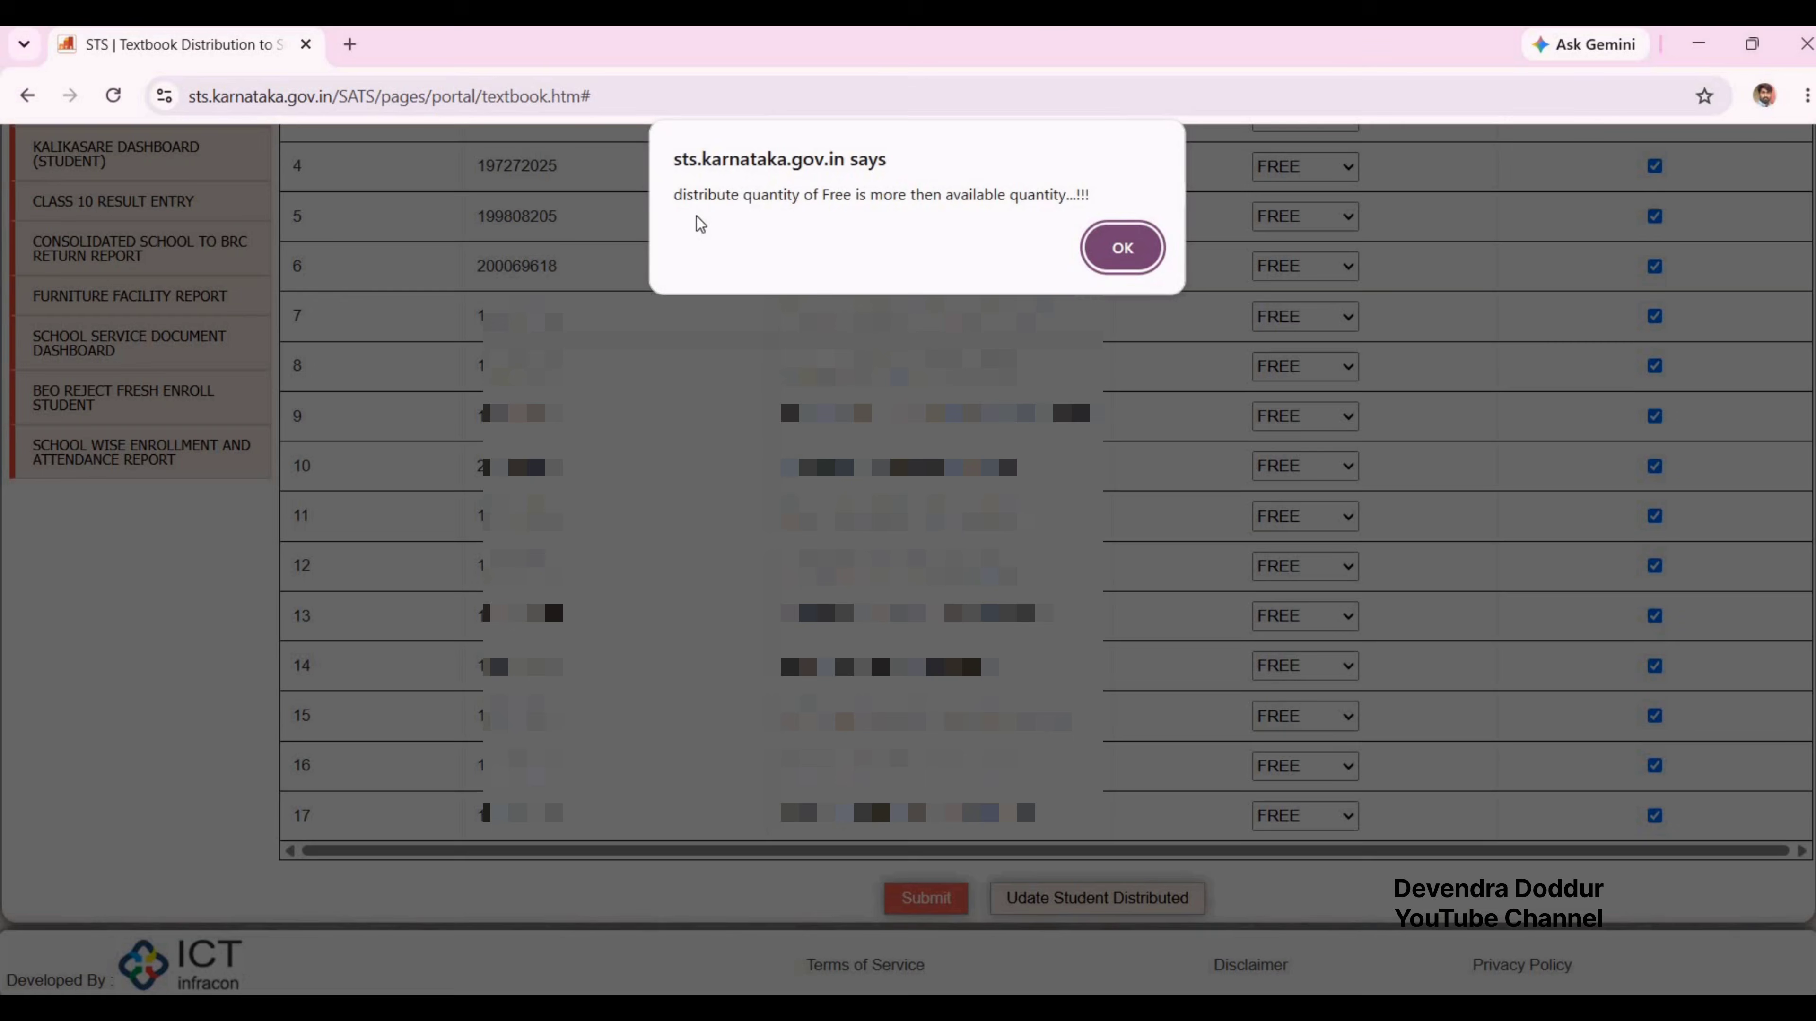
{"action": "left_click_drag", "start_coordinate": [669, 194], "coordinate": [1073, 197]}
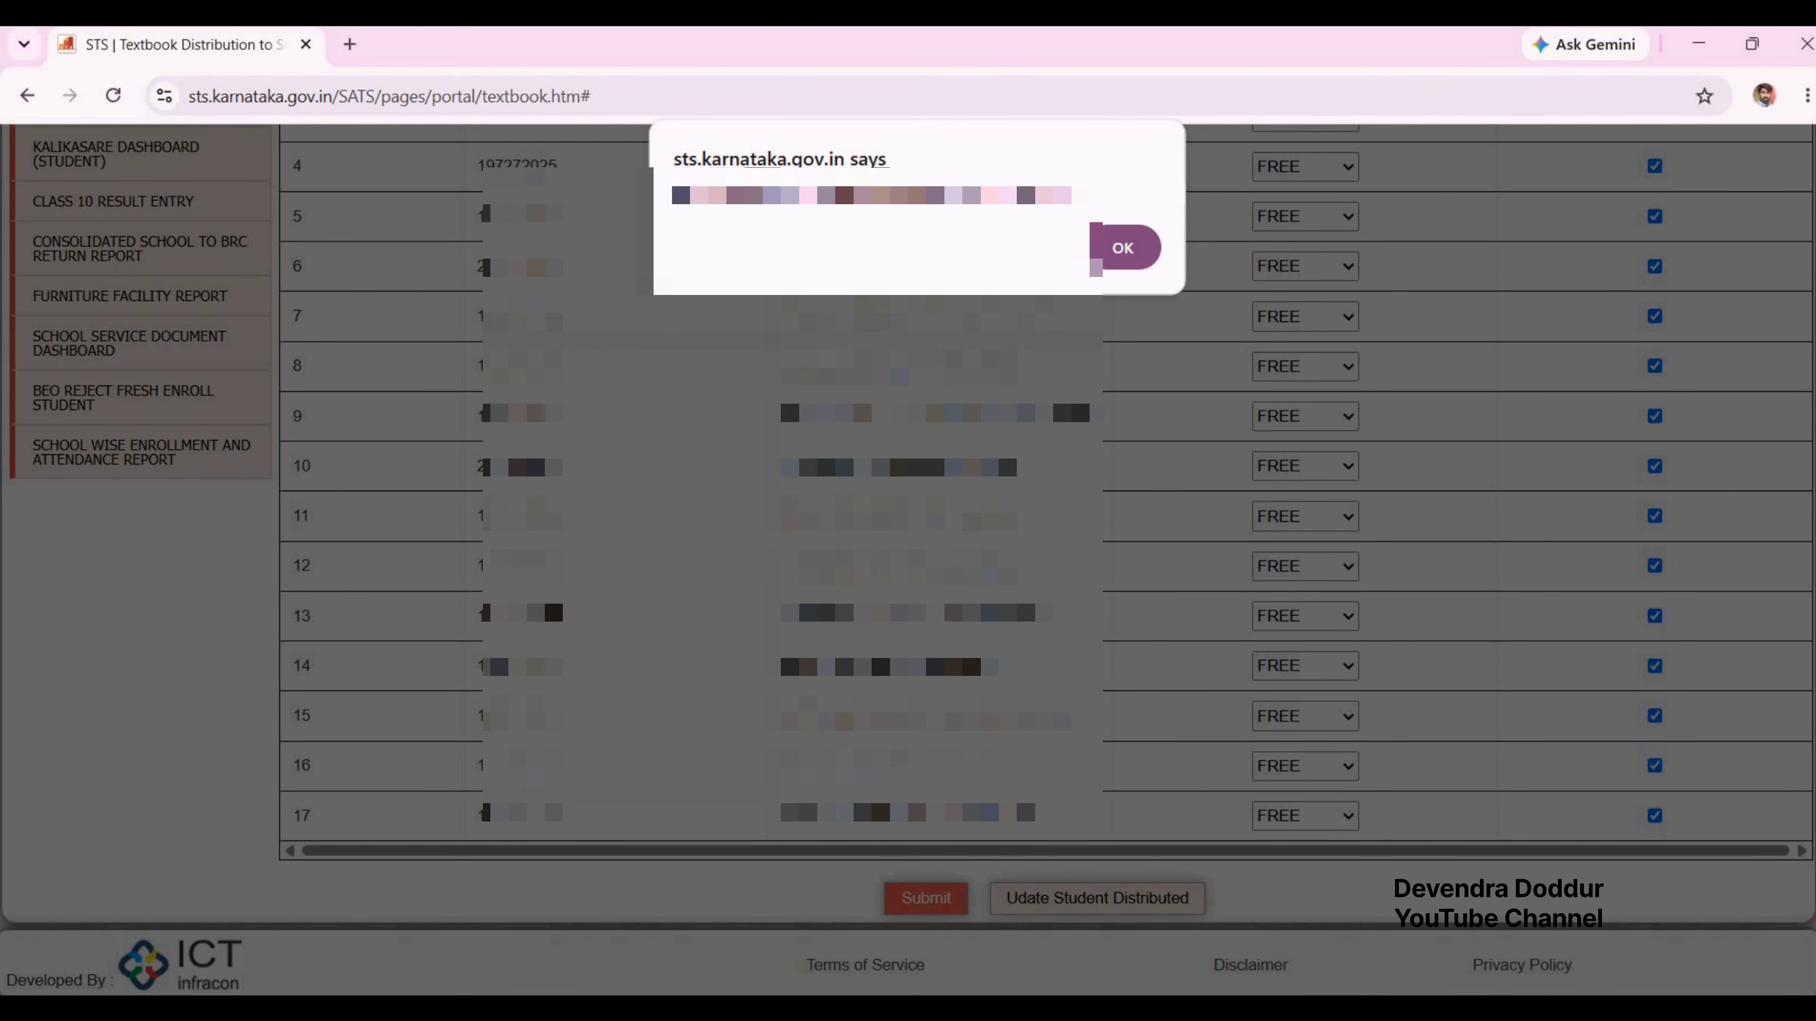
{"action": "left_click", "coordinate": [1122, 249]}
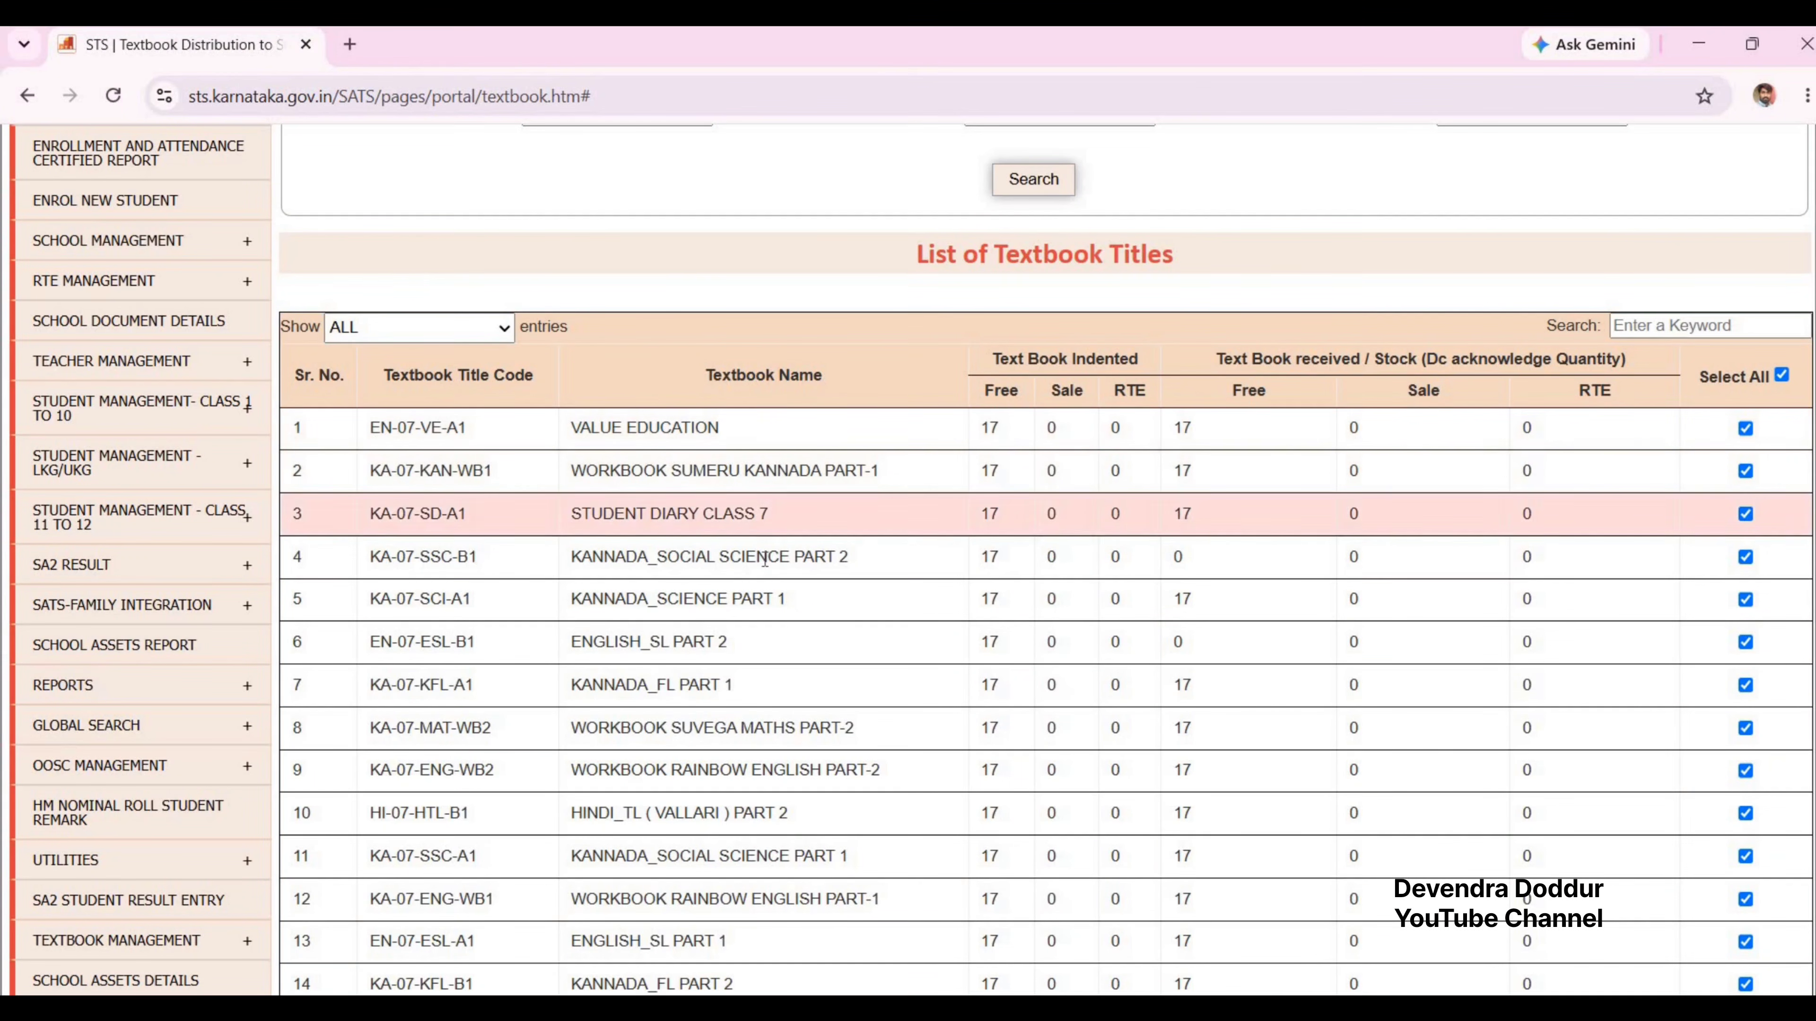
Step: Deselect the class 7 titles with zero received free stock, such as KANNADA_SOCIAL SCIENCE PART 2 and KANNADA_MATHS PART 2, and search again
{"action": "scroll", "coordinate": [771, 558], "scroll_direction": "down", "scroll_amount": 2}
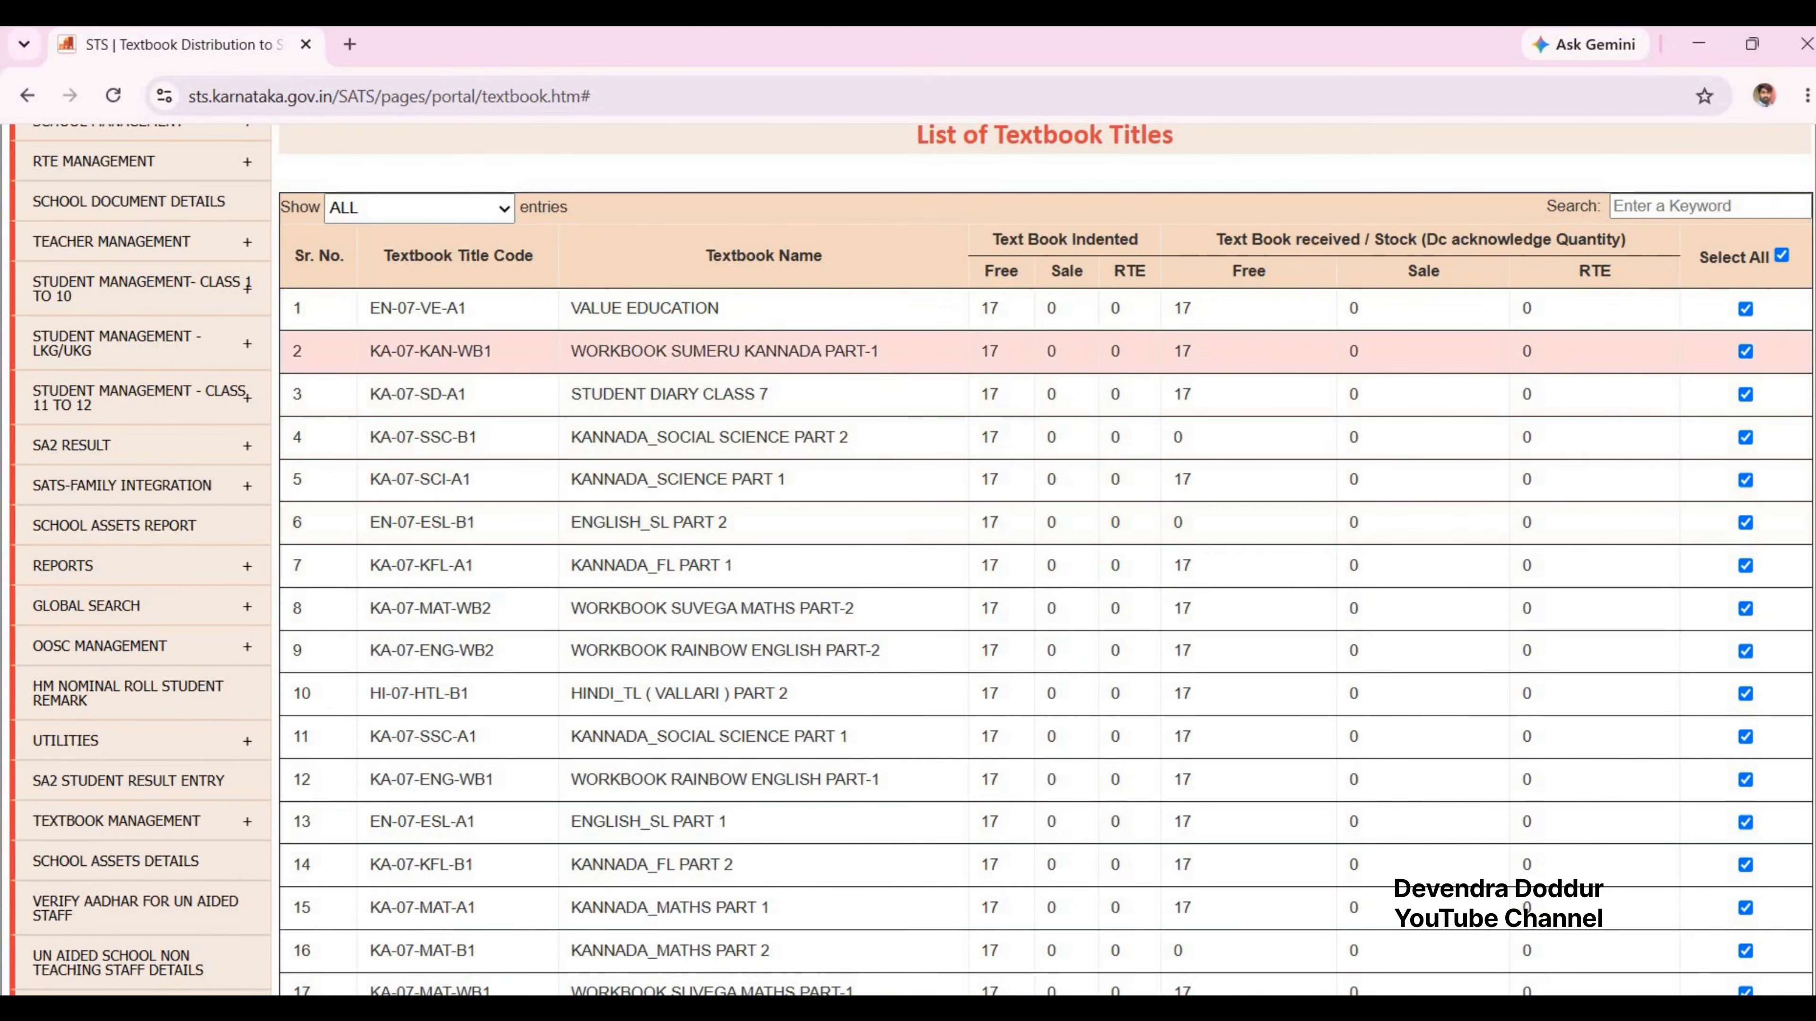
{"action": "left_click_drag", "start_coordinate": [1212, 238], "coordinate": [1444, 238]}
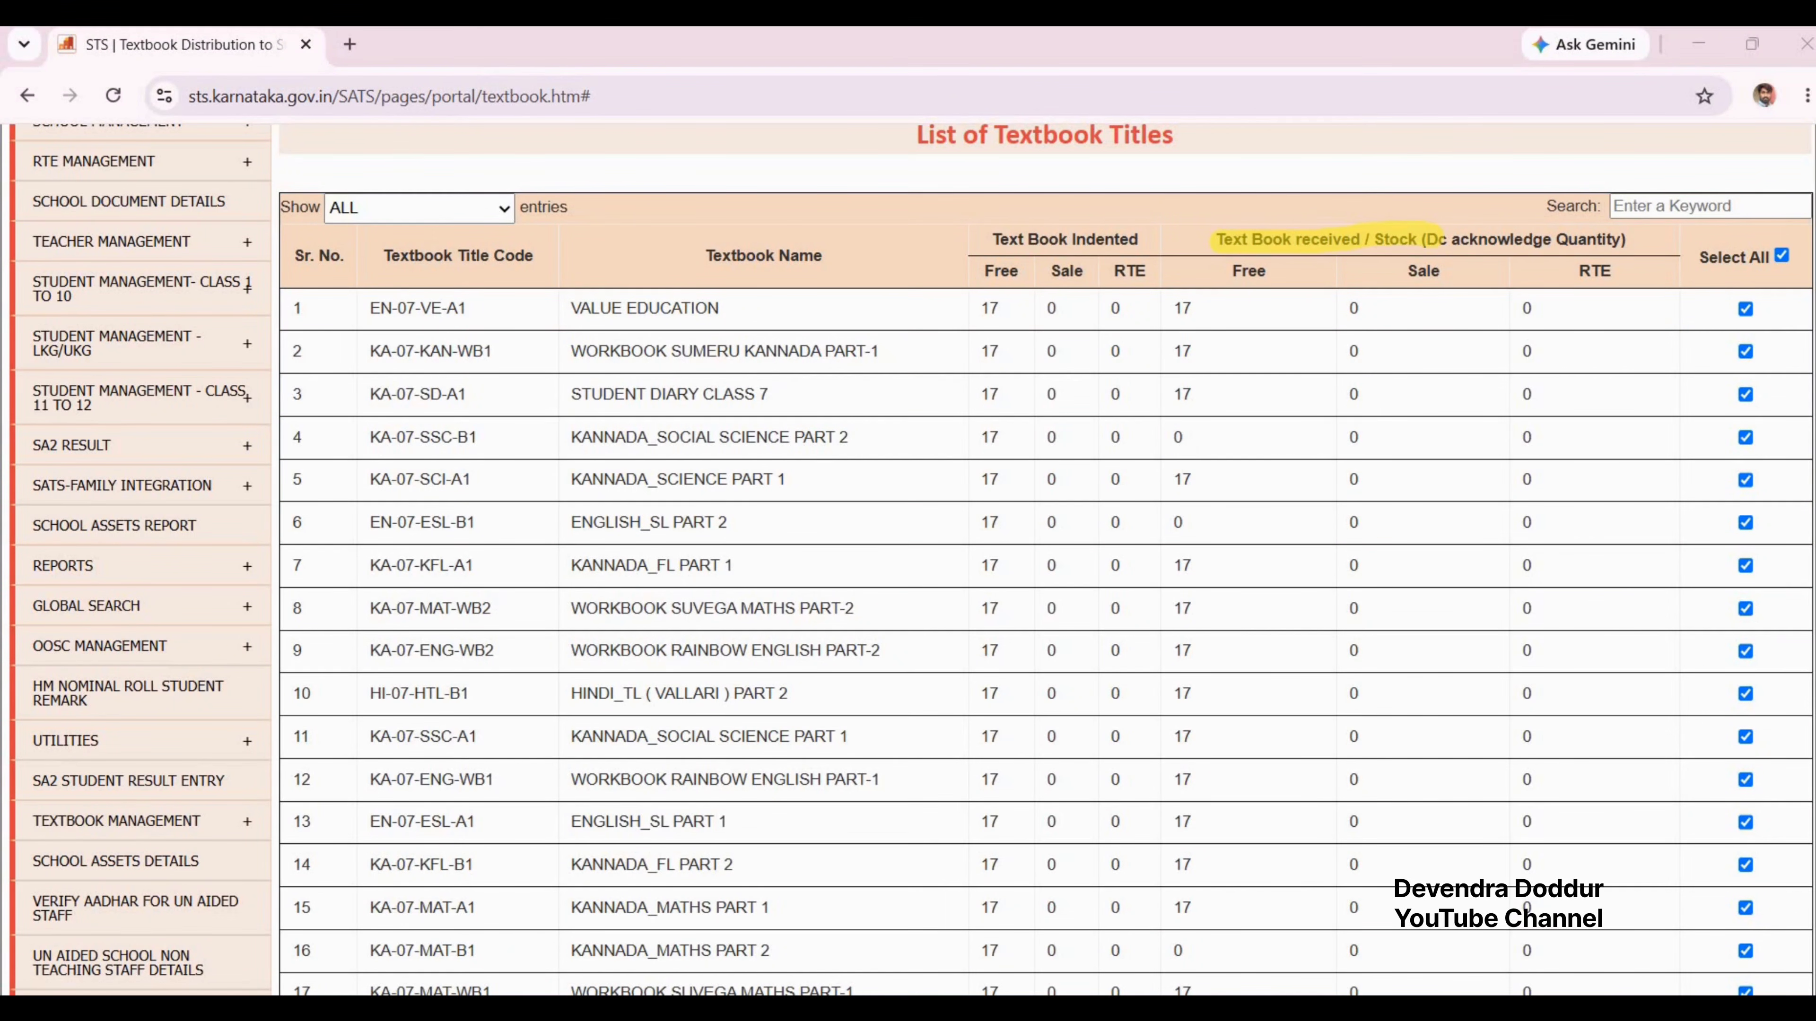
{"action": "mouse_move", "coordinate": [1176, 433]}
{"action": "left_mouse_down"}
{"action": "mouse_move", "coordinate": [1192, 444]}
{"action": "mouse_move", "coordinate": [1190, 425]}
{"action": "left_mouse_up"}
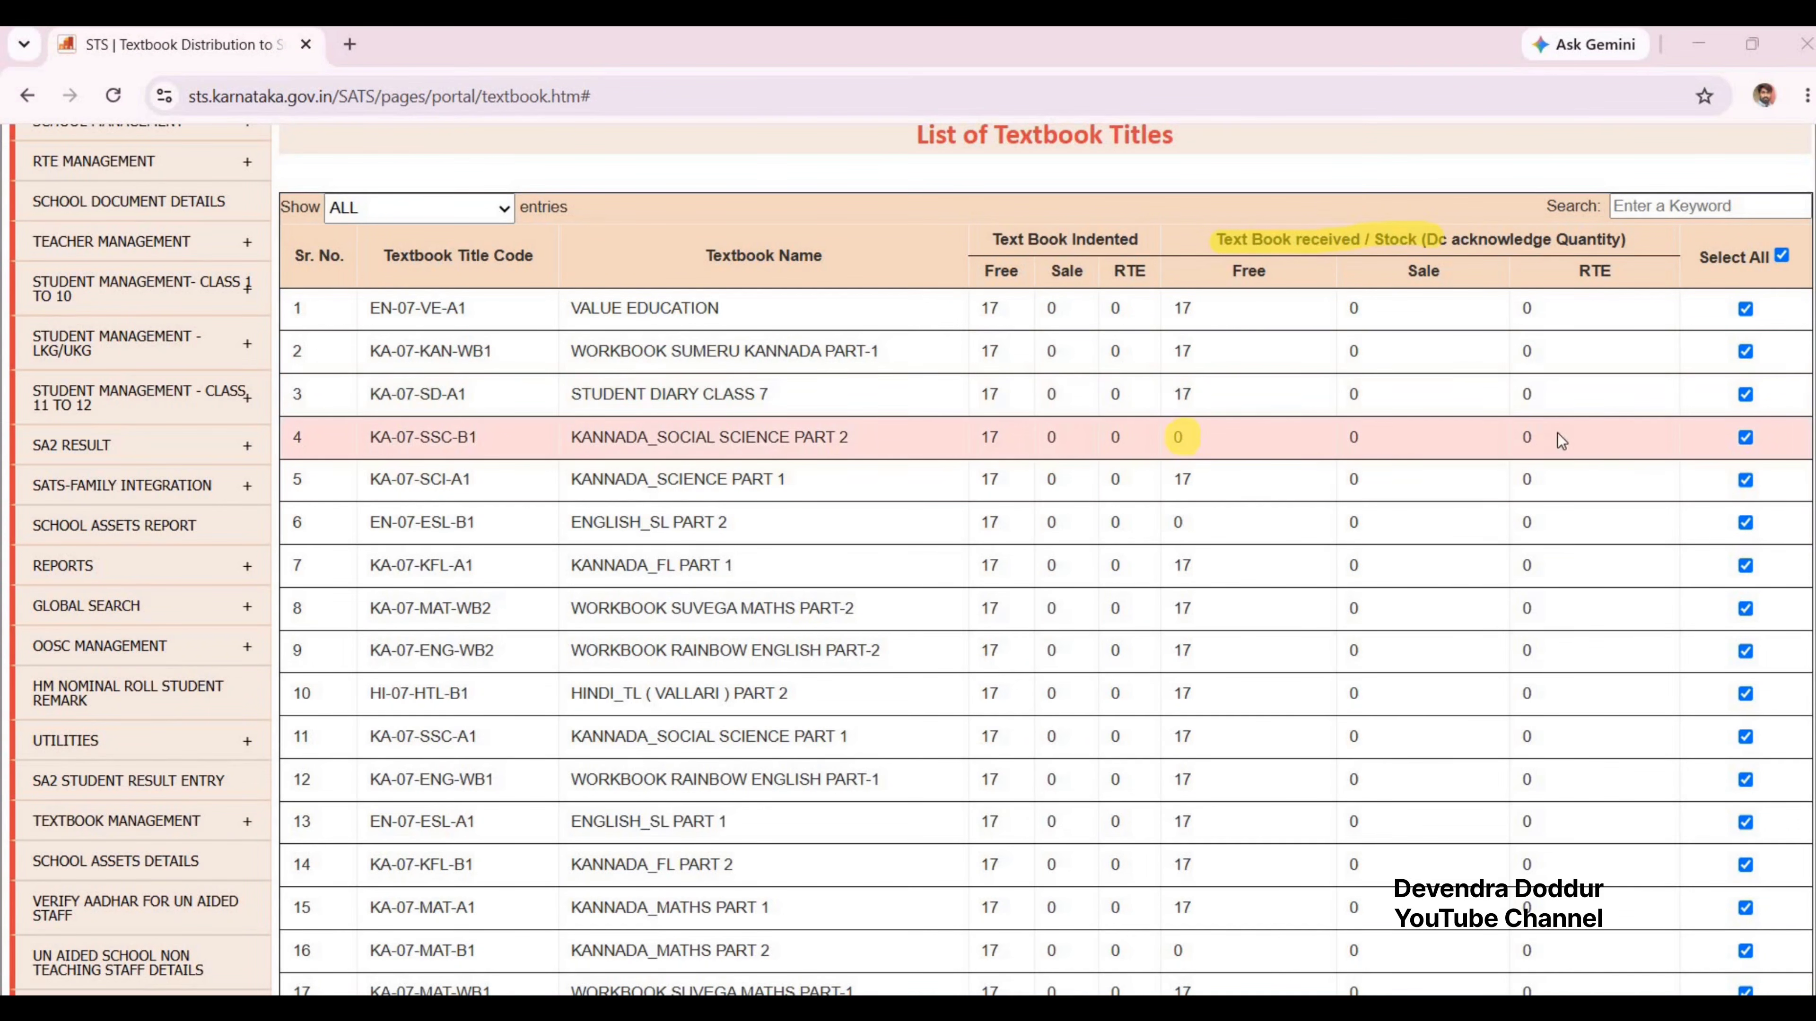
{"action": "left_click", "coordinate": [1745, 438]}
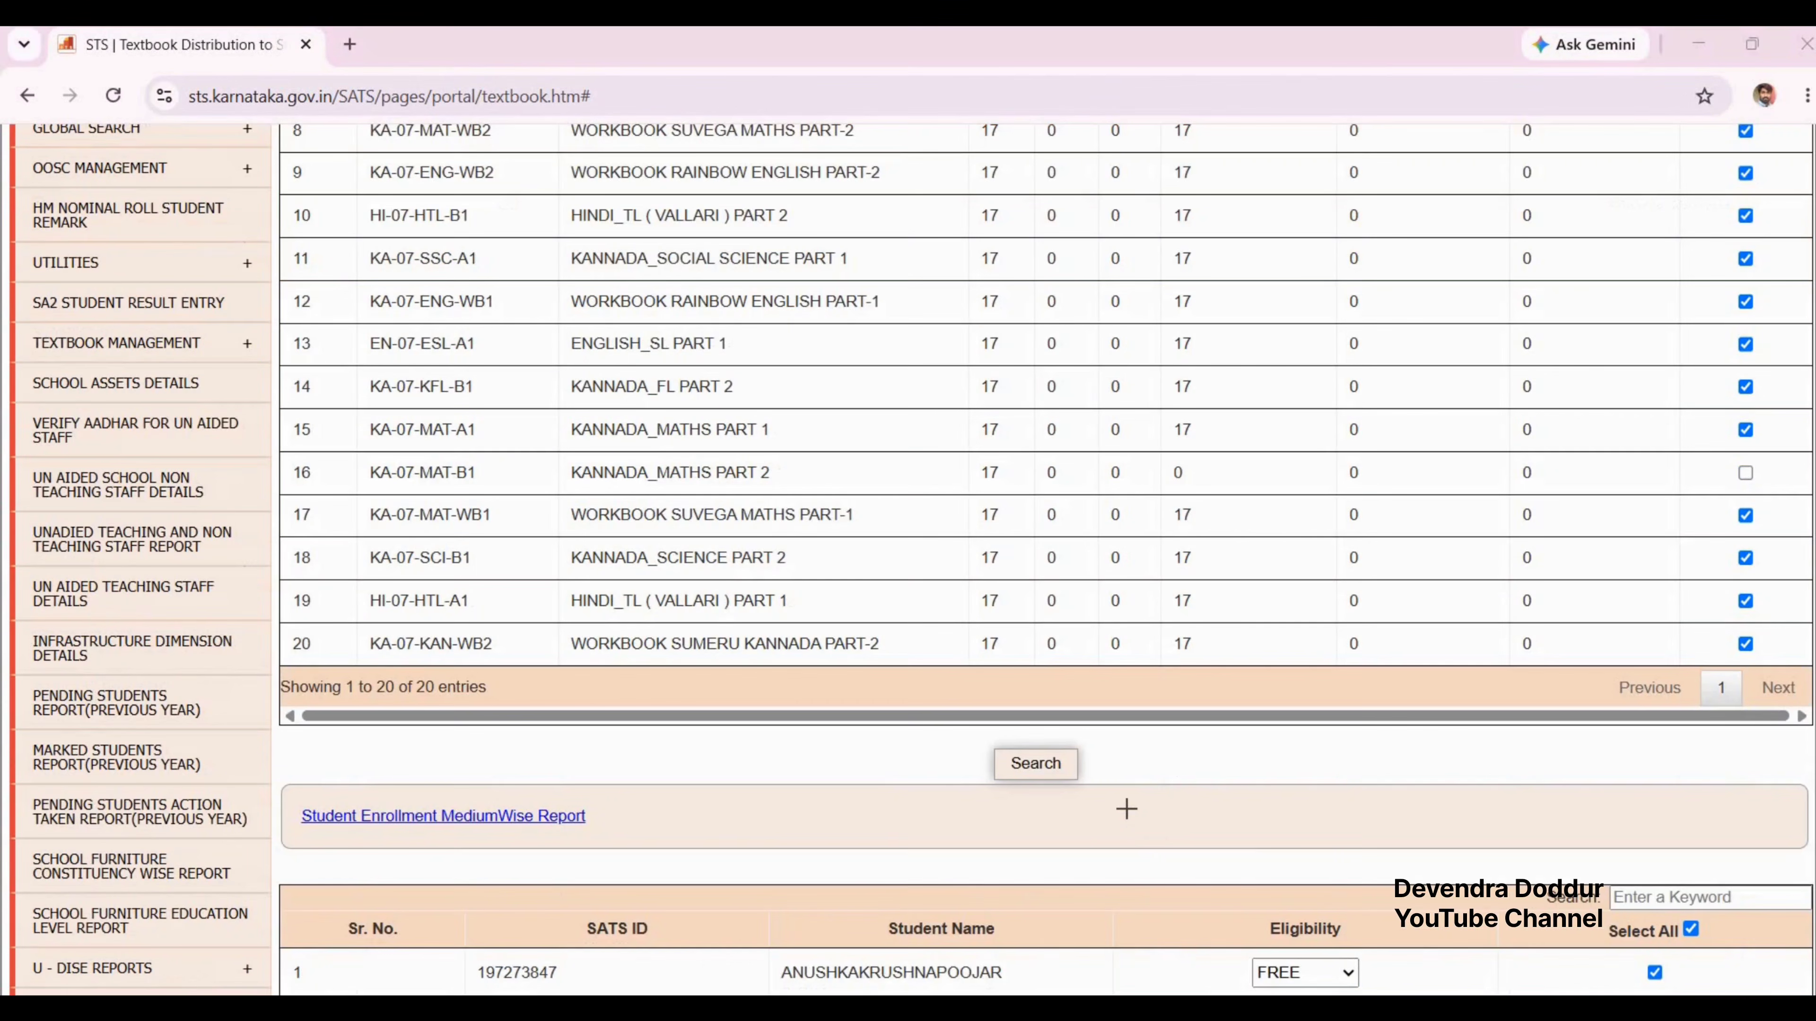
{"action": "left_click_drag", "start_coordinate": [1154, 837], "coordinate": [1075, 769]}
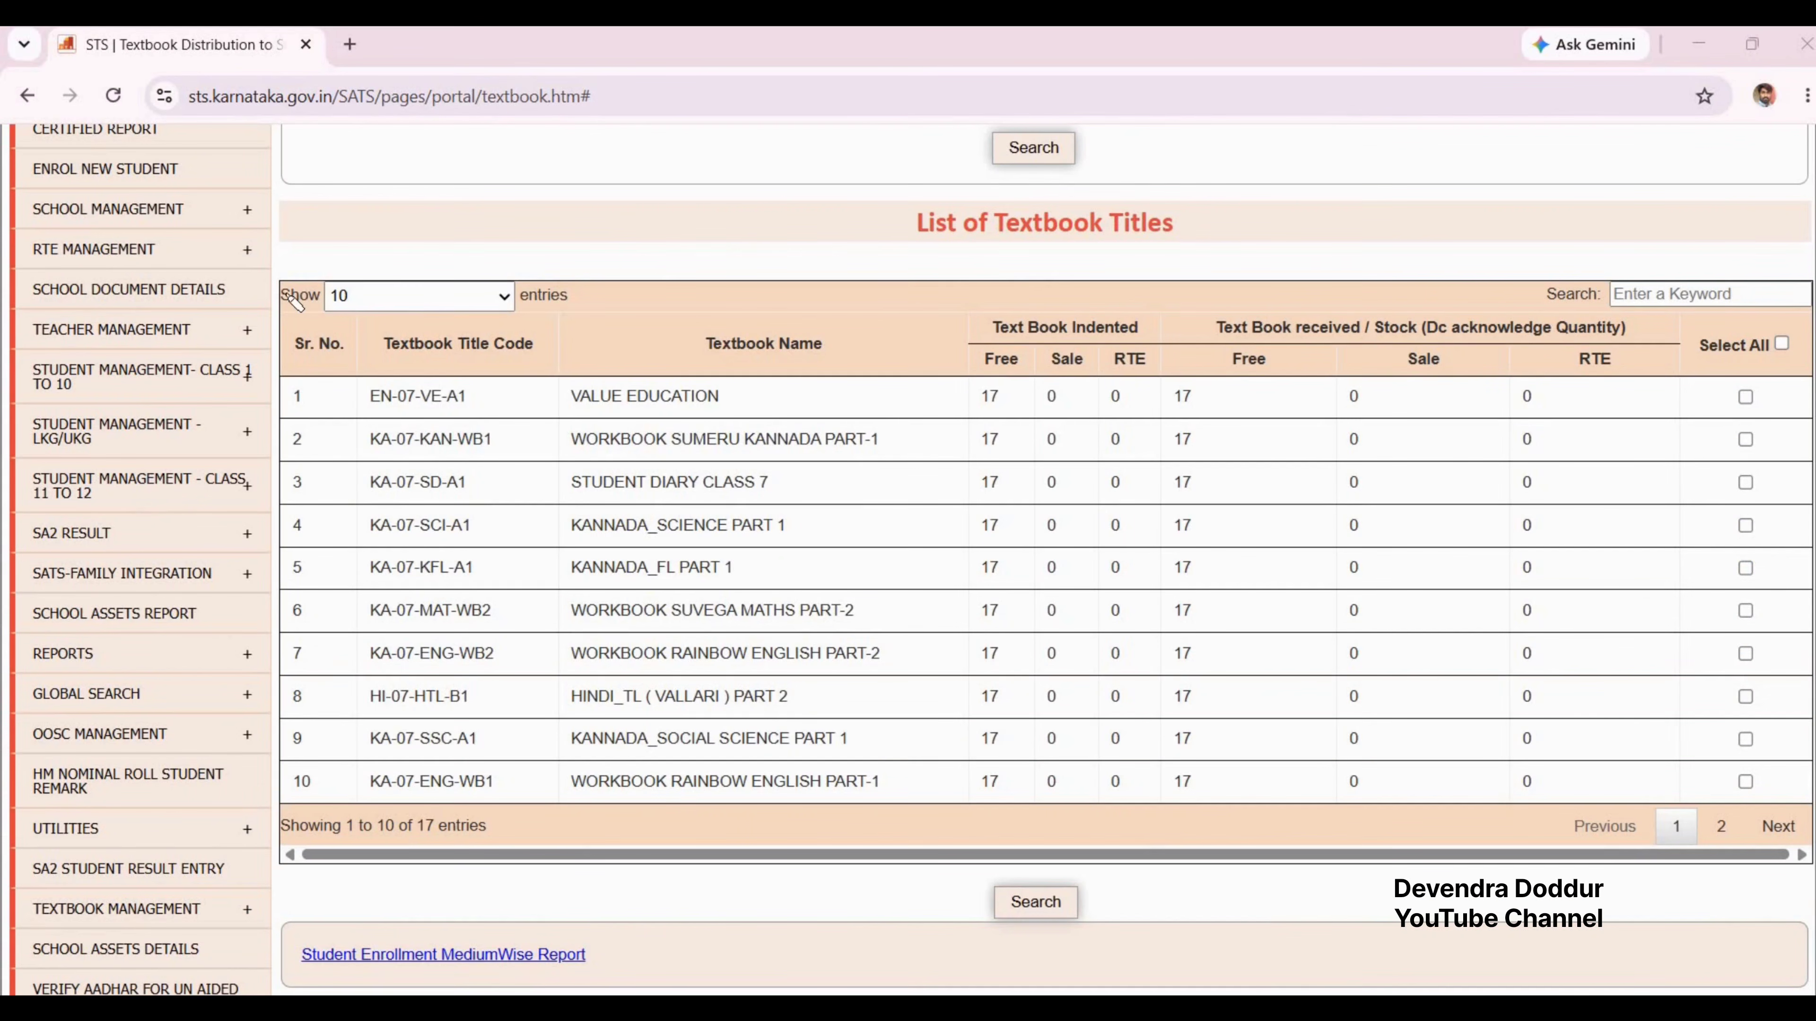
Step: Show ALL entries in the reduced class 7 title list, select every title and load the eligible students
{"action": "left_click_drag", "start_coordinate": [286, 294], "coordinate": [405, 295]}
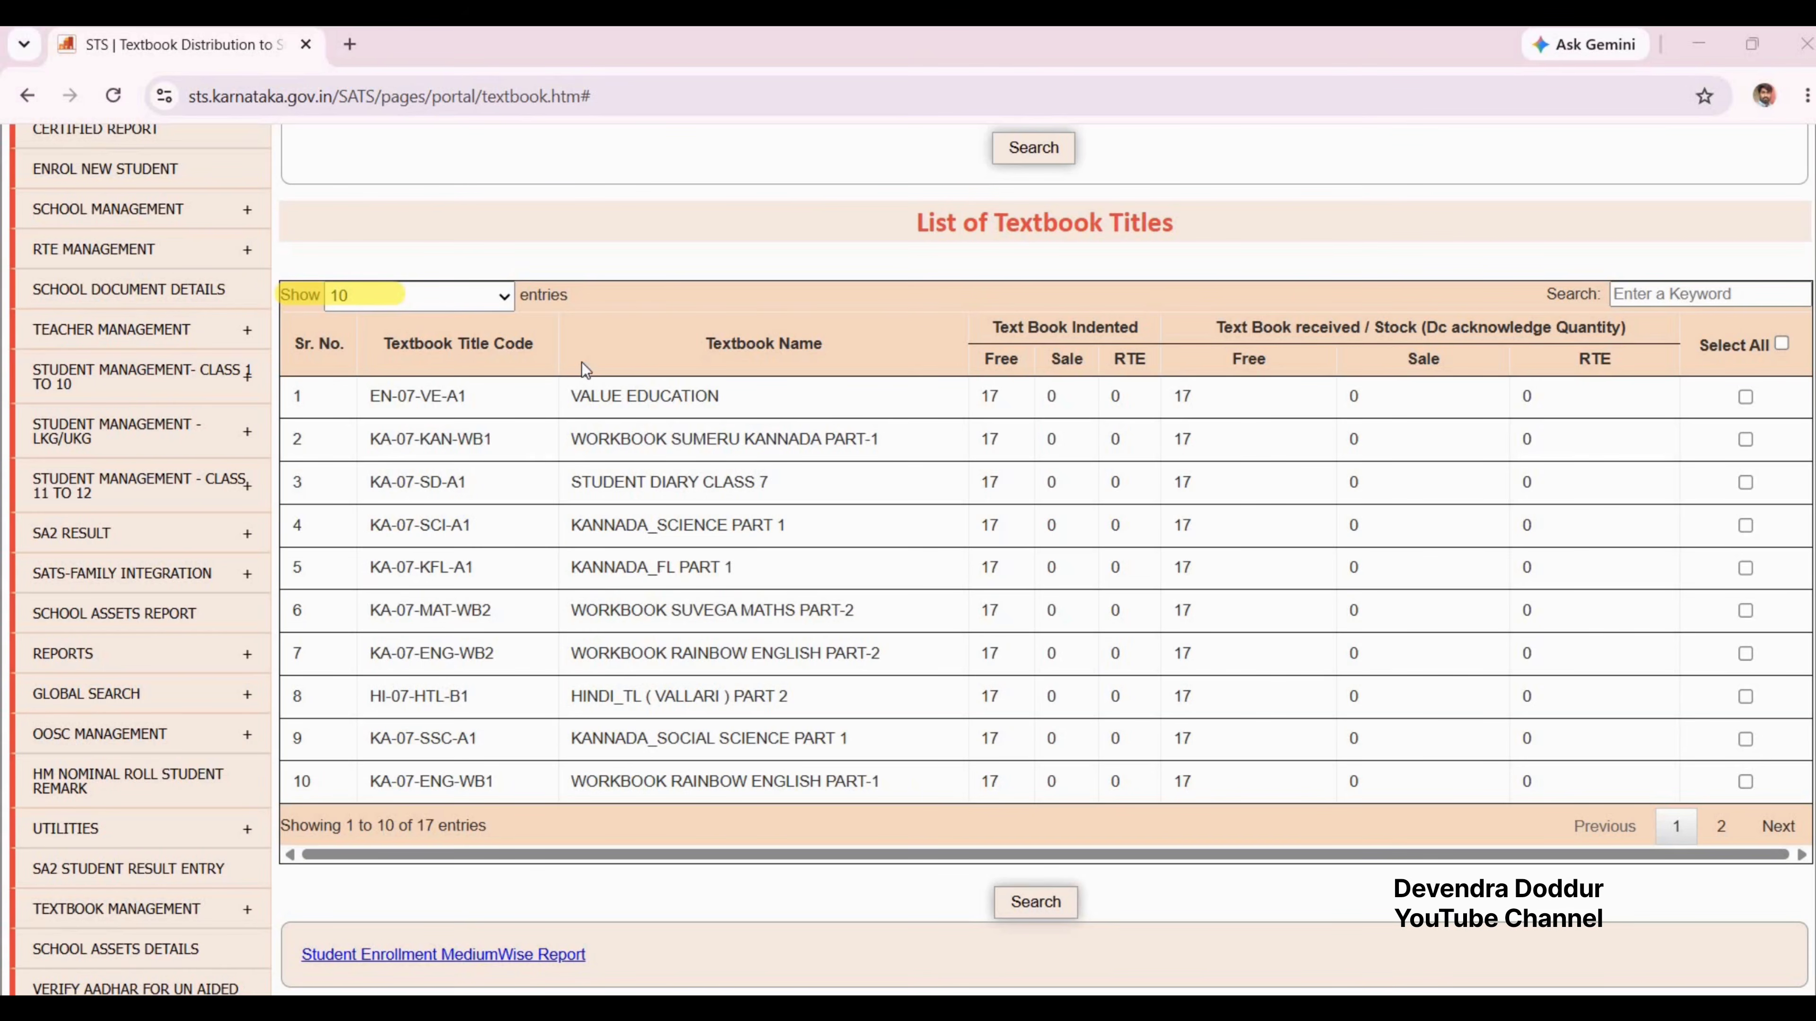
{"action": "left_click", "coordinate": [429, 296]}
{"action": "left_click", "coordinate": [400, 495]}
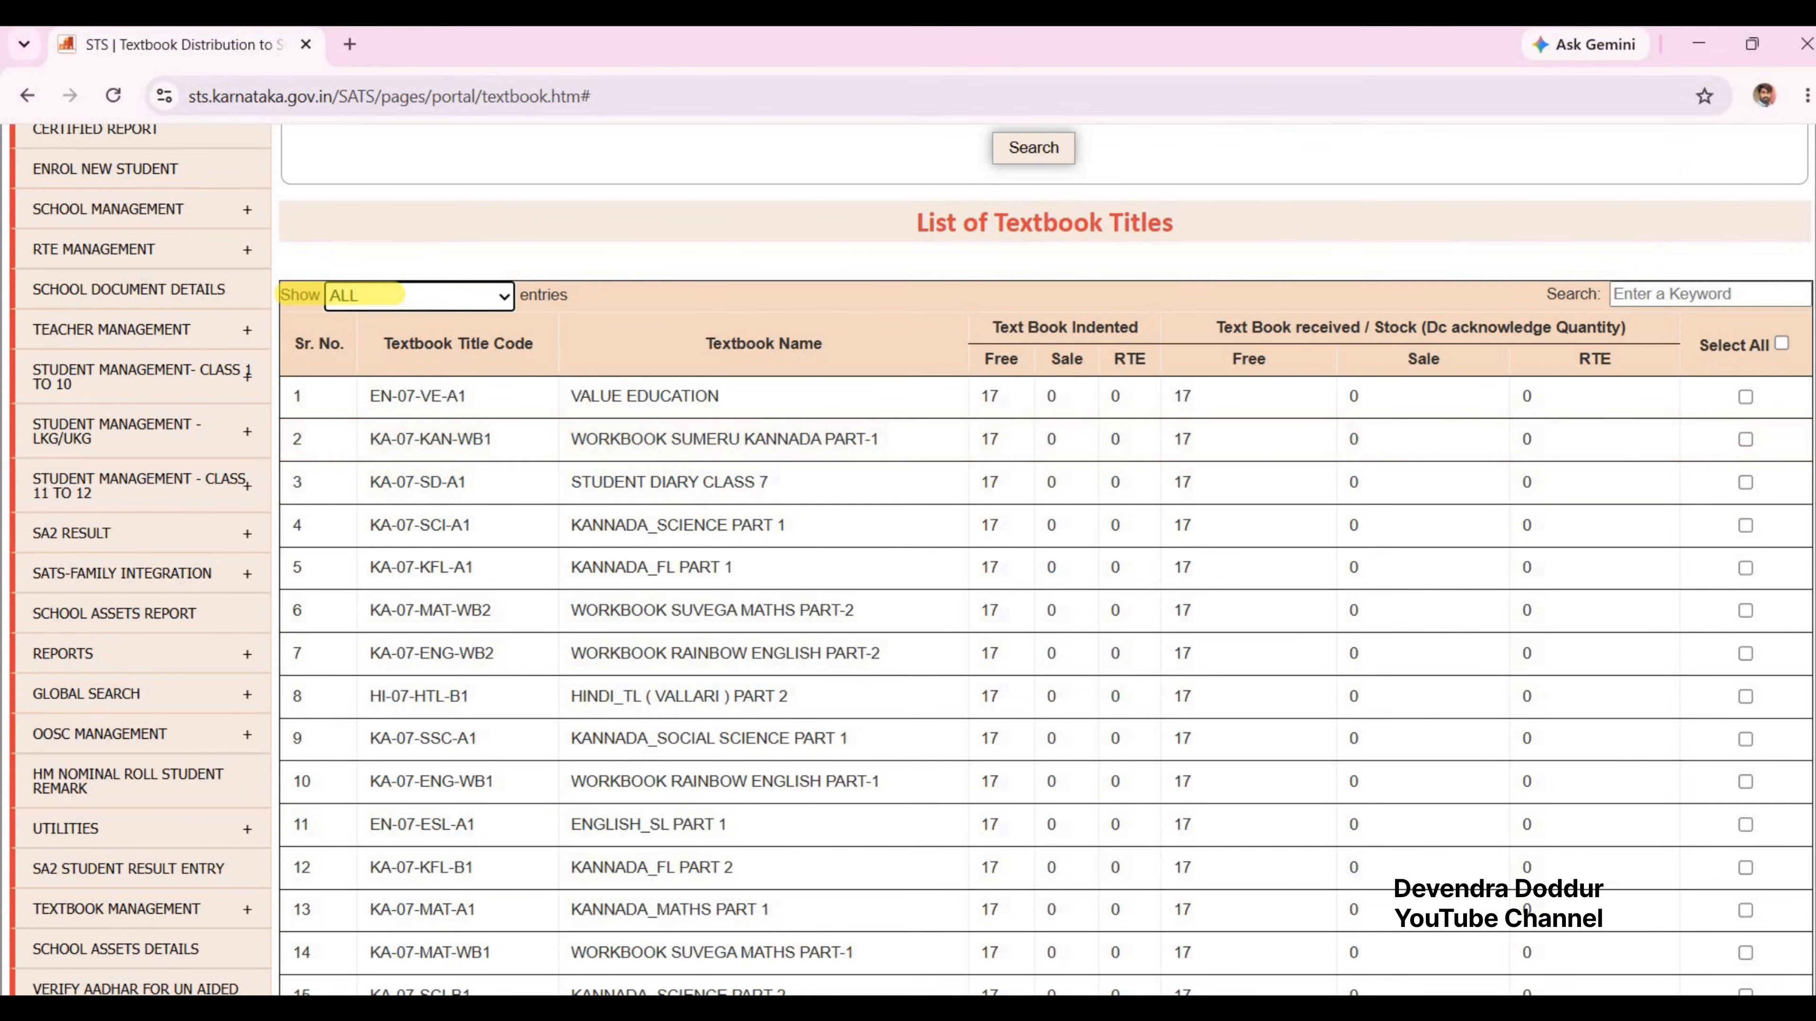
{"action": "left_click_drag", "start_coordinate": [1701, 345], "coordinate": [1778, 350]}
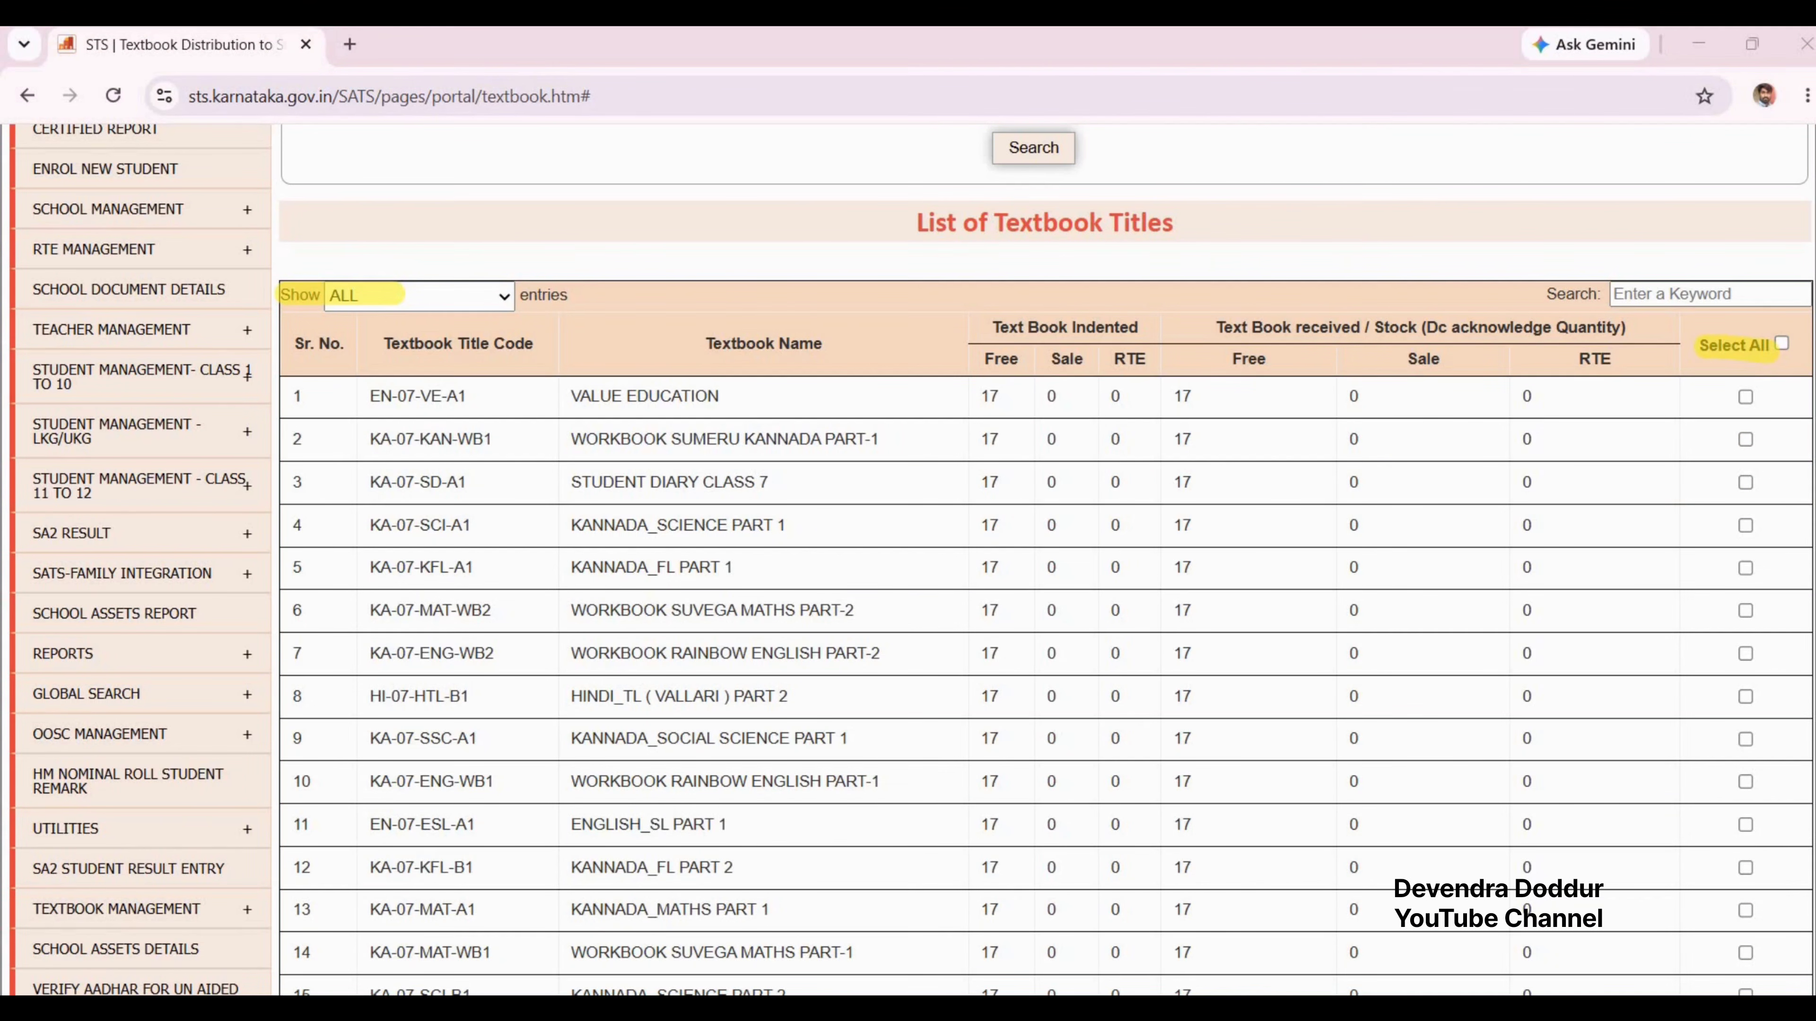
{"action": "left_click", "coordinate": [1781, 344]}
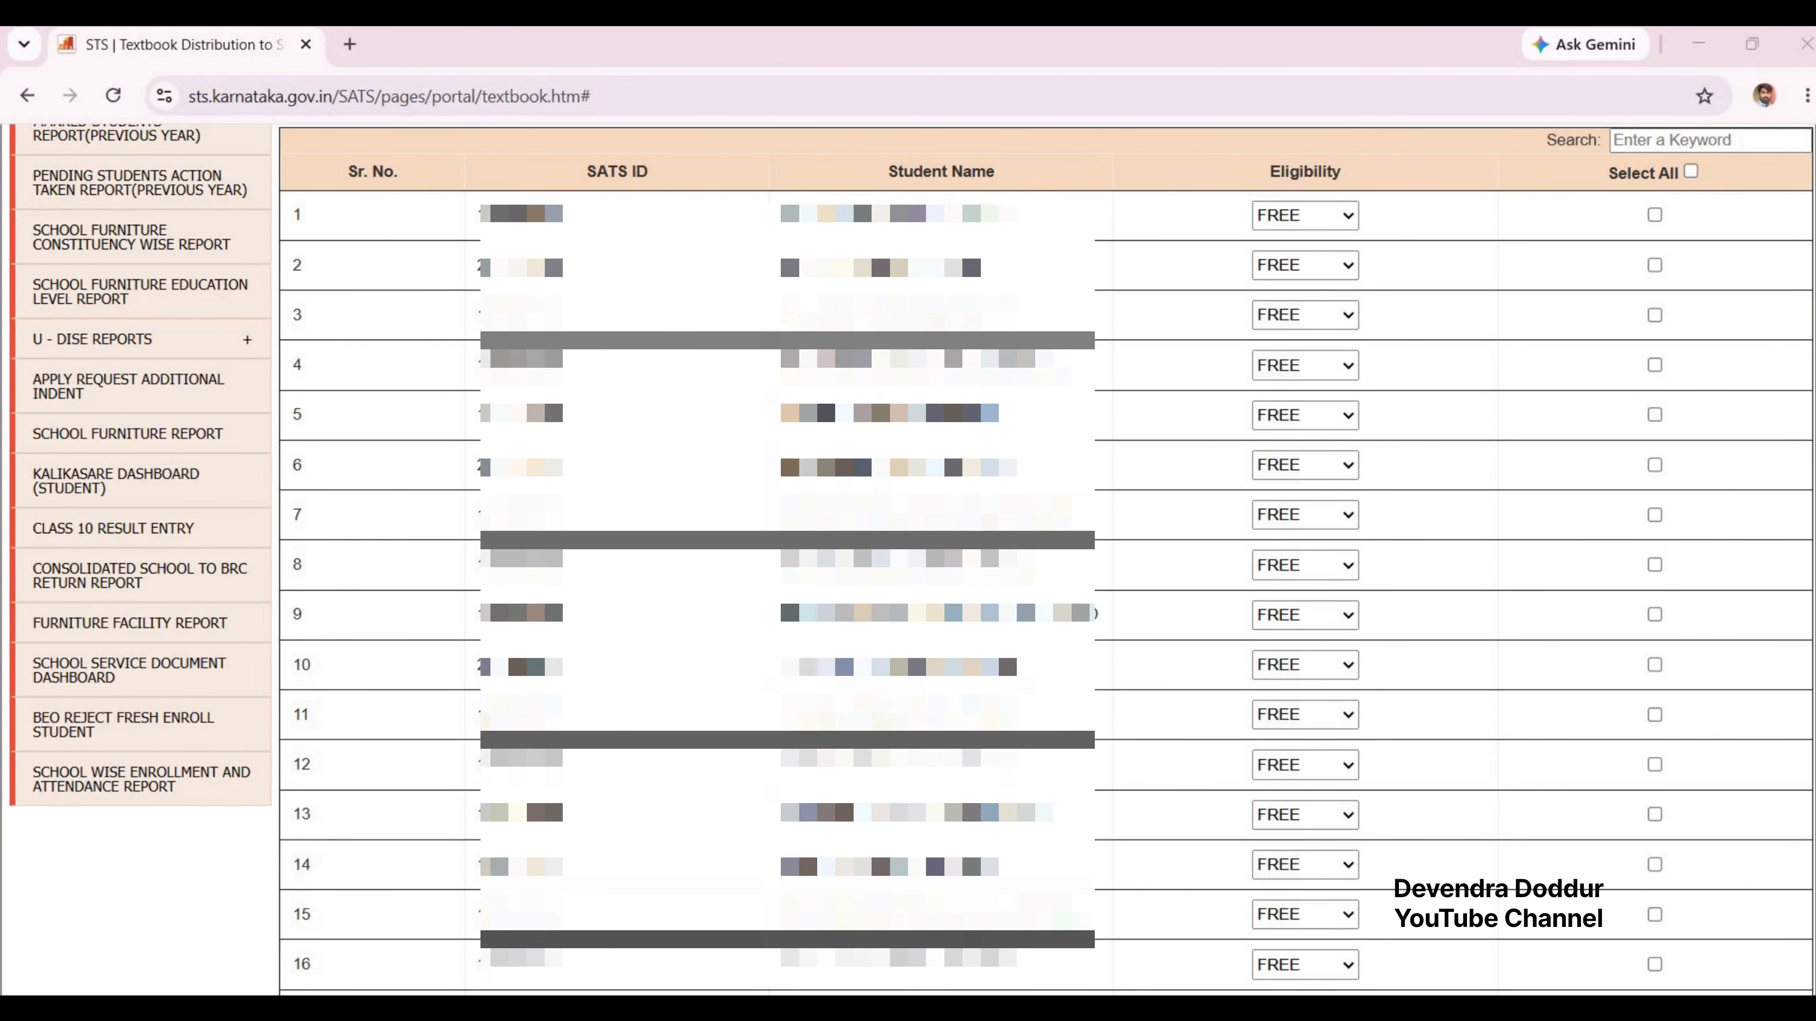
Step: Select all the listed class 7 students and check the received free quantity of each selected title
{"action": "left_click", "coordinate": [1691, 172]}
{"action": "scroll", "coordinate": [1526, 458], "scroll_direction": "down", "scroll_amount": 3}
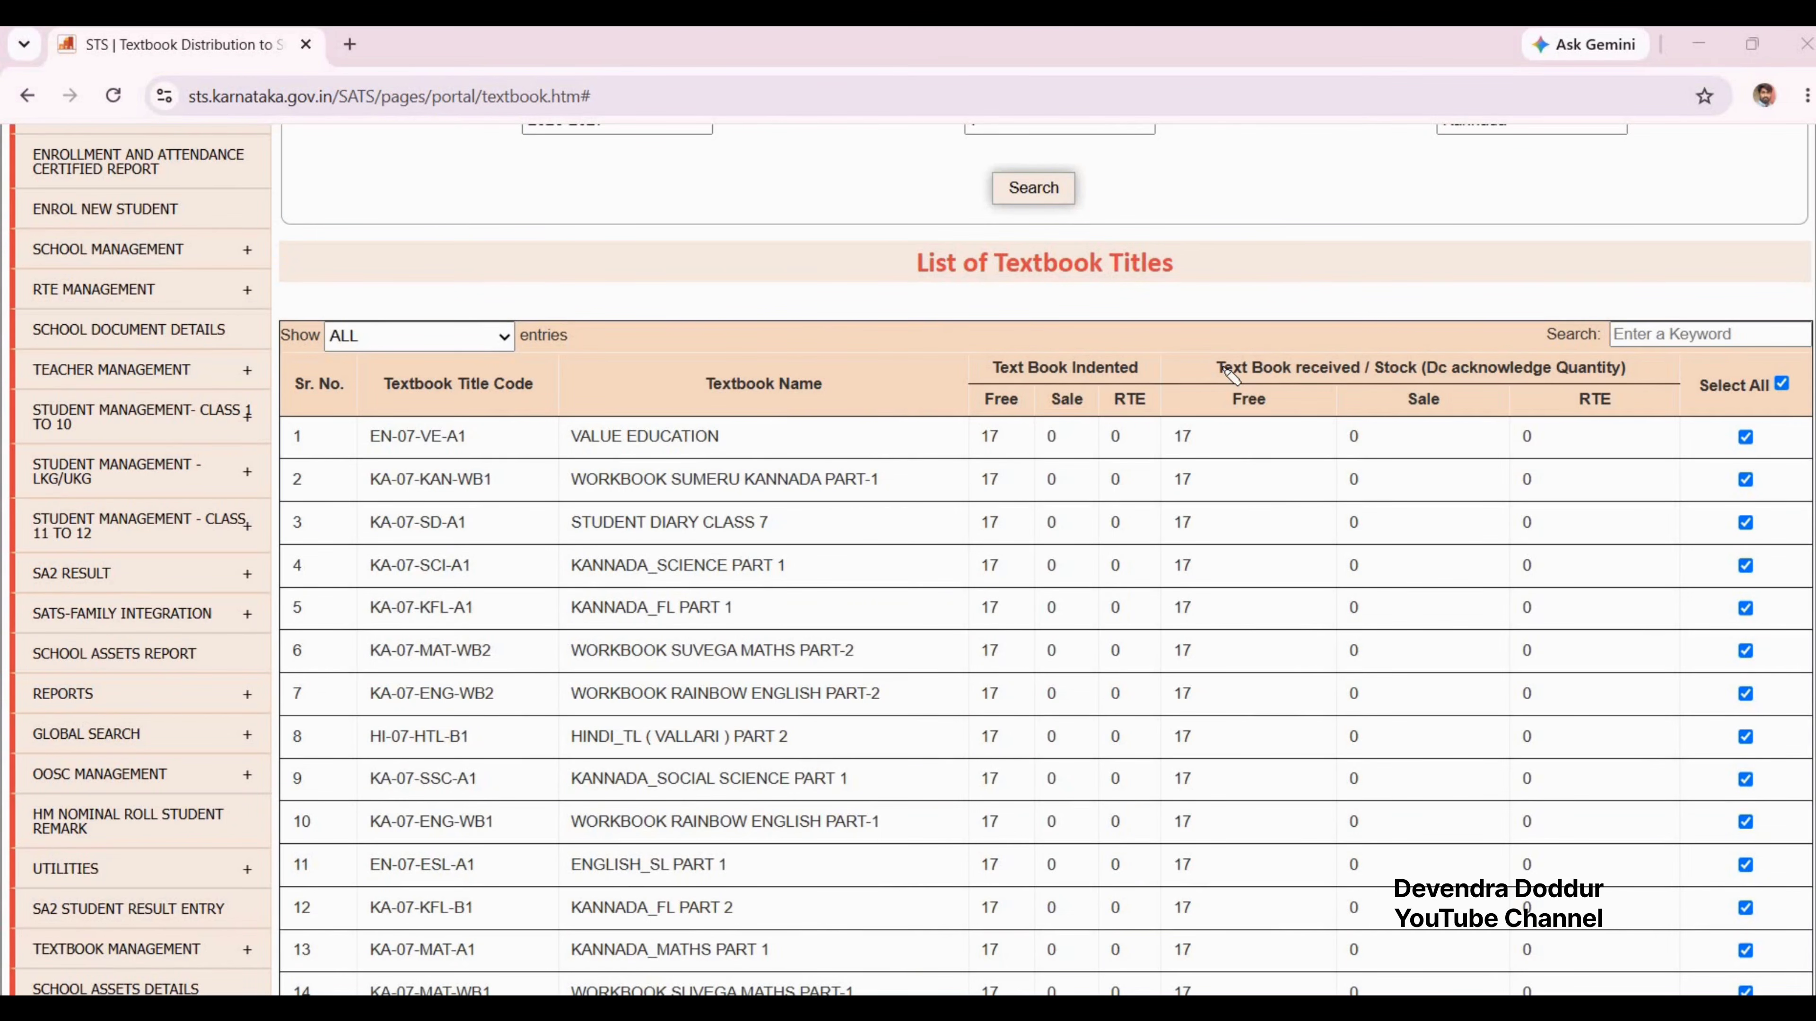
{"action": "left_click_drag", "start_coordinate": [1223, 369], "coordinate": [1424, 372]}
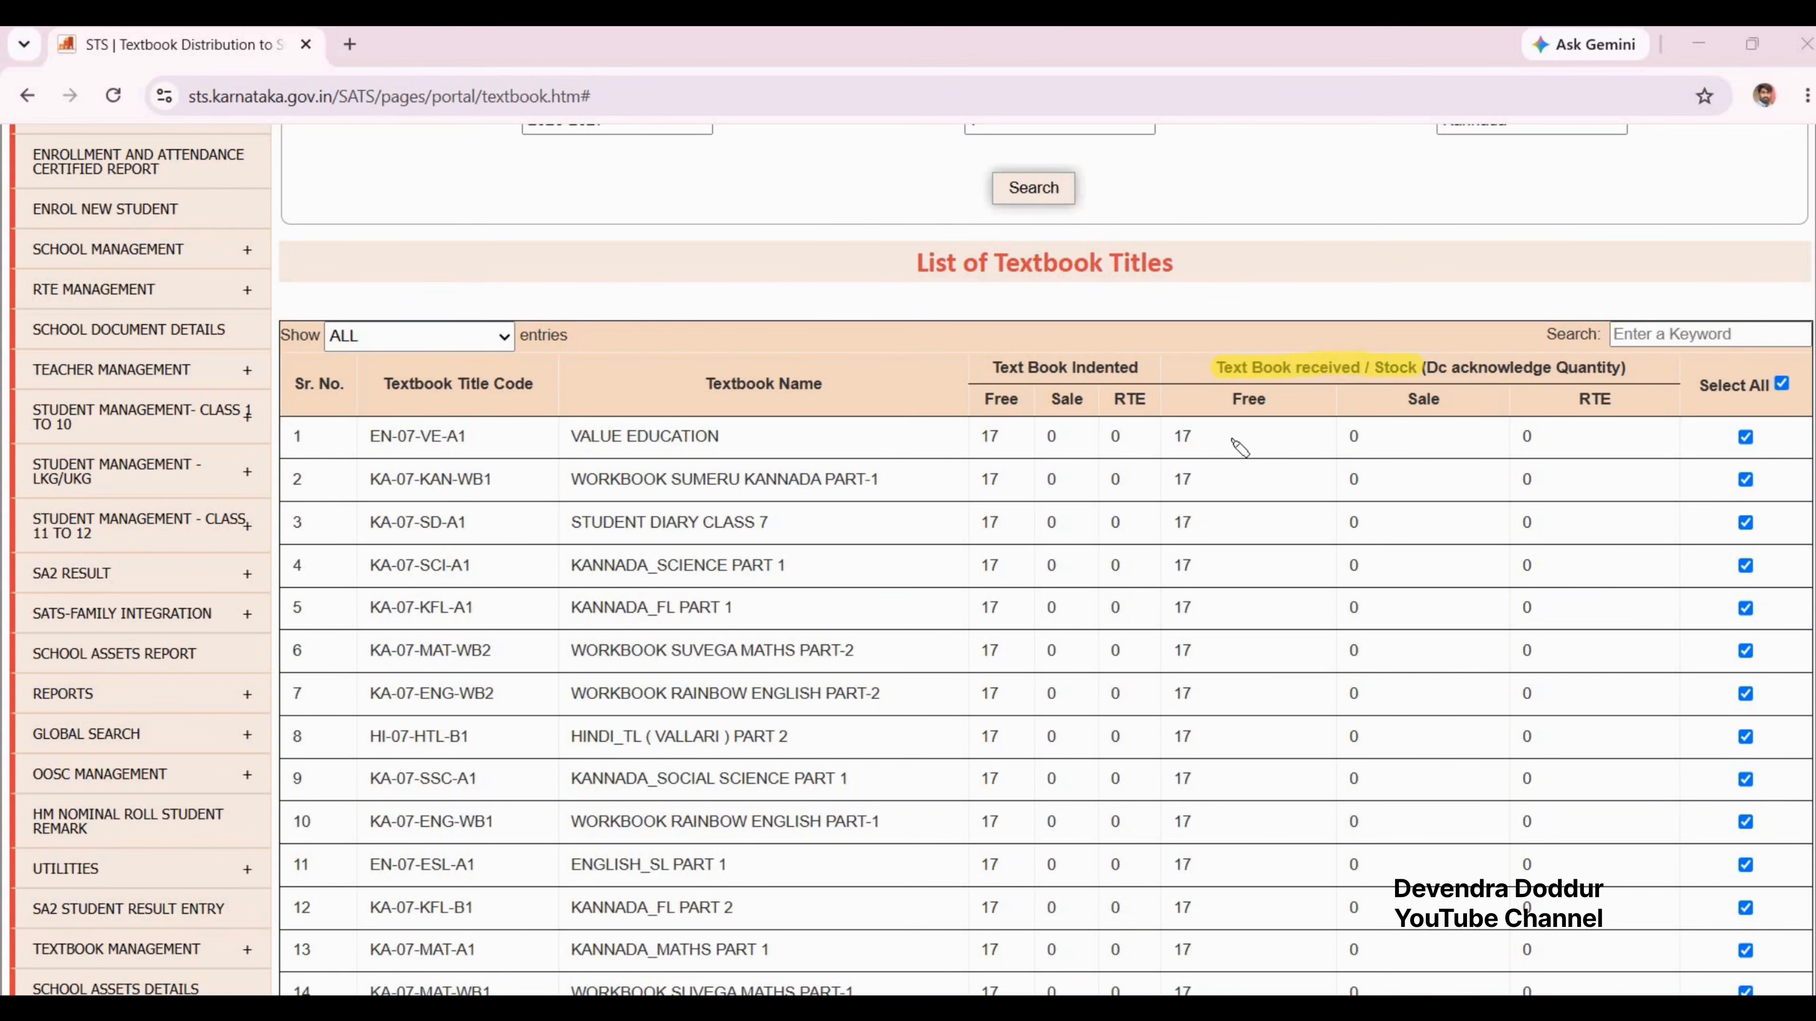
{"action": "left_click_drag", "start_coordinate": [1183, 425], "coordinate": [1192, 581]}
{"action": "scroll", "coordinate": [1475, 420], "scroll_direction": "down", "scroll_amount": 10}
{"action": "scroll", "coordinate": [1475, 420], "scroll_direction": "down", "scroll_amount": 9}
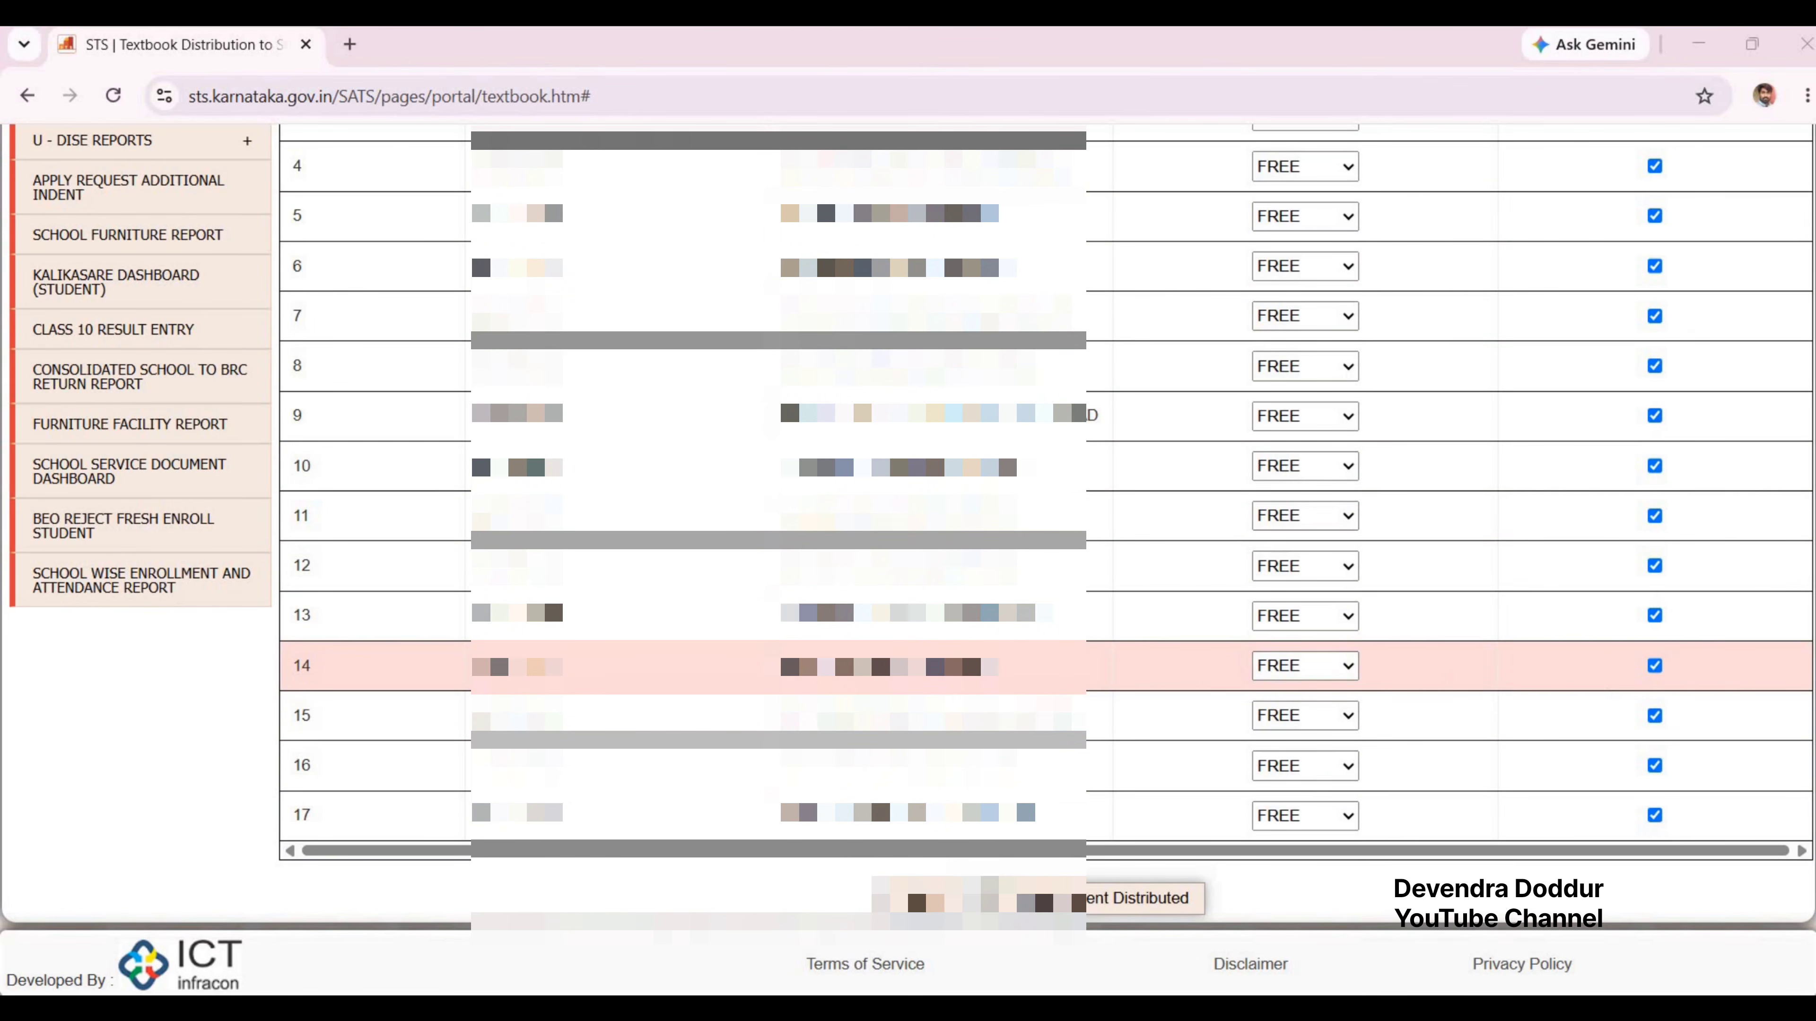
{"action": "scroll", "coordinate": [1171, 661], "scroll_direction": "up", "scroll_amount": 10}
{"action": "double_click", "coordinate": [1182, 523]}
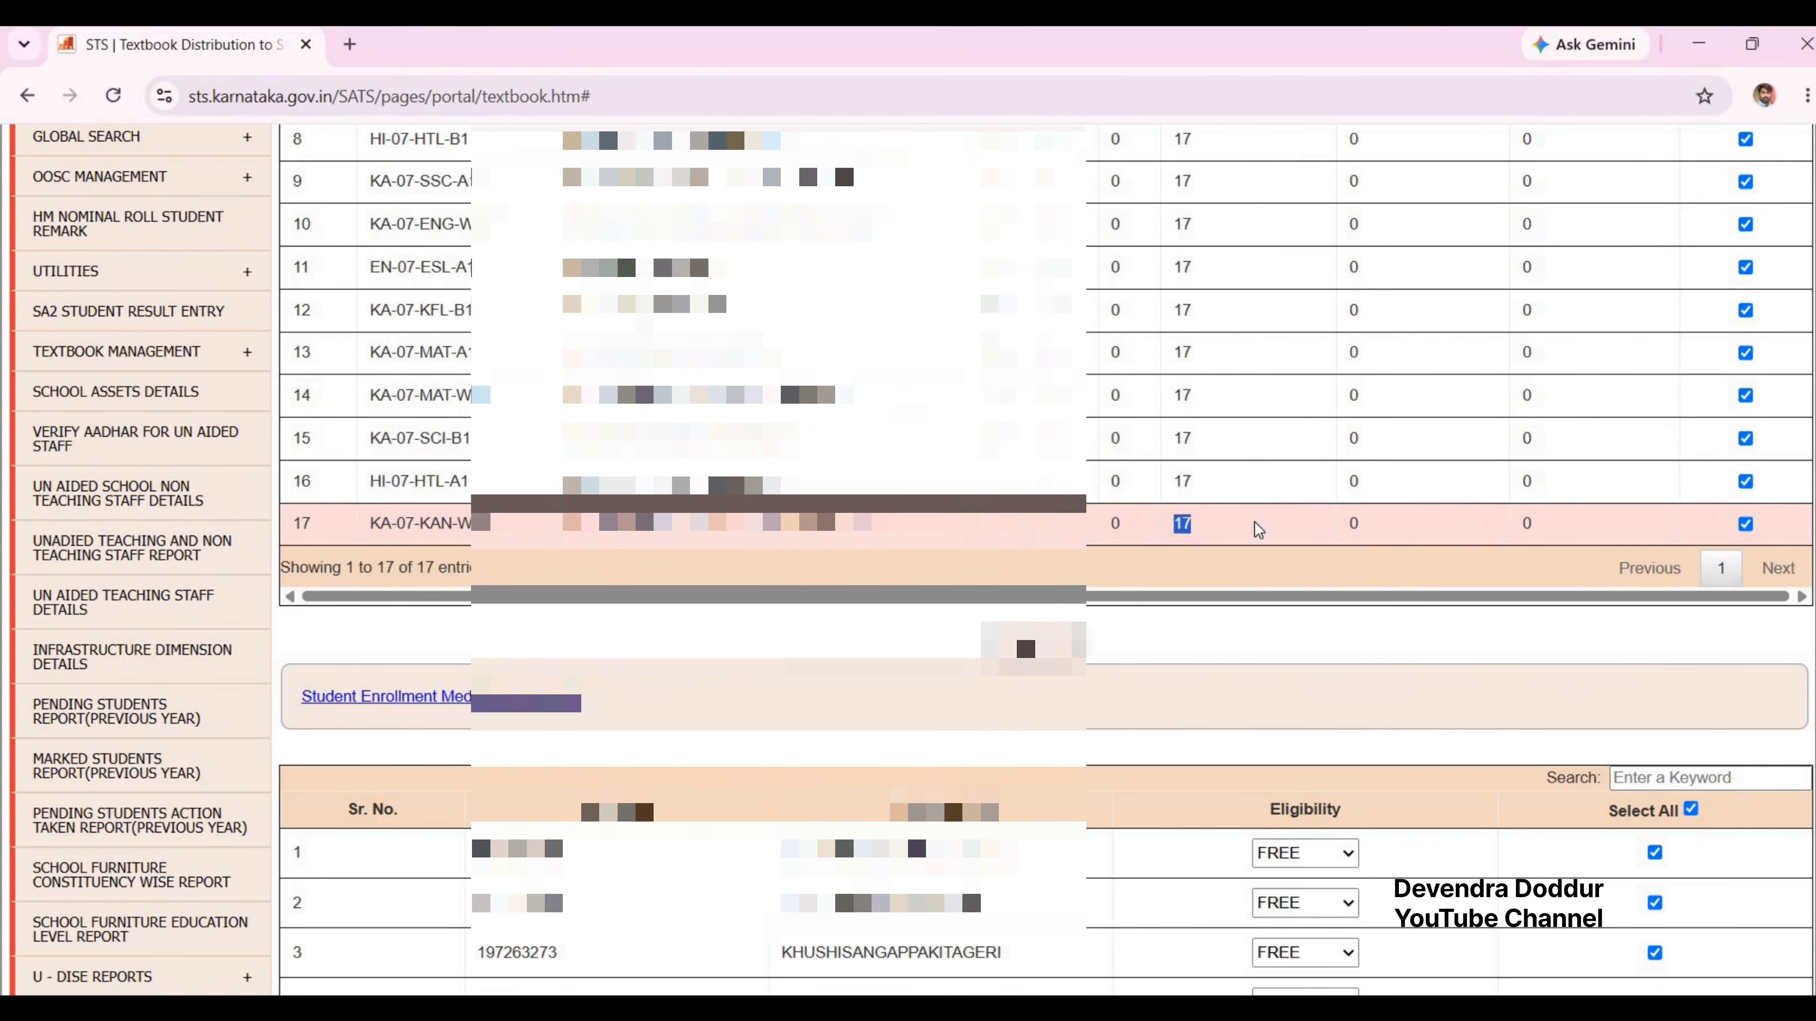
{"action": "scroll", "coordinate": [1501, 565], "scroll_direction": "down", "scroll_amount": 10}
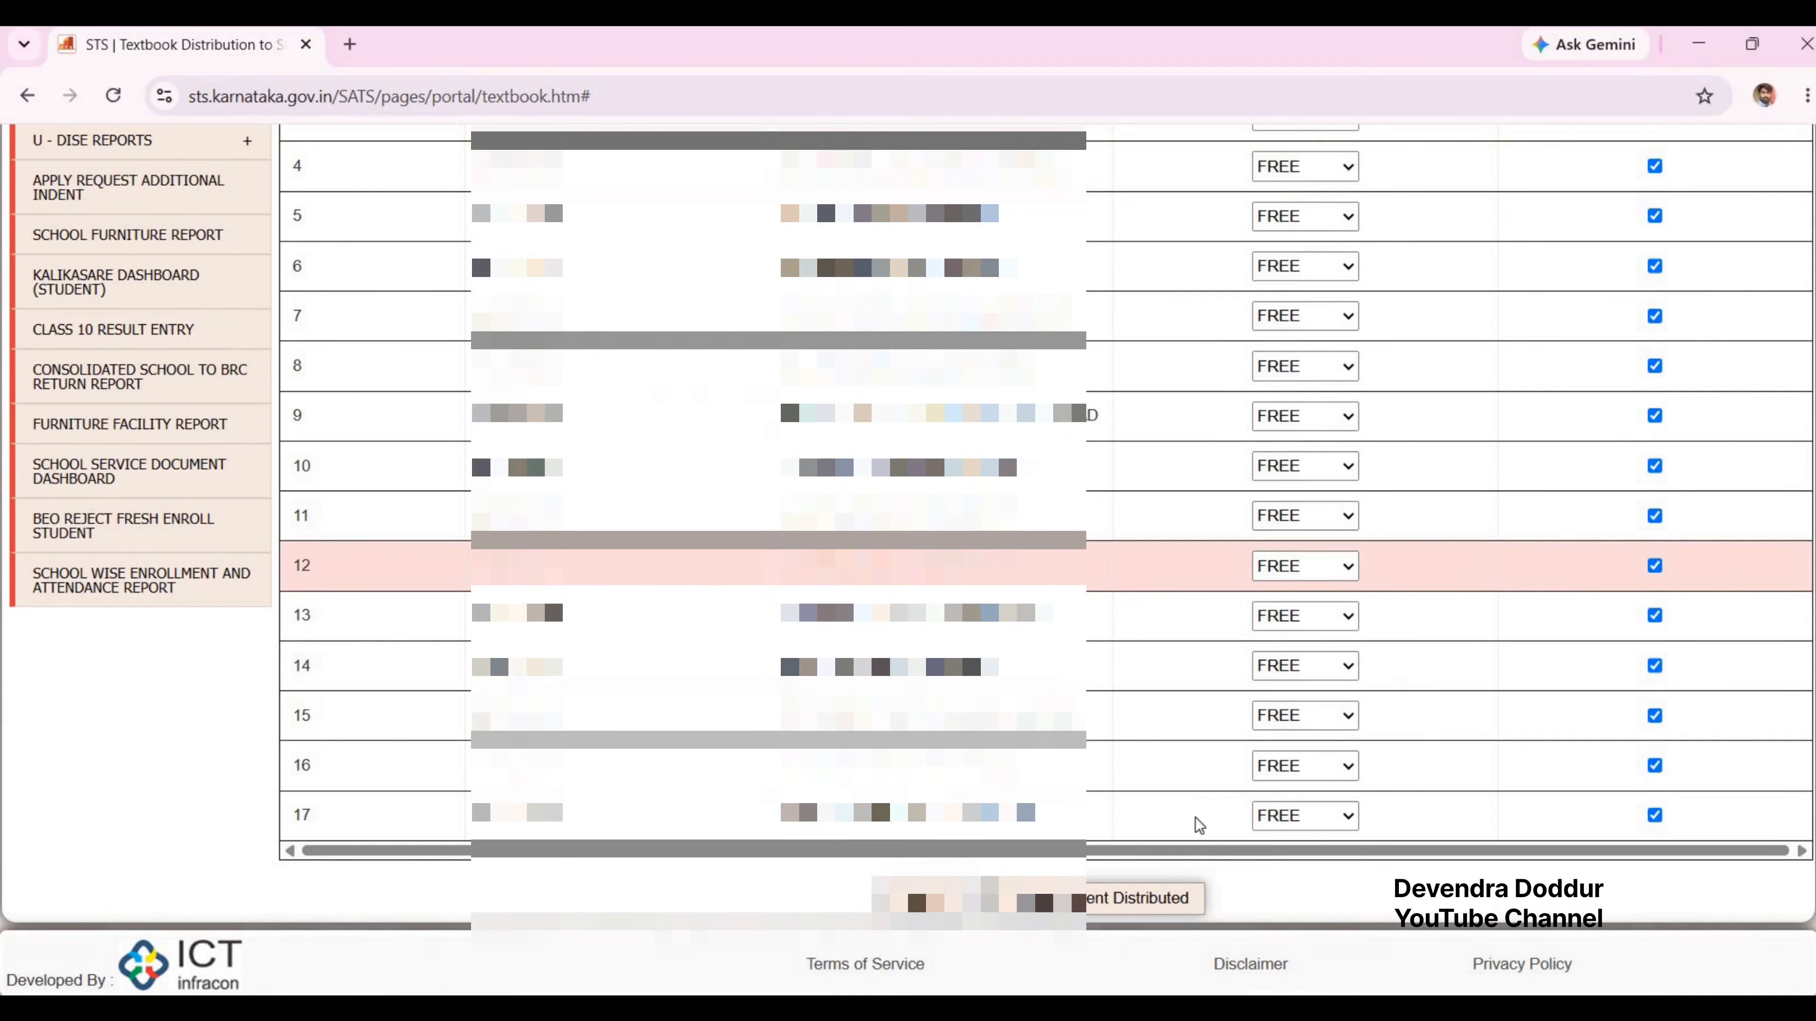
Step: Submit the class 7 textbook distribution and confirm saving it
{"action": "left_click", "coordinate": [887, 897]}
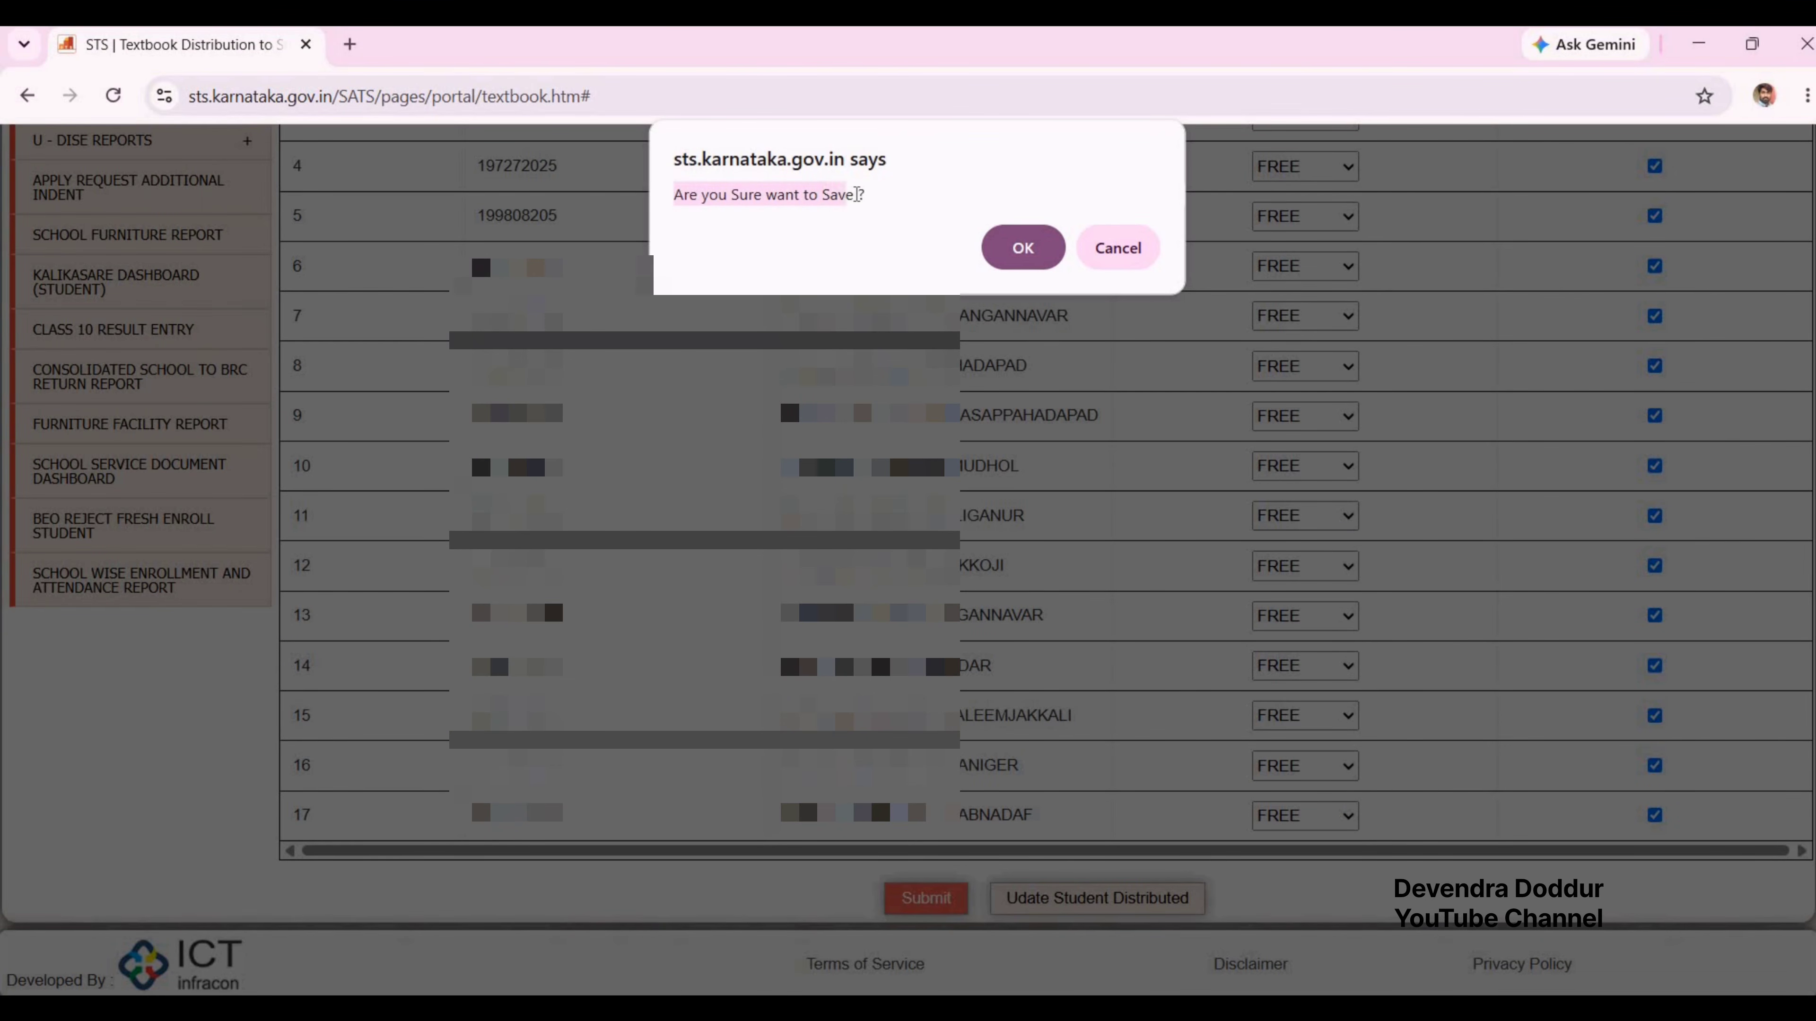
{"action": "left_click", "coordinate": [1022, 250]}
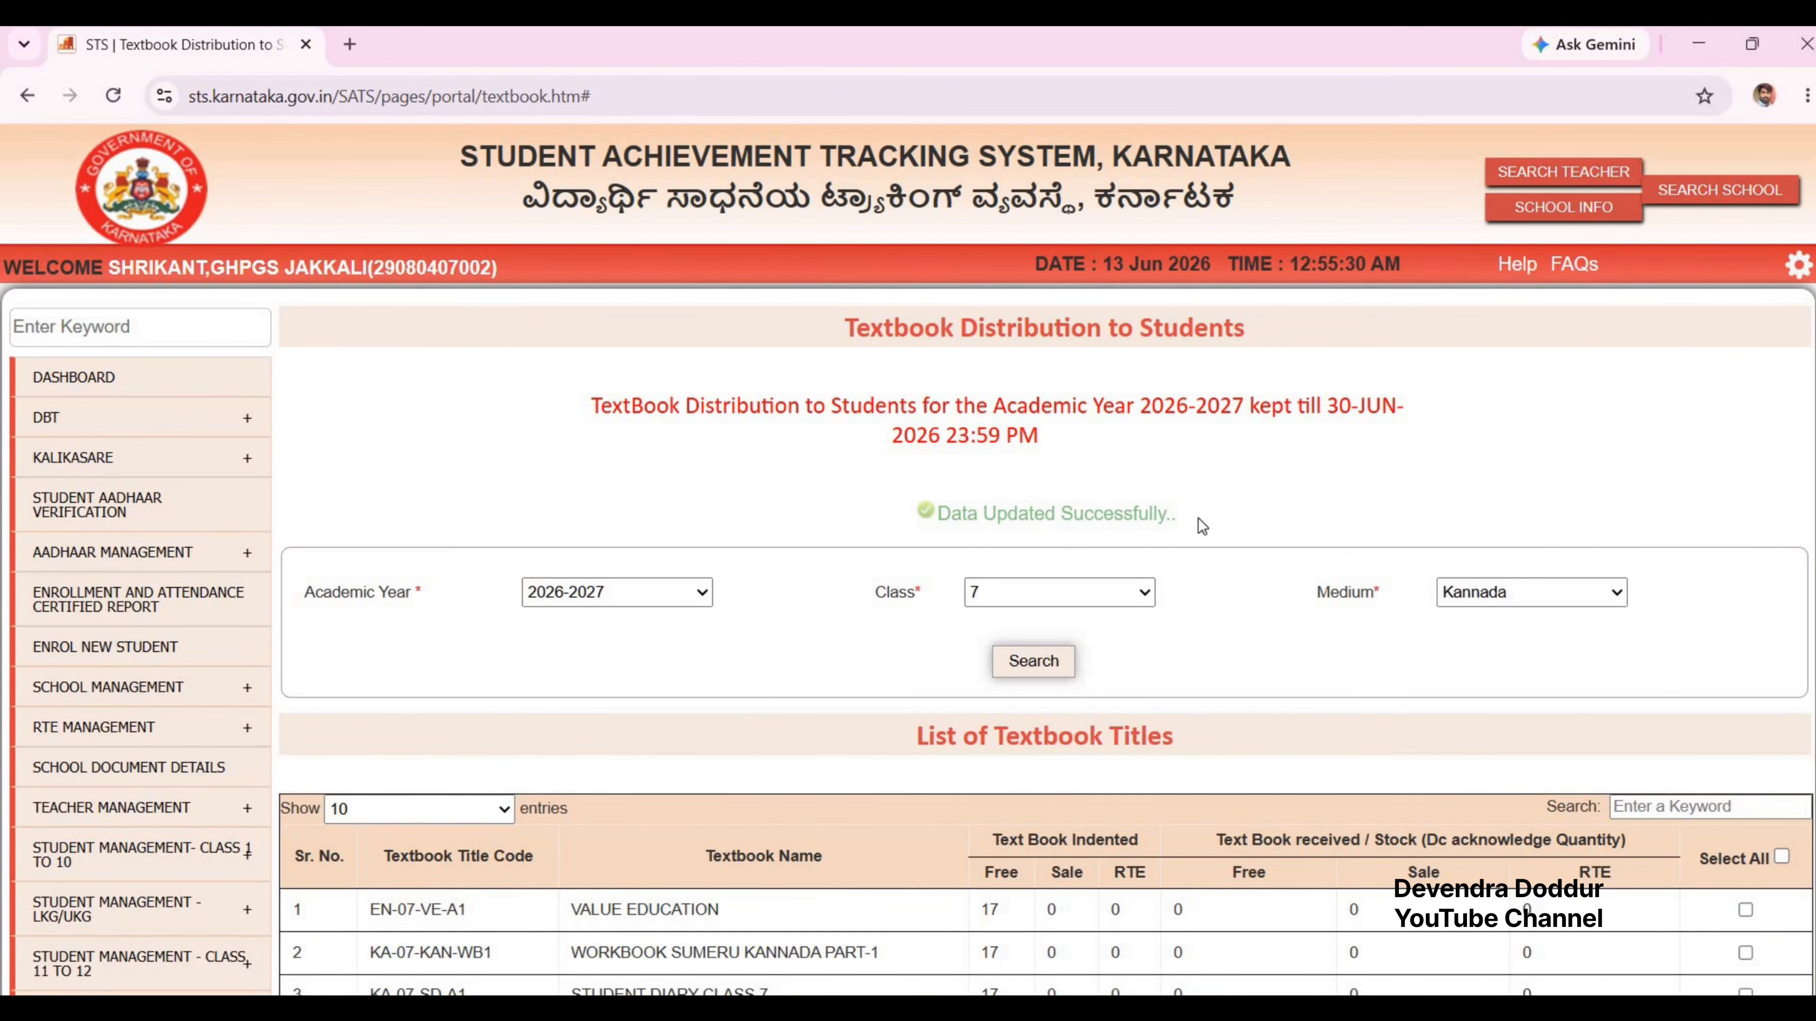
{"action": "scroll", "coordinate": [1197, 518], "scroll_direction": "down", "scroll_amount": 3}
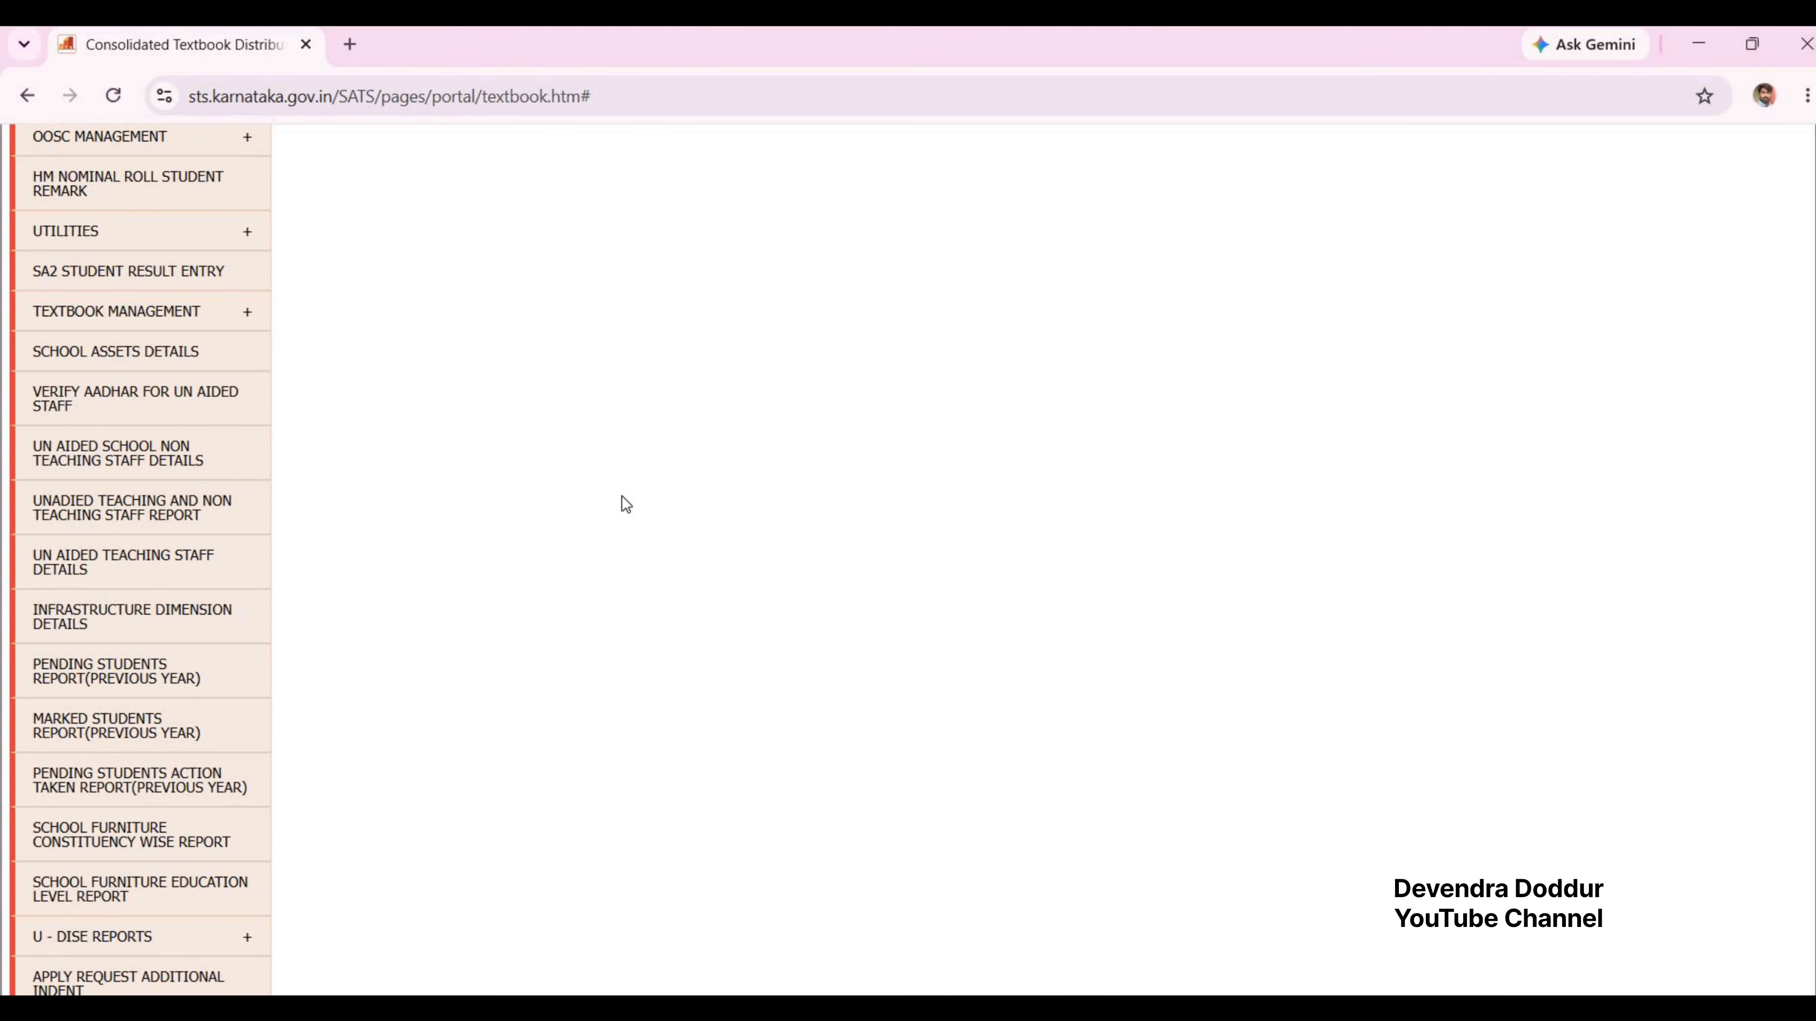
Step: Open the Textbook Distribution From School to Students report under Textbook Distribution
{"action": "mouse_move", "coordinate": [178, 311]}
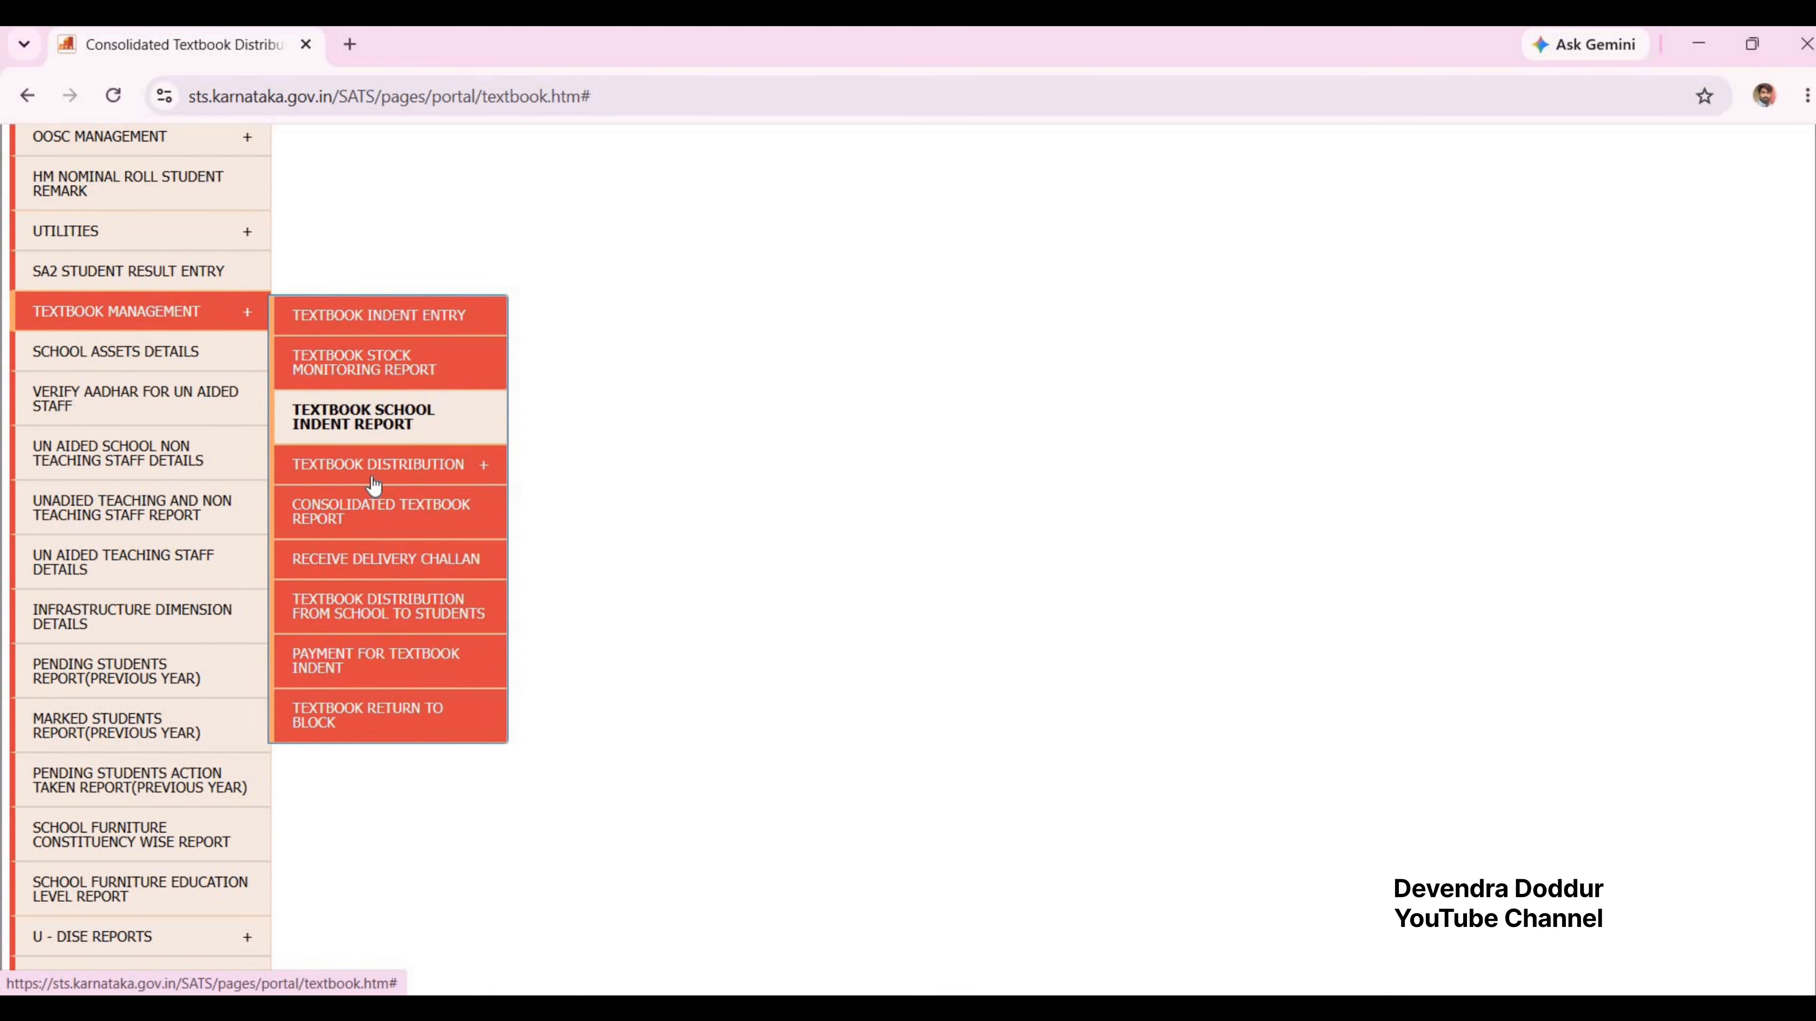
{"action": "mouse_move", "coordinate": [329, 468]}
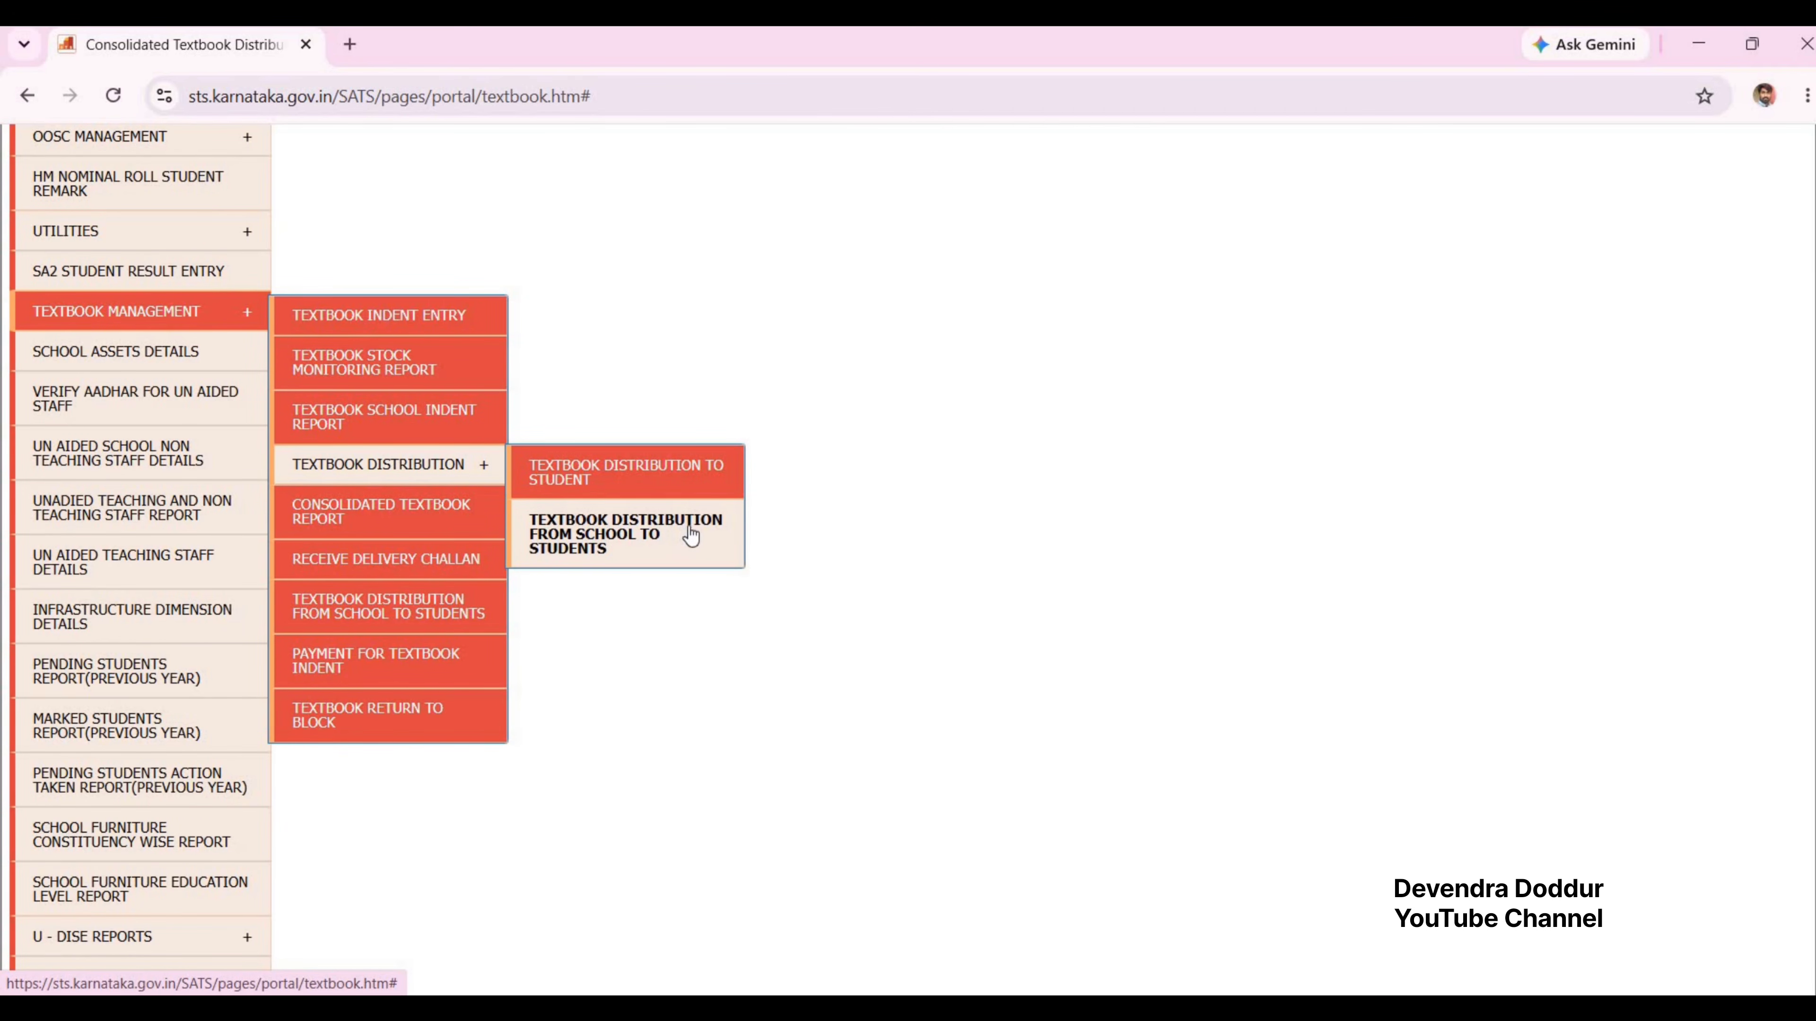
{"action": "left_click", "coordinate": [606, 559]}
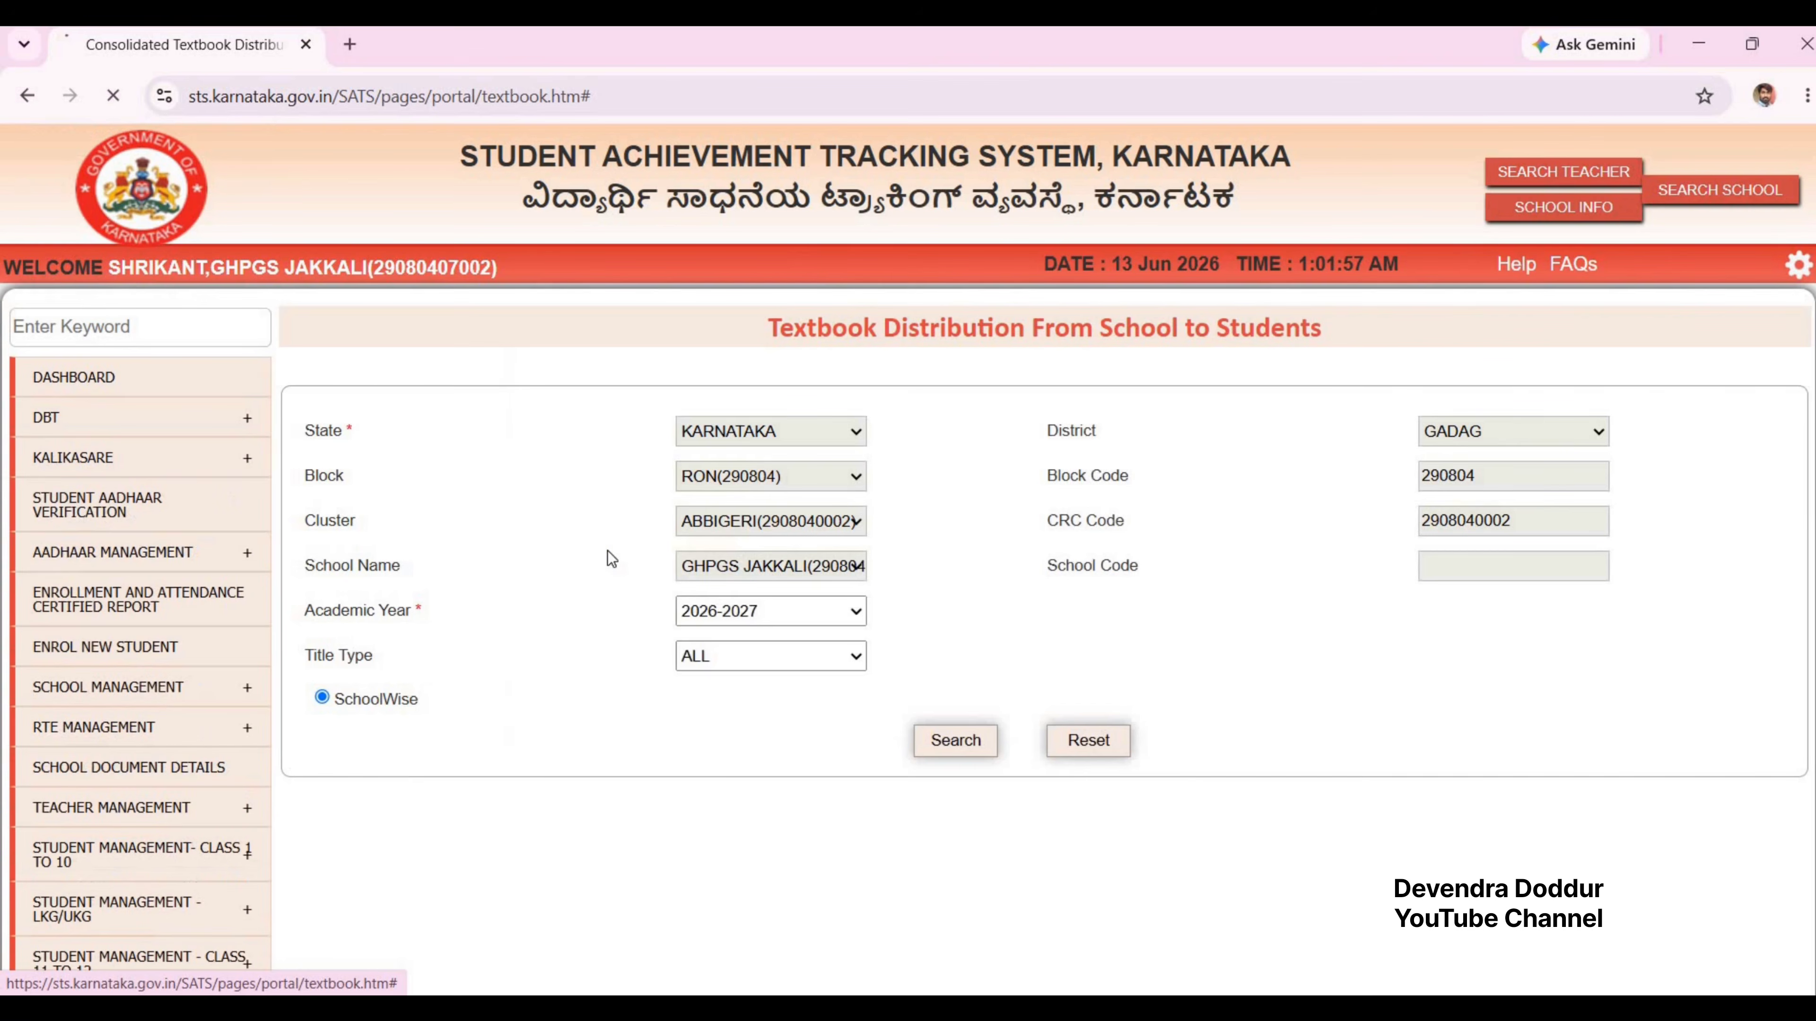
{"action": "left_click_drag", "start_coordinate": [777, 336], "coordinate": [1304, 529]}
Step: Generate the school-wise distribution report for academic year 2026-2027 with title type ALL
{"action": "left_click", "coordinate": [704, 621]}
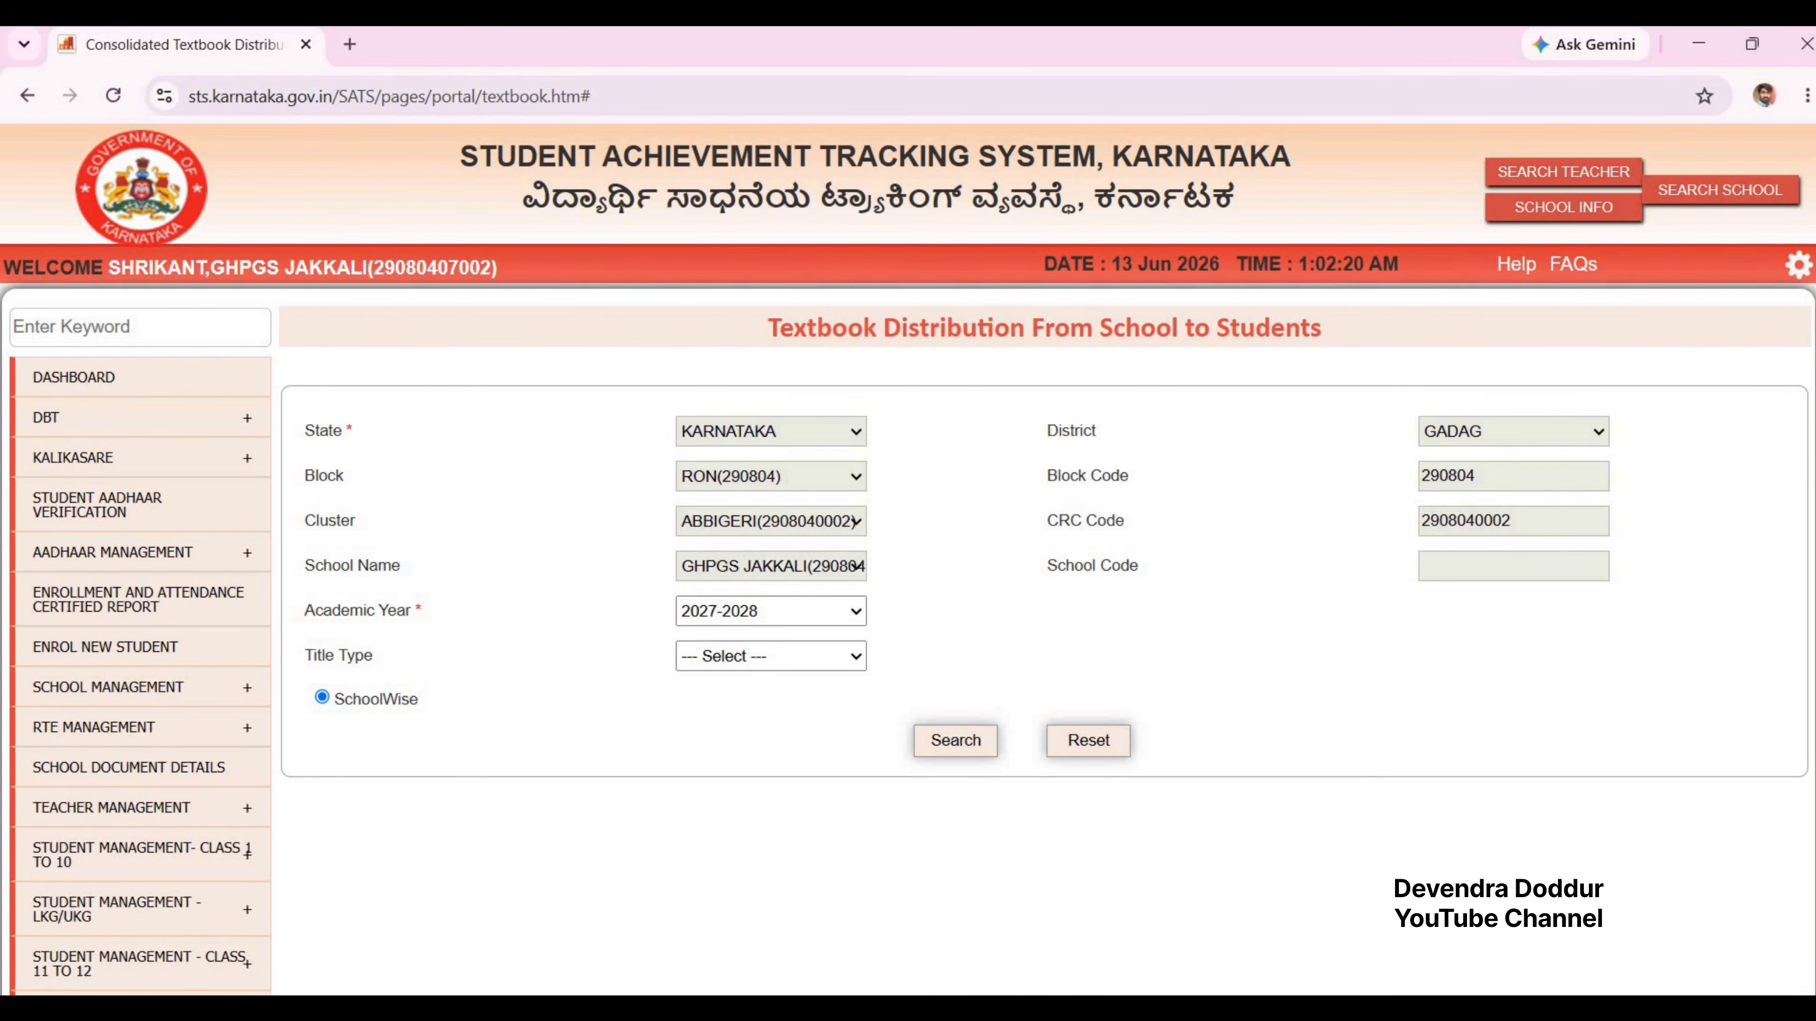
{"action": "left_click_drag", "start_coordinate": [299, 612], "coordinate": [421, 610]}
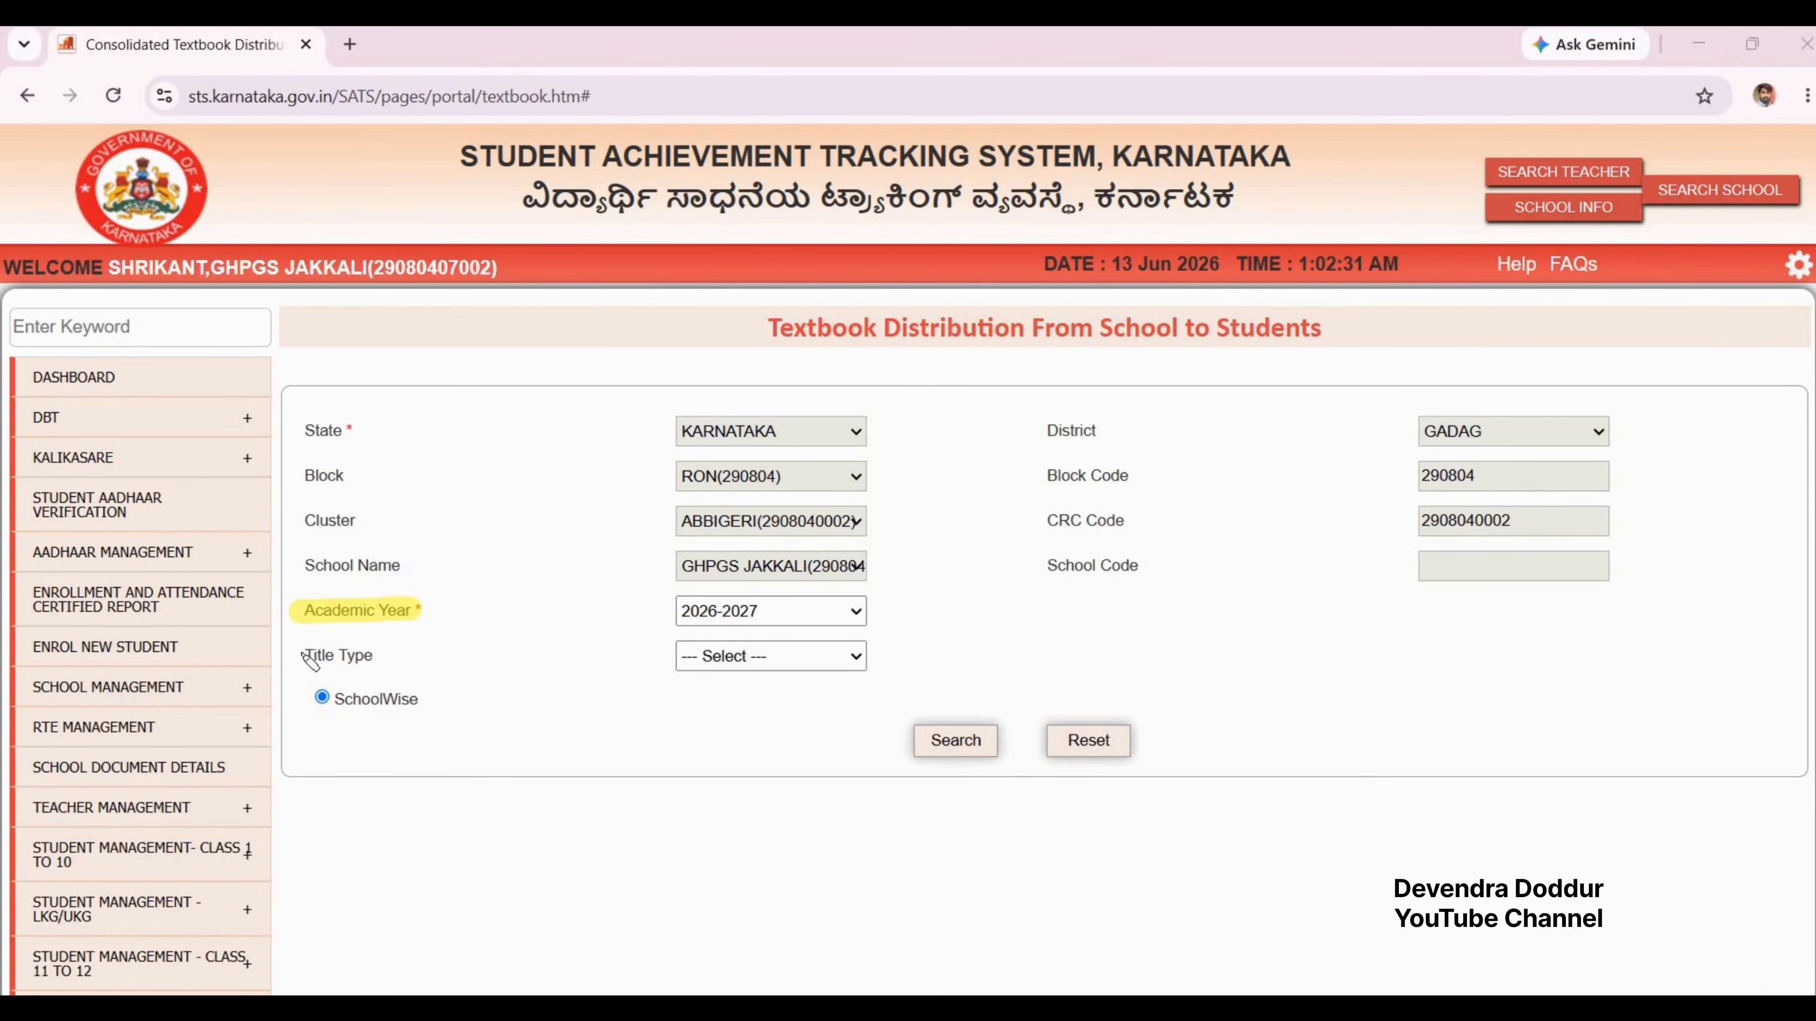
{"action": "left_click_drag", "start_coordinate": [300, 655], "coordinate": [386, 655]}
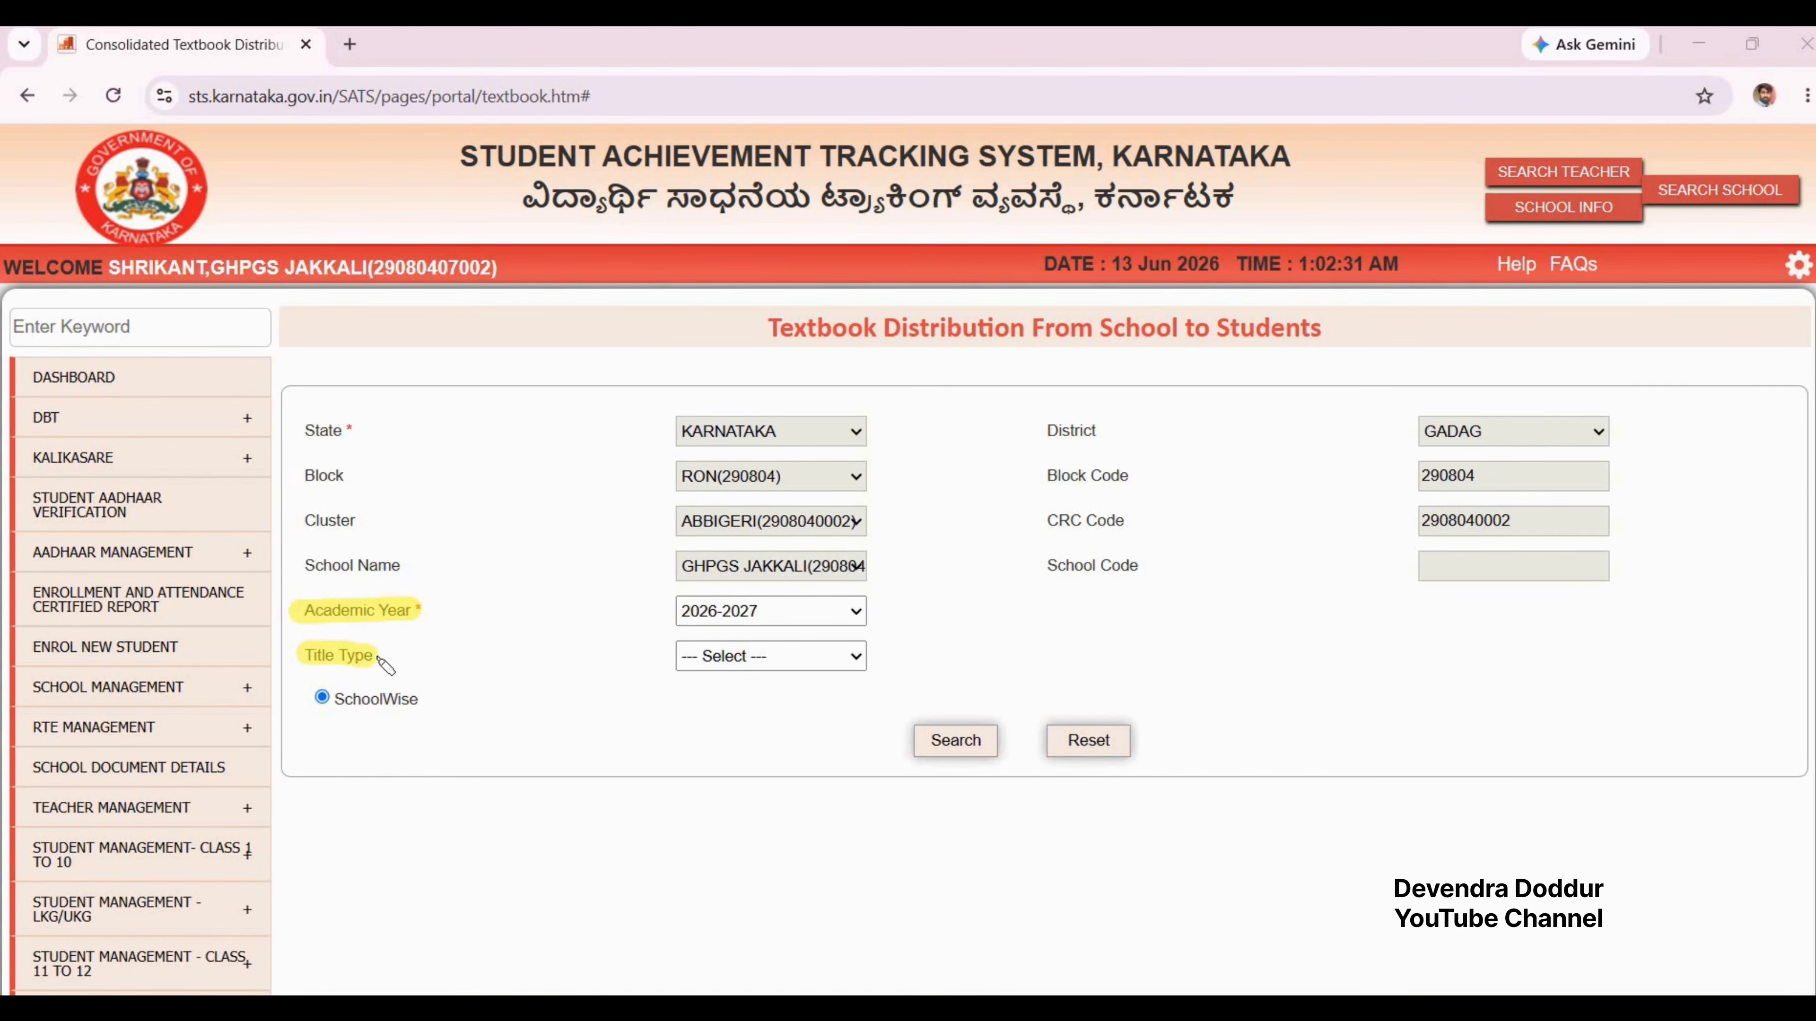
{"action": "left_click", "coordinate": [771, 656]}
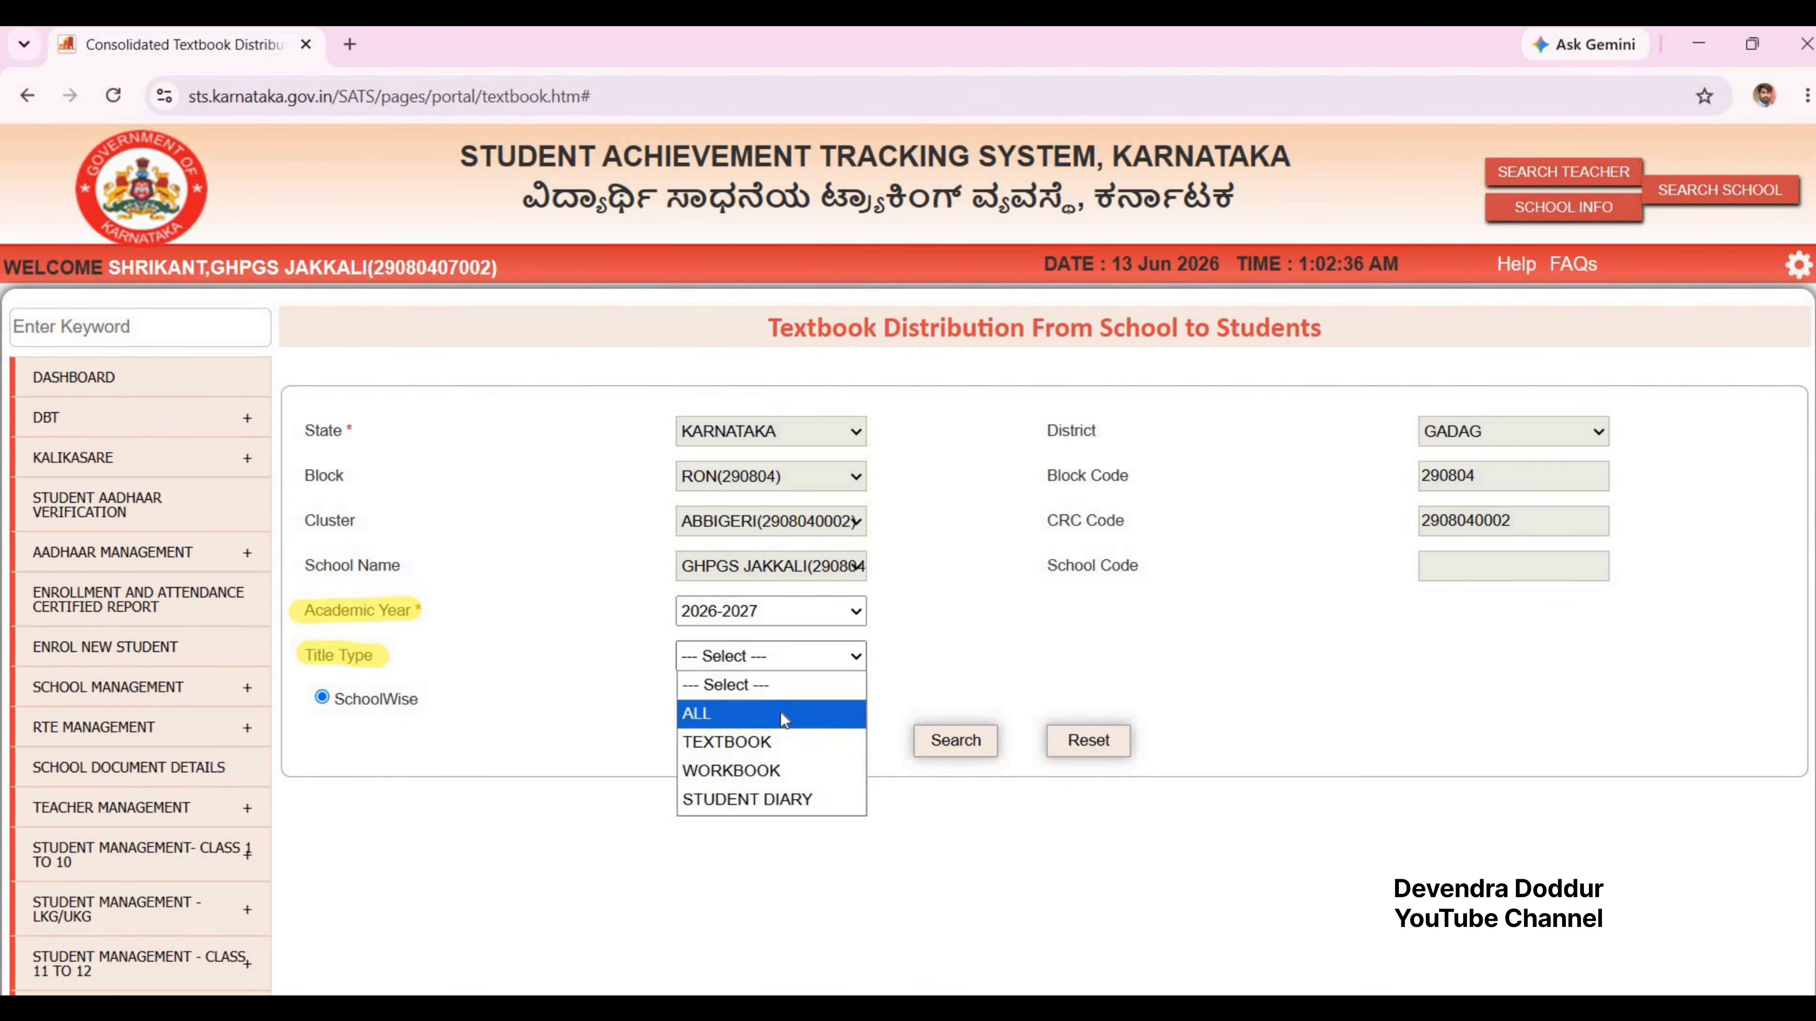
{"action": "left_click", "coordinate": [779, 712]}
{"action": "left_click_drag", "start_coordinate": [976, 869], "coordinate": [965, 758]}
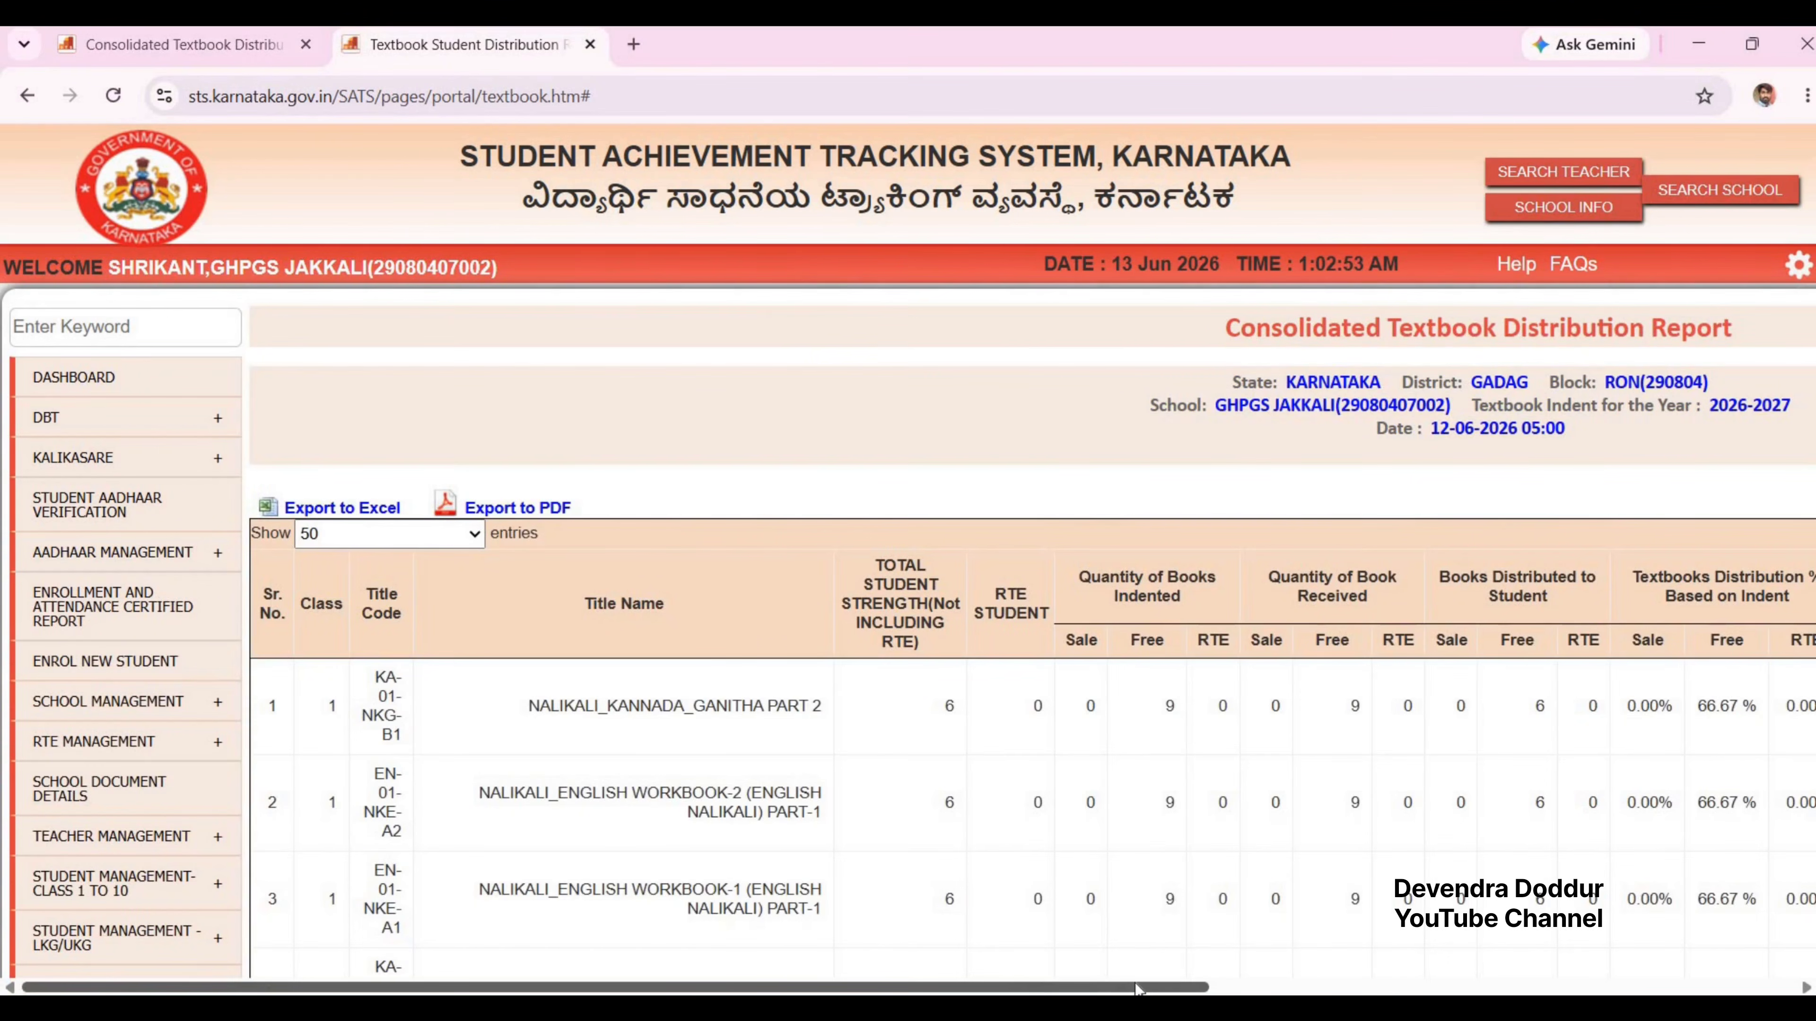
Step: Review the consolidated report's books distributed and pending after distribution columns, and its Excel and PDF export options
{"action": "left_click_drag", "start_coordinate": [1136, 986], "coordinate": [1587, 993]}
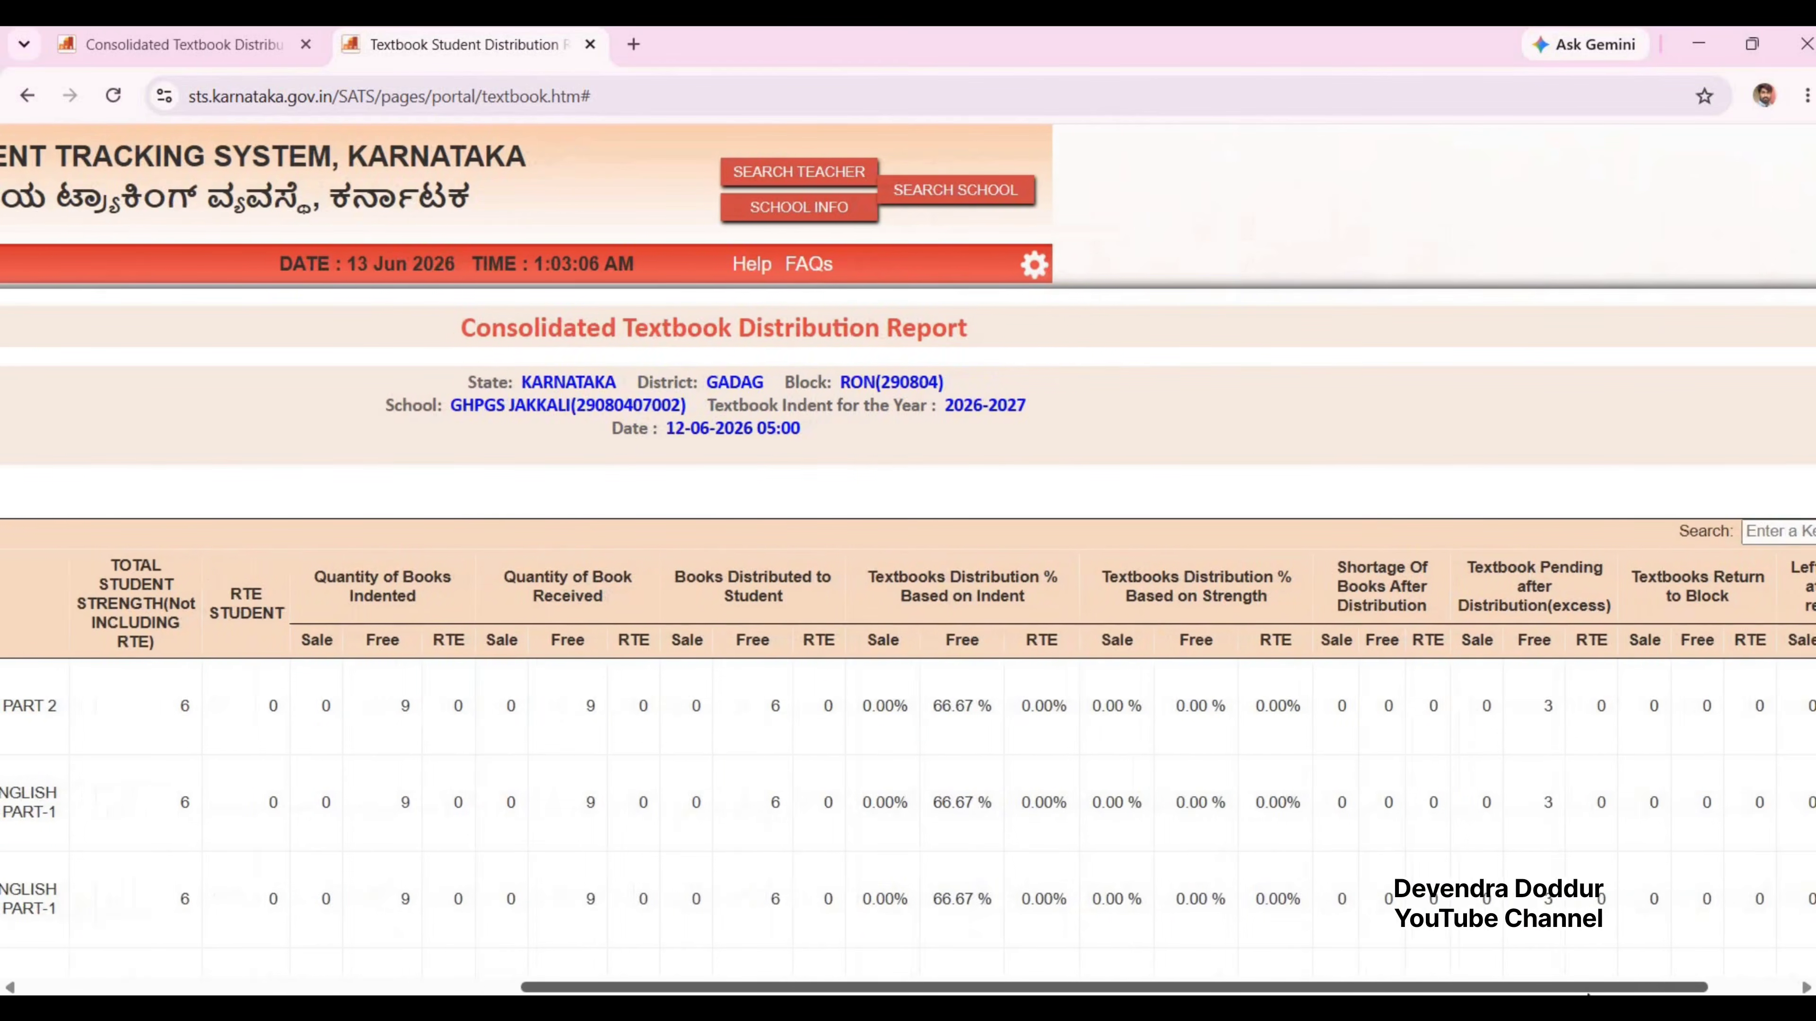
{"action": "scroll", "coordinate": [1147, 747], "scroll_direction": "right", "scroll_amount": 1}
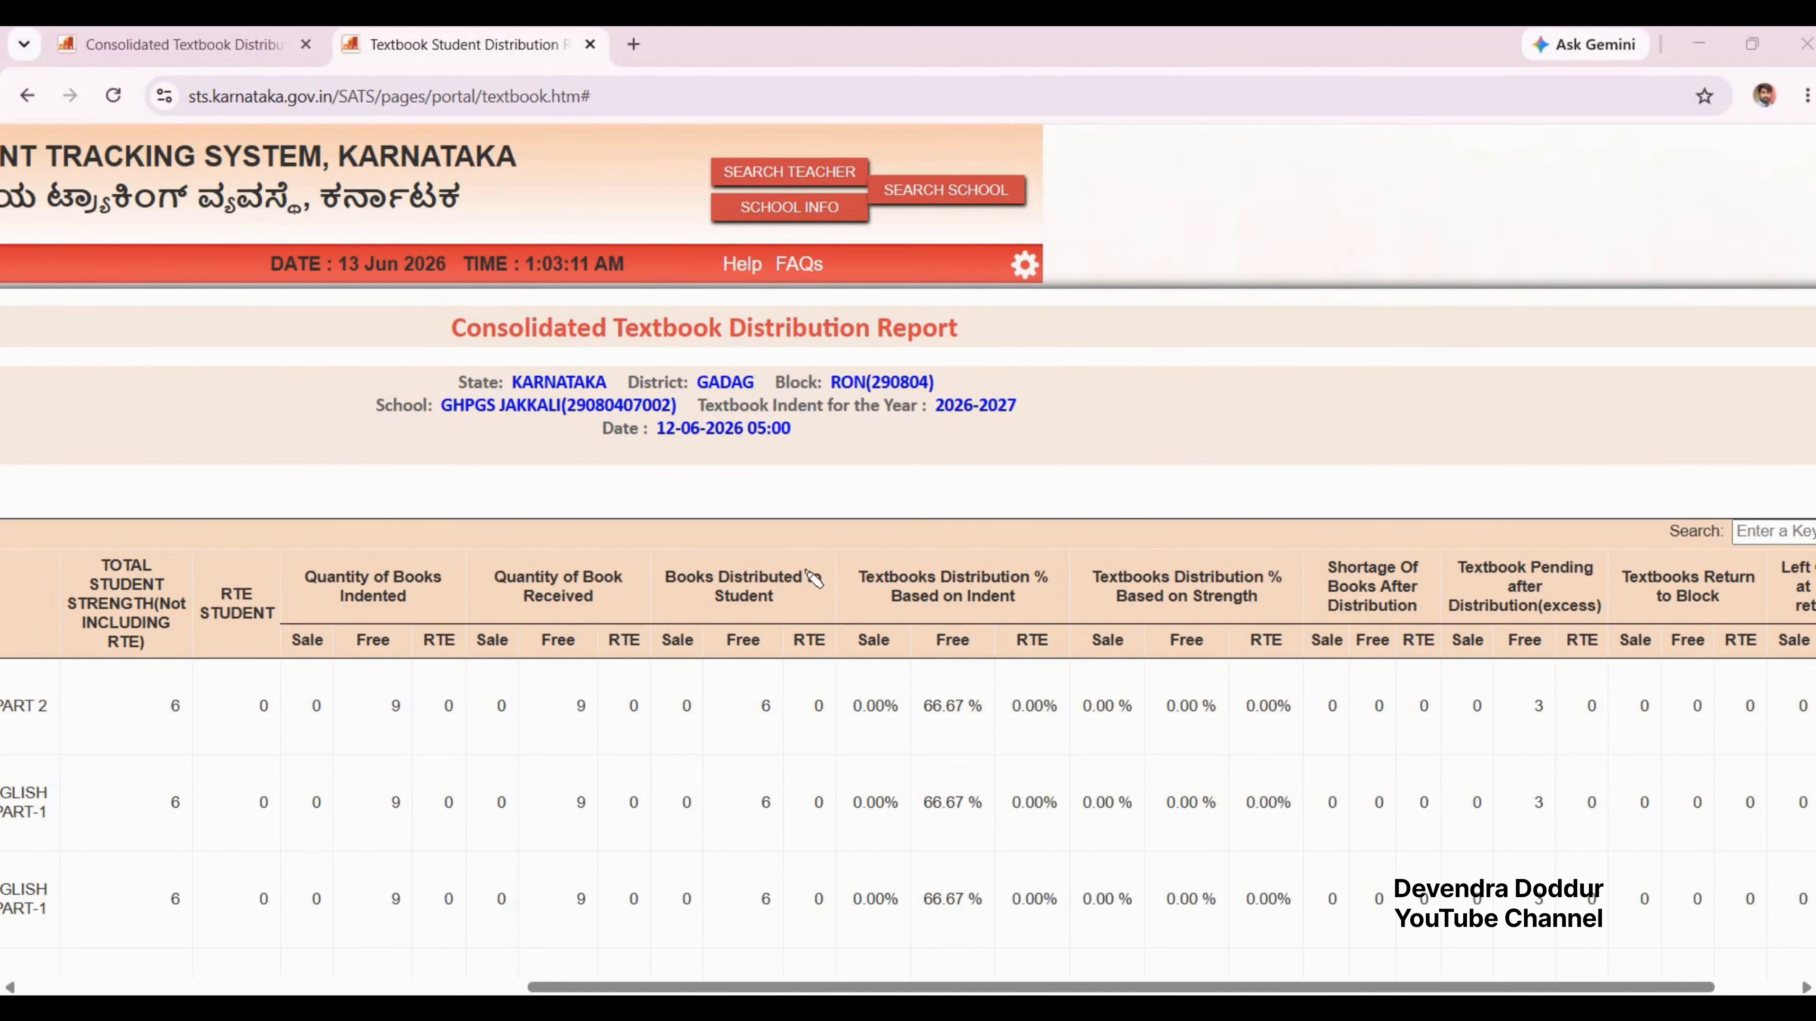
{"action": "left_click_drag", "start_coordinate": [813, 577], "coordinate": [711, 614]}
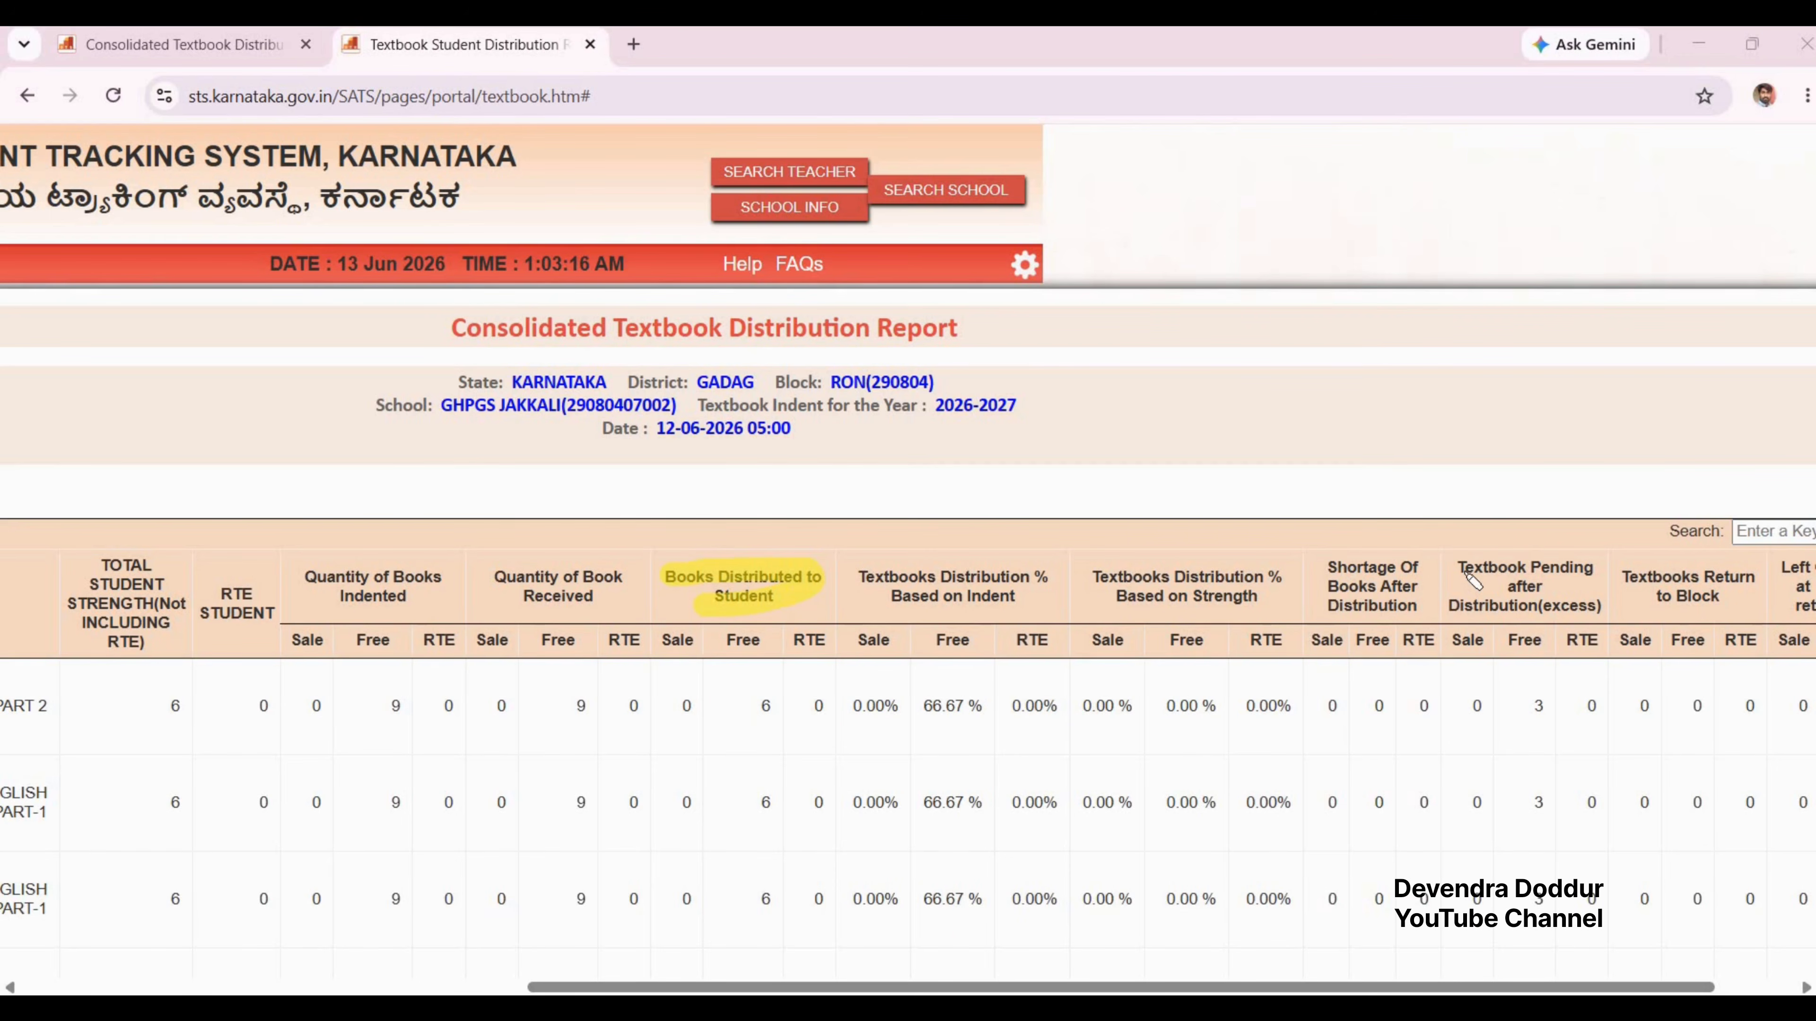
{"action": "mouse_move", "coordinate": [1464, 572]}
{"action": "left_mouse_down"}
{"action": "mouse_move", "coordinate": [1560, 570]}
{"action": "mouse_move", "coordinate": [1497, 605]}
{"action": "mouse_move", "coordinate": [1588, 601]}
{"action": "mouse_move", "coordinate": [1455, 590]}
{"action": "mouse_move", "coordinate": [1456, 606]}
{"action": "left_mouse_up"}
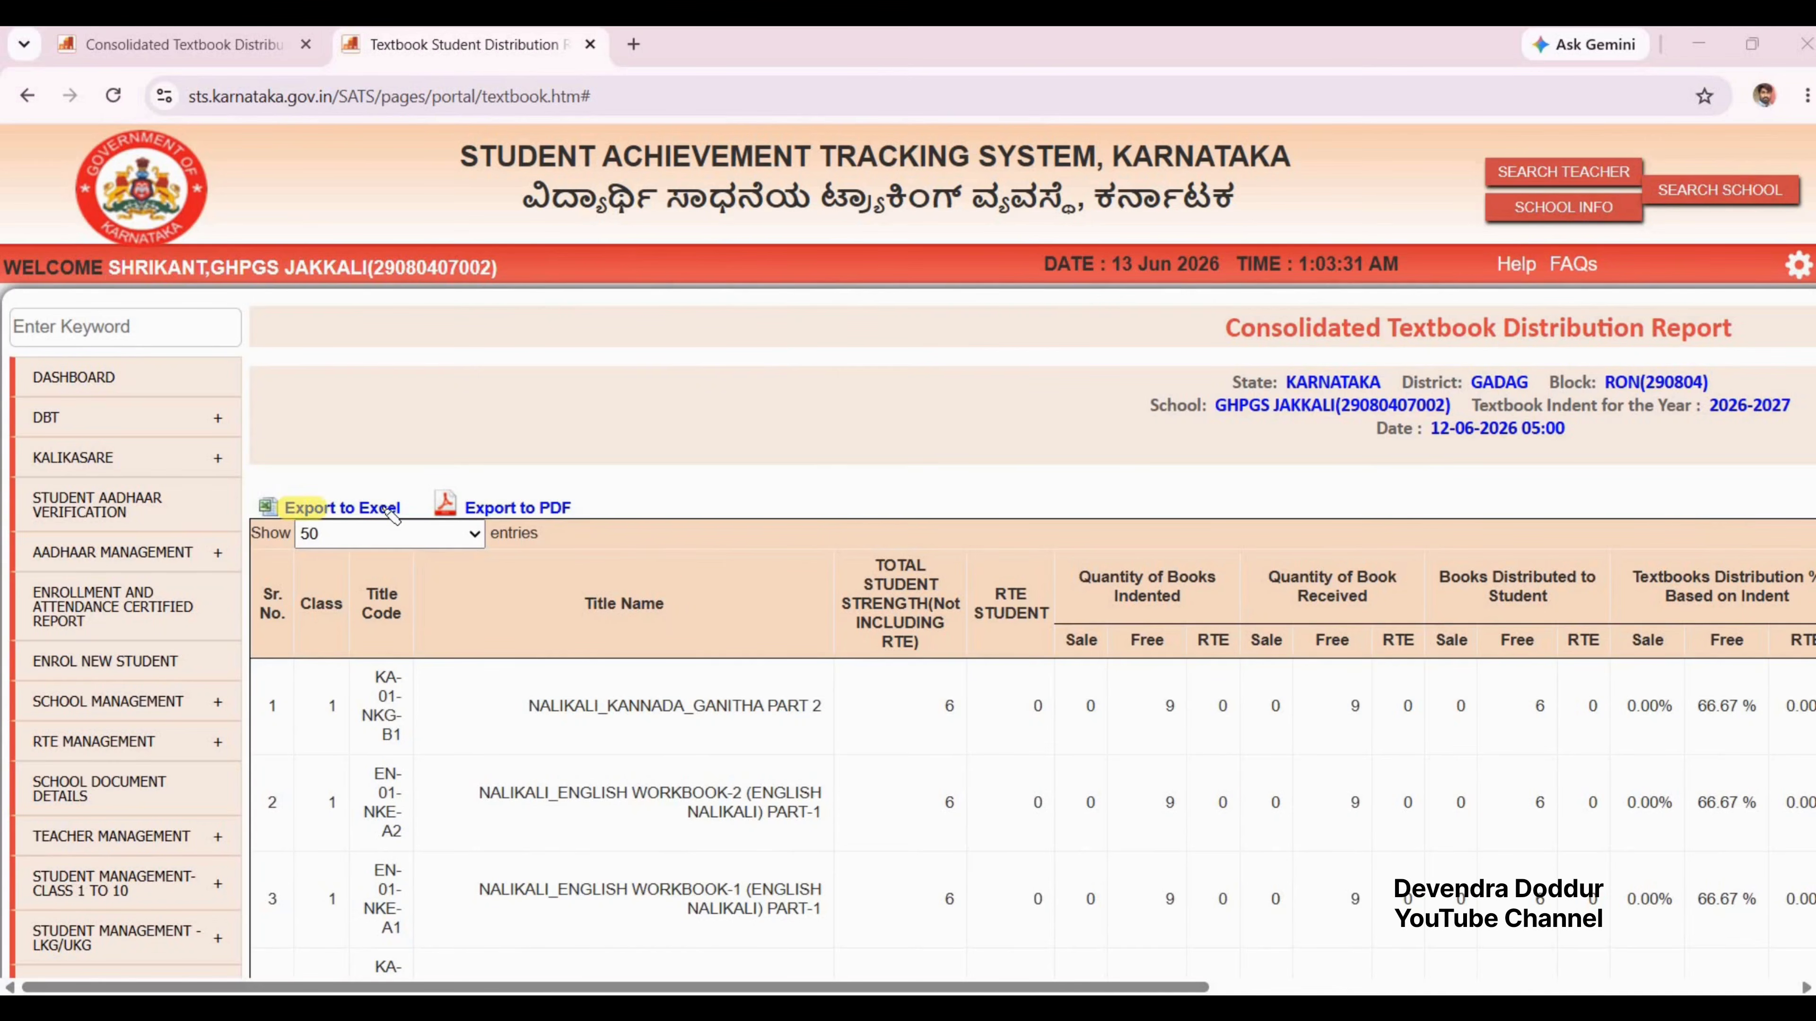
{"action": "left_click_drag", "start_coordinate": [390, 511], "coordinate": [568, 507]}
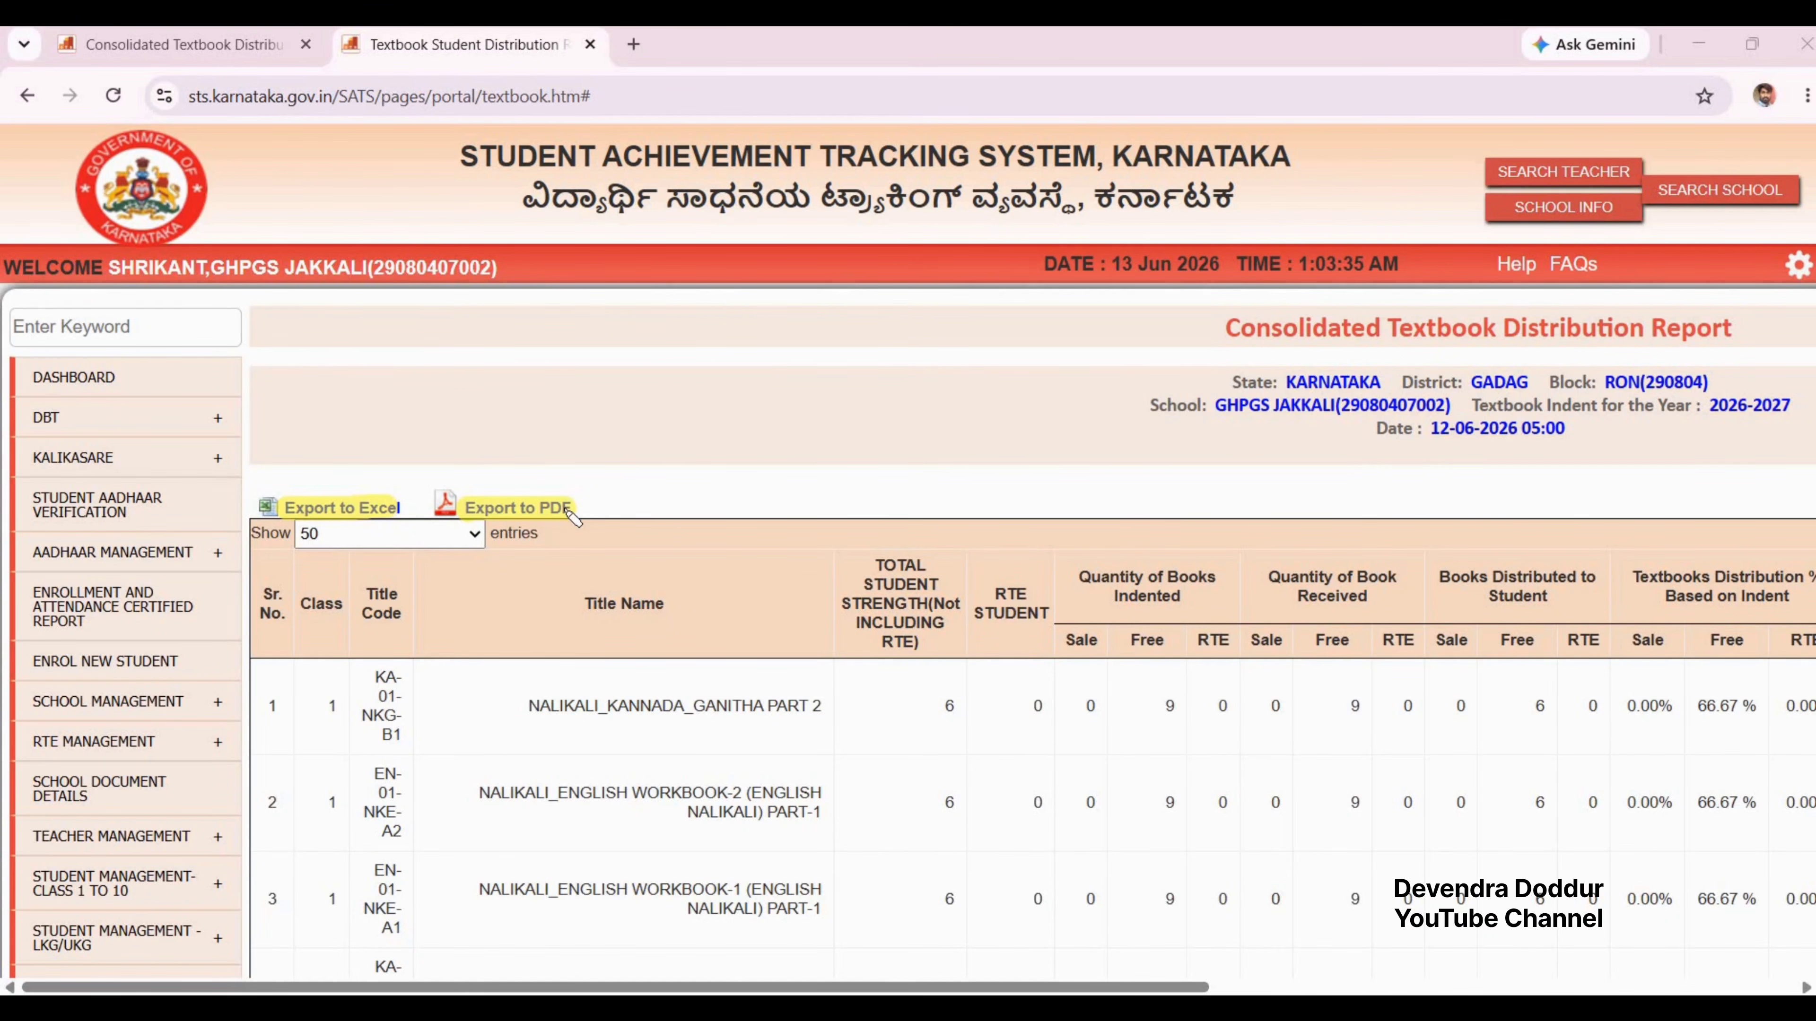